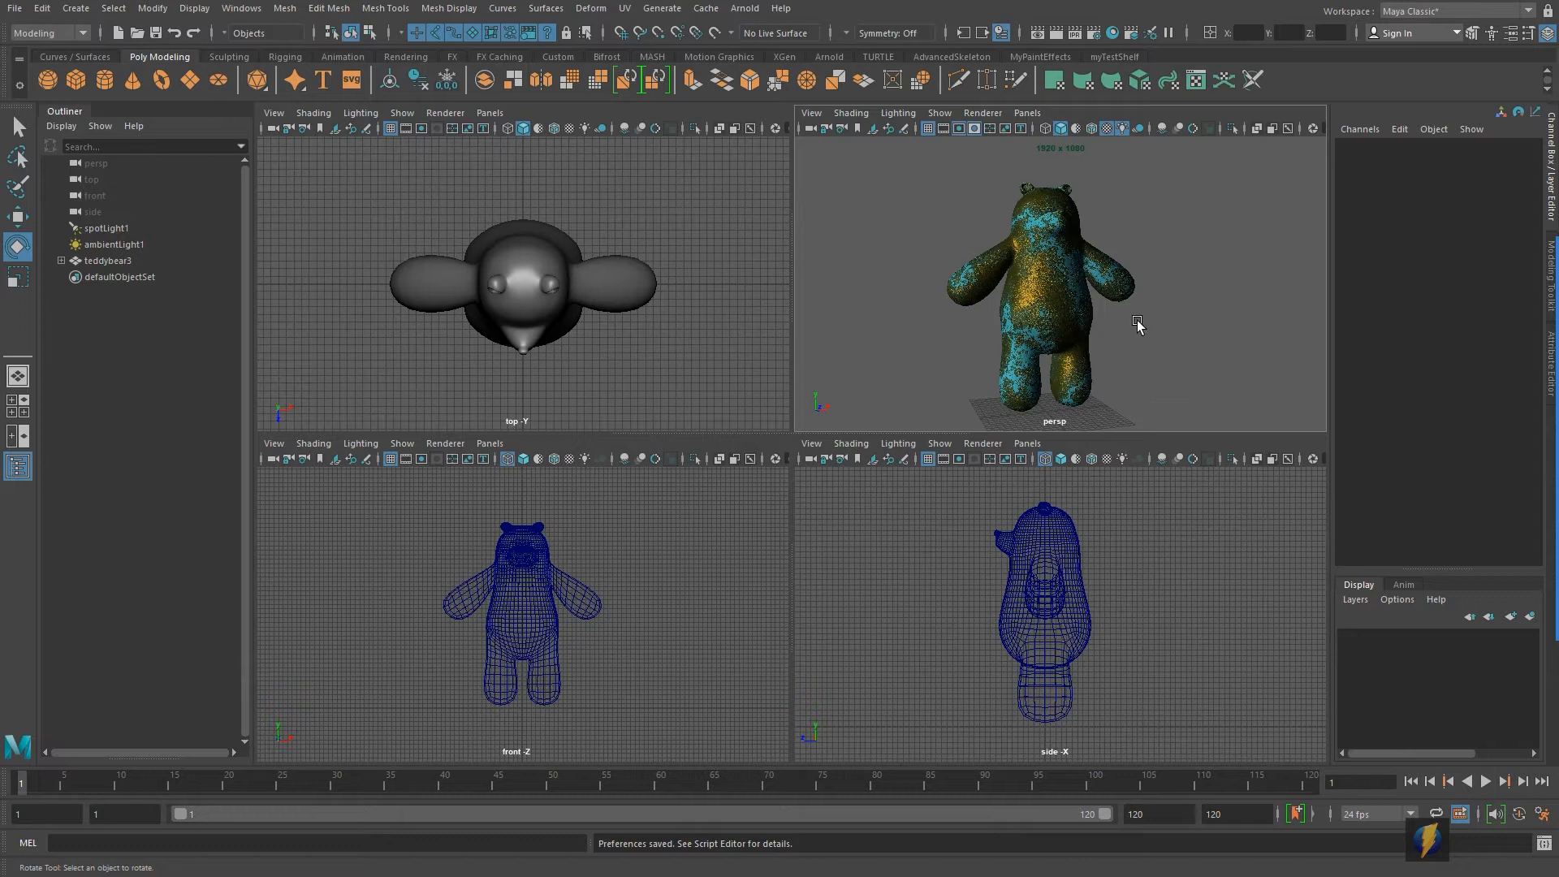
Maximize the perspective view, orbit around the teddy bear, and compare its textured, shaded and lit display modes
{"action": "key", "text": "space"}
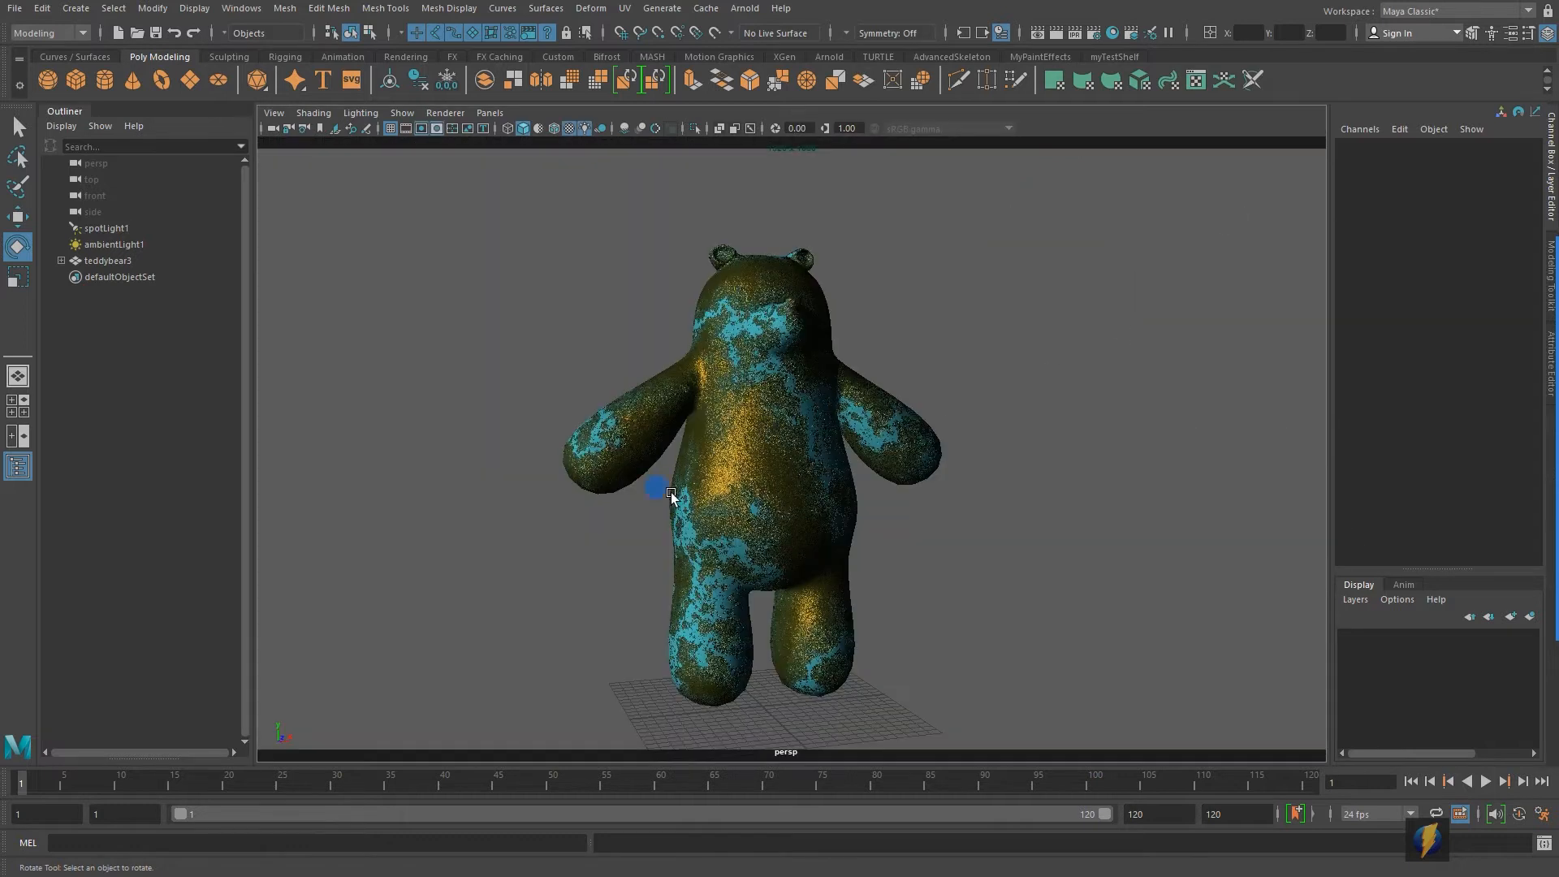
{"action": "left_click_drag", "start_coordinate": [671, 492], "coordinate": [837, 495], "text": "alt"}
{"action": "left_click_drag", "start_coordinate": [598, 499], "coordinate": [856, 456], "text": "alt"}
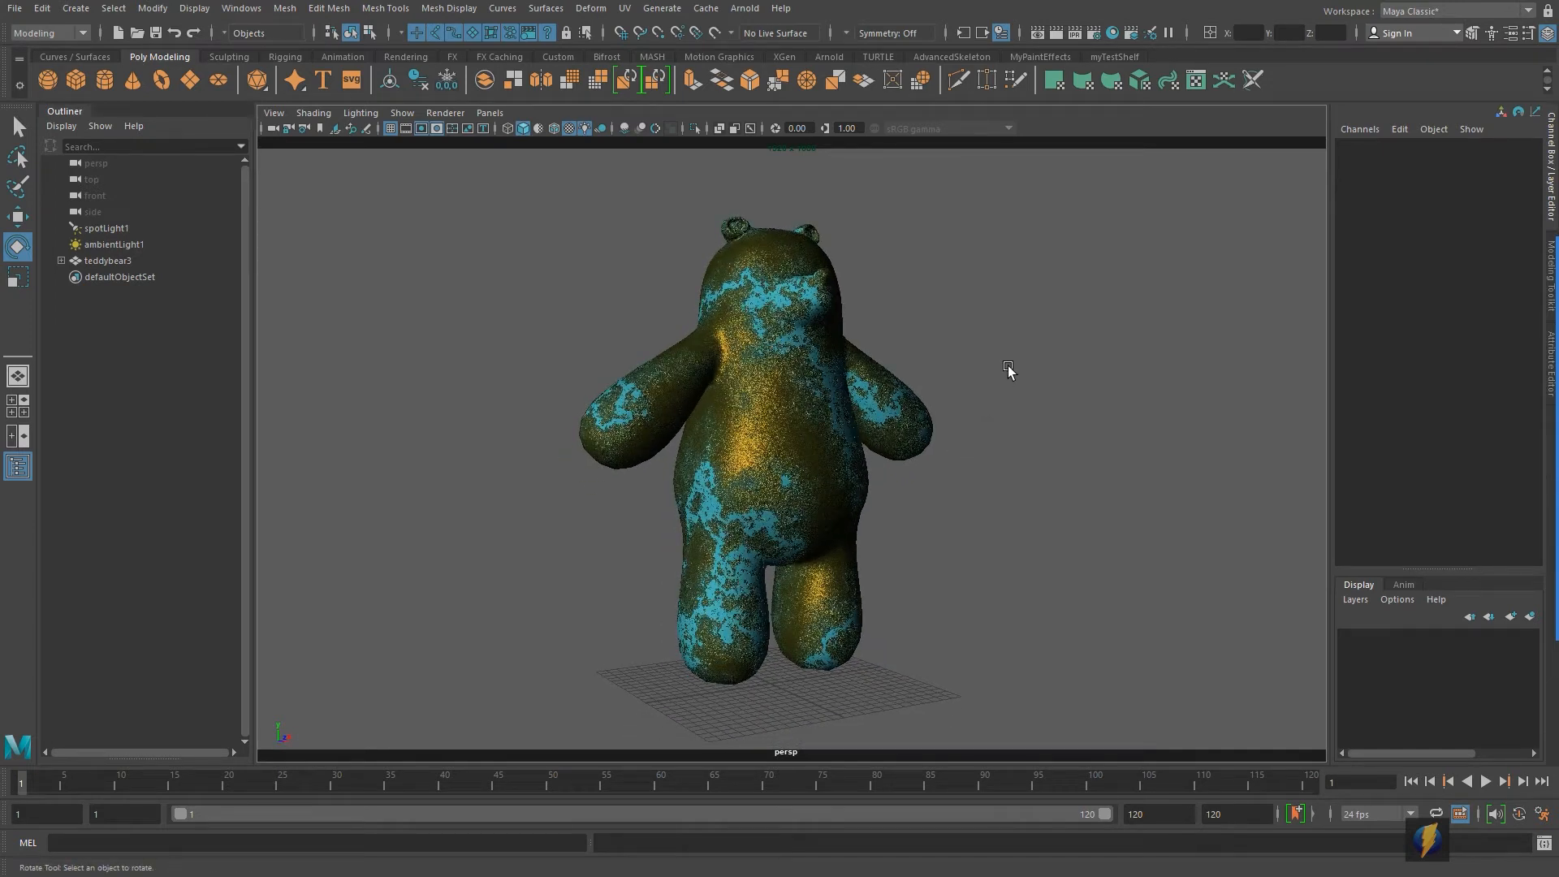
{"action": "key", "text": "6"}
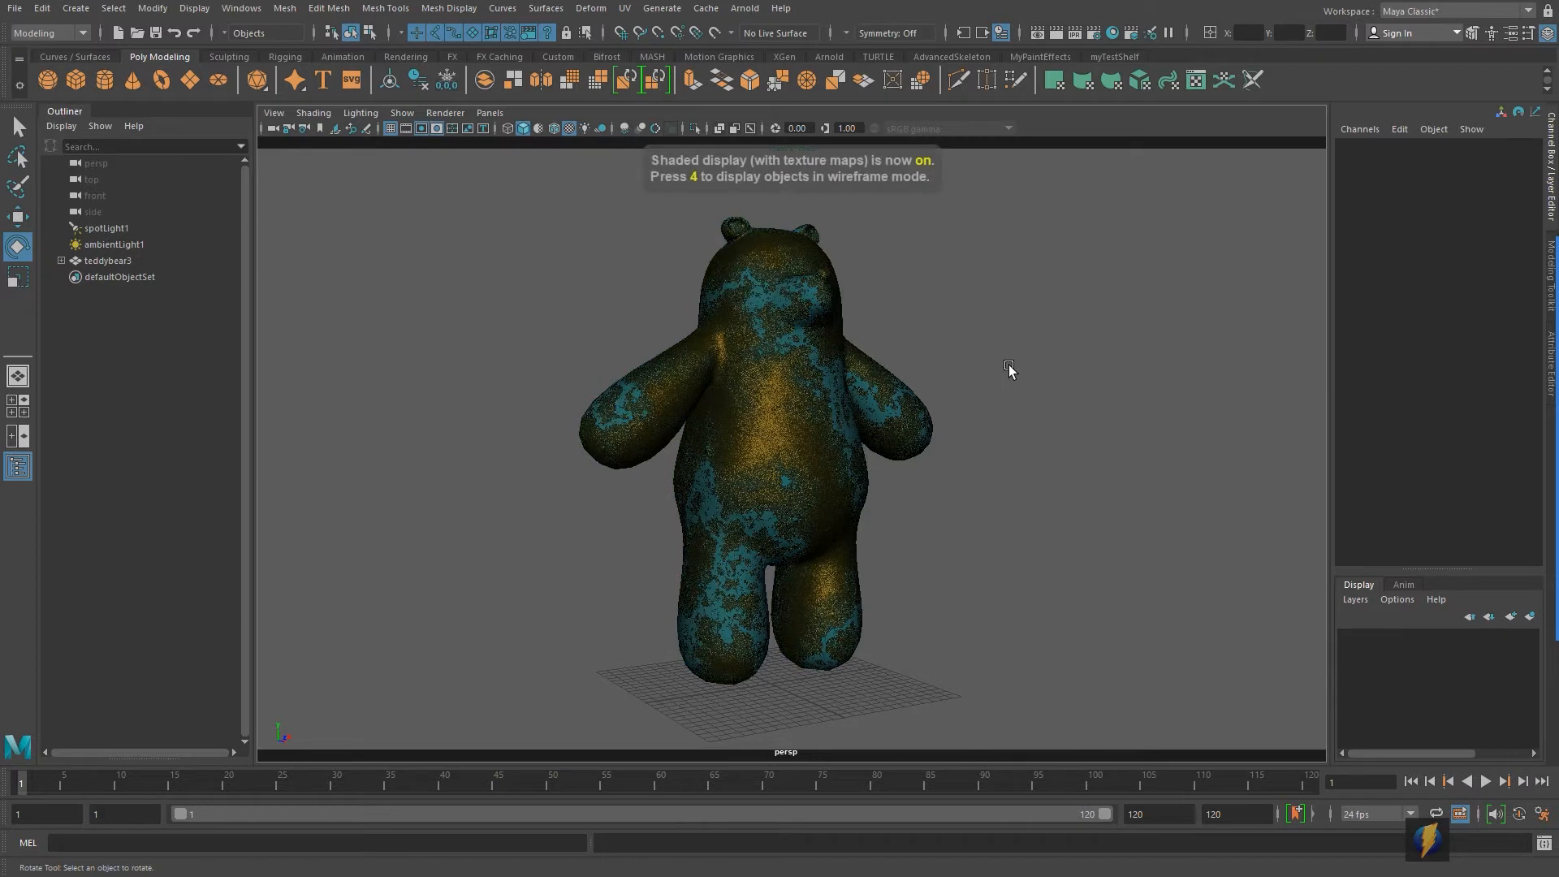
{"action": "key", "text": "5"}
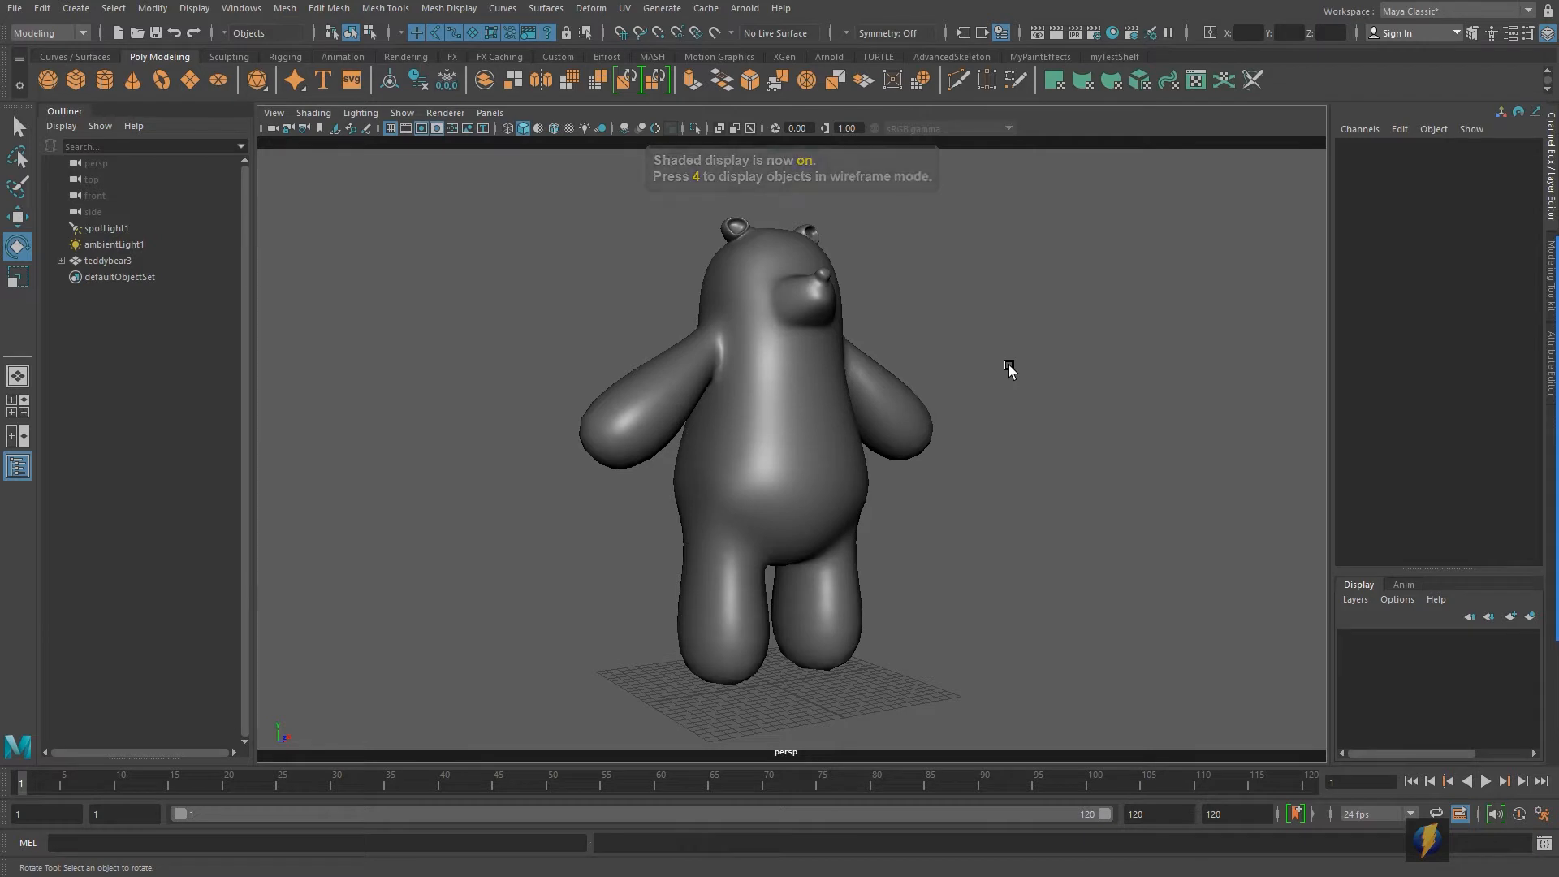
{"action": "key", "text": "6"}
{"action": "key", "text": "7"}
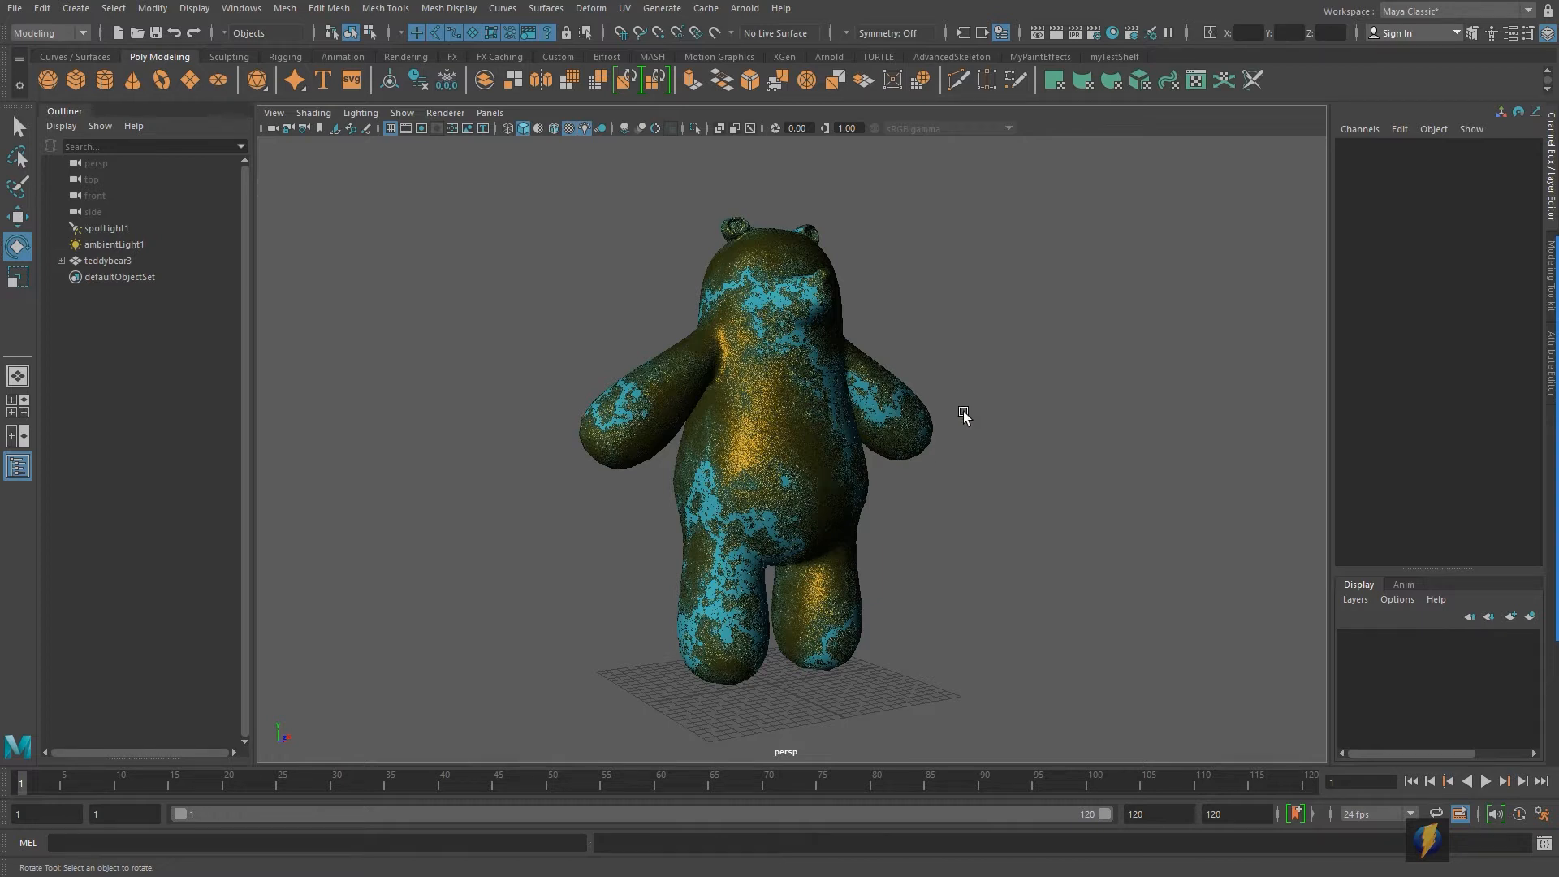
Select the teddy bear and test rotating it about the Y axis, undoing both rotations
{"action": "left_click", "coordinate": [811, 424]}
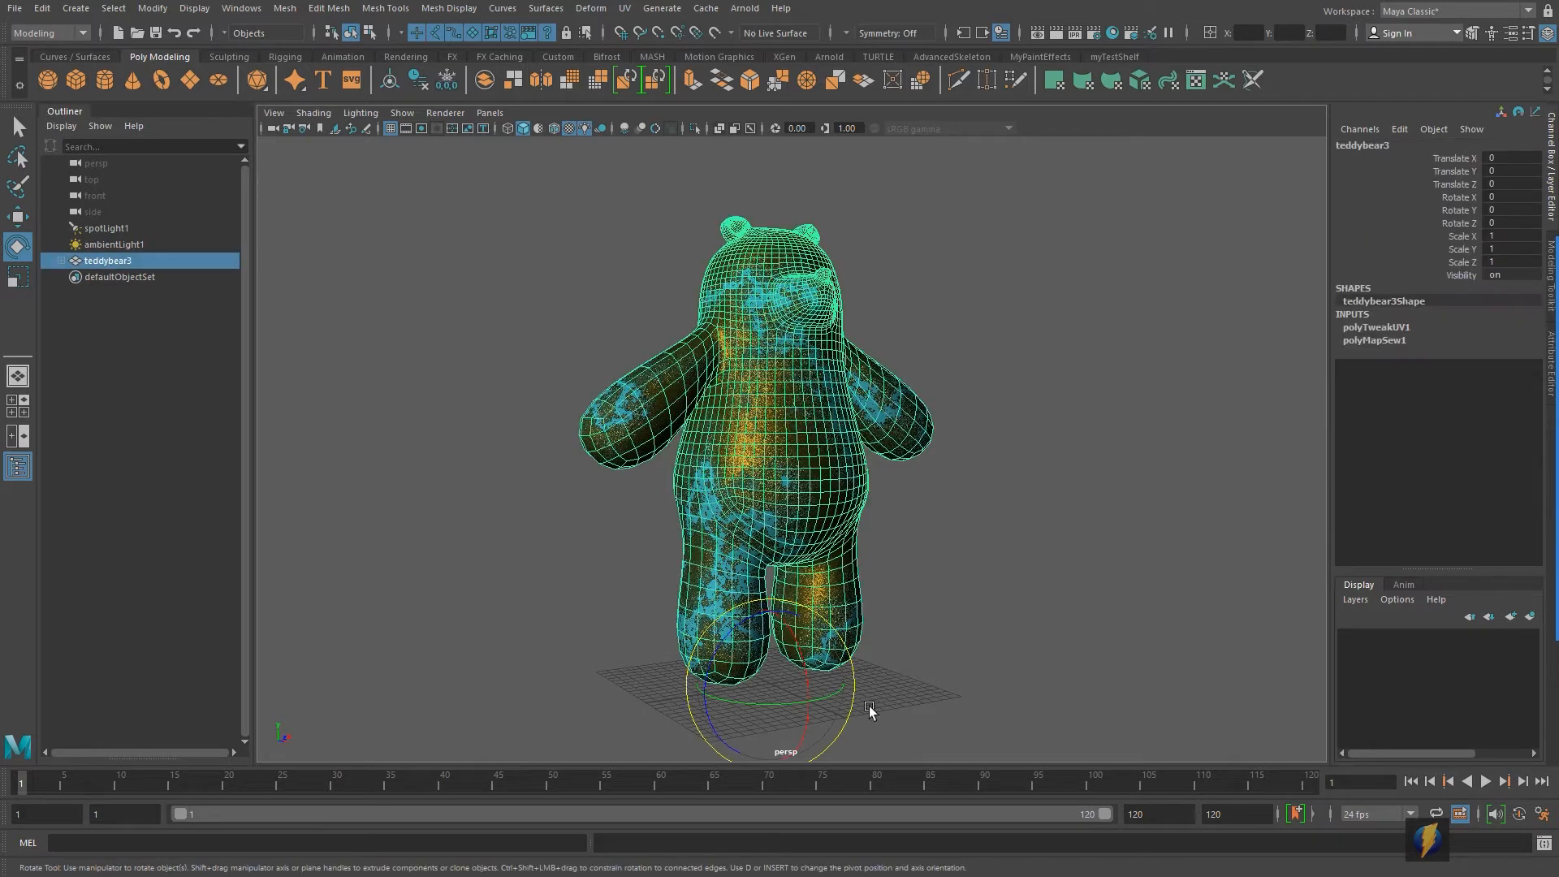
{"action": "left_click_drag", "start_coordinate": [738, 696], "coordinate": [909, 687]}
{"action": "left_click_drag", "start_coordinate": [755, 695], "coordinate": [936, 661]}
{"action": "key", "text": "ctrl+z"}
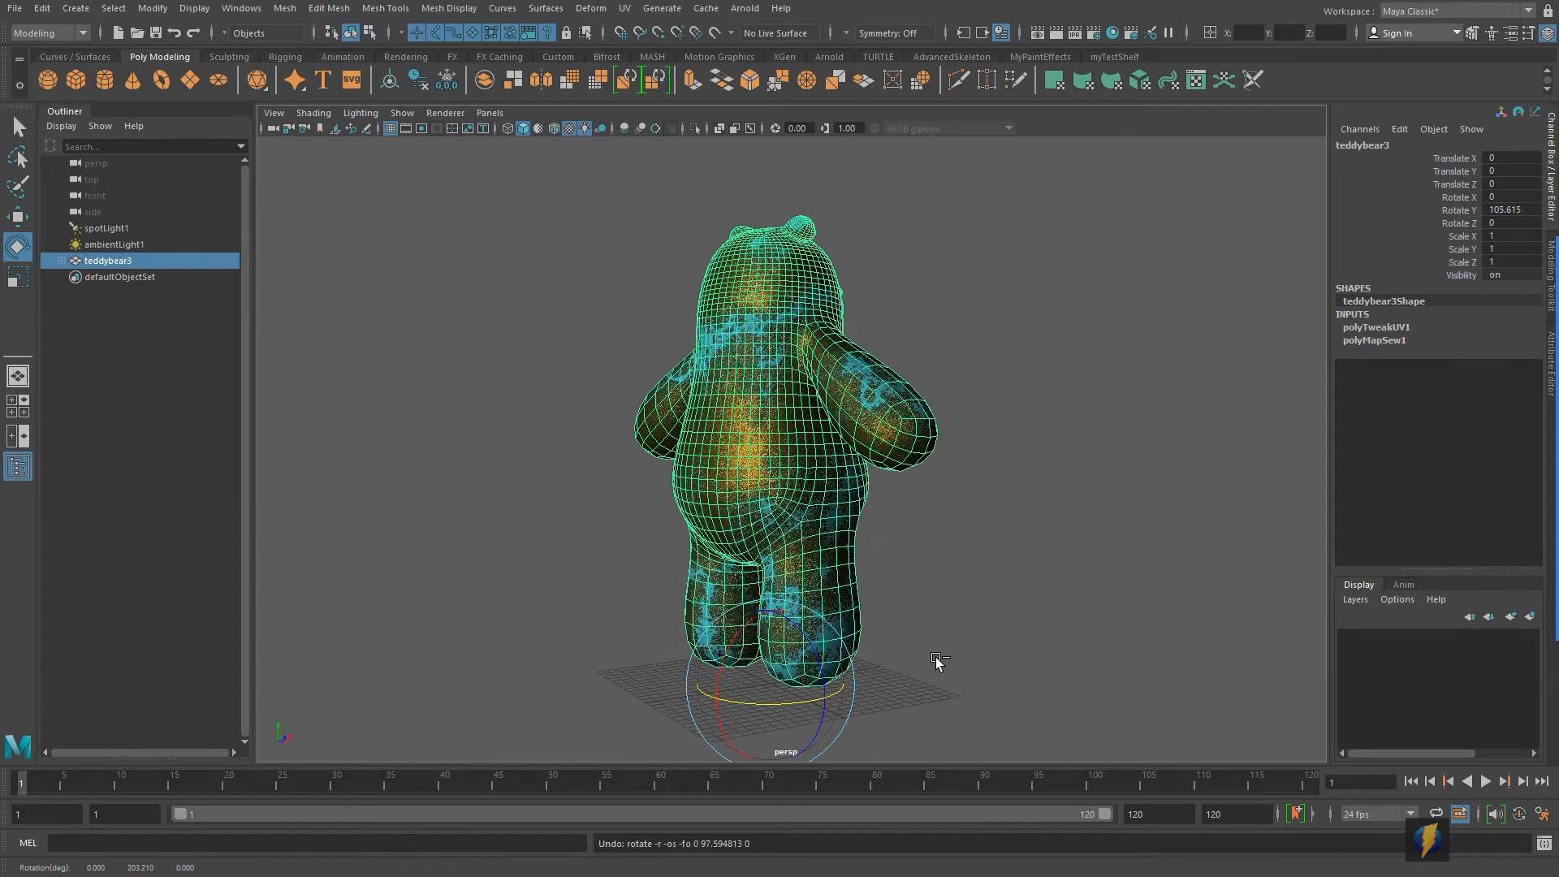
{"action": "key", "text": "ctrl+z"}
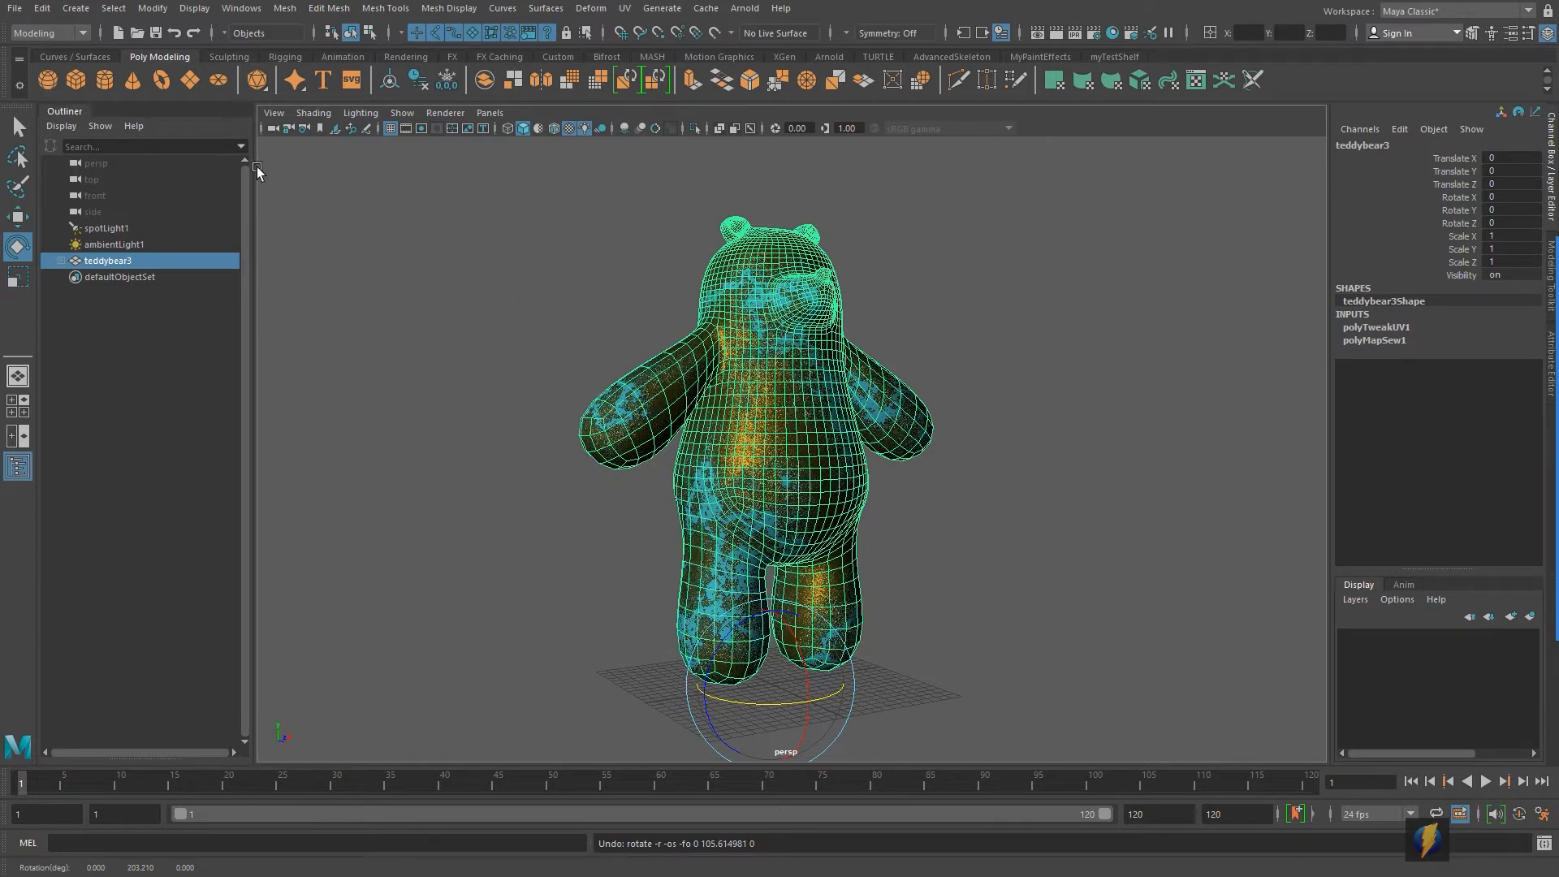
Group the selected teddy bear and rename the group Spin_TeddyBear
{"action": "left_click", "coordinate": [43, 9]}
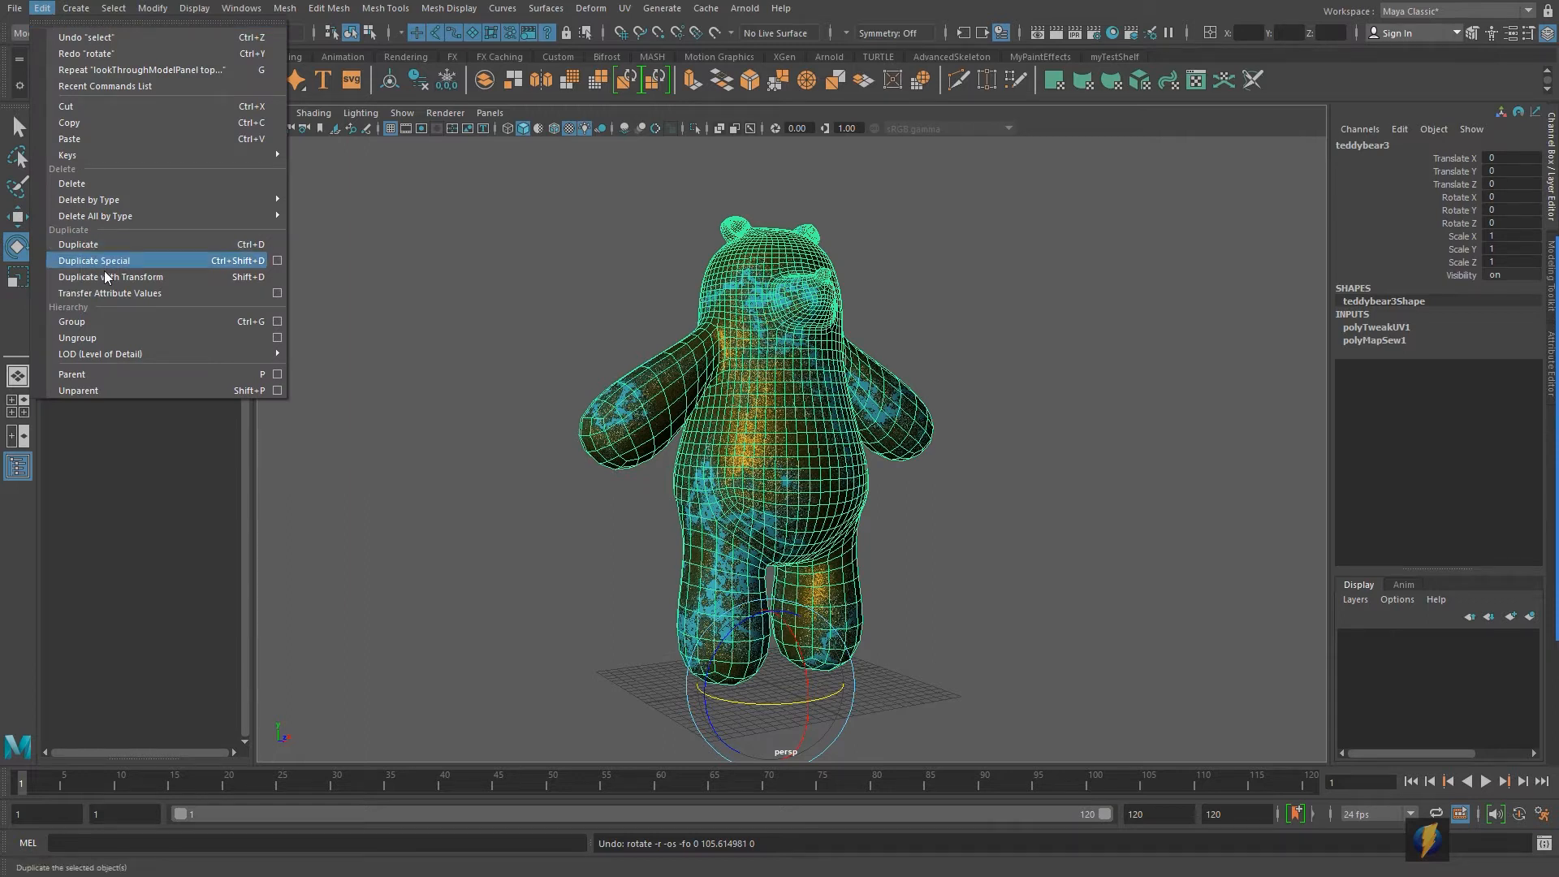
{"action": "left_click", "coordinate": [90, 320]}
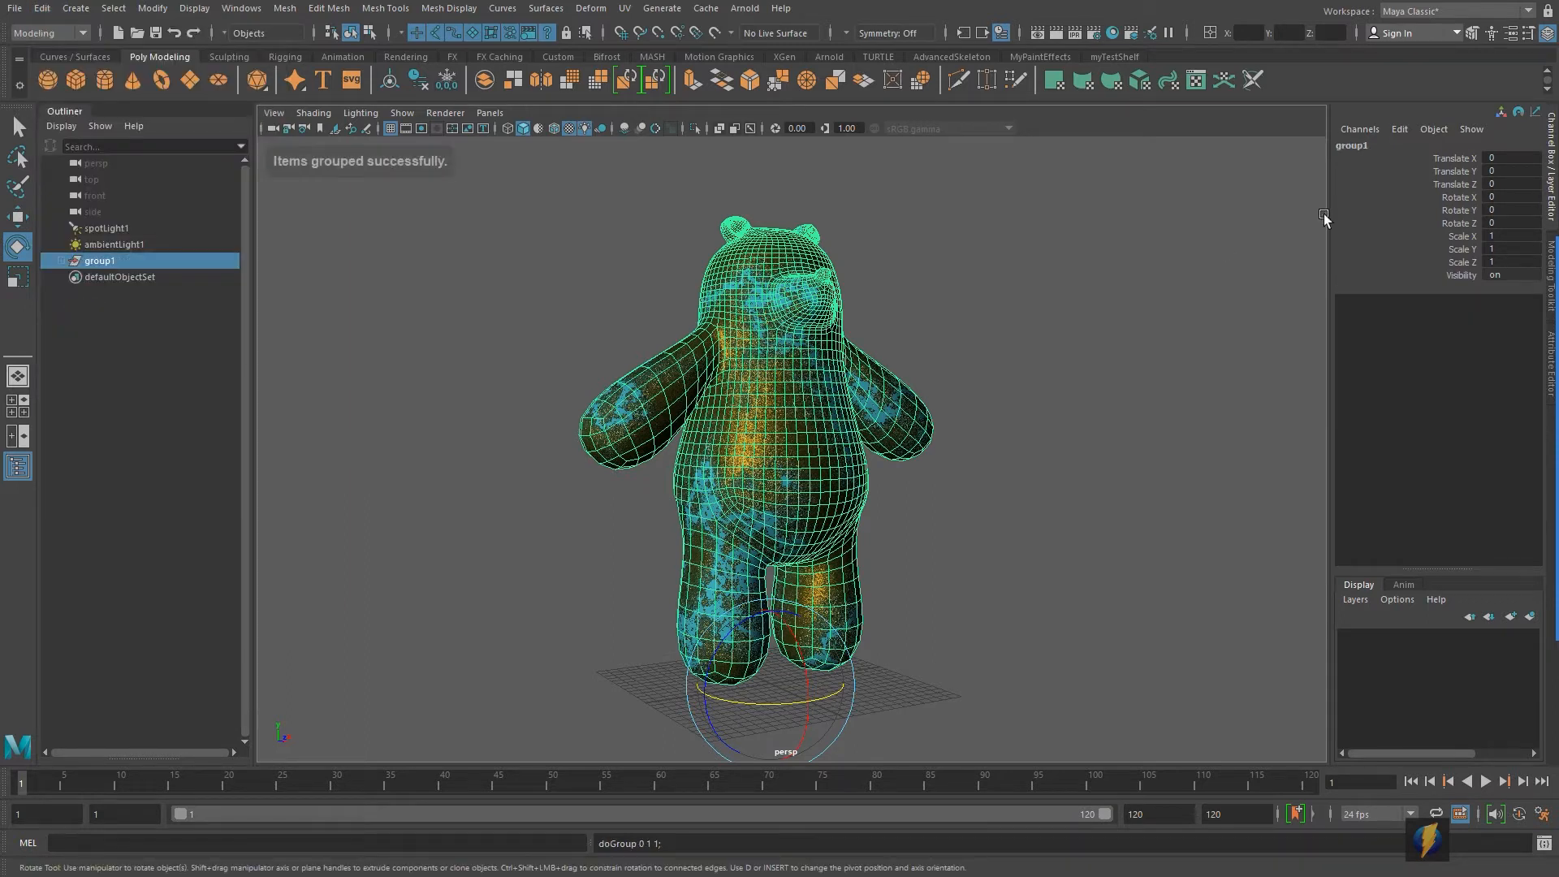
{"action": "left_click", "coordinate": [1361, 147]}
{"action": "type", "text": "Spin"}
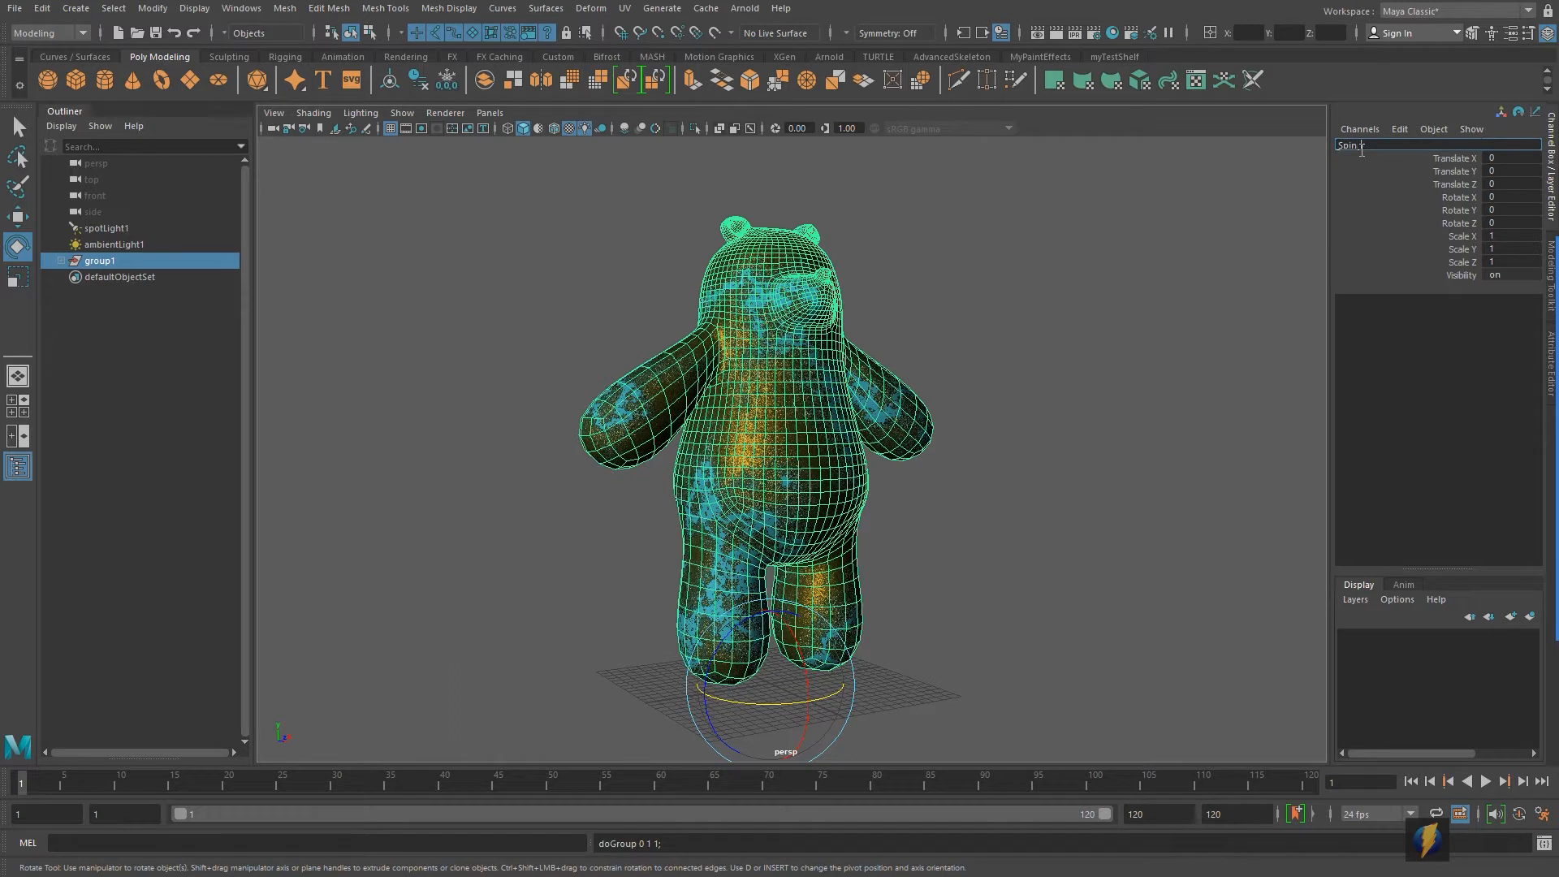
{"action": "type", "text": "_TeddyBear"}
{"action": "key", "text": "Return"}
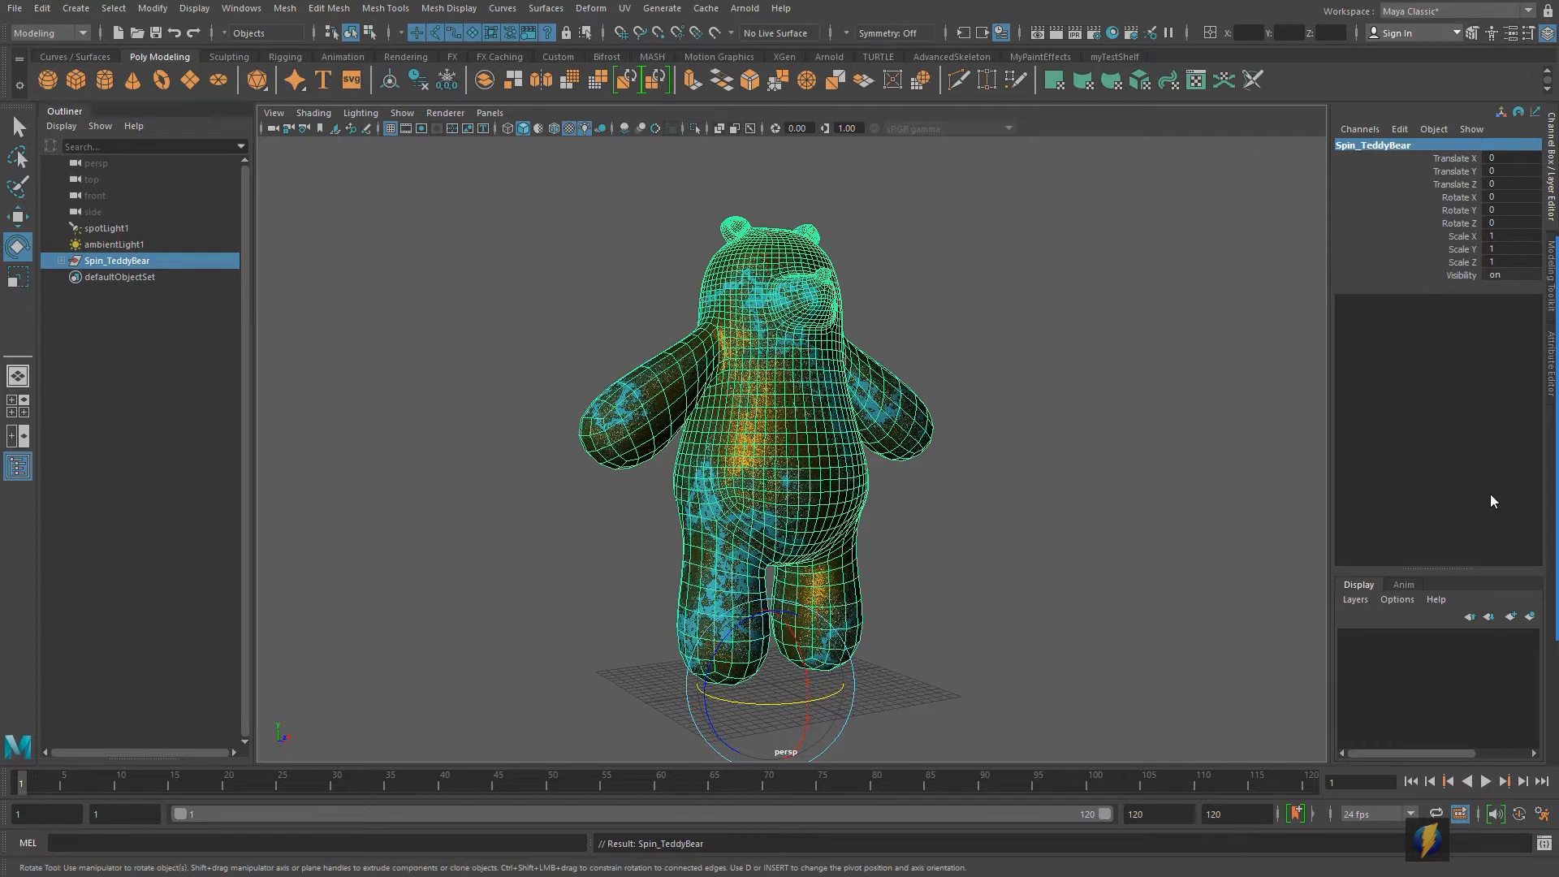
Expand the Spin_TeddyBear group in the scene hierarchy to inspect its child object
{"action": "mouse_move", "coordinate": [1114, 268]}
{"action": "left_mouse_down"}
{"action": "mouse_move", "coordinate": [899, 354]}
{"action": "mouse_move", "coordinate": [544, 112]}
{"action": "mouse_move", "coordinate": [177, 260]}
{"action": "left_mouse_up"}
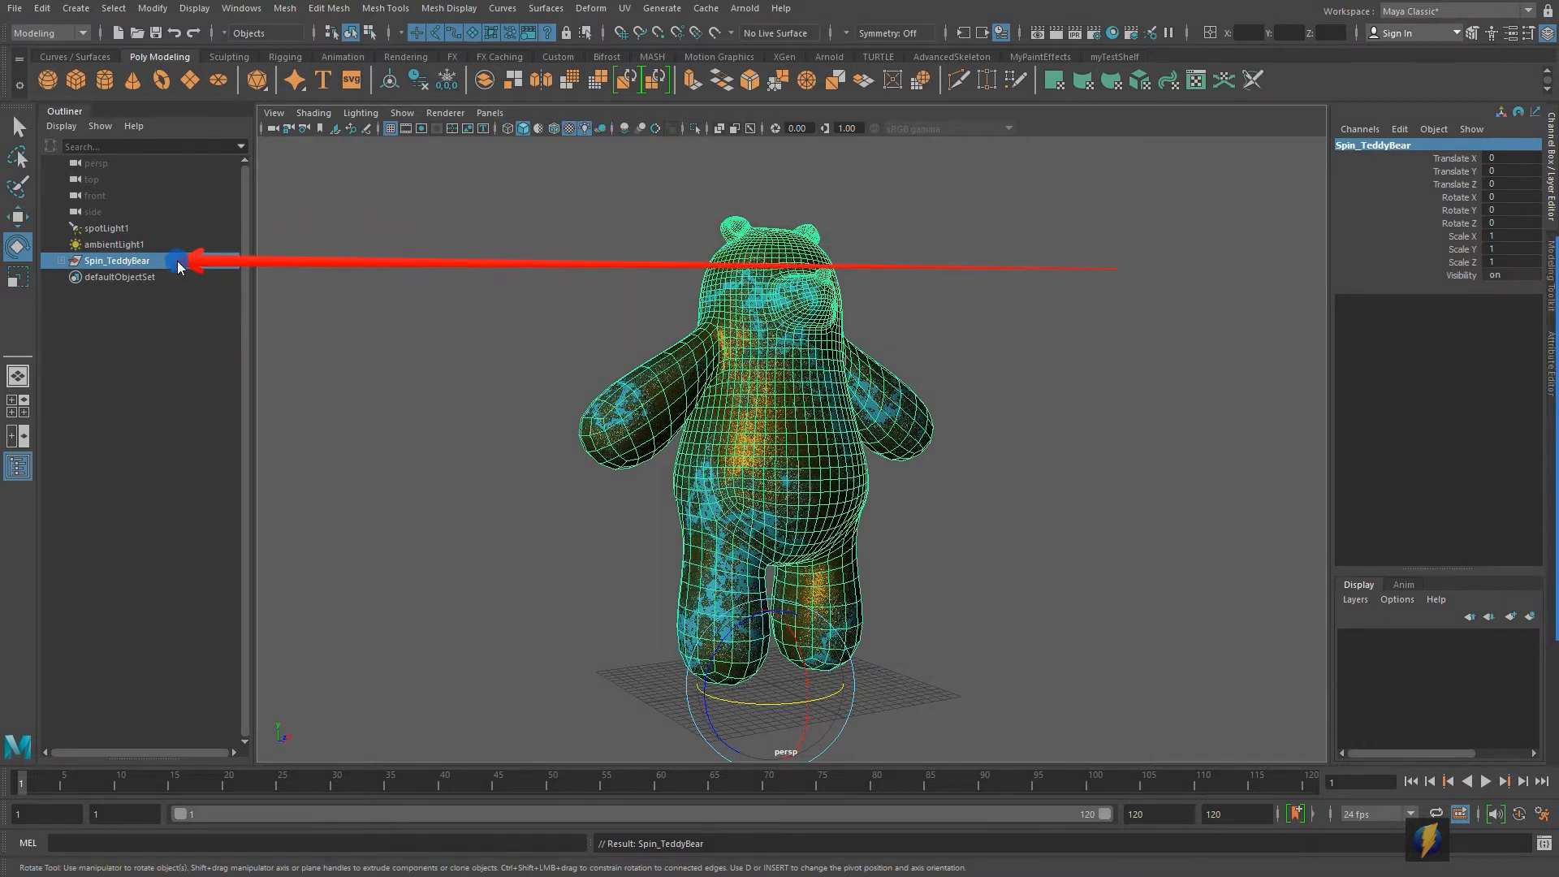
{"action": "left_click", "coordinate": [60, 260]}
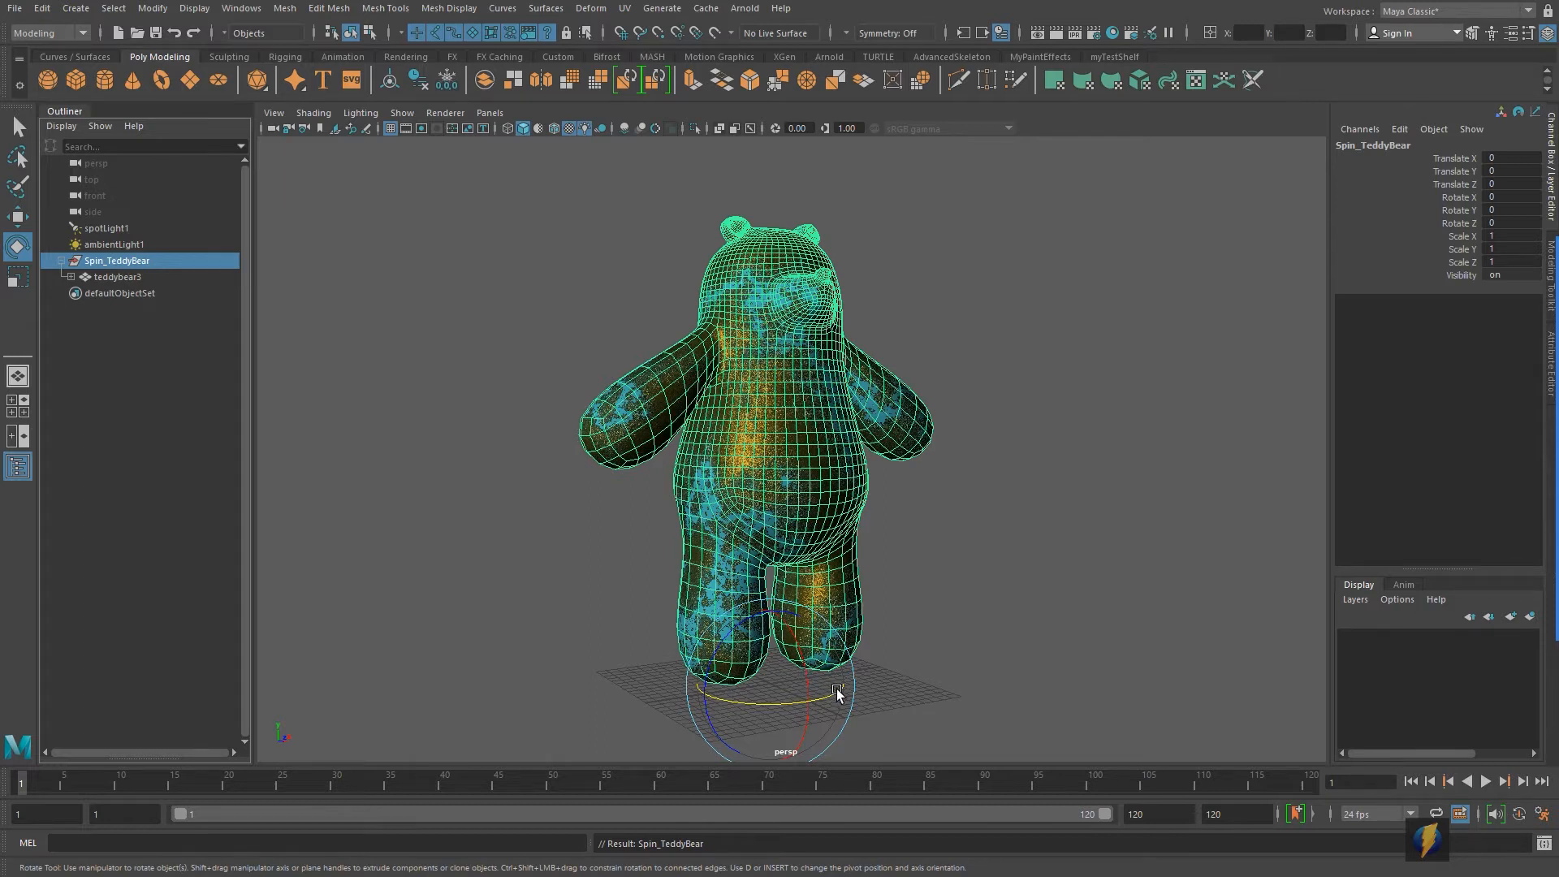
{"action": "left_click", "coordinate": [1525, 486]}
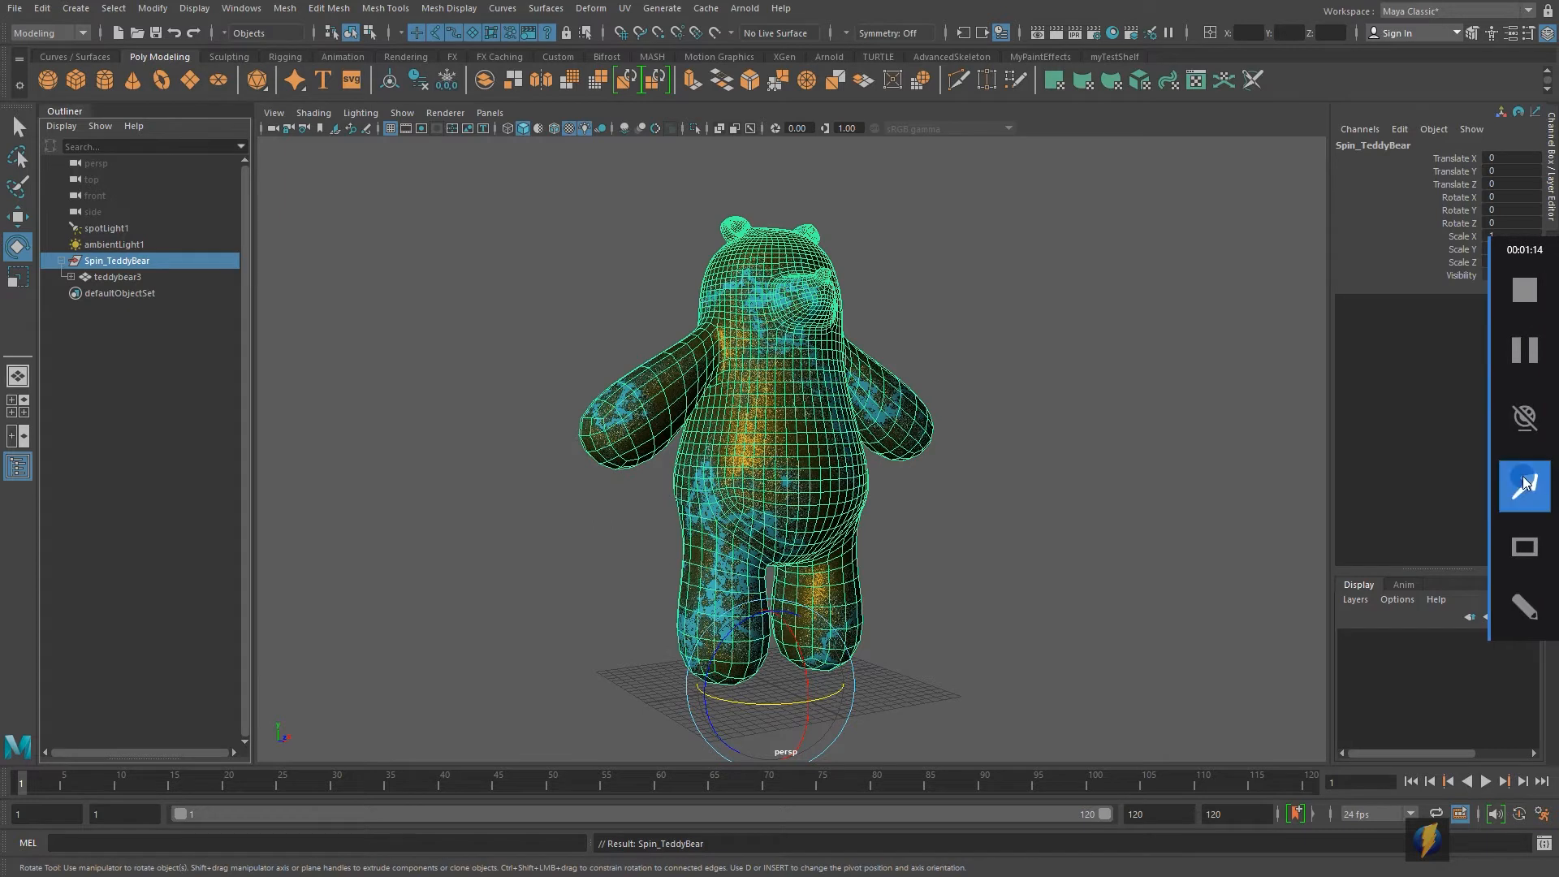
{"action": "mouse_move", "coordinate": [1250, 347]}
{"action": "left_mouse_down"}
{"action": "mouse_move", "coordinate": [859, 641]}
{"action": "mouse_move", "coordinate": [778, 678]}
{"action": "left_mouse_up"}
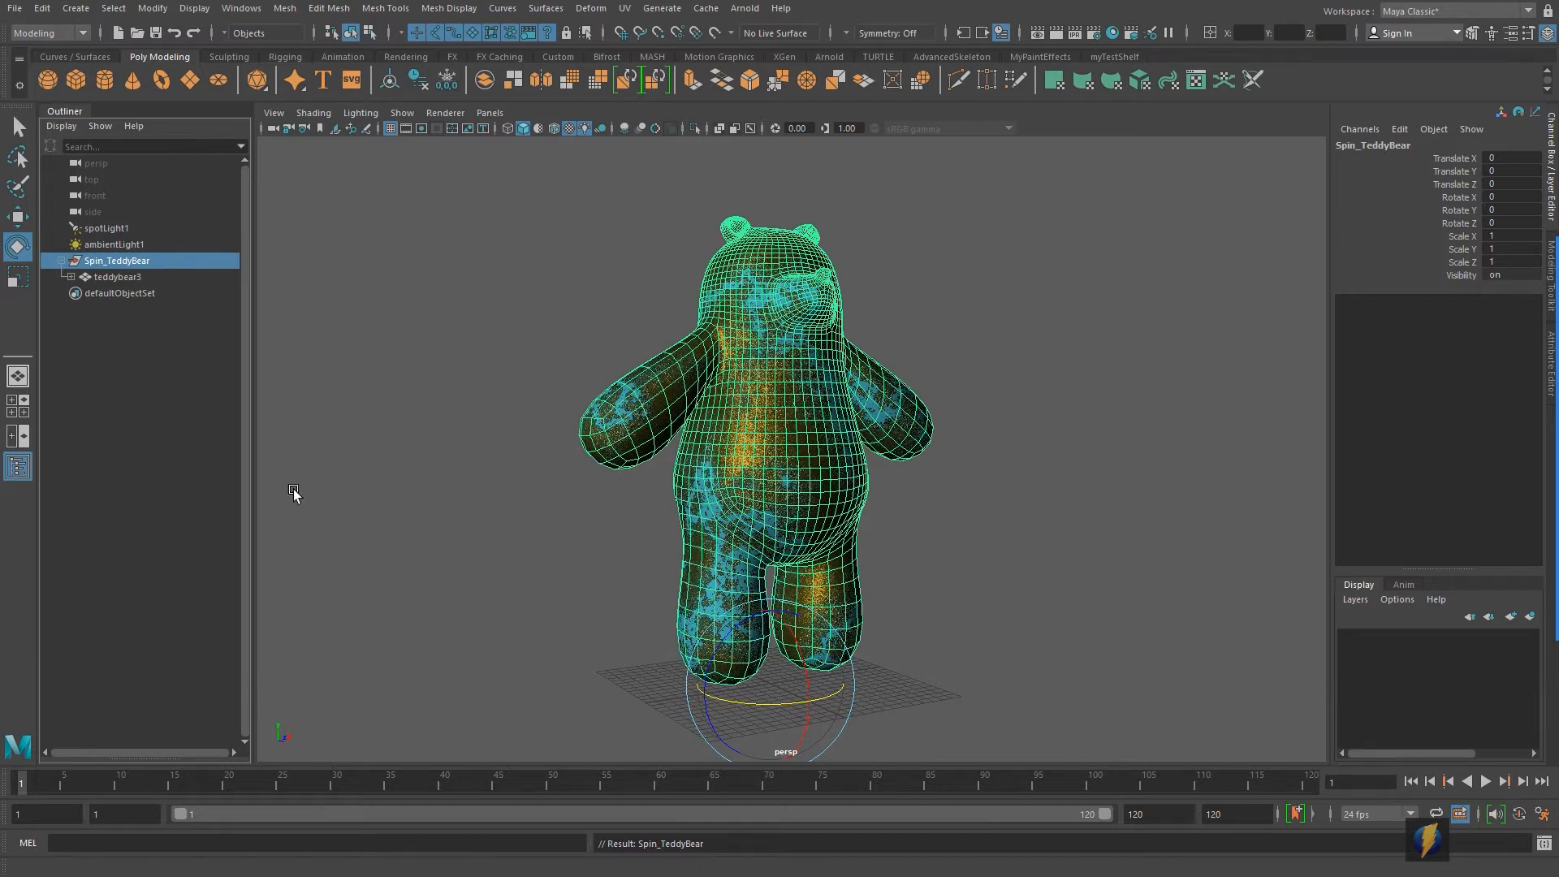
{"action": "left_click", "coordinate": [1545, 485]}
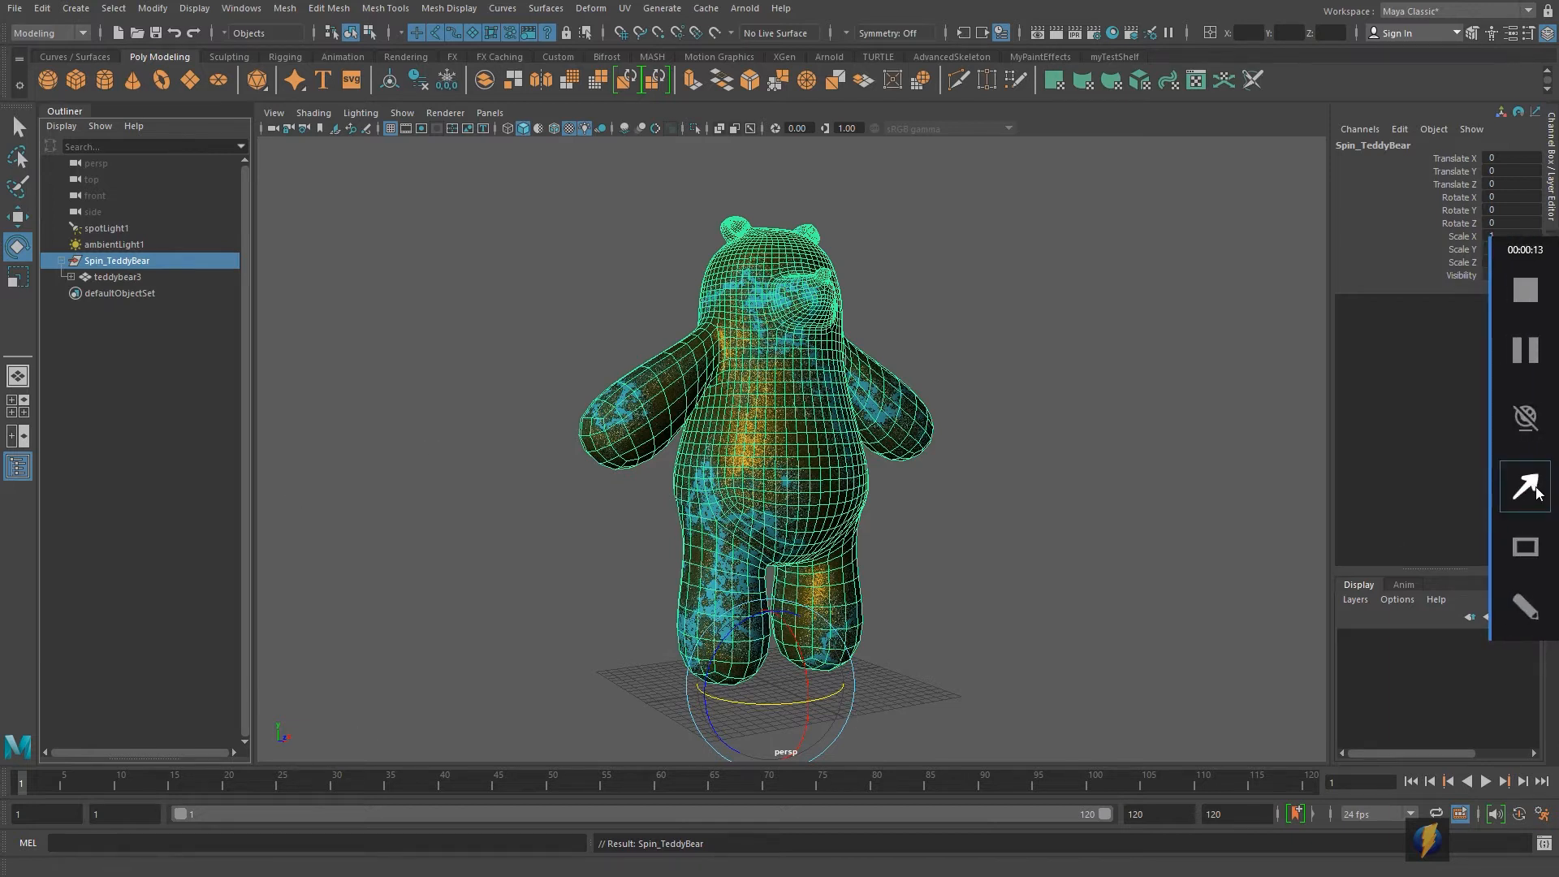
{"action": "mouse_move", "coordinate": [1063, 276]}
{"action": "left_mouse_down"}
{"action": "mouse_move", "coordinate": [1040, 724]}
{"action": "mouse_move", "coordinate": [888, 790]}
{"action": "mouse_move", "coordinate": [616, 802]}
{"action": "left_mouse_up"}
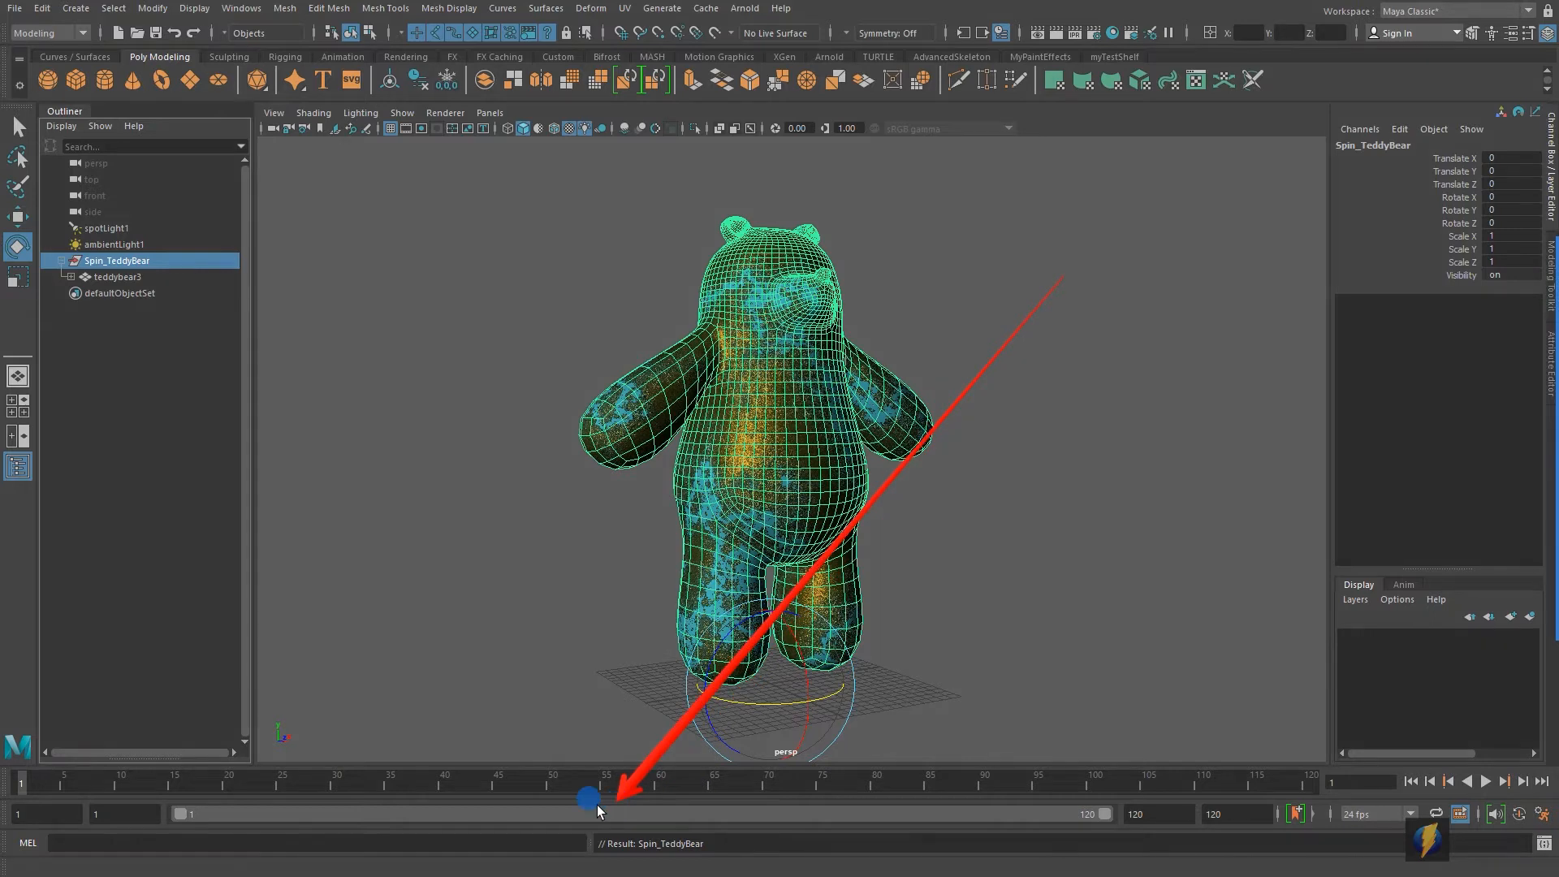
Scrub the timeline back and forth between frames 1 and 120, ending at frame 1
{"action": "left_click_drag", "start_coordinate": [41, 779], "coordinate": [350, 779]}
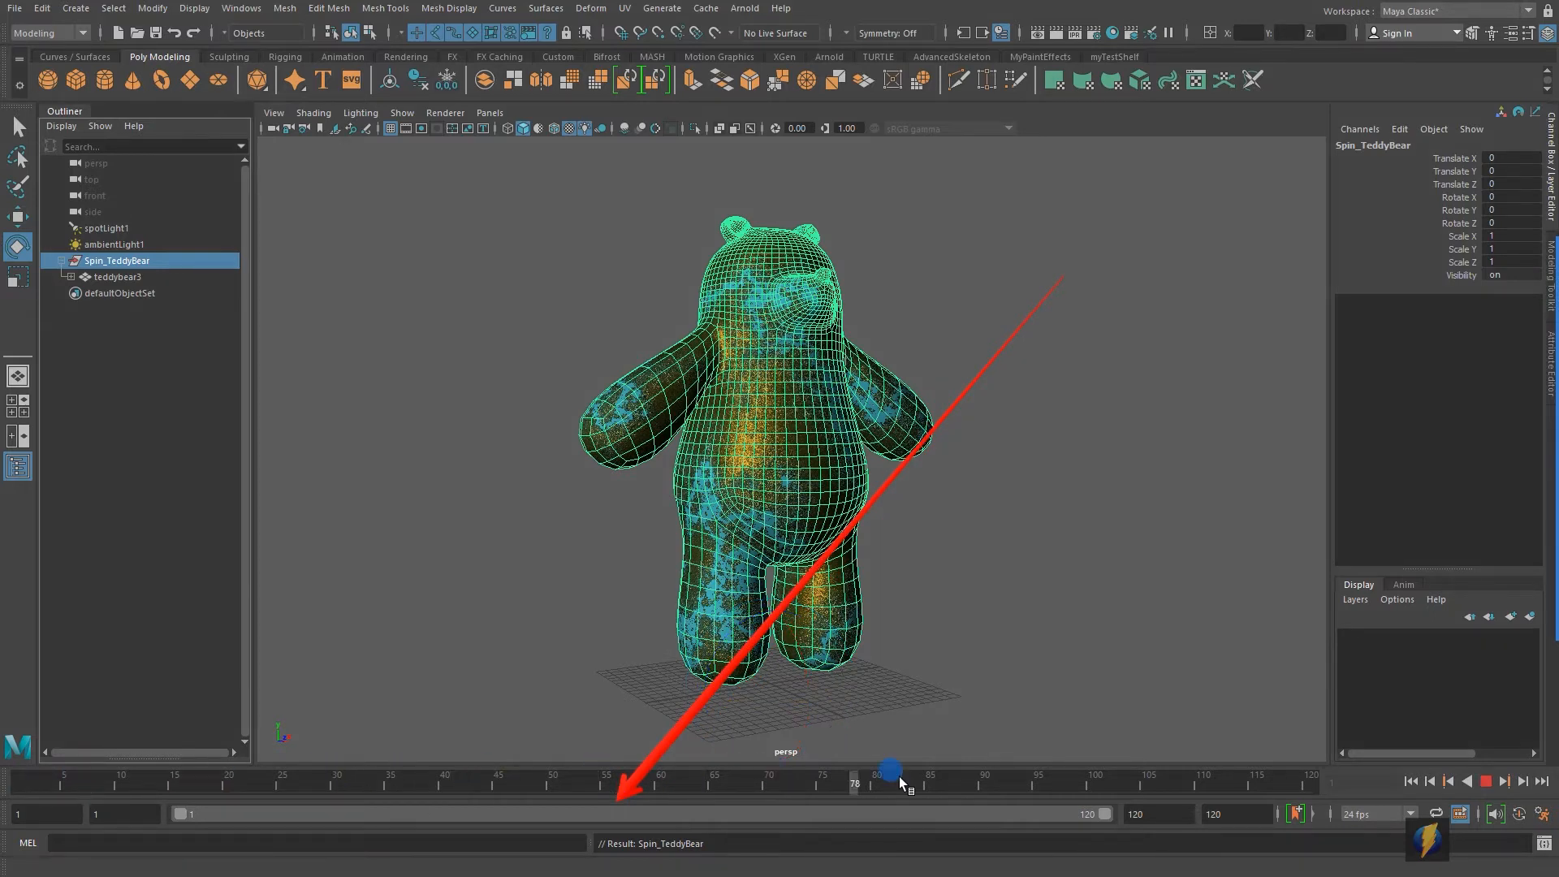
{"action": "mouse_move", "coordinate": [1117, 776]}
{"action": "left_mouse_down"}
{"action": "mouse_move", "coordinate": [557, 773]}
{"action": "mouse_move", "coordinate": [1182, 775]}
{"action": "mouse_move", "coordinate": [231, 781]}
{"action": "mouse_move", "coordinate": [684, 785]}
{"action": "left_mouse_up"}
{"action": "mouse_move", "coordinate": [1031, 792]}
{"action": "left_mouse_down"}
{"action": "mouse_move", "coordinate": [961, 807]}
{"action": "mouse_move", "coordinate": [16, 802]}
{"action": "mouse_move", "coordinate": [92, 815]}
{"action": "mouse_move", "coordinate": [0, 779]}
{"action": "left_mouse_up"}
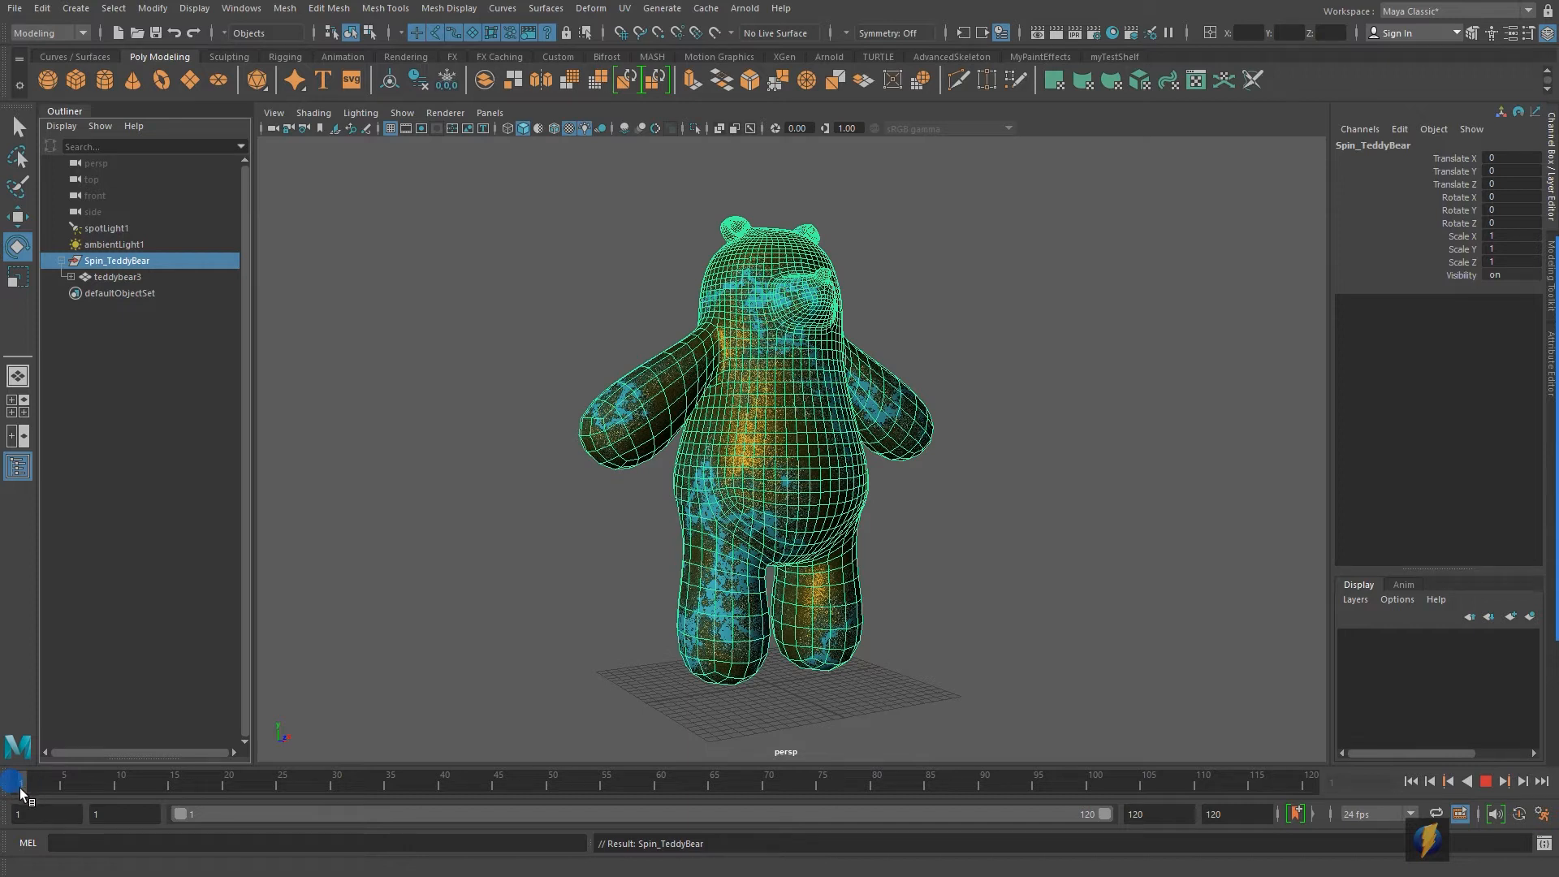
{"action": "left_click_drag", "start_coordinate": [19, 787], "coordinate": [1309, 800]}
{"action": "left_click_drag", "start_coordinate": [1310, 799], "coordinate": [13, 802]}
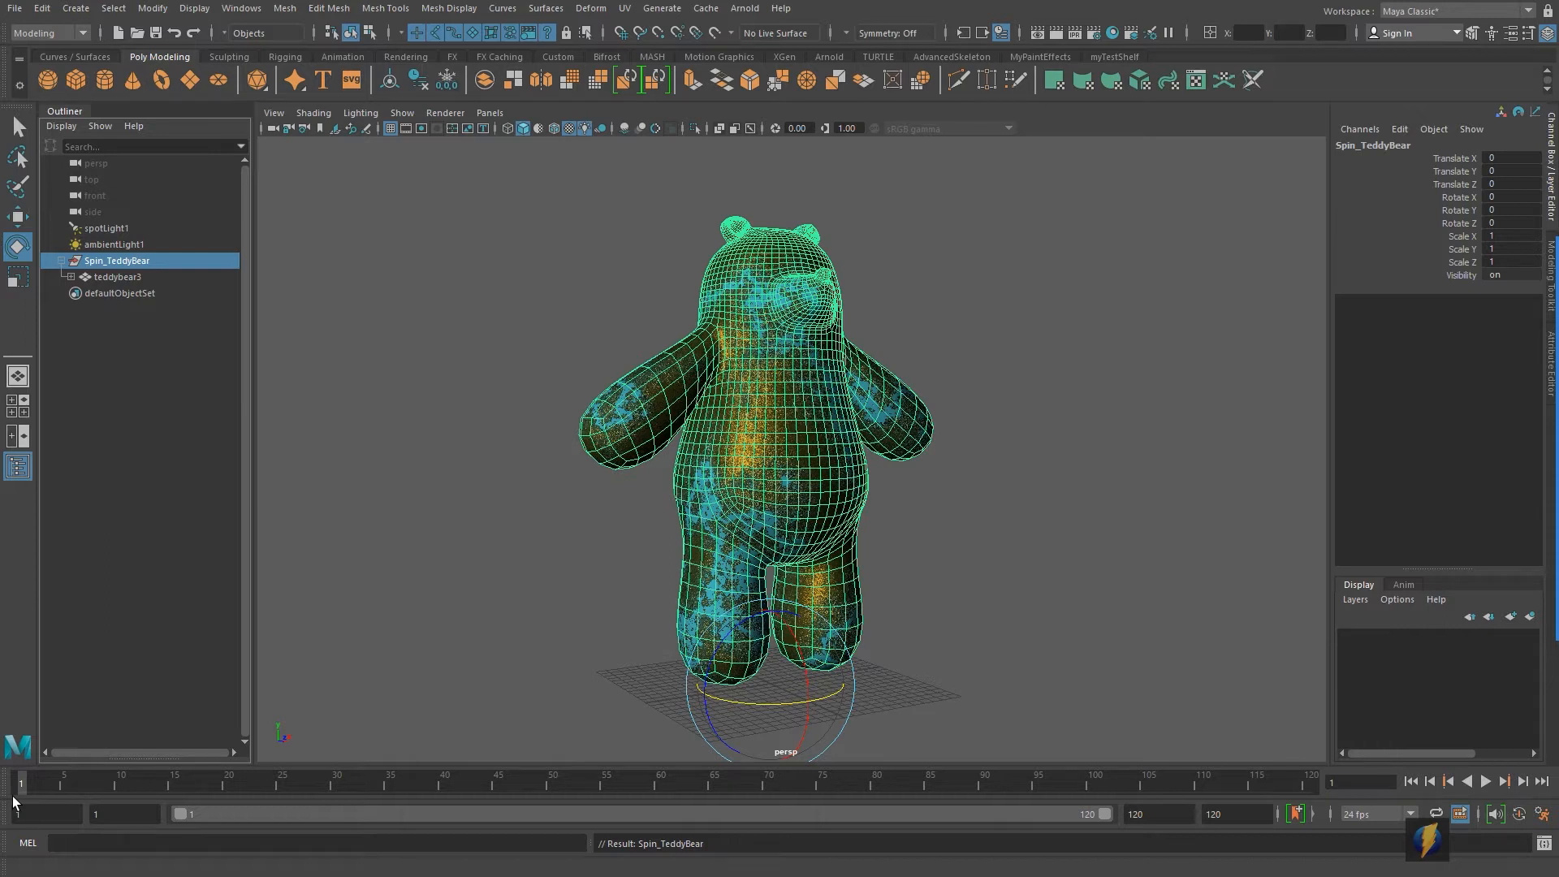
{"action": "left_click_drag", "start_coordinate": [76, 778], "coordinate": [1210, 758]}
{"action": "left_click_drag", "start_coordinate": [1317, 753], "coordinate": [2, 672]}
{"action": "mouse_move", "coordinate": [22, 781]}
{"action": "left_mouse_down"}
{"action": "mouse_move", "coordinate": [436, 782]}
{"action": "mouse_move", "coordinate": [22, 784]}
{"action": "left_mouse_up"}
Try a shorter playback range ending at frame 50, scrub through it, and restore the range end to frame 120
{"action": "mouse_move", "coordinate": [1552, 460]}
{"action": "left_click_drag", "start_coordinate": [1209, 525], "coordinate": [1109, 794]}
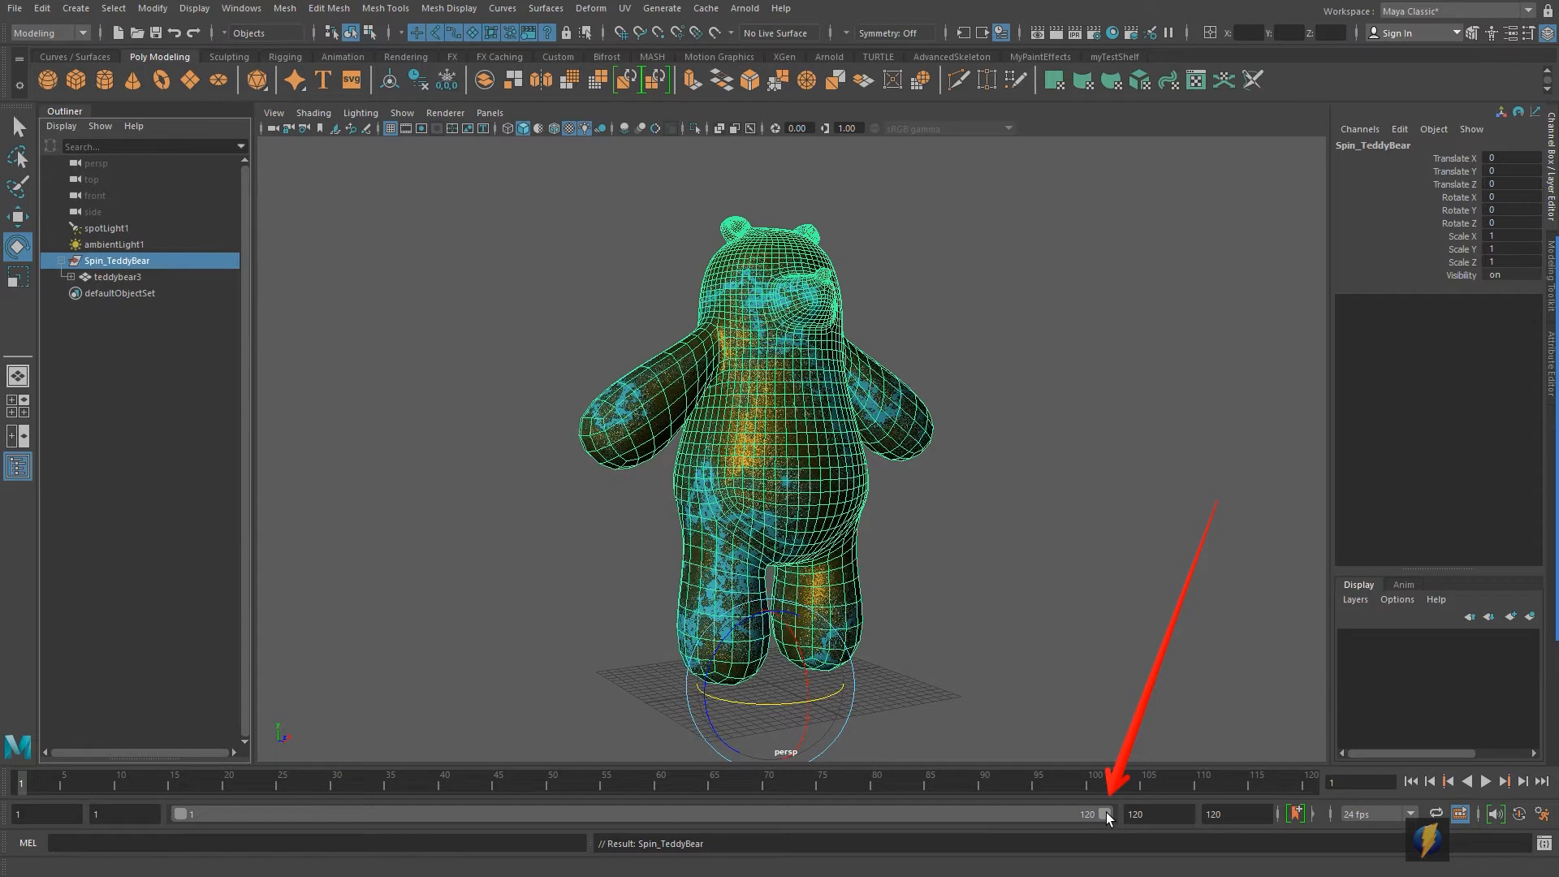
{"action": "mouse_move", "coordinate": [1106, 812]}
{"action": "left_mouse_down"}
{"action": "mouse_move", "coordinate": [597, 810]}
{"action": "mouse_move", "coordinate": [553, 826]}
{"action": "left_mouse_up"}
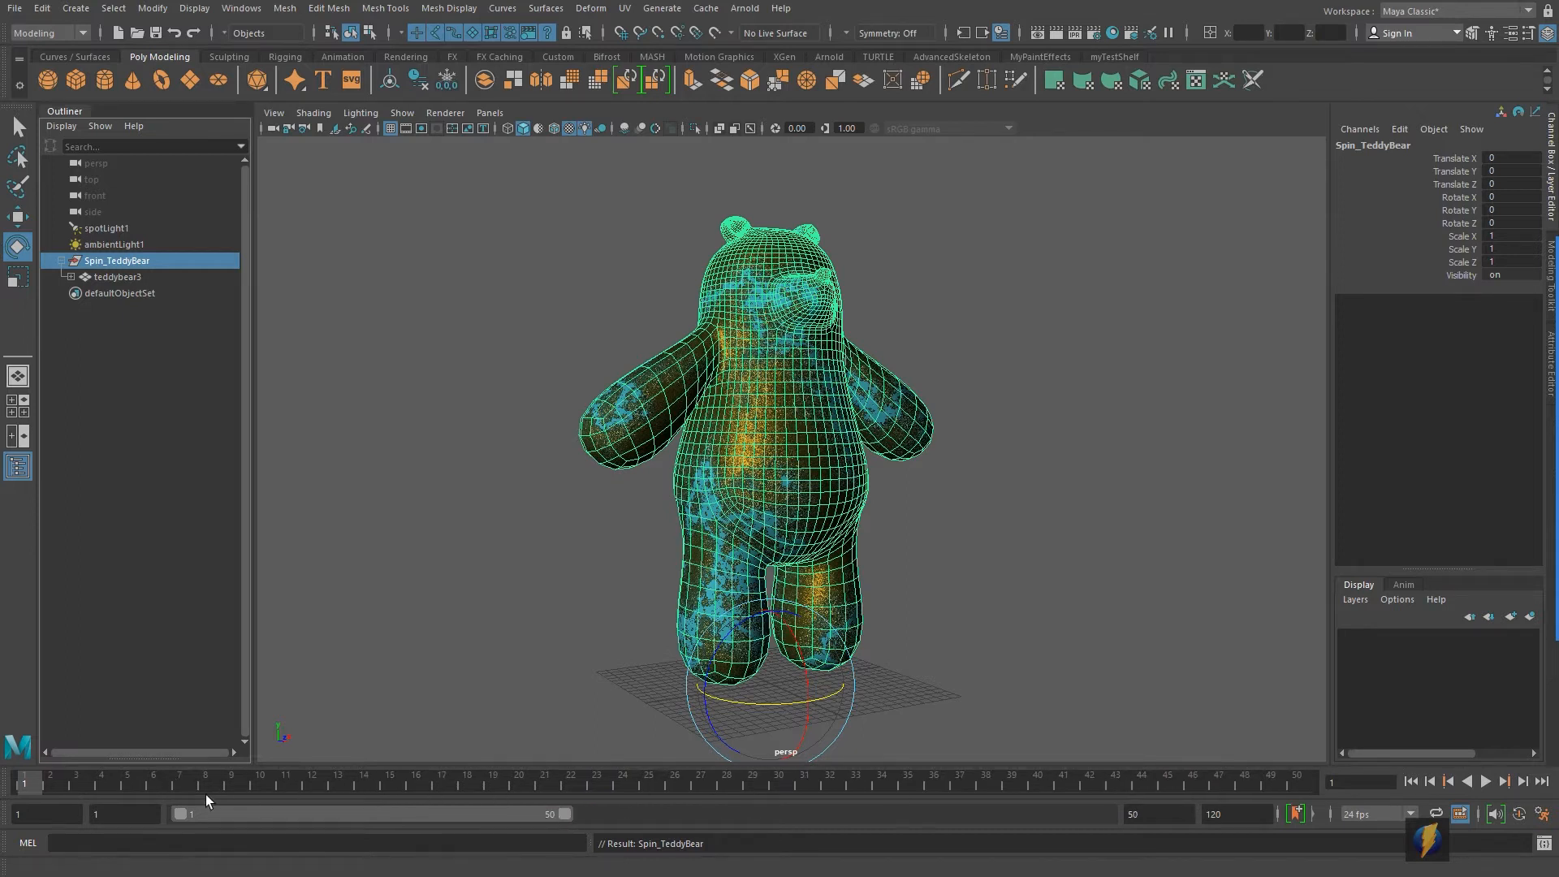
{"action": "key", "text": "alt+v"}
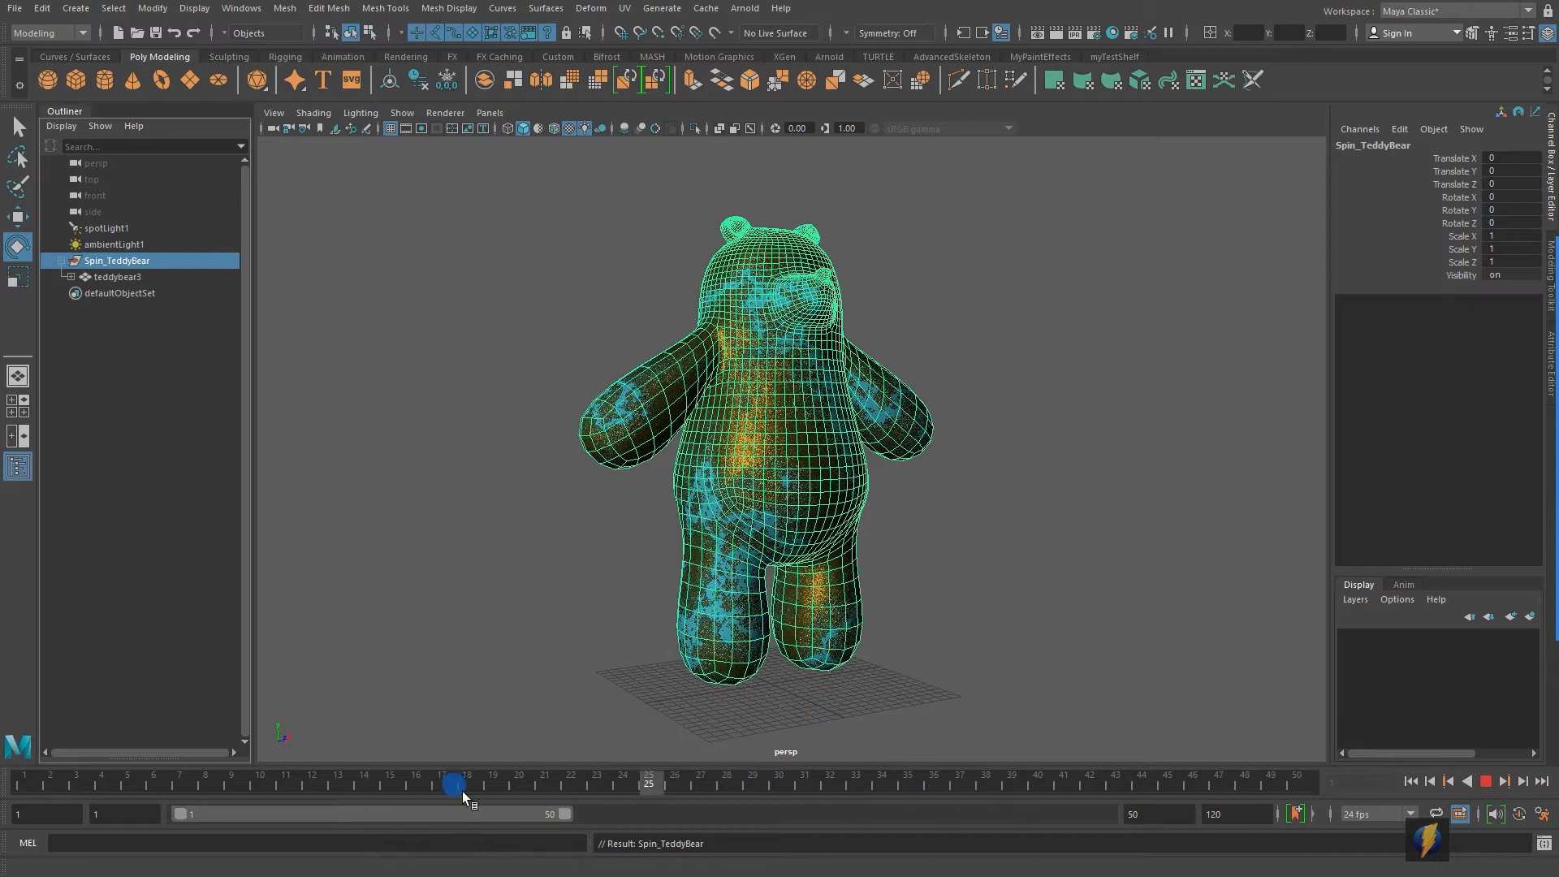
{"action": "left_click_drag", "start_coordinate": [1385, 790], "coordinate": [11, 790]}
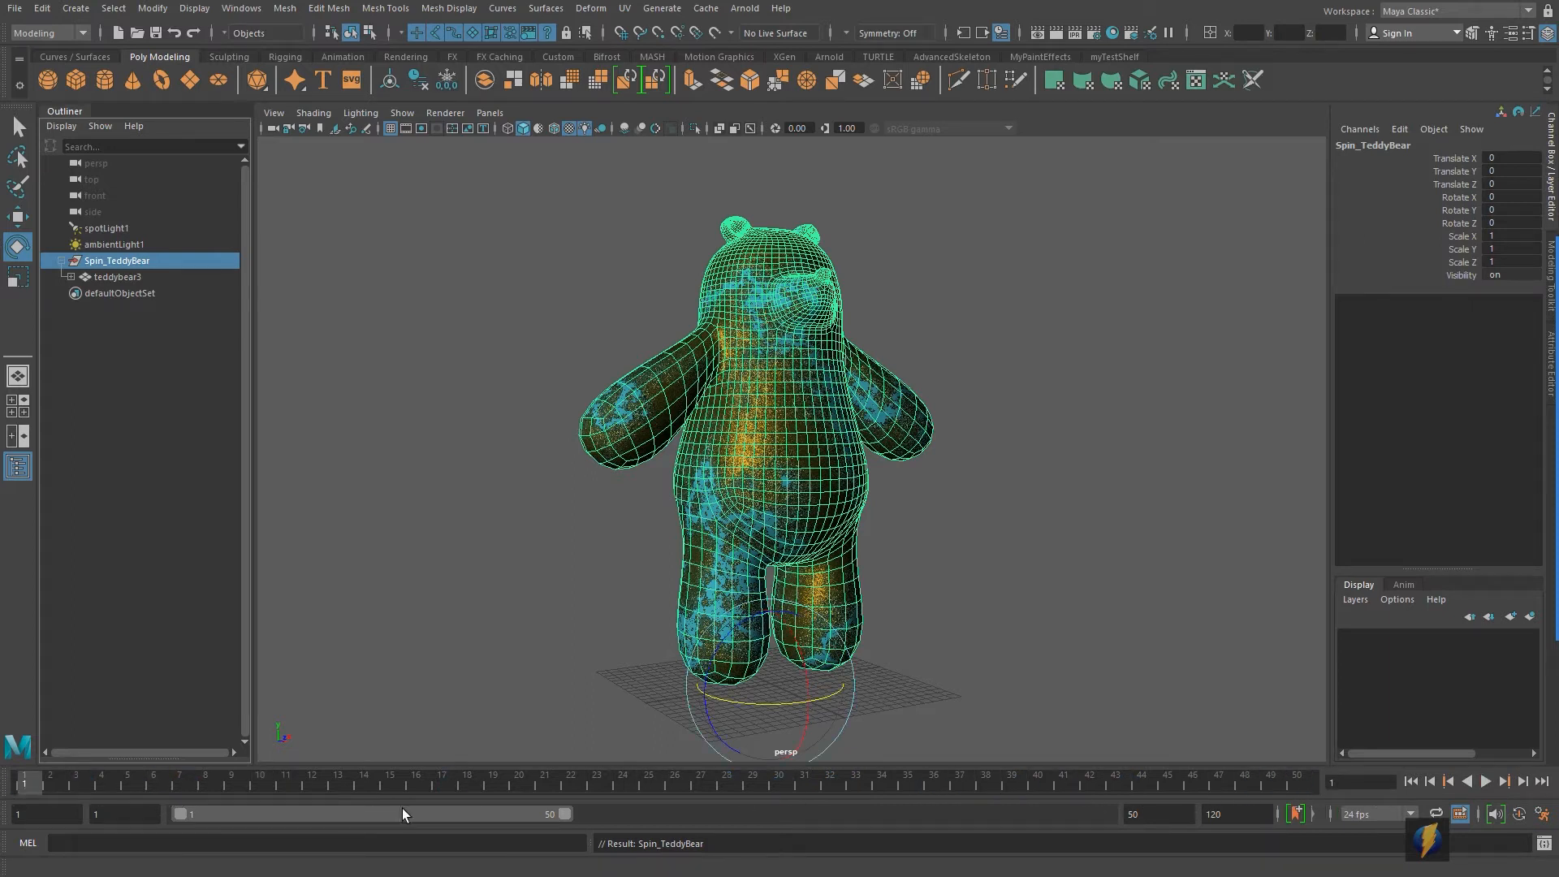
{"action": "left_click_drag", "start_coordinate": [566, 815], "coordinate": [1169, 820]}
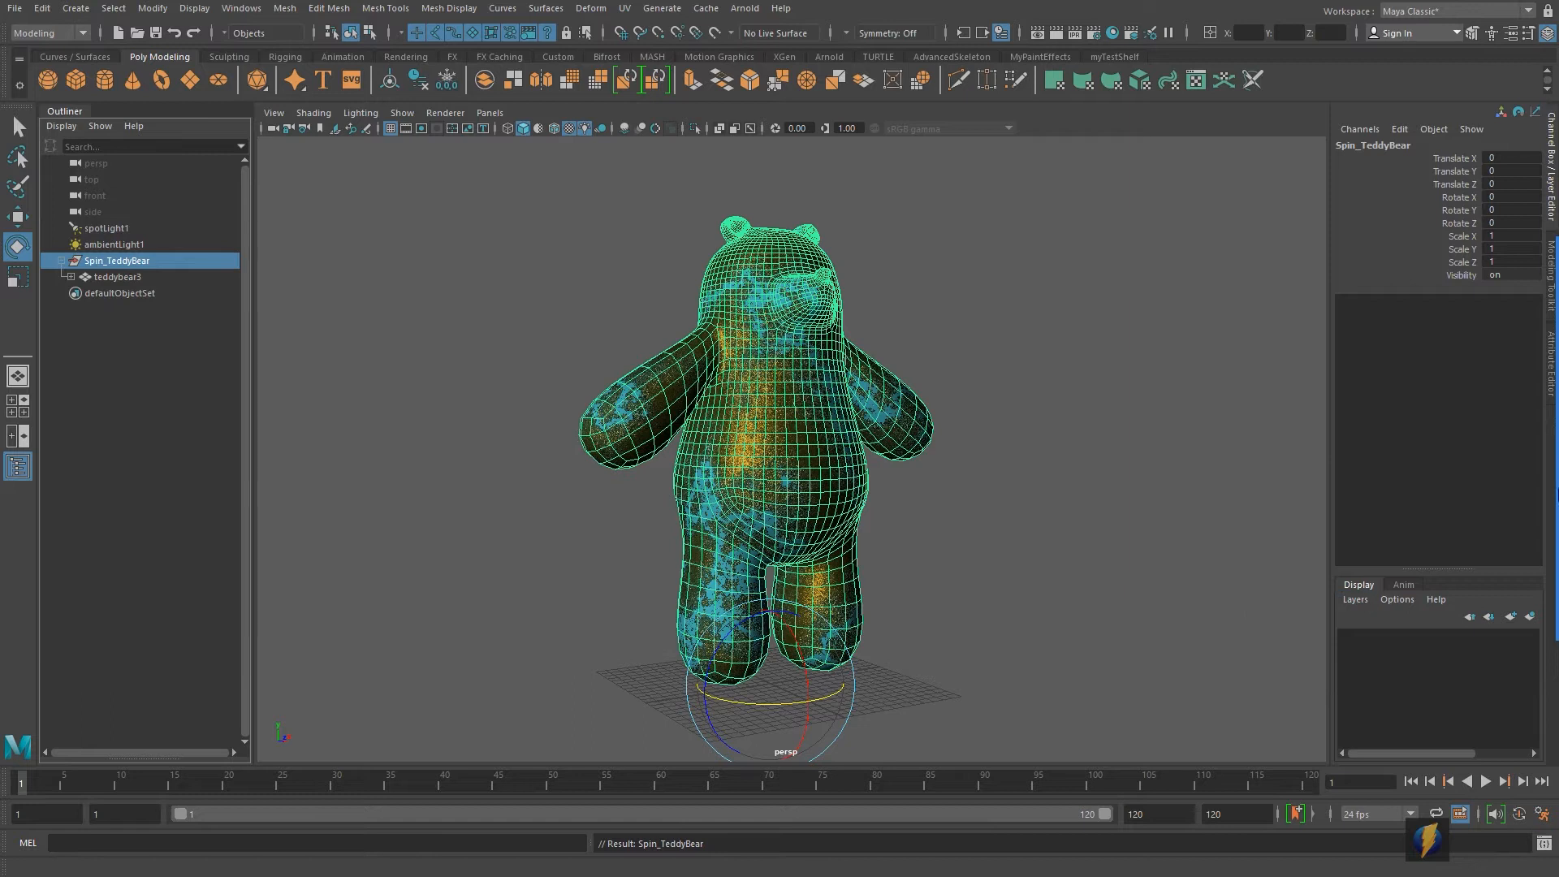
Set the playback end frame to 500 and scrub the timeline, returning to frame 1
{"action": "left_click", "coordinate": [1535, 502]}
{"action": "left_click_drag", "start_coordinate": [1257, 430], "coordinate": [1156, 807]}
{"action": "left_click", "coordinate": [1156, 811]}
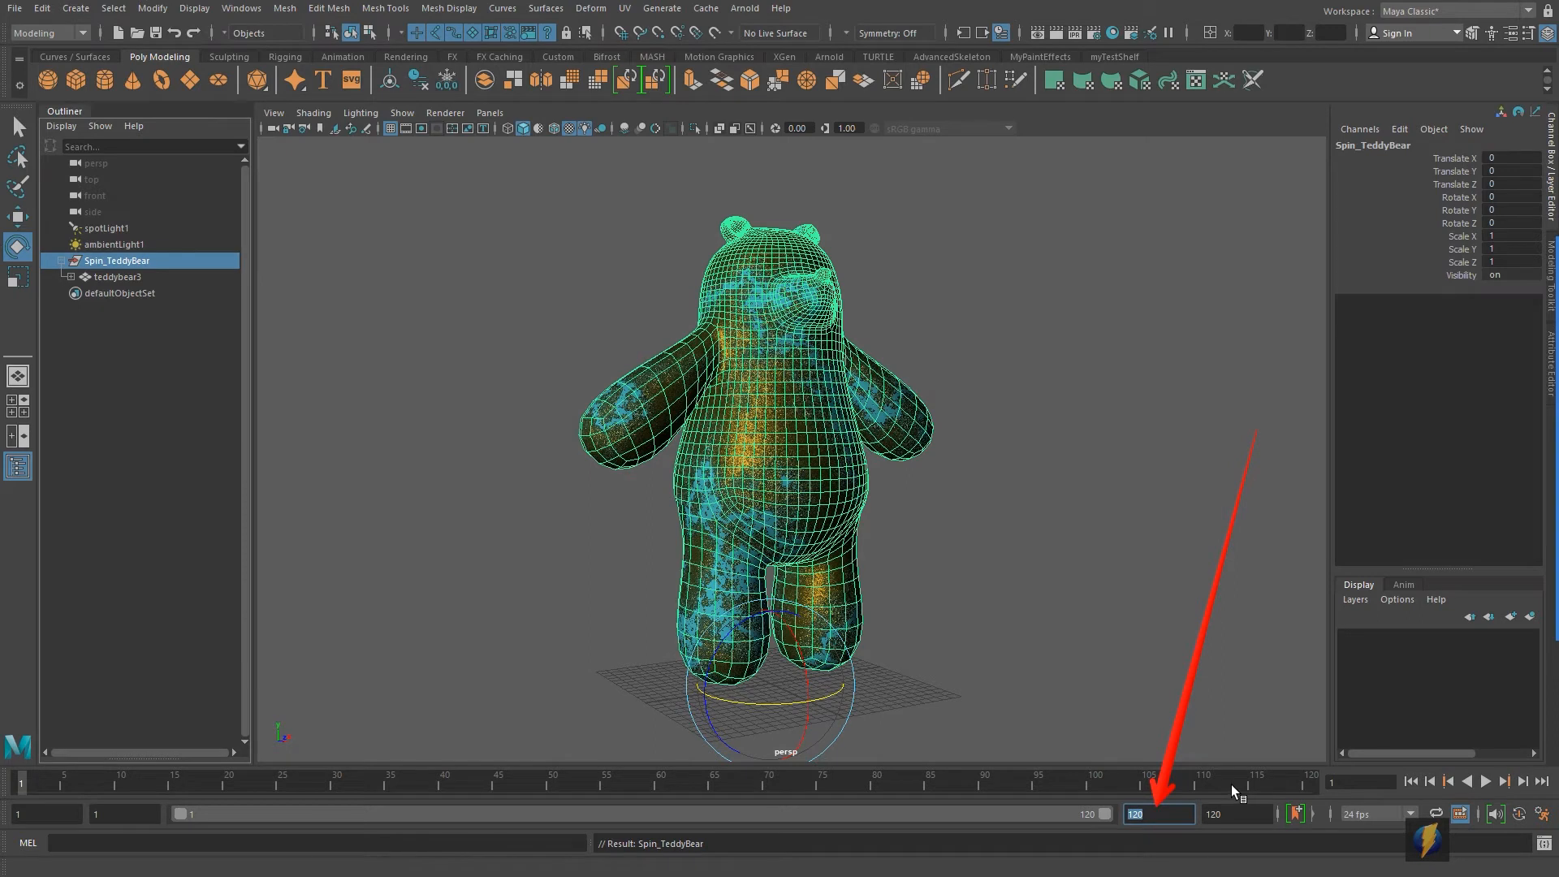
{"action": "type", "text": "500"}
{"action": "key", "text": "Return"}
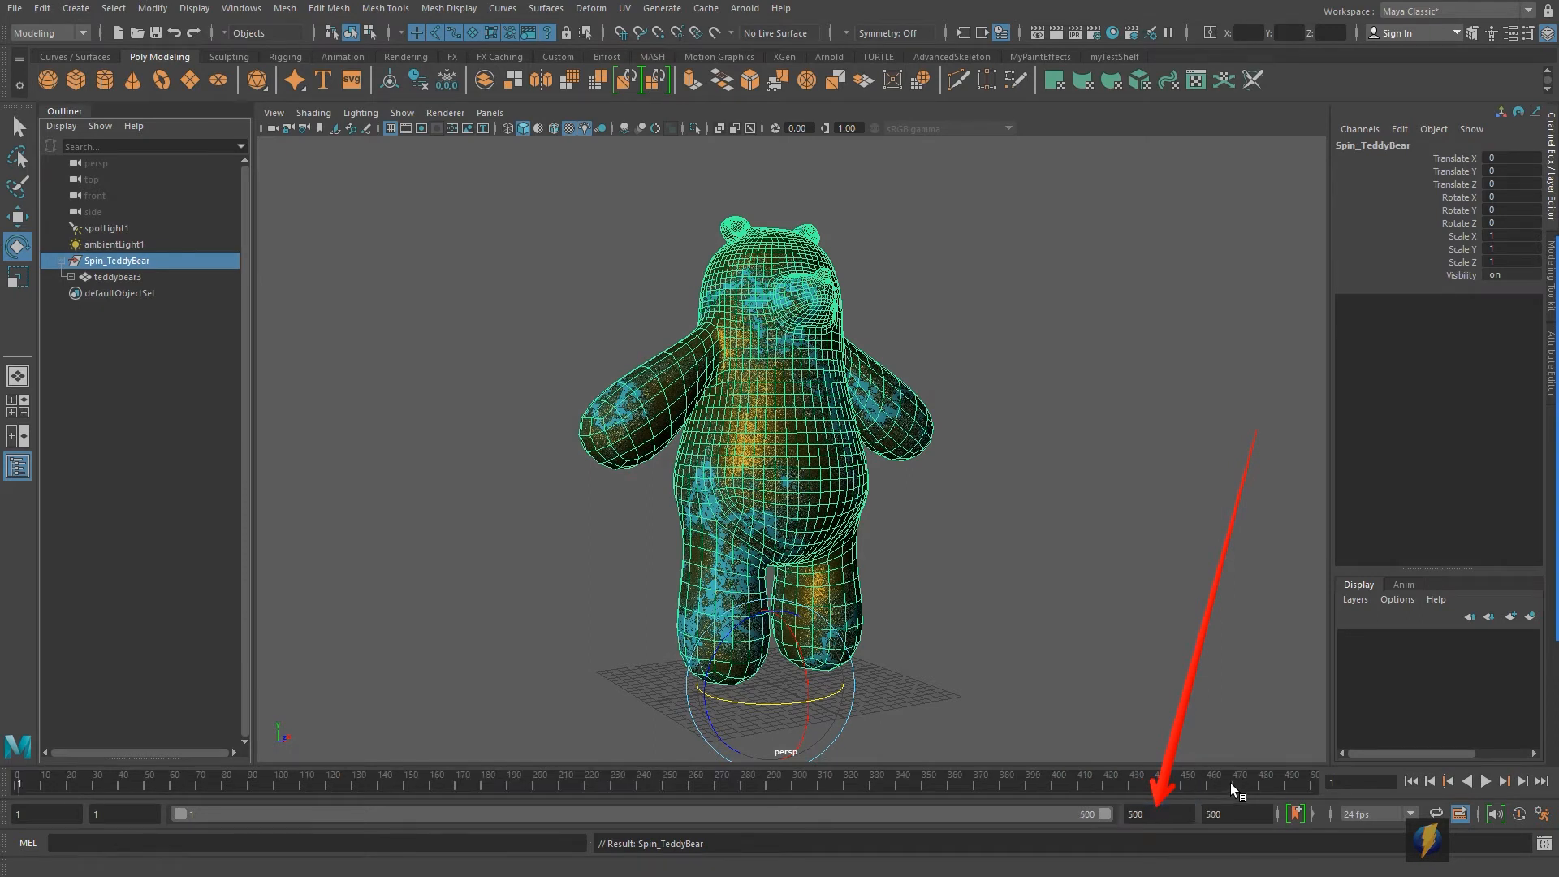
{"action": "mouse_move", "coordinate": [1031, 813]}
{"action": "left_mouse_down"}
{"action": "mouse_move", "coordinate": [540, 812]}
{"action": "mouse_move", "coordinate": [953, 812]}
{"action": "mouse_move", "coordinate": [862, 800]}
{"action": "left_mouse_up"}
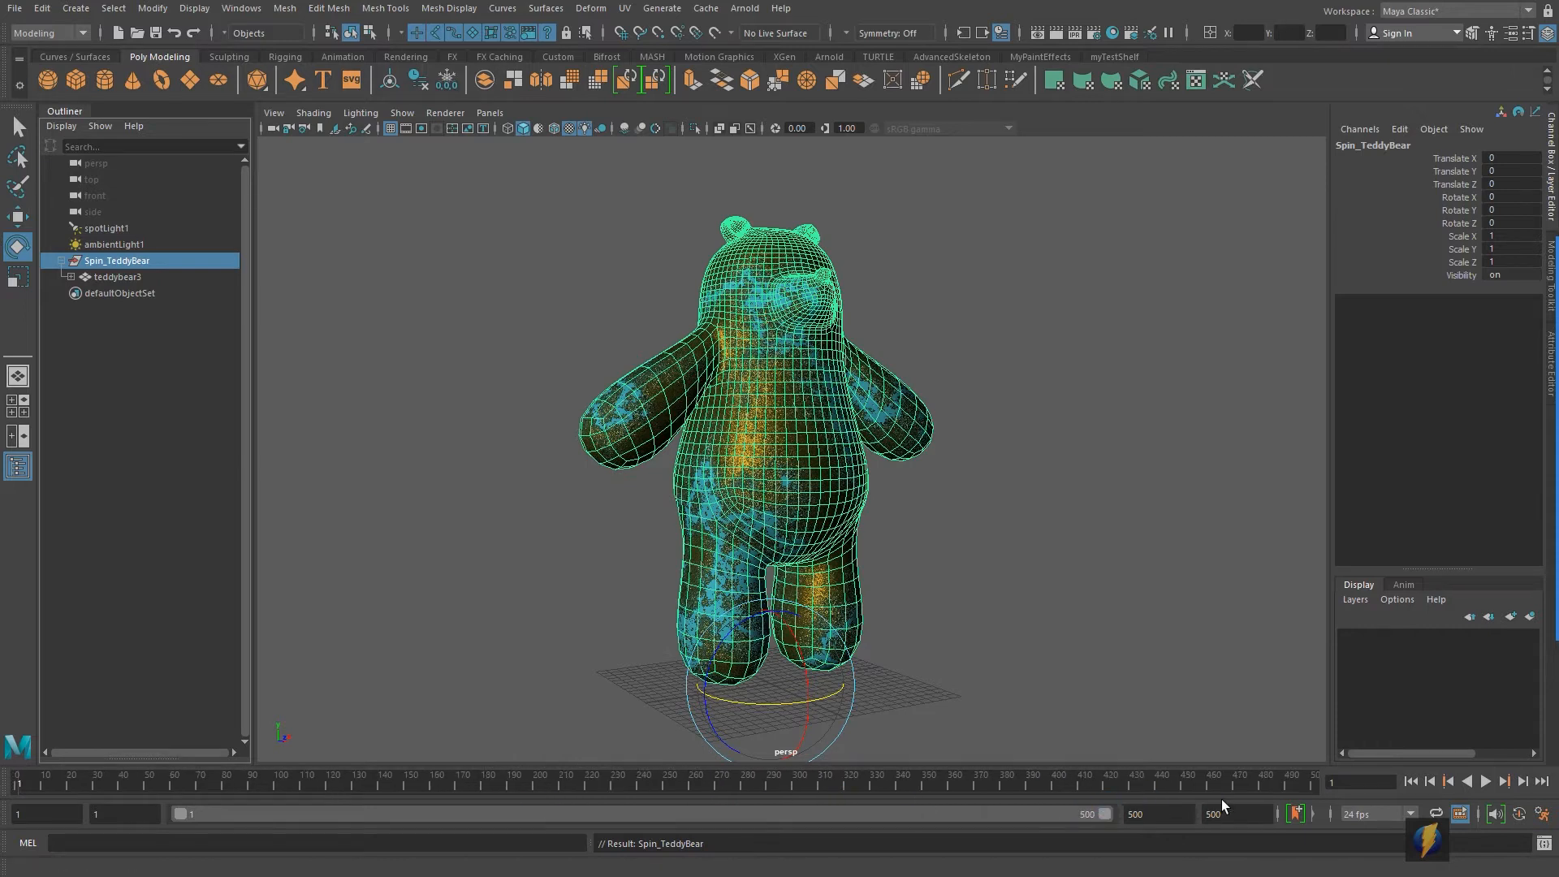
{"action": "mouse_move", "coordinate": [375, 778]}
{"action": "left_mouse_down"}
{"action": "mouse_move", "coordinate": [1245, 780]}
{"action": "mouse_move", "coordinate": [16, 779]}
{"action": "left_mouse_up"}
Set the end frame of the animation range to 120
{"action": "left_click", "coordinate": [1532, 485]}
{"action": "mouse_move", "coordinate": [1230, 455]}
{"action": "left_mouse_down"}
{"action": "mouse_move", "coordinate": [1146, 733]}
{"action": "mouse_move", "coordinate": [1150, 803]}
{"action": "mouse_move", "coordinate": [693, 797]}
{"action": "mouse_move", "coordinate": [981, 781]}
{"action": "mouse_move", "coordinate": [1169, 789]}
{"action": "mouse_move", "coordinate": [1169, 806]}
{"action": "mouse_move", "coordinate": [1236, 809]}
{"action": "left_mouse_up"}
{"action": "left_click", "coordinate": [1235, 811]}
{"action": "type", "text": "120"}
{"action": "key", "text": "Return"}
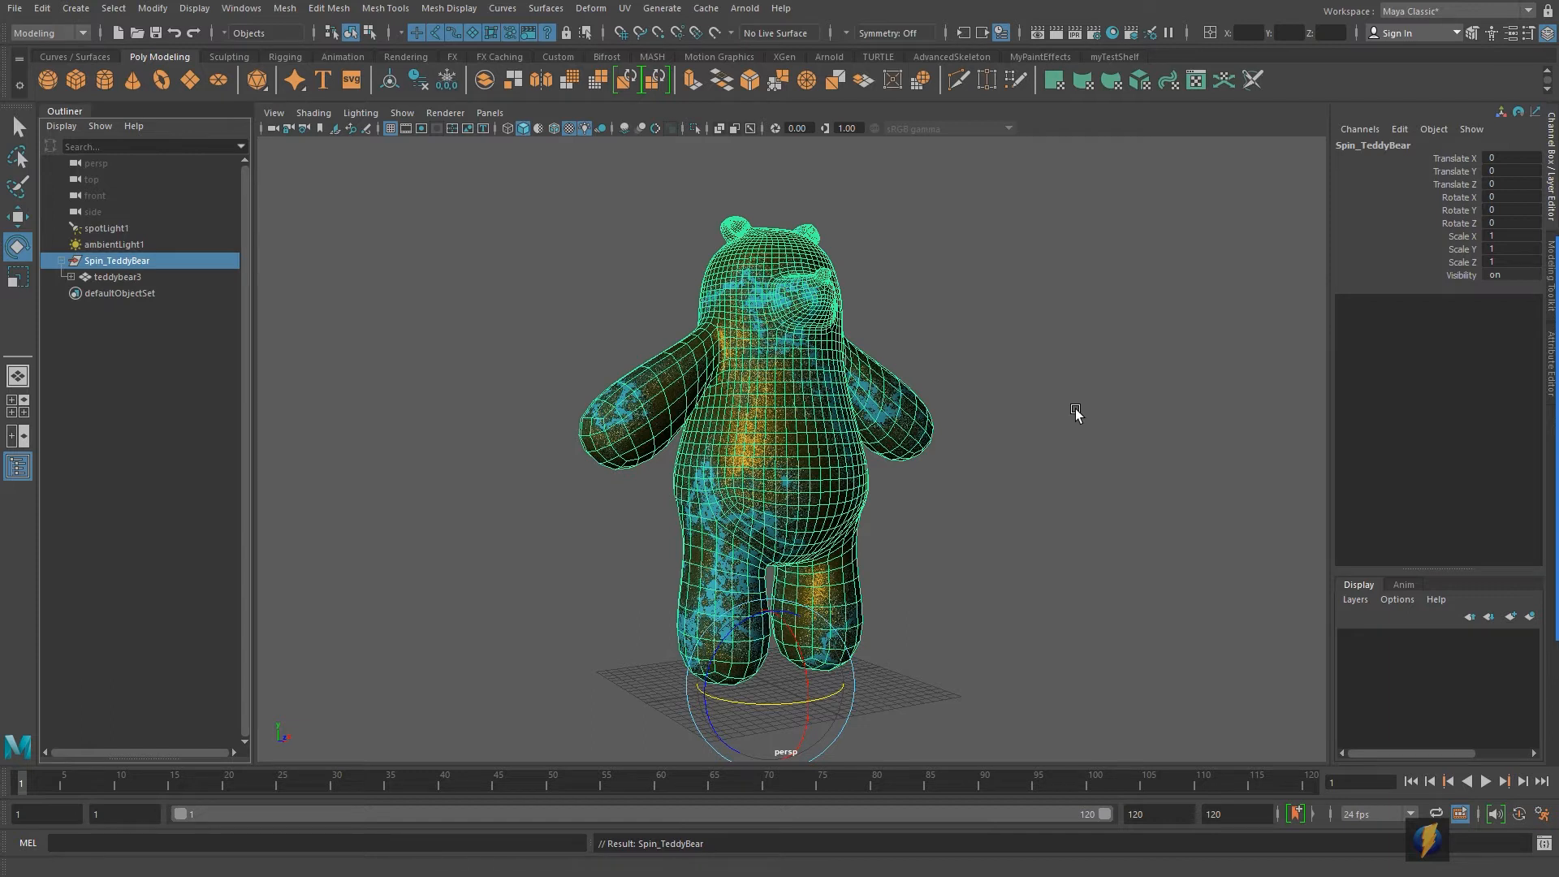
Set a keyframe on all channels of the Spin_TeddyBear group at frame 1, and move to frame 2
{"action": "key", "text": "s"}
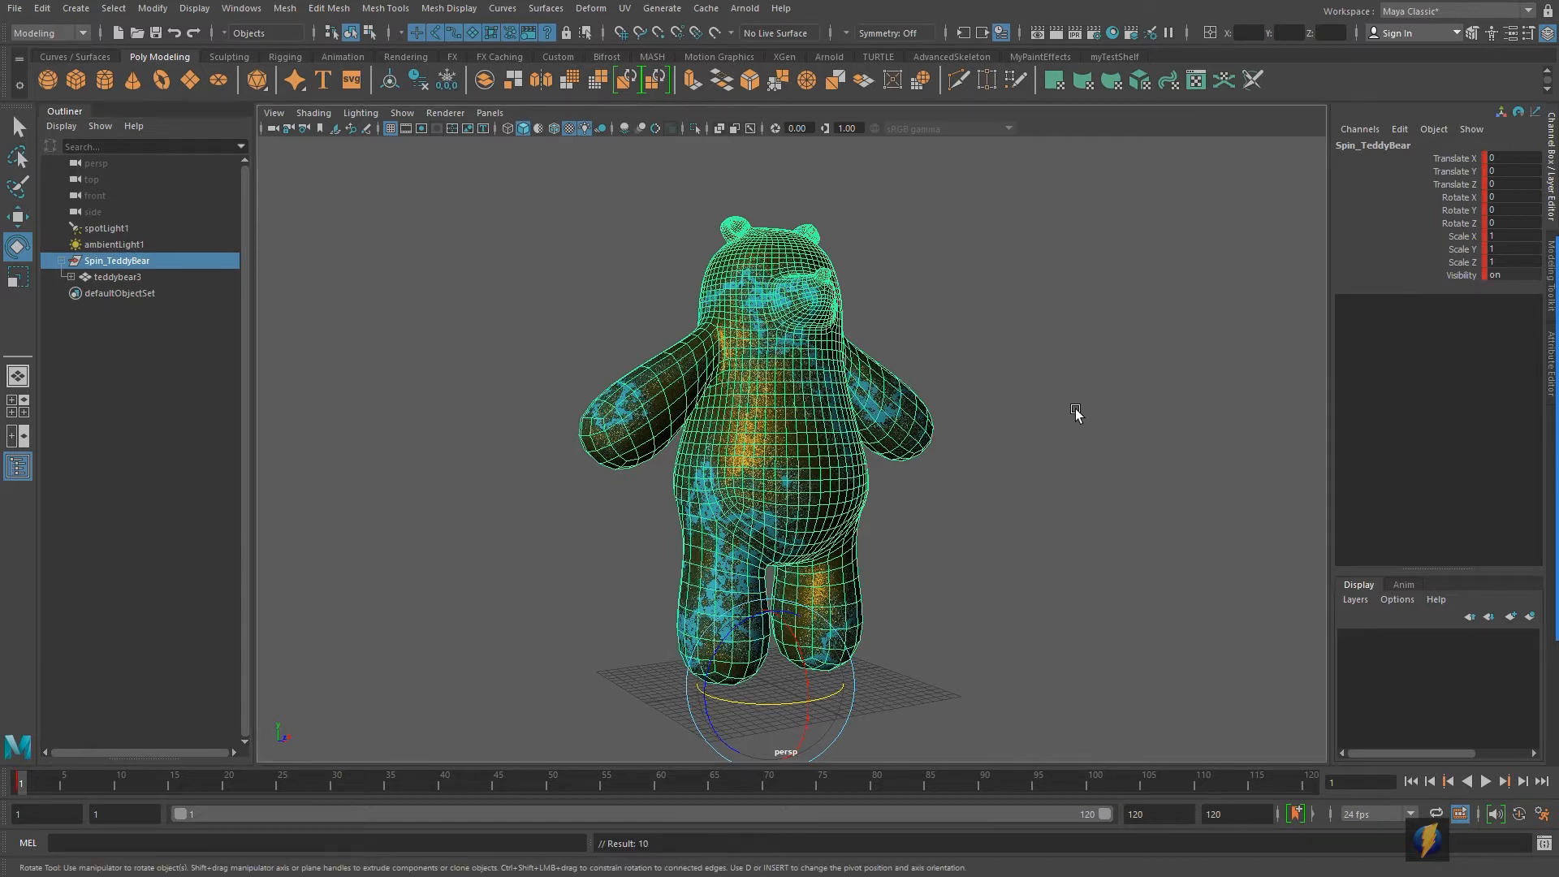
{"action": "left_click", "coordinate": [1464, 484]}
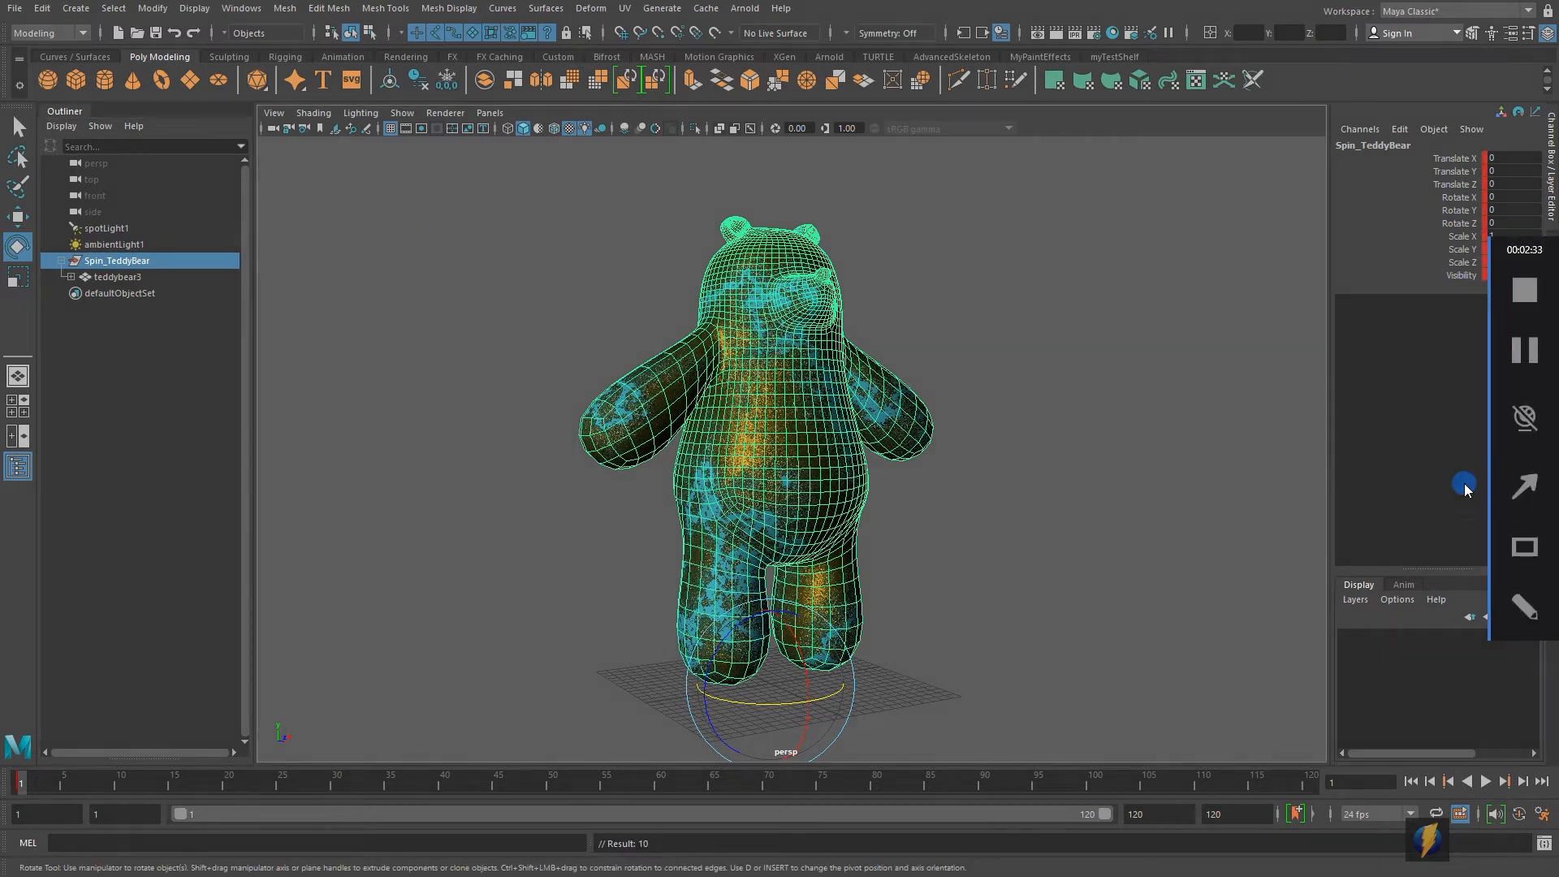
{"action": "mouse_move", "coordinate": [1147, 255]}
{"action": "left_mouse_down"}
{"action": "mouse_move", "coordinate": [132, 681]}
{"action": "mouse_move", "coordinate": [42, 747]}
{"action": "mouse_move", "coordinate": [24, 781]}
{"action": "mouse_move", "coordinate": [352, 685]}
{"action": "mouse_move", "coordinate": [975, 730]}
{"action": "mouse_move", "coordinate": [504, 792]}
{"action": "mouse_move", "coordinate": [26, 788]}
{"action": "mouse_move", "coordinate": [547, 307]}
{"action": "mouse_move", "coordinate": [1101, 229]}
{"action": "mouse_move", "coordinate": [1365, 221]}
{"action": "mouse_move", "coordinate": [1449, 160]}
{"action": "mouse_move", "coordinate": [1475, 276]}
{"action": "mouse_move", "coordinate": [1457, 203]}
{"action": "mouse_move", "coordinate": [1471, 261]}
{"action": "mouse_move", "coordinate": [1428, 270]}
{"action": "mouse_move", "coordinate": [1457, 286]}
{"action": "mouse_move", "coordinate": [1455, 175]}
{"action": "mouse_move", "coordinate": [1484, 144]}
{"action": "mouse_move", "coordinate": [1473, 277]}
{"action": "mouse_move", "coordinate": [1373, 280]}
{"action": "mouse_move", "coordinate": [1473, 153]}
{"action": "left_mouse_up"}
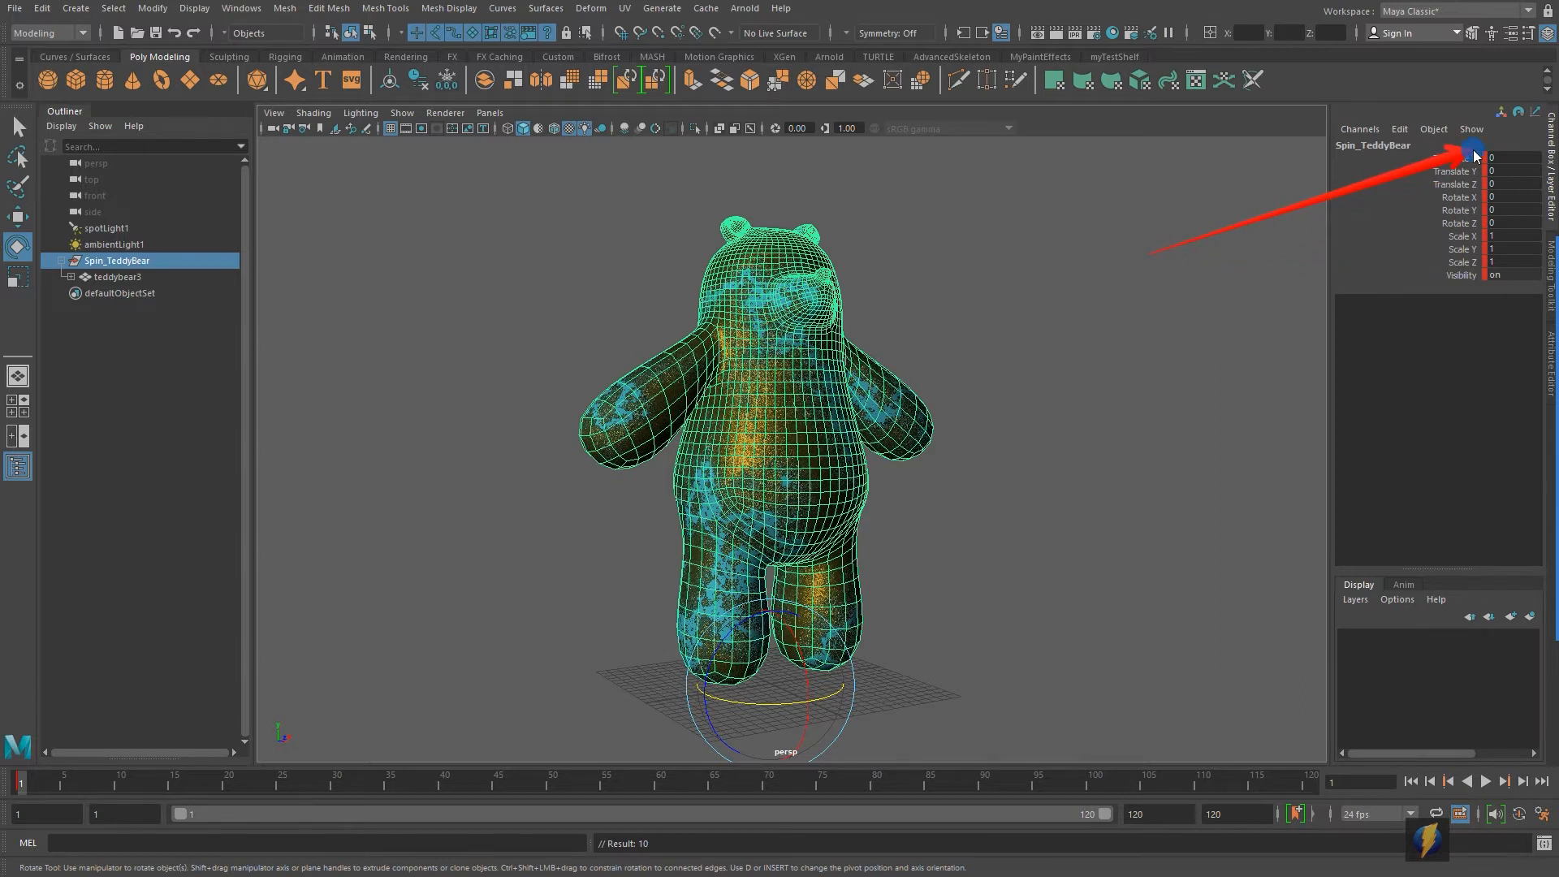
{"action": "left_click_drag", "start_coordinate": [1474, 156], "coordinate": [1474, 253]}
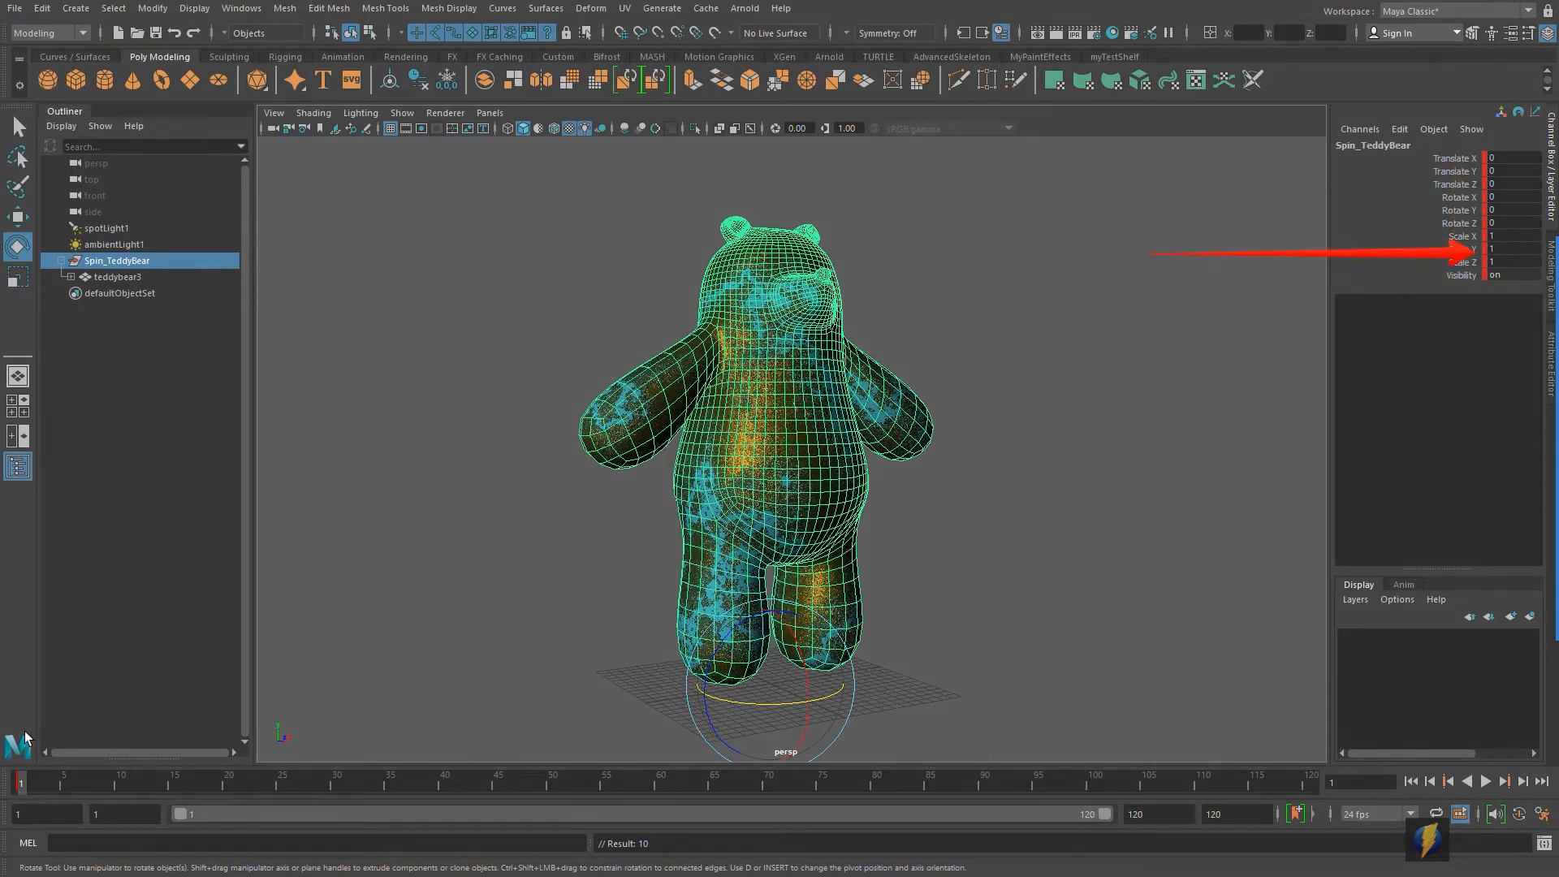
{"action": "left_click", "coordinate": [30, 784]}
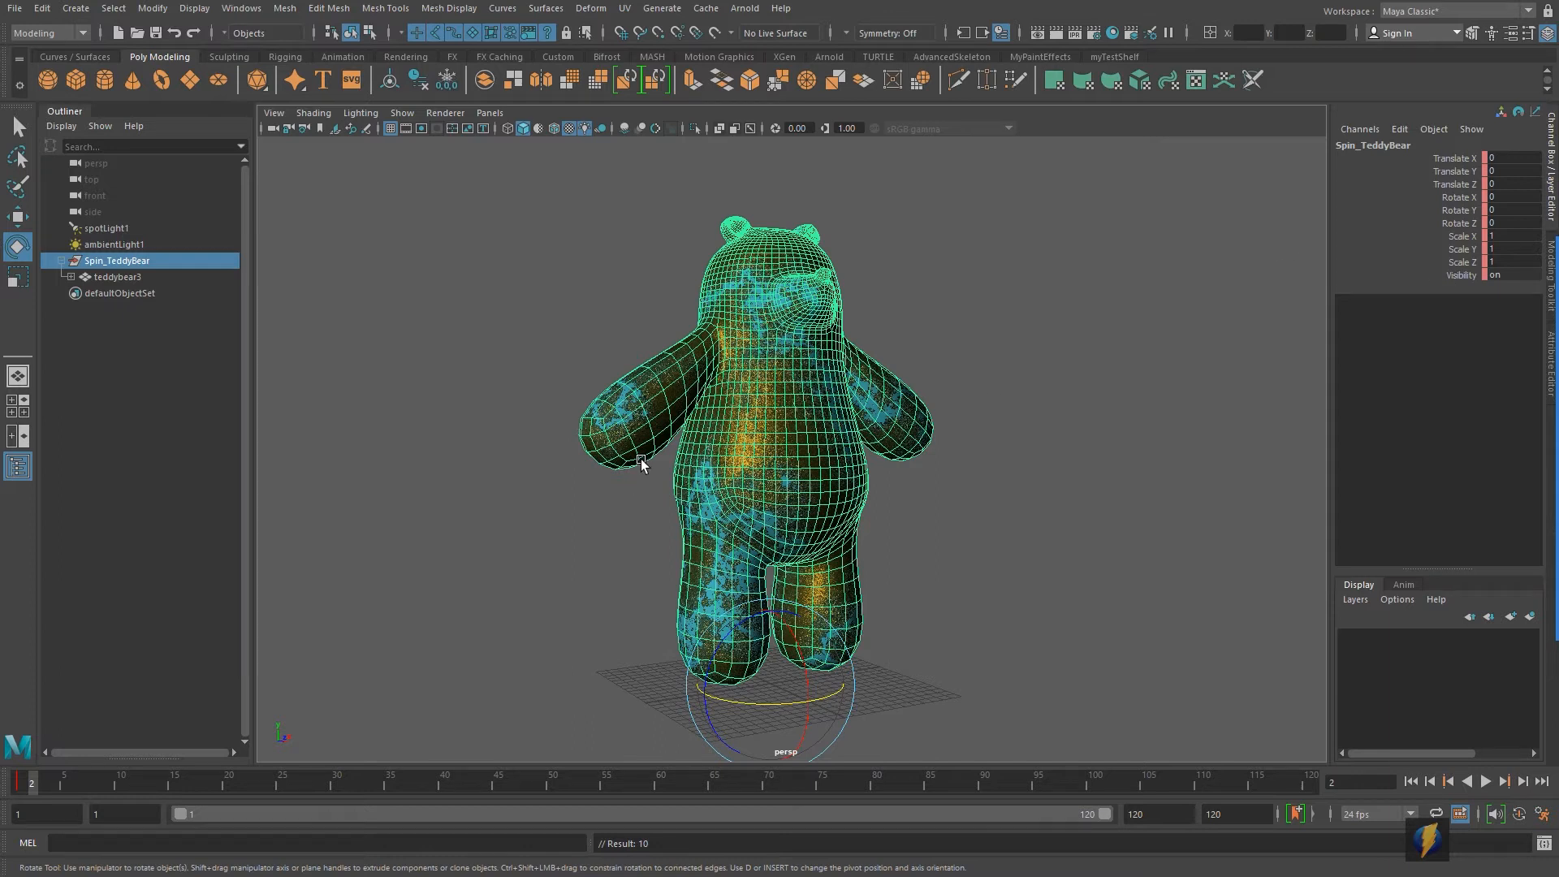
Move to frame 120 and rotate the Spin_TeddyBear group freehand about its Y axis to about 285 degrees
{"action": "left_click_drag", "start_coordinate": [70, 777], "coordinate": [1366, 753]}
{"action": "left_click_drag", "start_coordinate": [784, 701], "coordinate": [837, 704]}
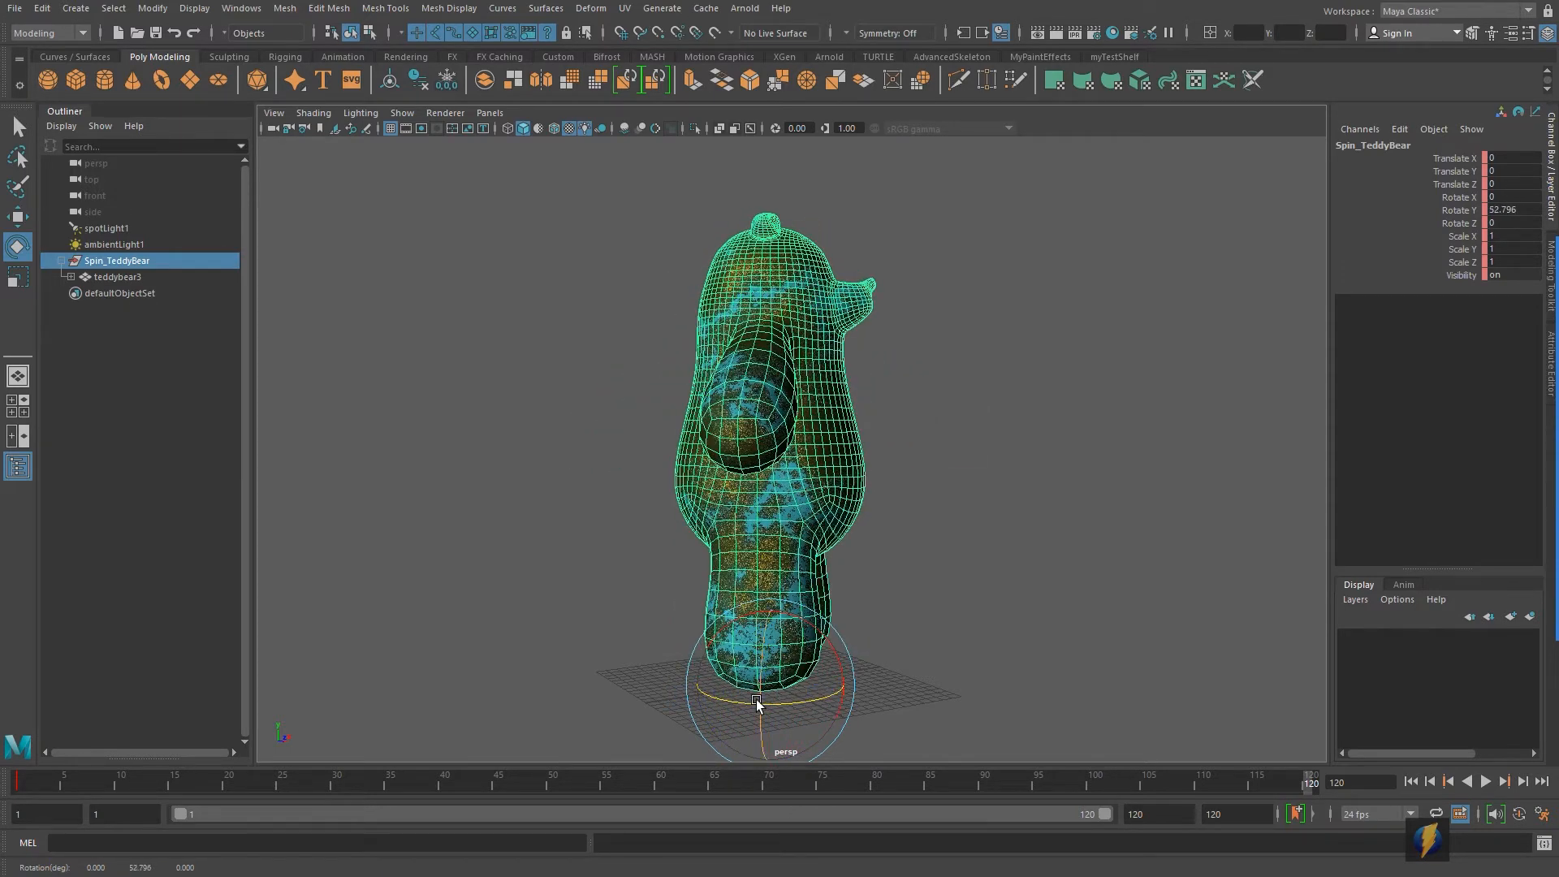
{"action": "left_click_drag", "start_coordinate": [731, 706], "coordinate": [824, 693]}
{"action": "left_click_drag", "start_coordinate": [725, 696], "coordinate": [773, 695]}
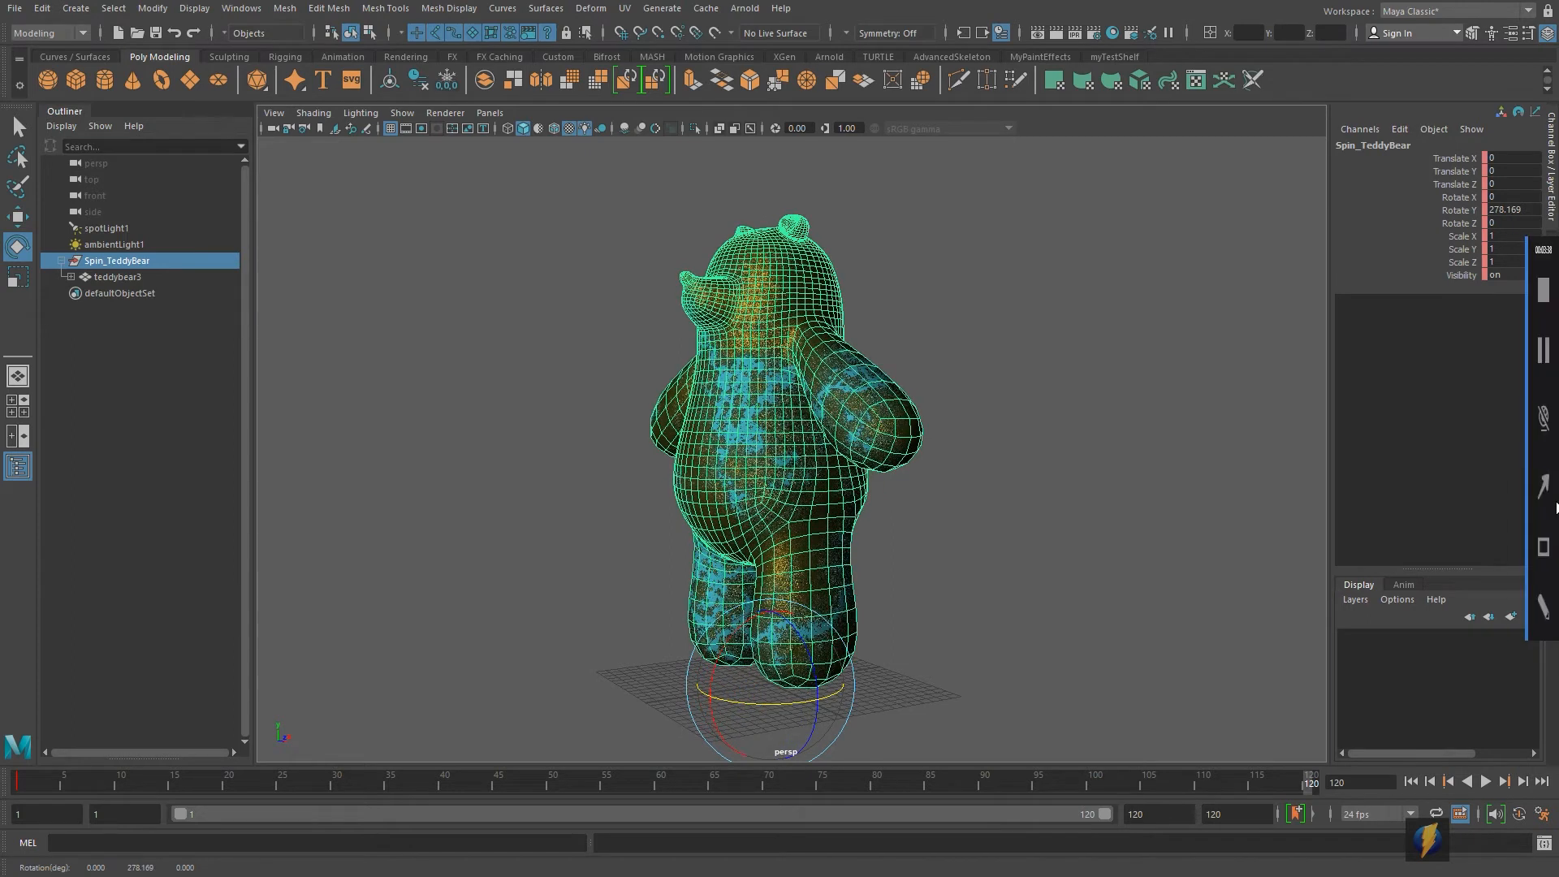
{"action": "left_click", "coordinate": [1525, 487]}
{"action": "mouse_move", "coordinate": [1025, 418]}
{"action": "left_mouse_down"}
{"action": "mouse_move", "coordinate": [1377, 271]}
{"action": "mouse_move", "coordinate": [1430, 216]}
{"action": "mouse_move", "coordinate": [1466, 218]}
{"action": "left_mouse_up"}
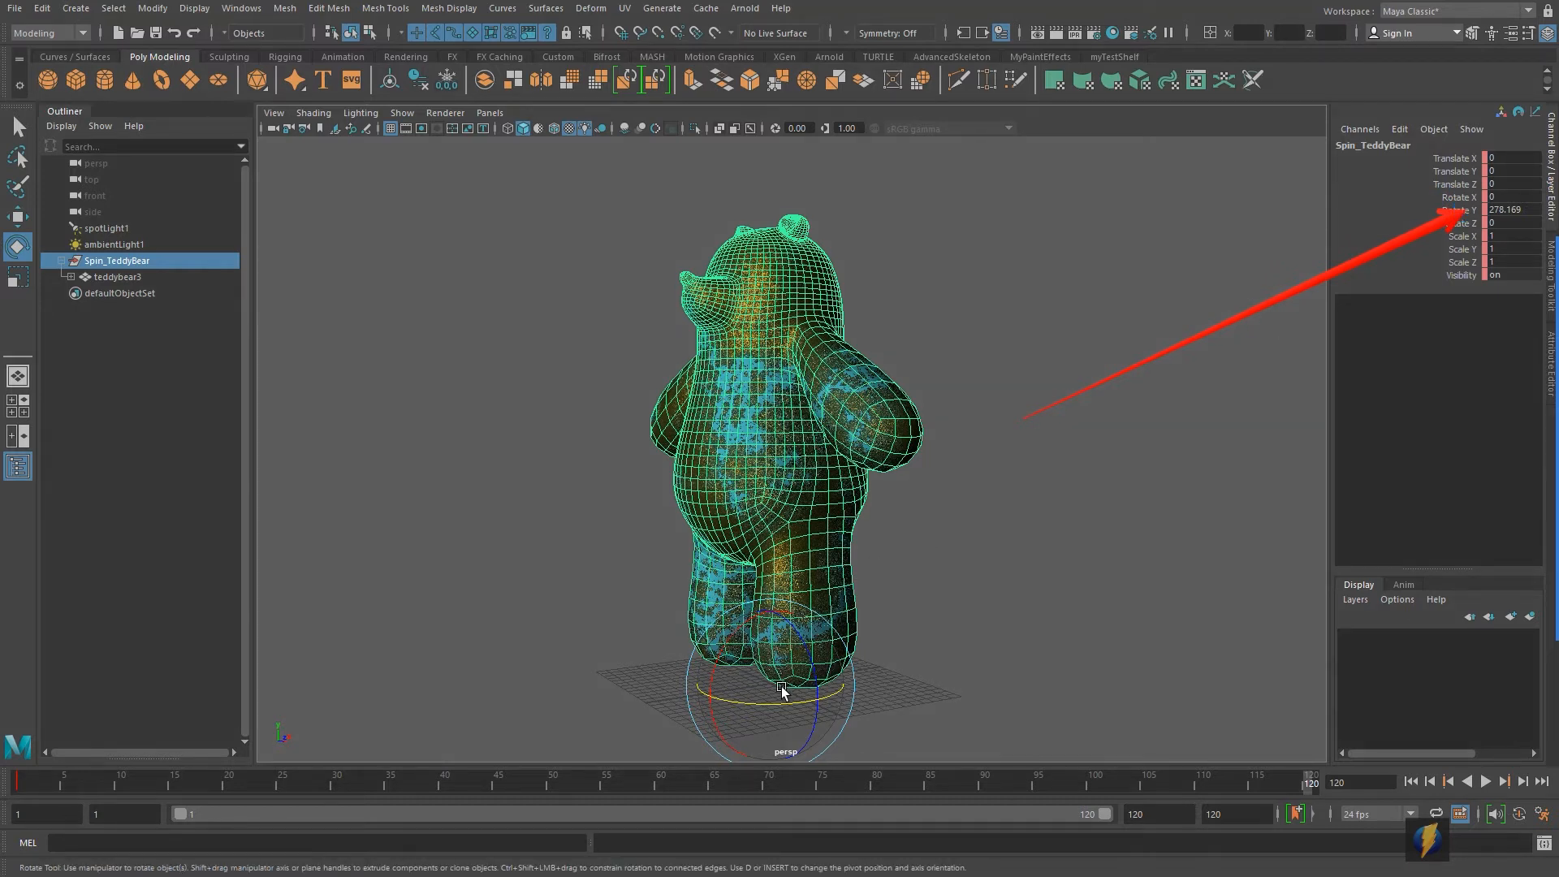
{"action": "mouse_move", "coordinate": [779, 703]}
{"action": "left_mouse_down"}
{"action": "mouse_move", "coordinate": [828, 705]}
{"action": "mouse_move", "coordinate": [786, 703]}
{"action": "left_mouse_up"}
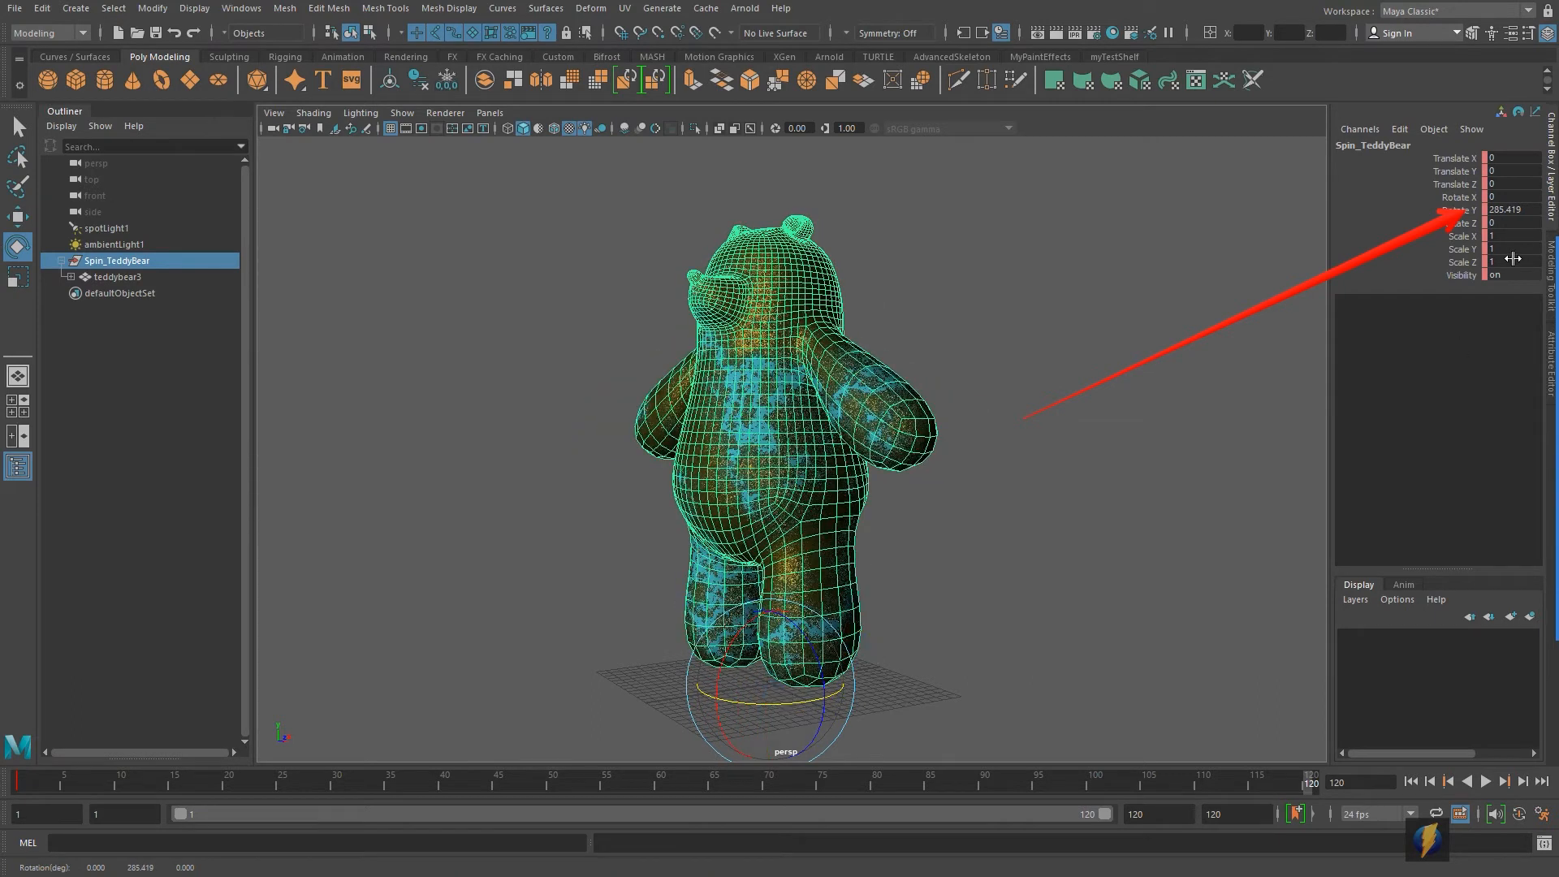
Set Rotate Y of the Spin_TeddyBear group to 360 and set a keyframe on all its channels at frame 120
{"action": "left_click", "coordinate": [1506, 210]}
{"action": "type", "text": "360"}
{"action": "key", "text": "Return"}
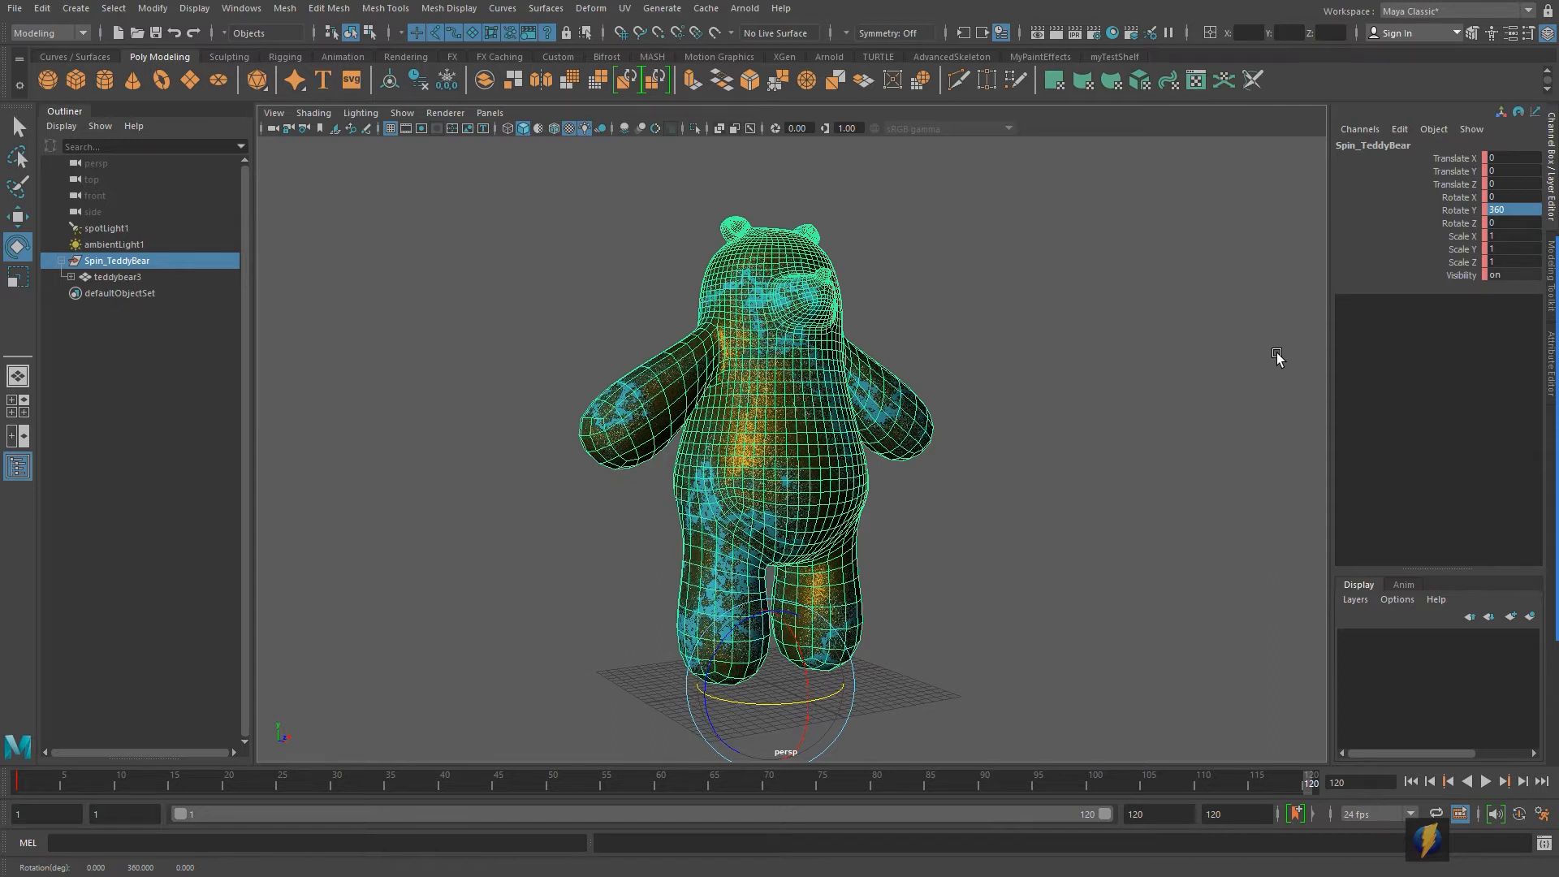
{"action": "key", "text": "s"}
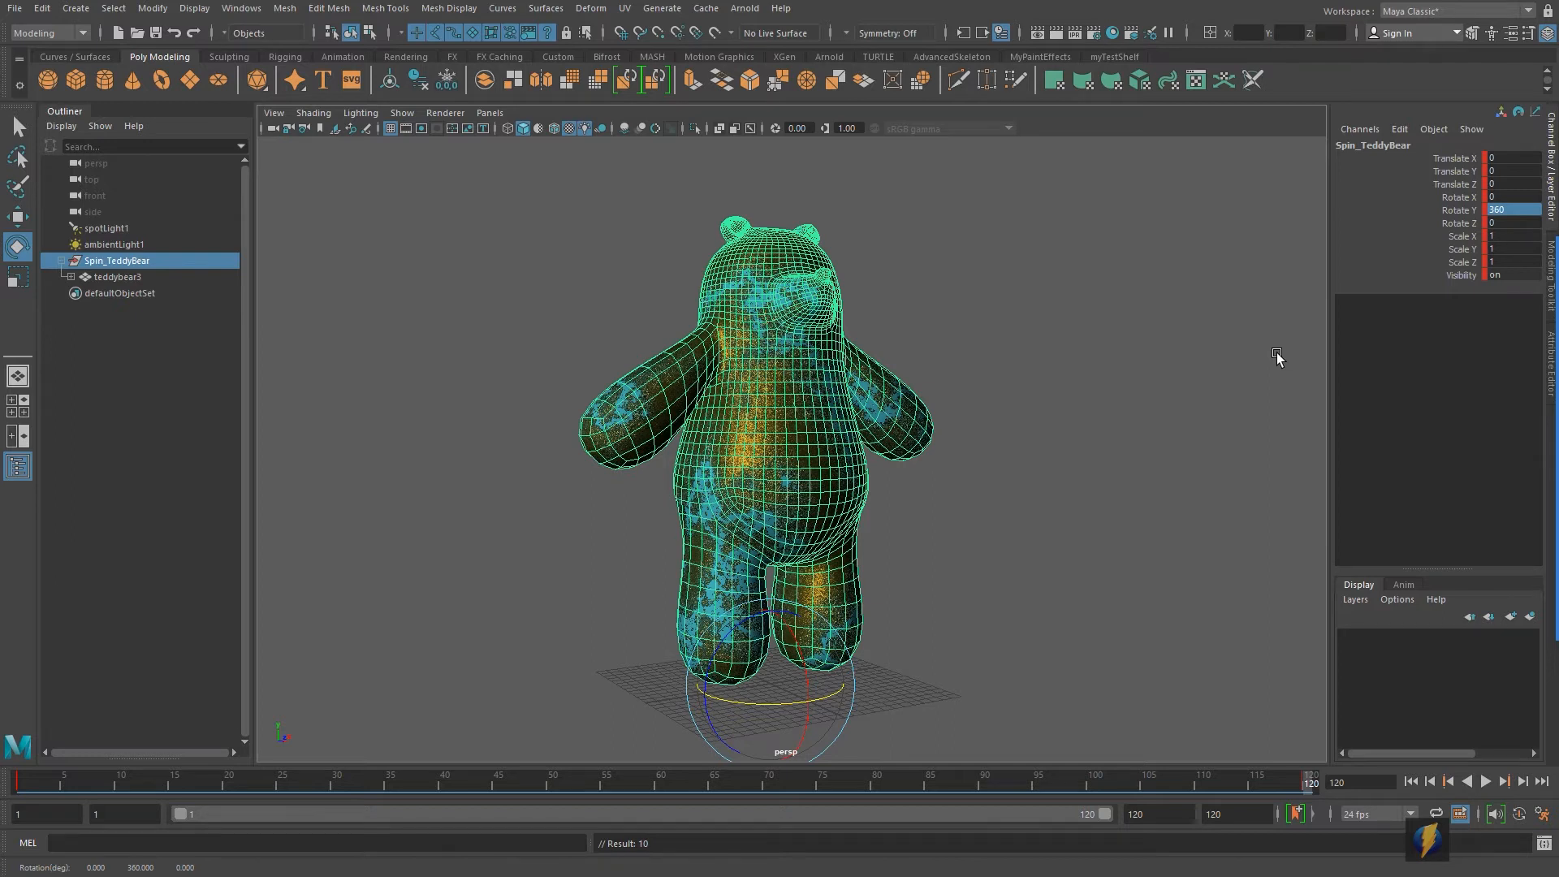
Play the spin animation from frame 1 with nothing selected, and stop the playback
{"action": "left_click", "coordinate": [1410, 781]}
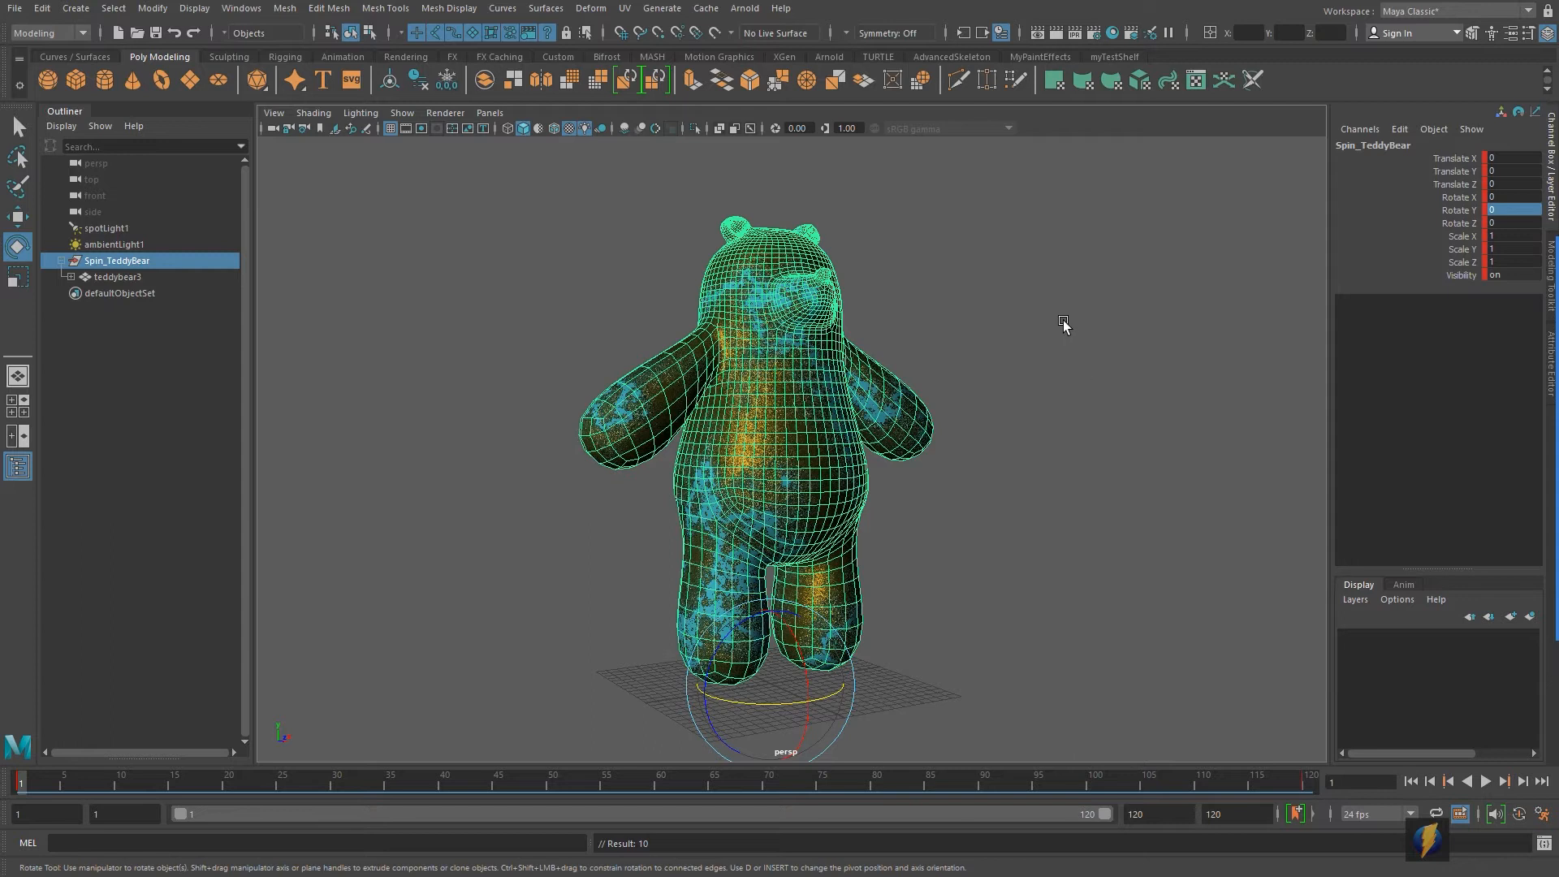
{"action": "left_click", "coordinate": [1075, 252]}
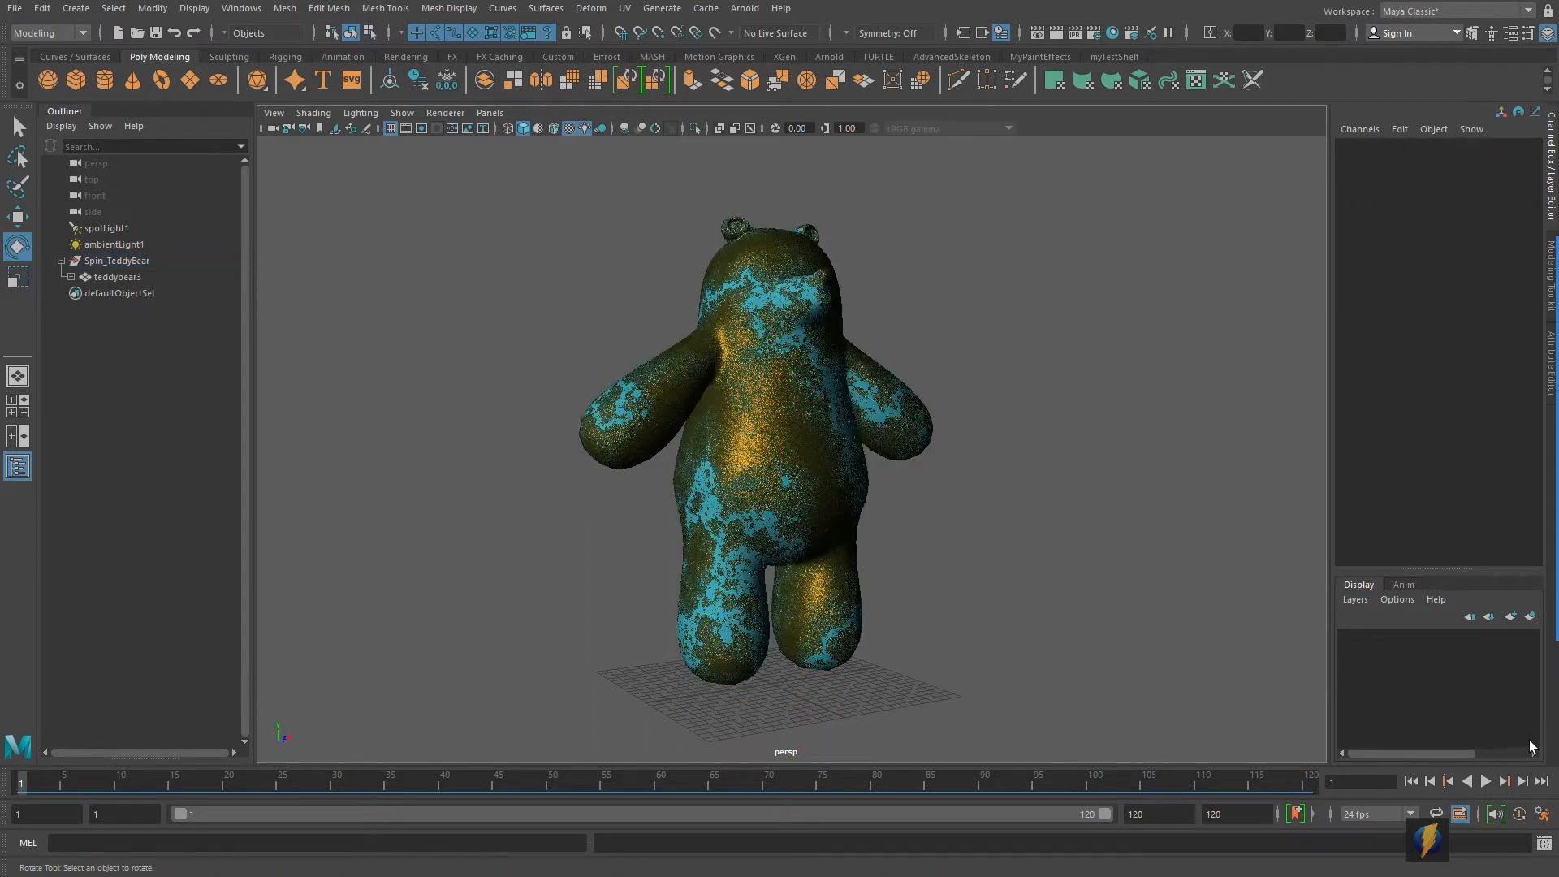
{"action": "left_click", "coordinate": [1487, 778]}
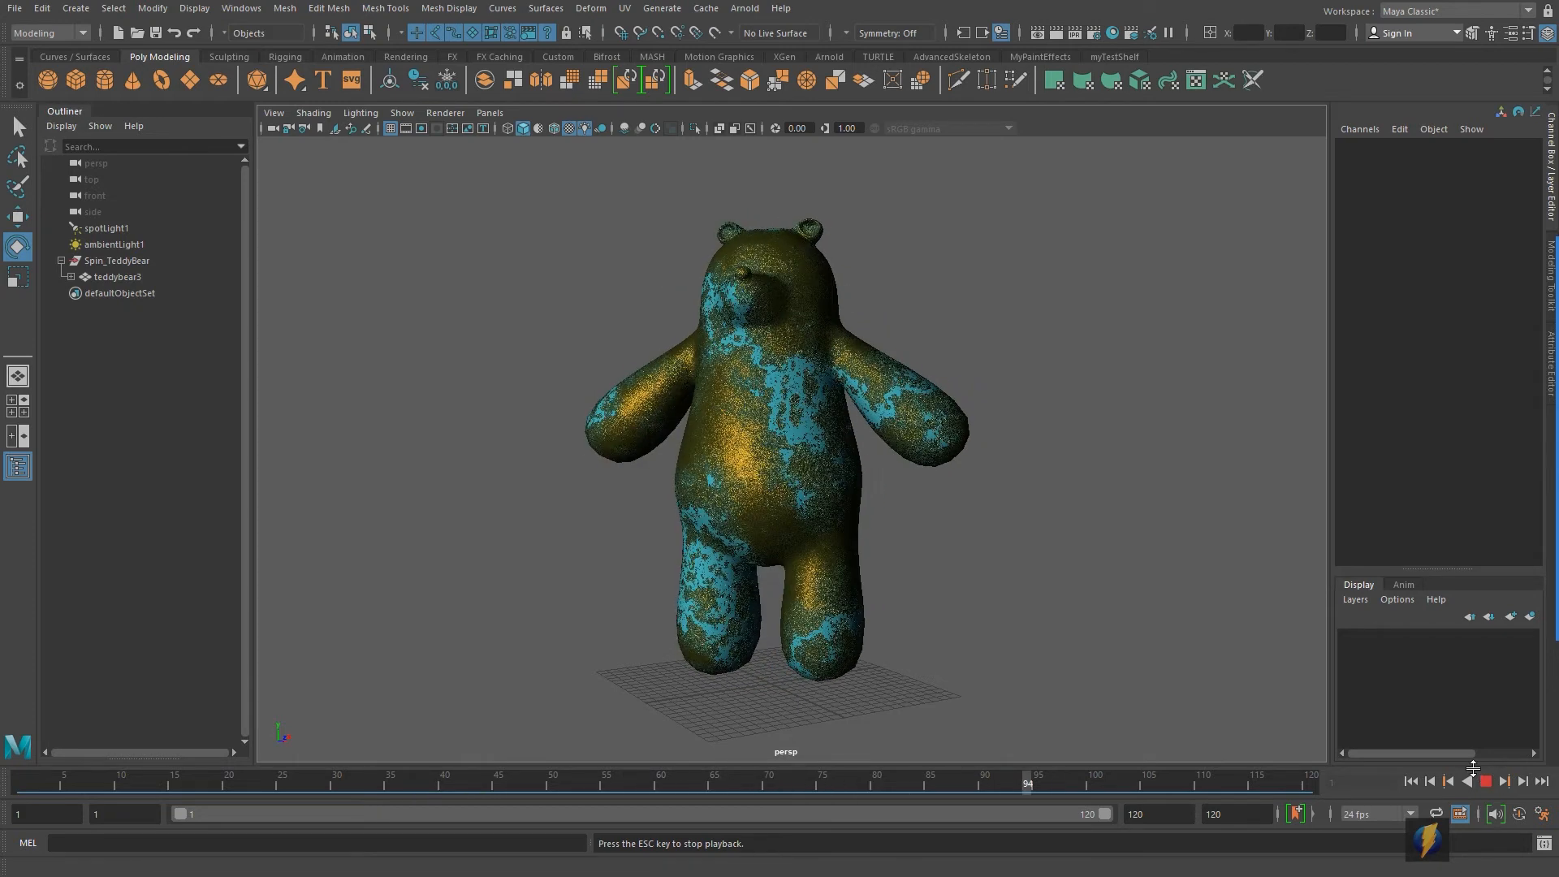
{"action": "key", "text": "Escape"}
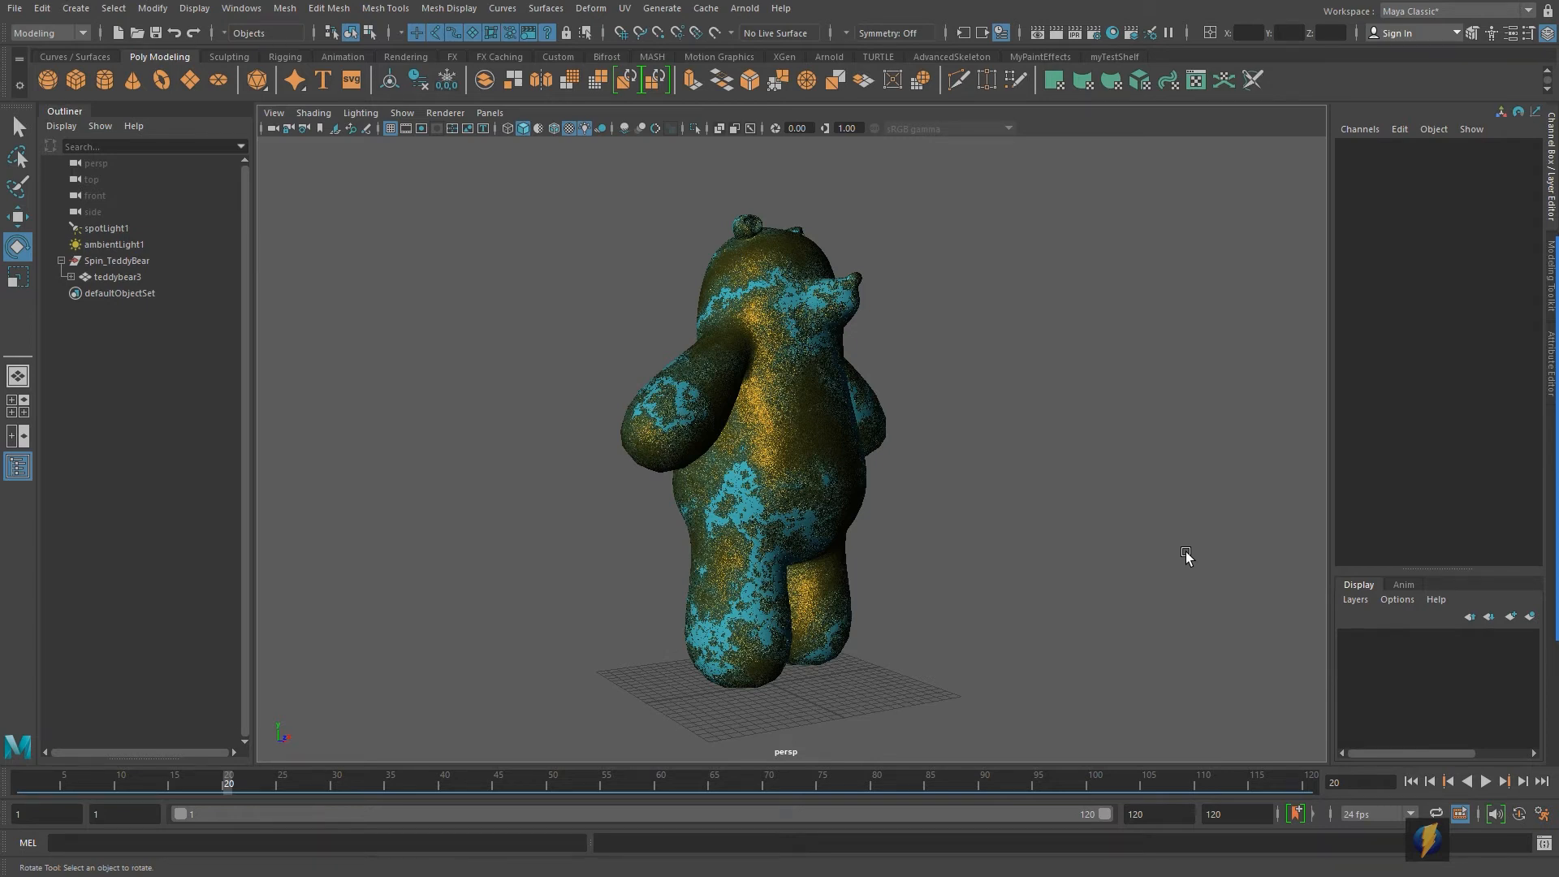
Select the Spin_TeddyBear group and return the timeline to frame 1
{"action": "left_click", "coordinate": [116, 277]}
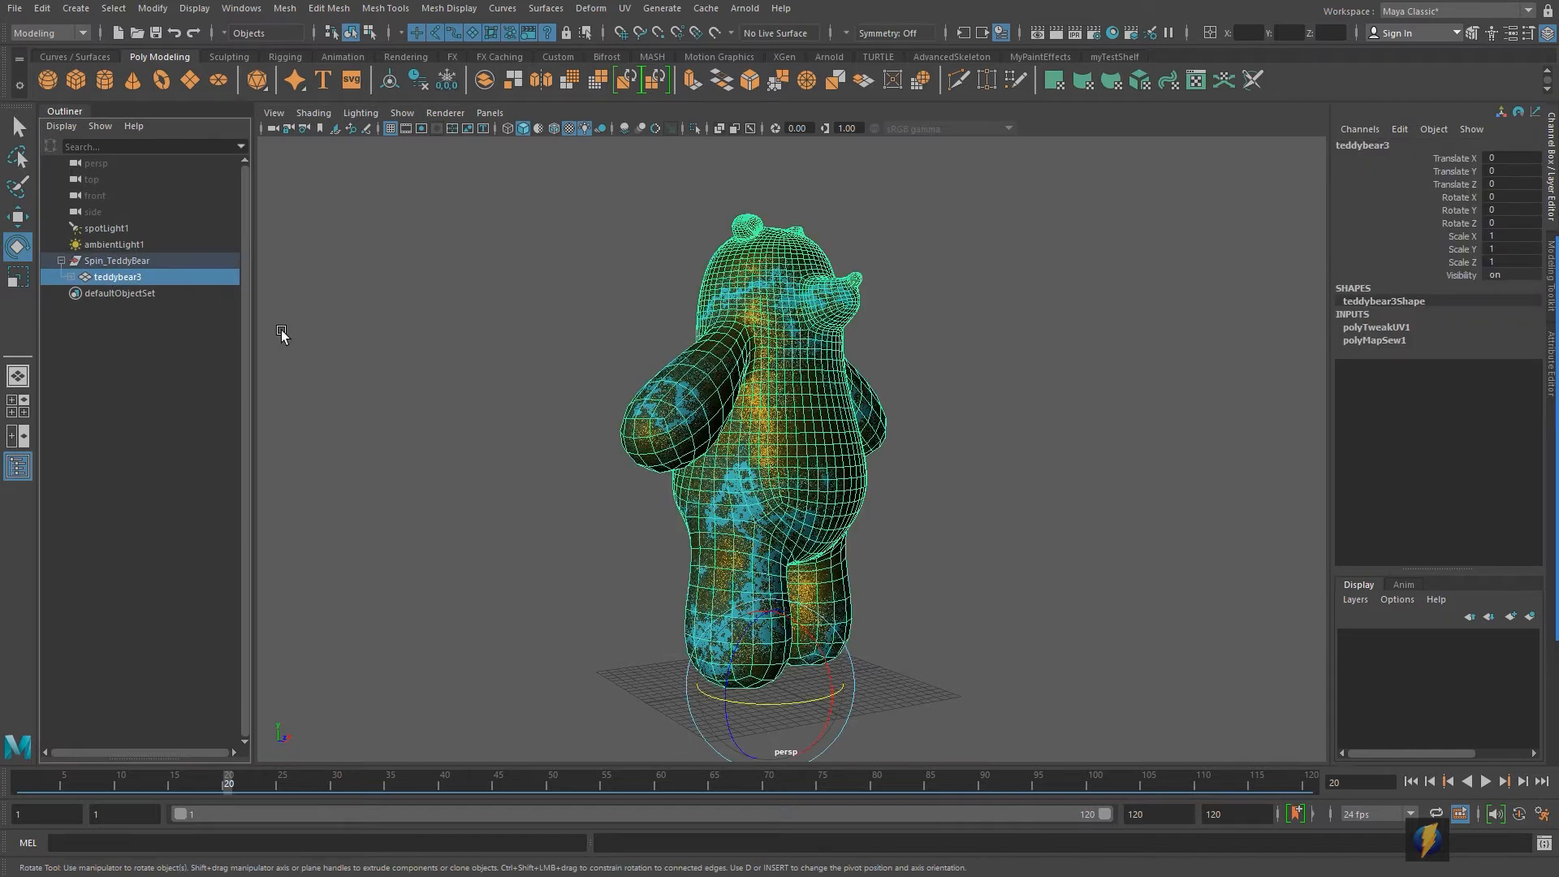
{"action": "left_click", "coordinate": [91, 261]}
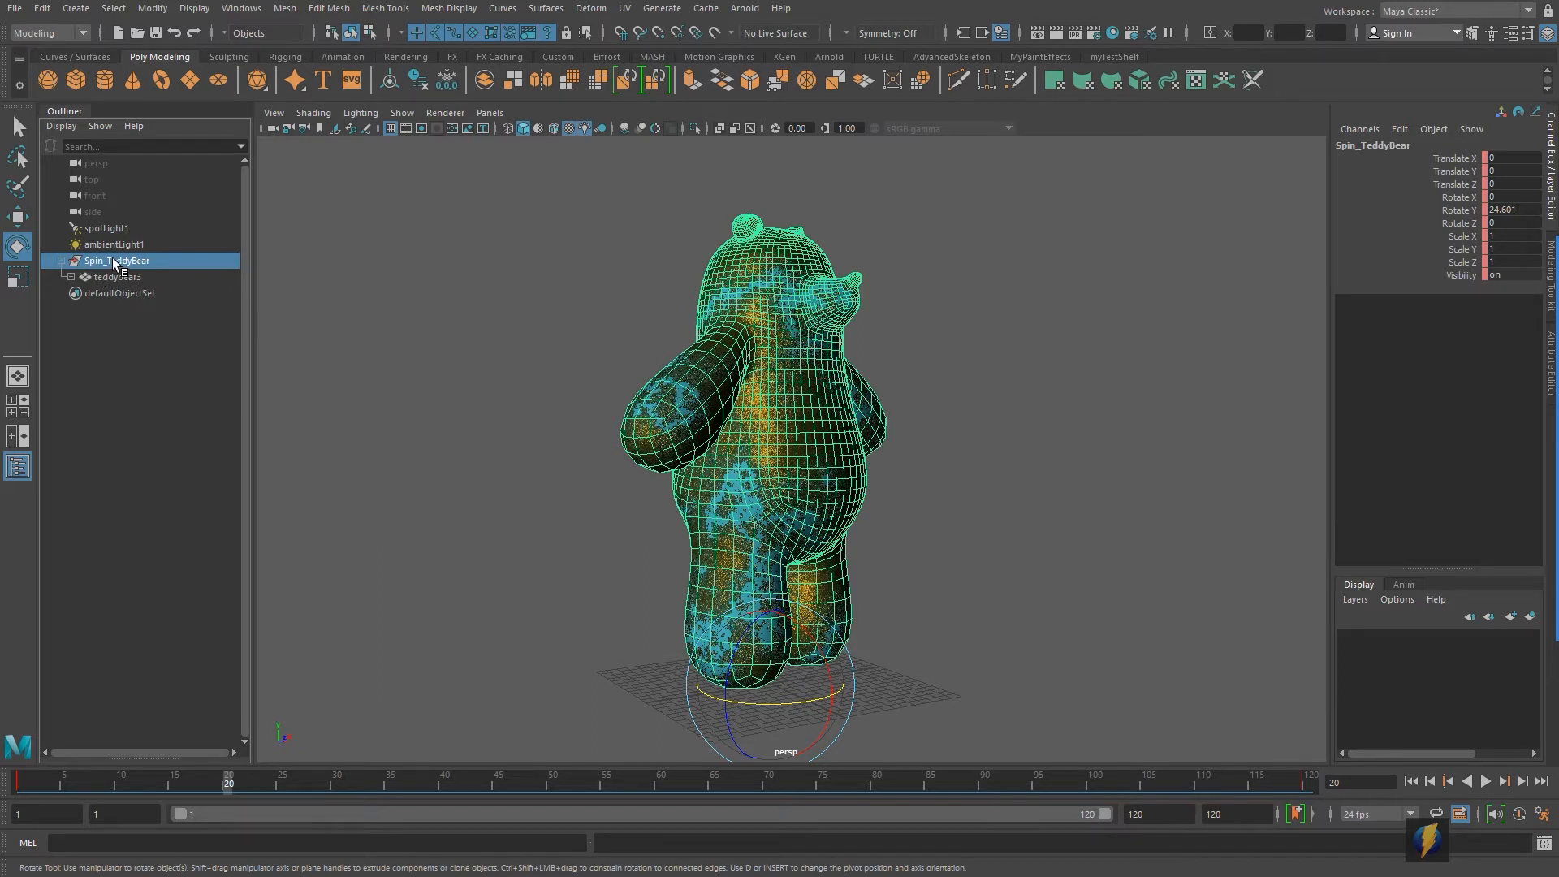
{"action": "left_click_drag", "start_coordinate": [228, 780], "coordinate": [8, 777]}
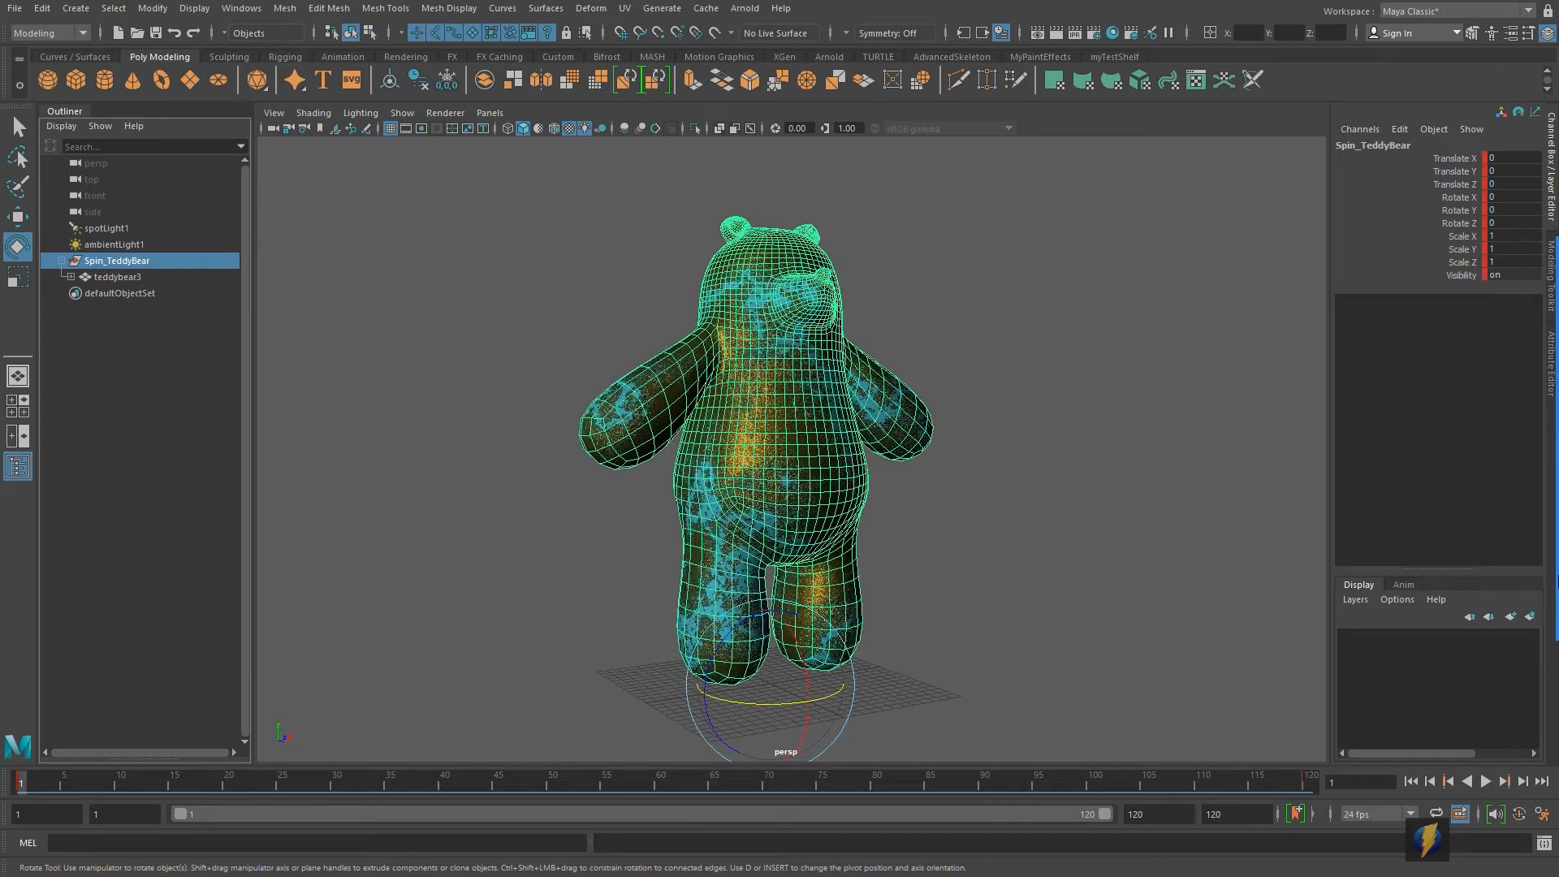
Open the Graph Editor for the Spin_TeddyBear group
{"action": "left_click", "coordinate": [1521, 487]}
{"action": "left_click_drag", "start_coordinate": [323, 396], "coordinate": [268, 108]}
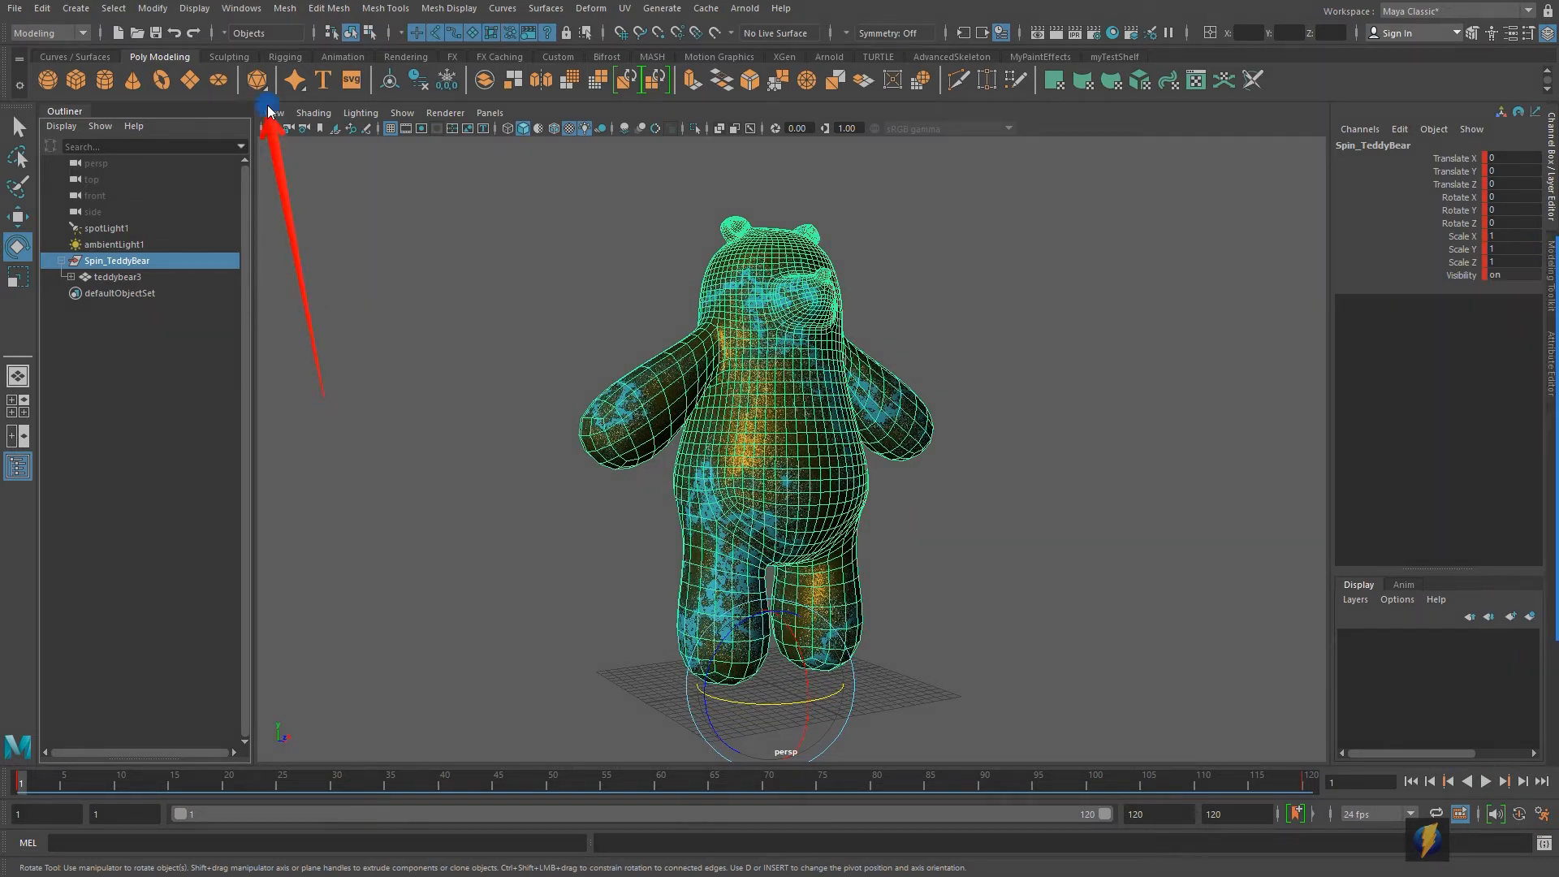
{"action": "left_click", "coordinate": [238, 8]}
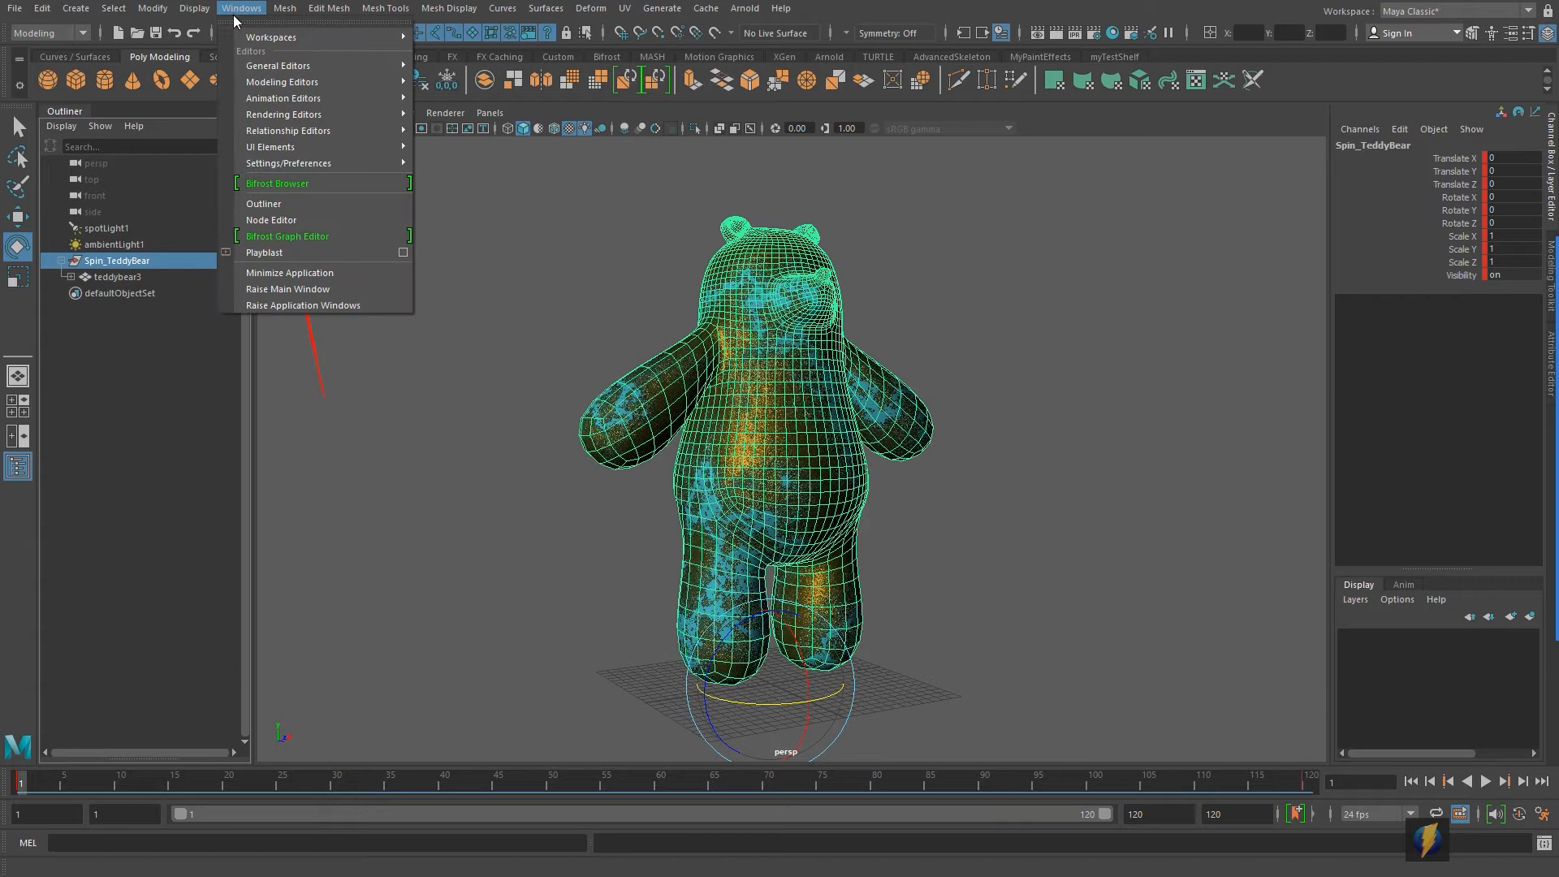
{"action": "mouse_move", "coordinate": [236, 92]}
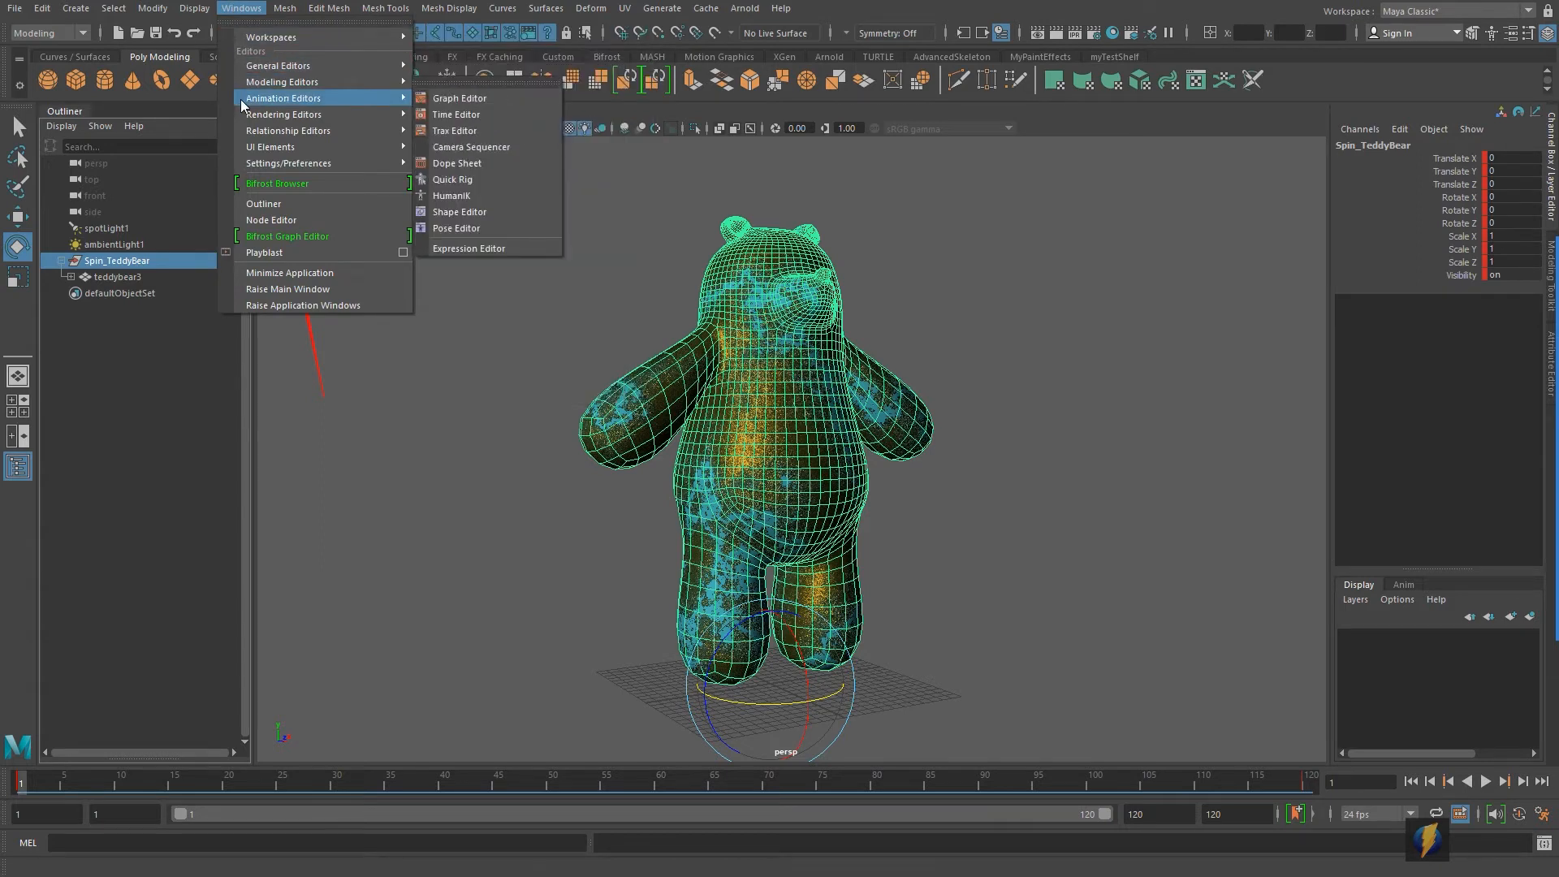
{"action": "left_click", "coordinate": [485, 99]}
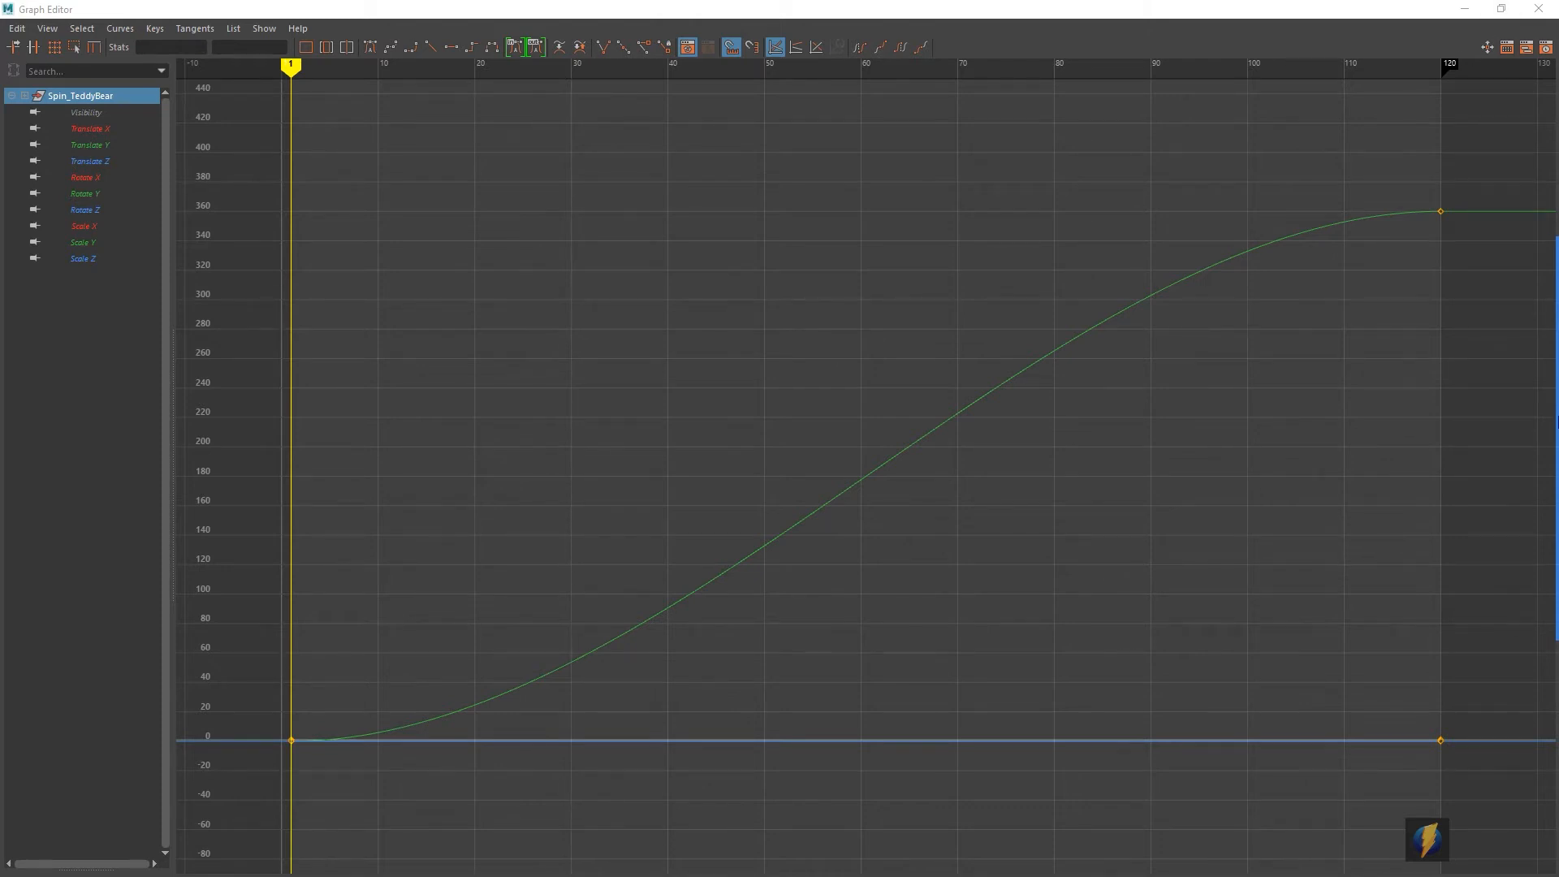
Examine the group's individual Rotate X, Translate X, Translate Z, Scale Y and Rotate Y curves in the Graph Editor
{"action": "mouse_move", "coordinate": [1337, 549]}
{"action": "left_mouse_down"}
{"action": "mouse_move", "coordinate": [1037, 435]}
{"action": "mouse_move", "coordinate": [1453, 220]}
{"action": "mouse_move", "coordinate": [1199, 271]}
{"action": "mouse_move", "coordinate": [910, 457]}
{"action": "mouse_move", "coordinate": [469, 649]}
{"action": "mouse_move", "coordinate": [739, 549]}
{"action": "mouse_move", "coordinate": [417, 602]}
{"action": "mouse_move", "coordinate": [376, 508]}
{"action": "mouse_move", "coordinate": [362, 397]}
{"action": "mouse_move", "coordinate": [112, 148]}
{"action": "mouse_move", "coordinate": [107, 120]}
{"action": "mouse_move", "coordinate": [95, 278]}
{"action": "mouse_move", "coordinate": [90, 117]}
{"action": "mouse_move", "coordinate": [83, 296]}
{"action": "left_mouse_up"}
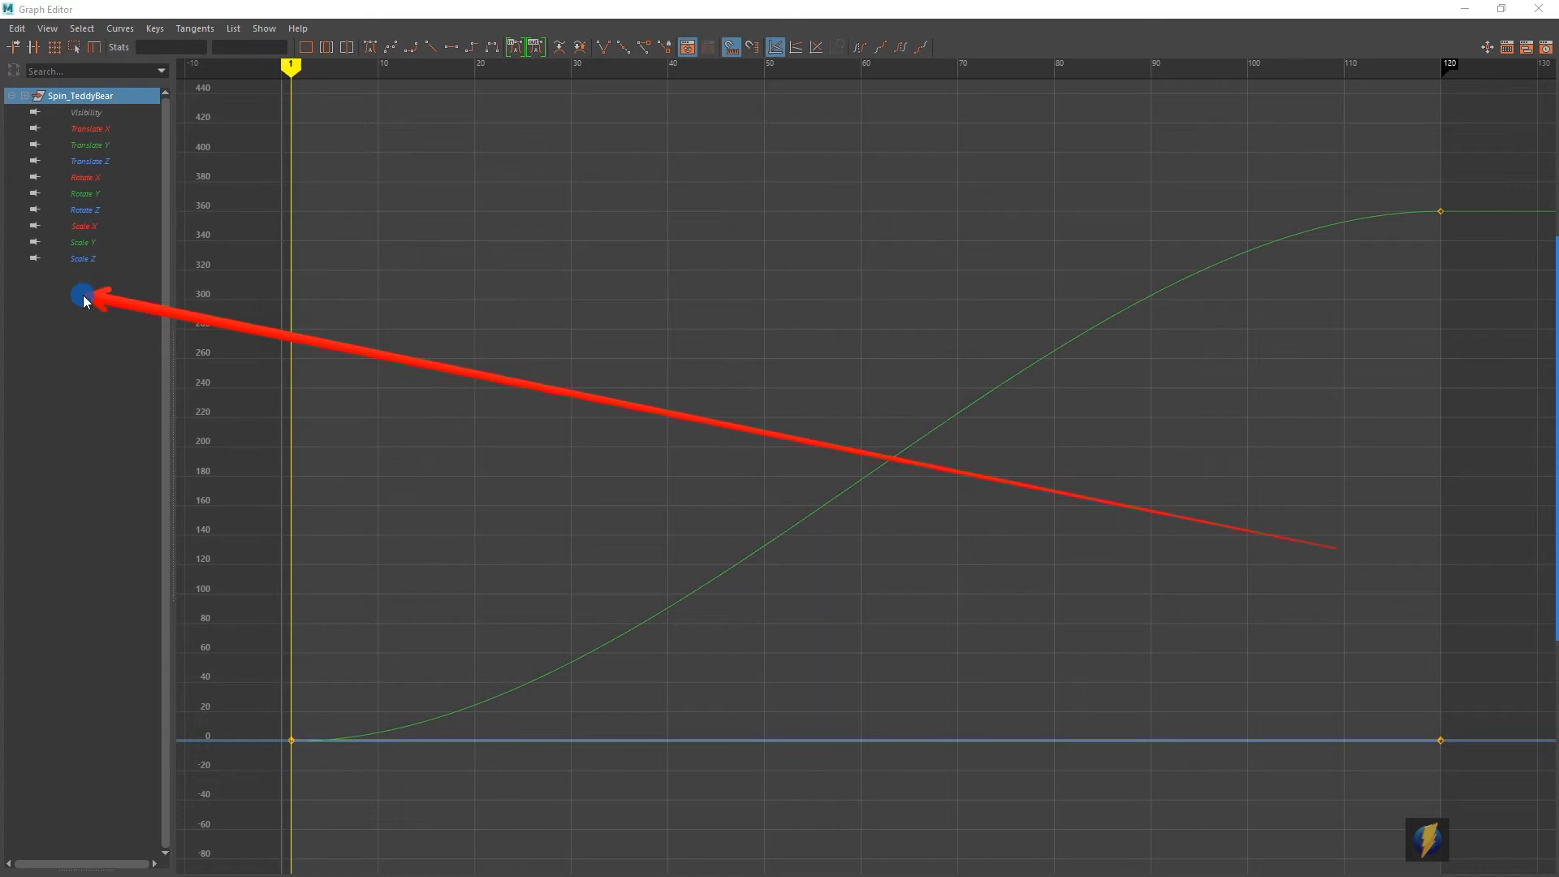
{"action": "left_click", "coordinate": [84, 178]}
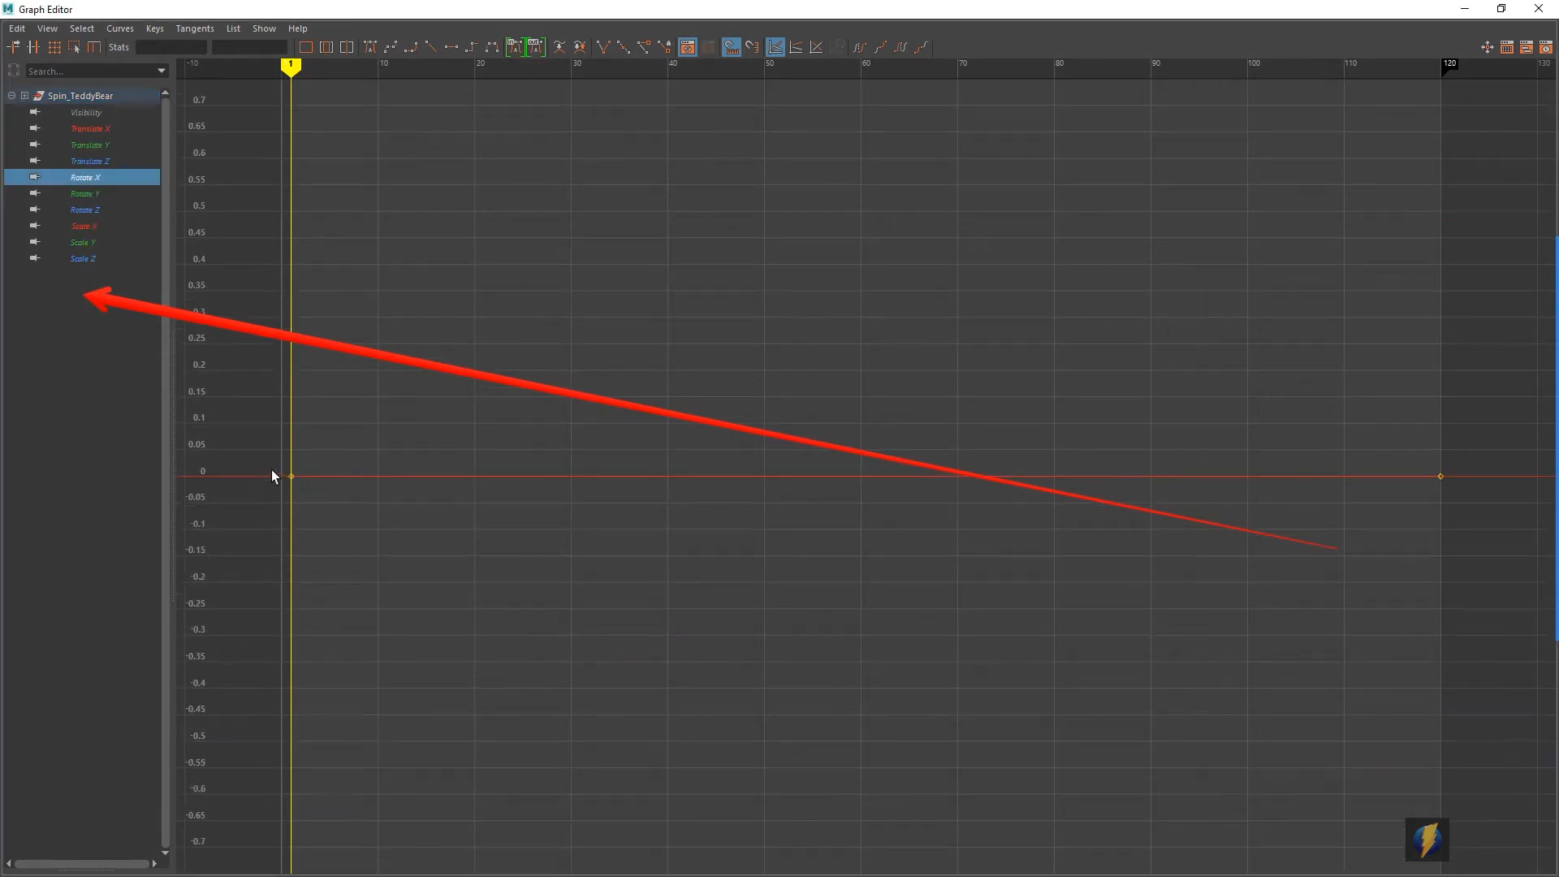
{"action": "left_click_drag", "start_coordinate": [375, 448], "coordinate": [382, 540]}
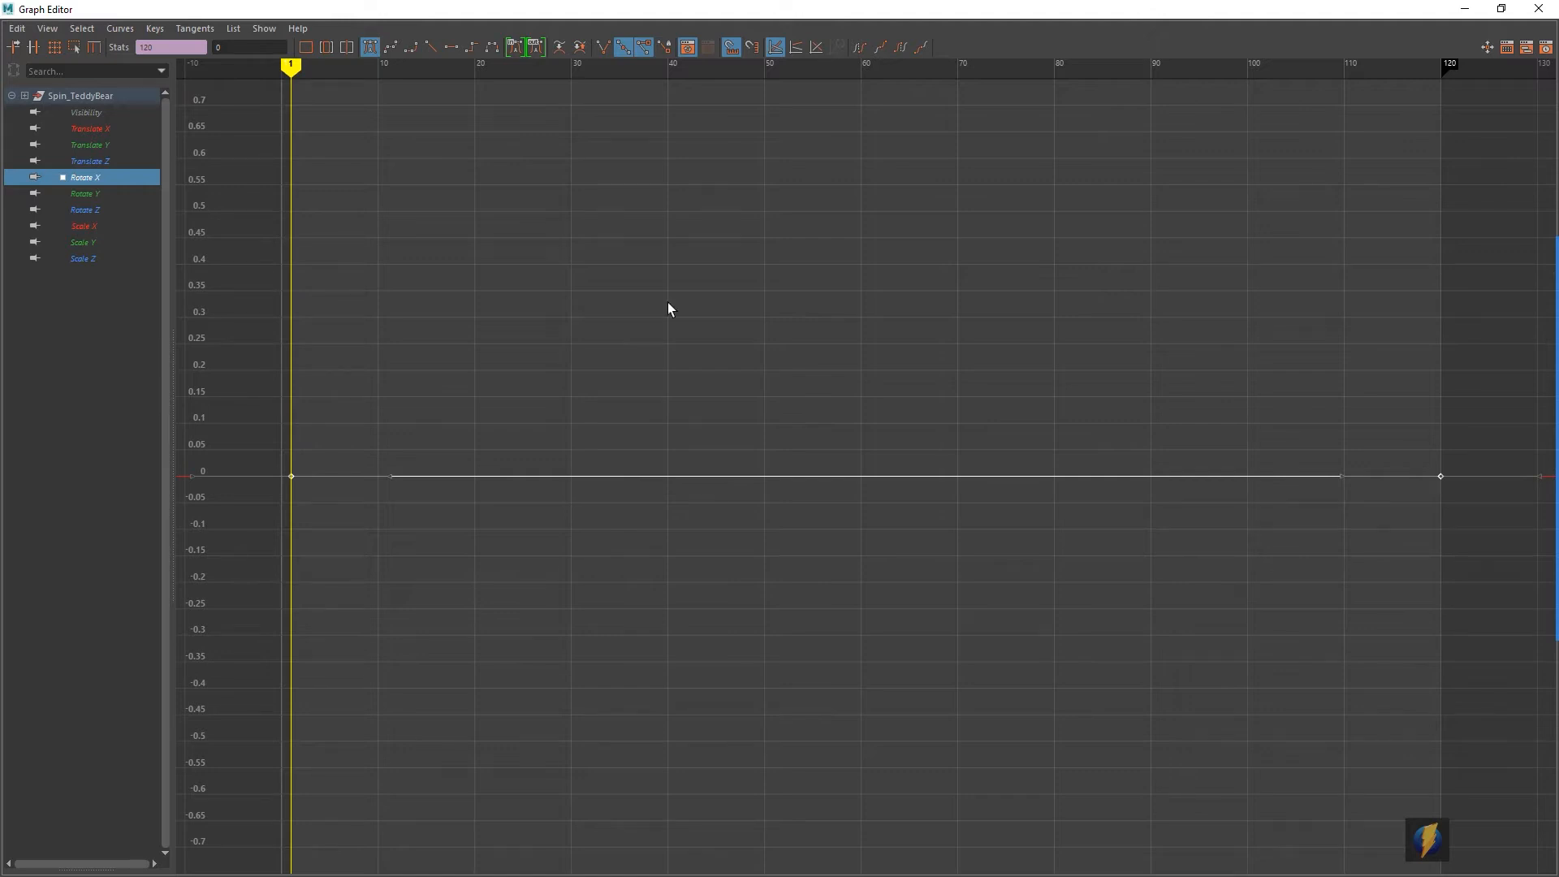
{"action": "left_click", "coordinate": [92, 130]}
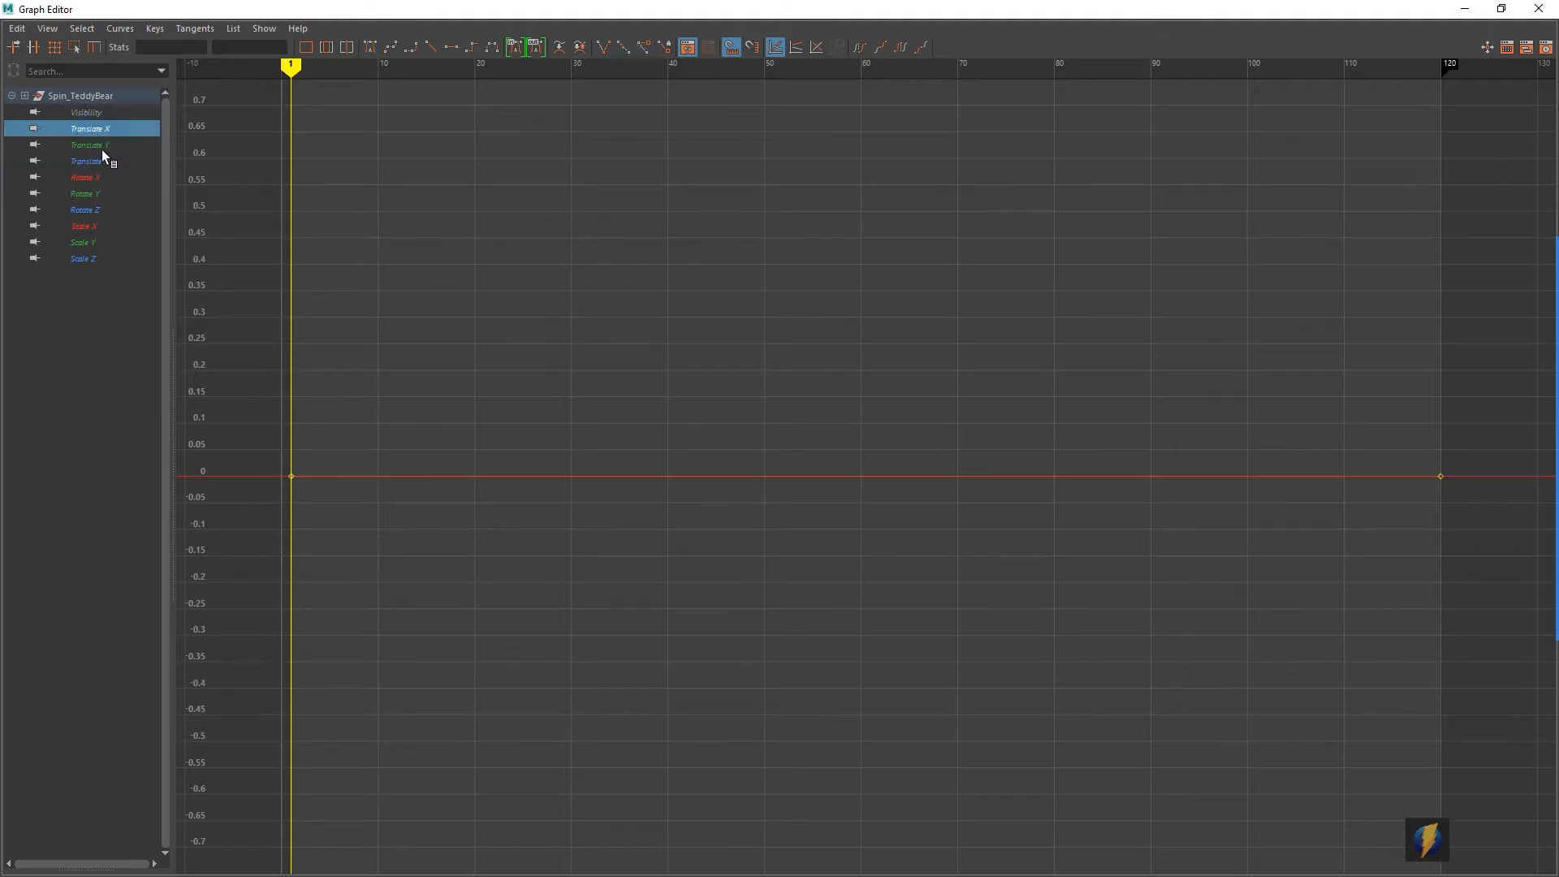
{"action": "left_click", "coordinate": [106, 162]}
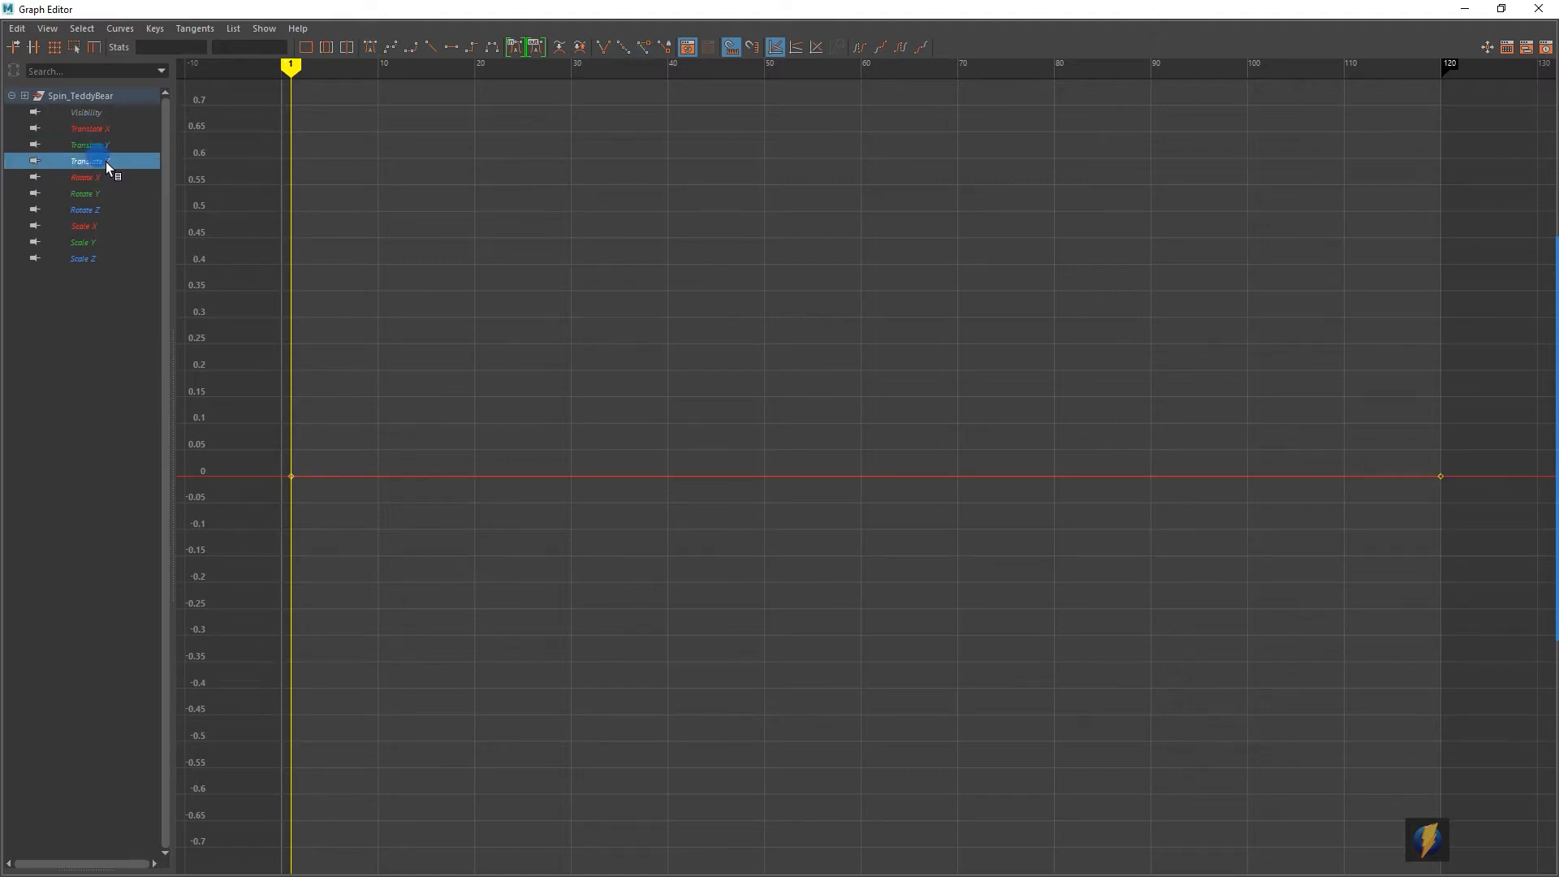
{"action": "left_click", "coordinate": [94, 242]}
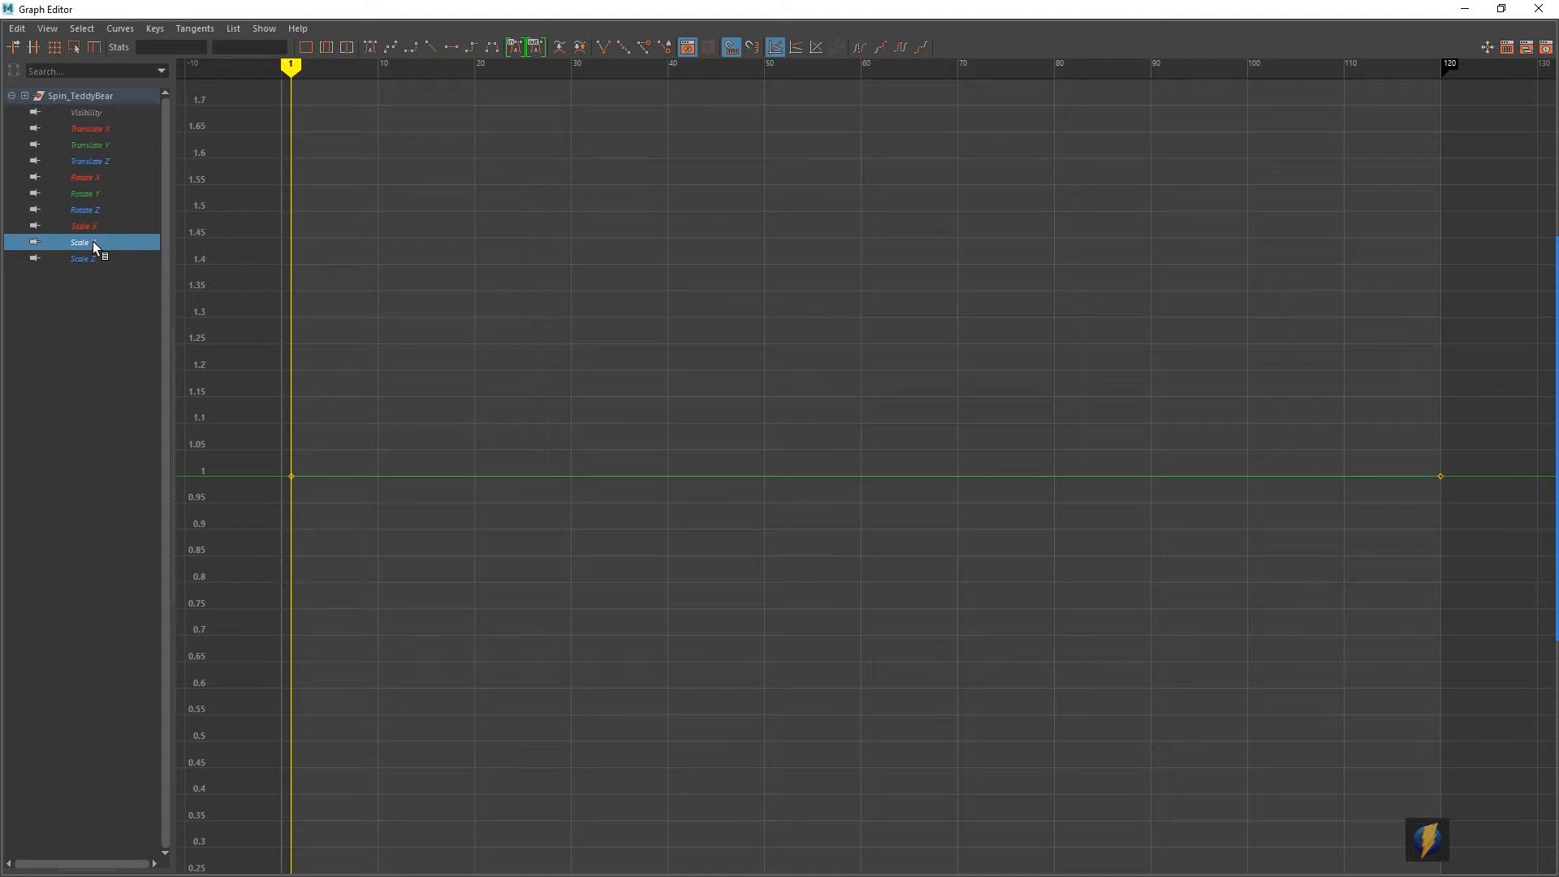
{"action": "left_click", "coordinate": [88, 194]}
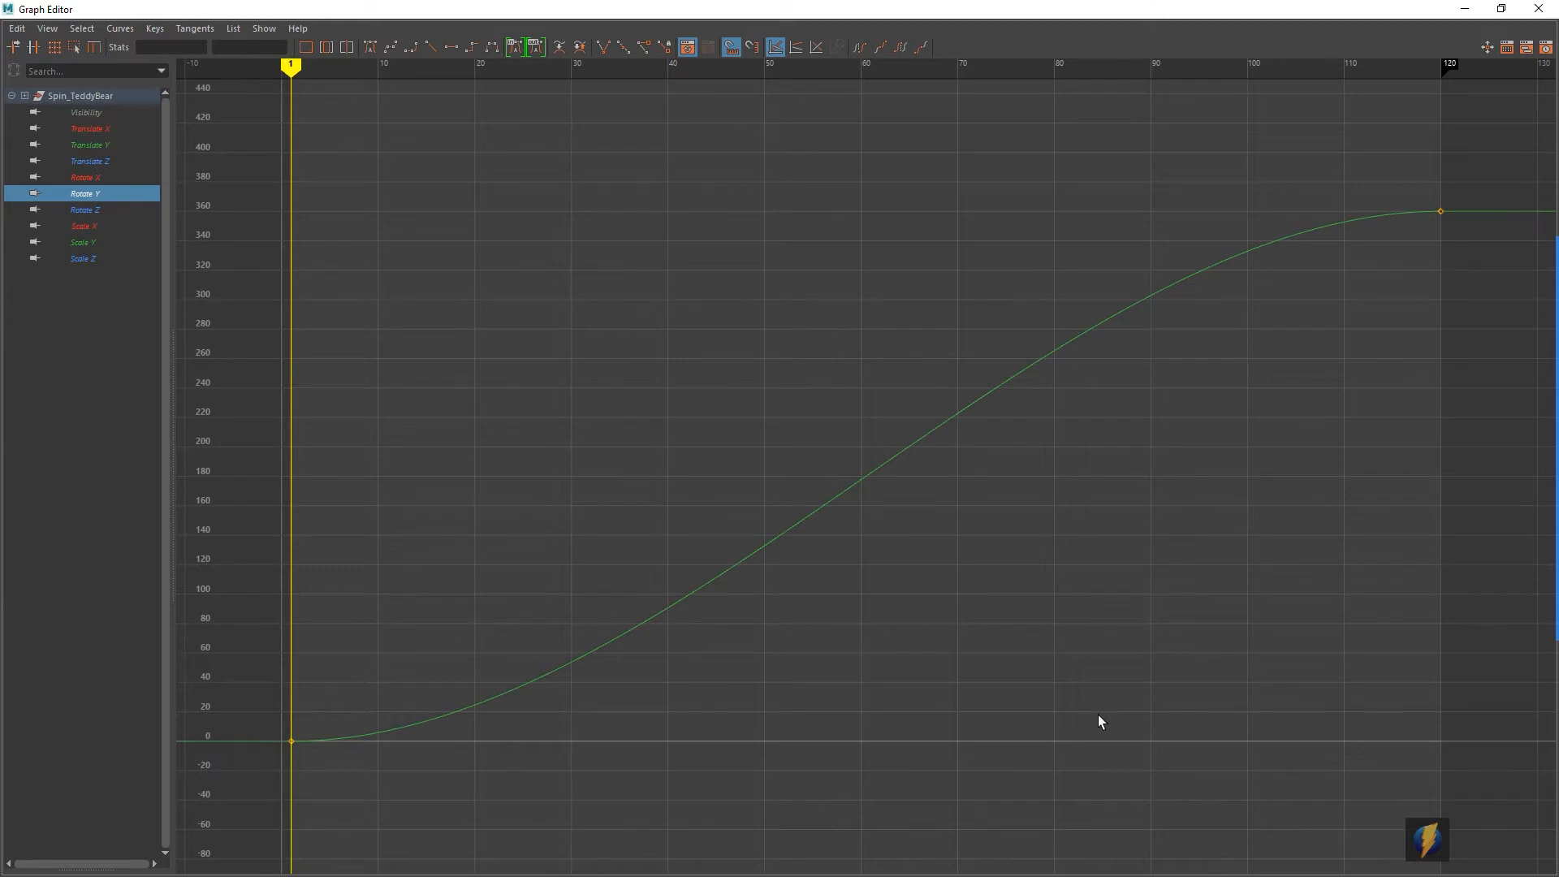
Inspect the frame and value of the Rotate Y curve's first and last keys by selecting each one
{"action": "left_click", "coordinate": [1528, 486]}
{"action": "mouse_move", "coordinate": [842, 161]}
{"action": "left_mouse_down"}
{"action": "mouse_move", "coordinate": [407, 623]}
{"action": "mouse_move", "coordinate": [275, 720]}
{"action": "mouse_move", "coordinate": [1022, 720]}
{"action": "mouse_move", "coordinate": [1291, 700]}
{"action": "mouse_move", "coordinate": [388, 688]}
{"action": "mouse_move", "coordinate": [285, 165]}
{"action": "mouse_move", "coordinate": [305, 85]}
{"action": "mouse_move", "coordinate": [1404, 61]}
{"action": "mouse_move", "coordinate": [349, 41]}
{"action": "mouse_move", "coordinate": [1310, 95]}
{"action": "left_mouse_up"}
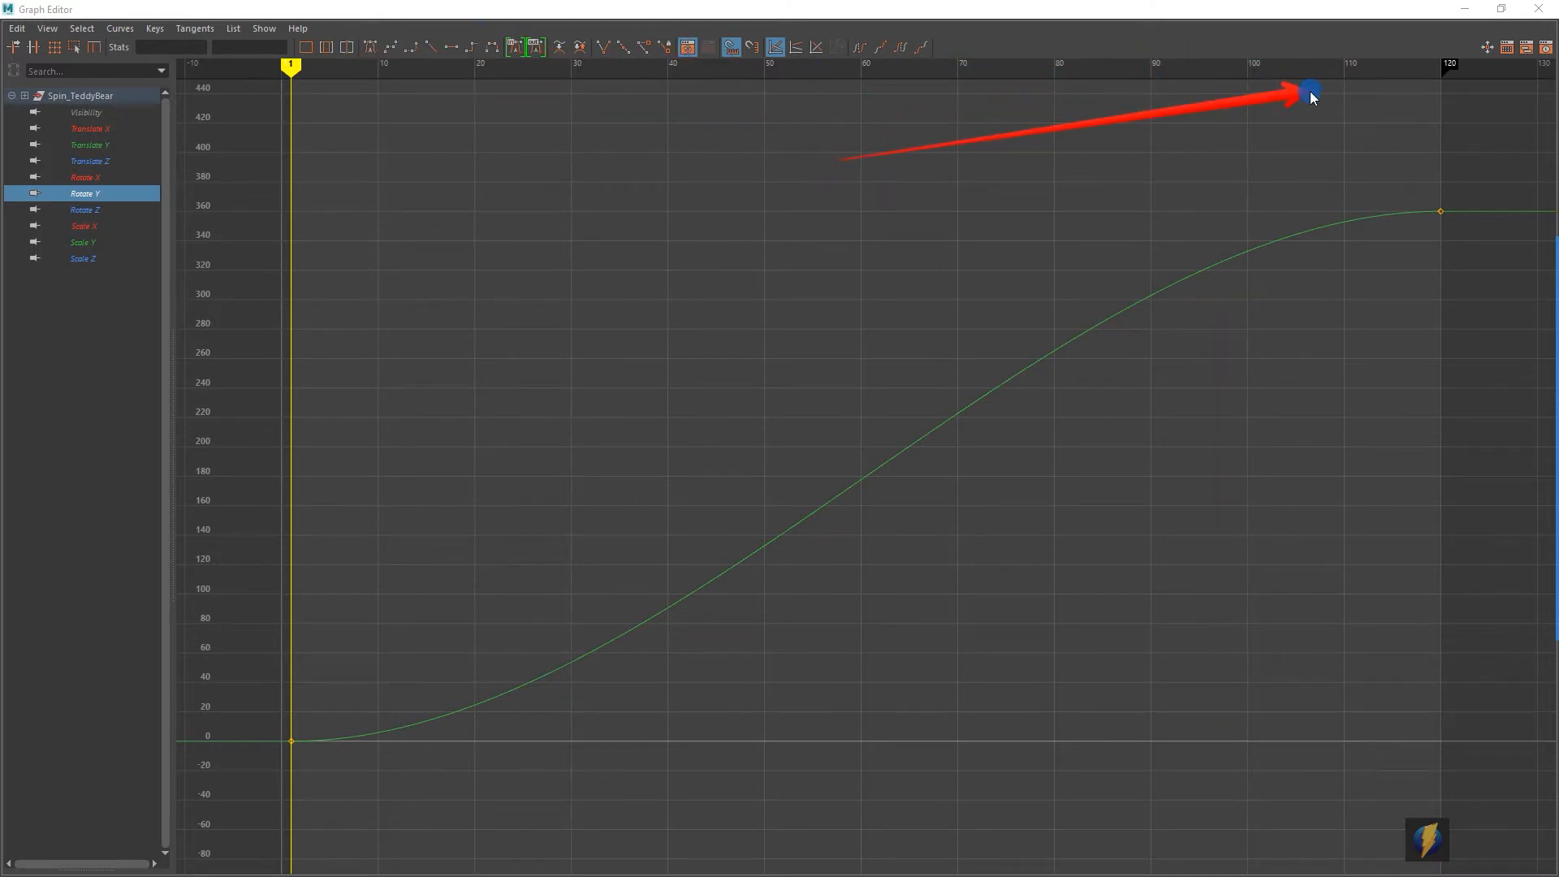
{"action": "mouse_move", "coordinate": [1308, 91]}
{"action": "left_mouse_down"}
{"action": "mouse_move", "coordinate": [320, 761]}
{"action": "mouse_move", "coordinate": [289, 738]}
{"action": "mouse_move", "coordinate": [265, 376]}
{"action": "mouse_move", "coordinate": [292, 159]}
{"action": "mouse_move", "coordinate": [261, 552]}
{"action": "mouse_move", "coordinate": [284, 139]}
{"action": "mouse_move", "coordinate": [266, 172]}
{"action": "mouse_move", "coordinate": [396, 317]}
{"action": "mouse_move", "coordinate": [403, 528]}
{"action": "mouse_move", "coordinate": [315, 728]}
{"action": "mouse_move", "coordinate": [329, 791]}
{"action": "left_mouse_up"}
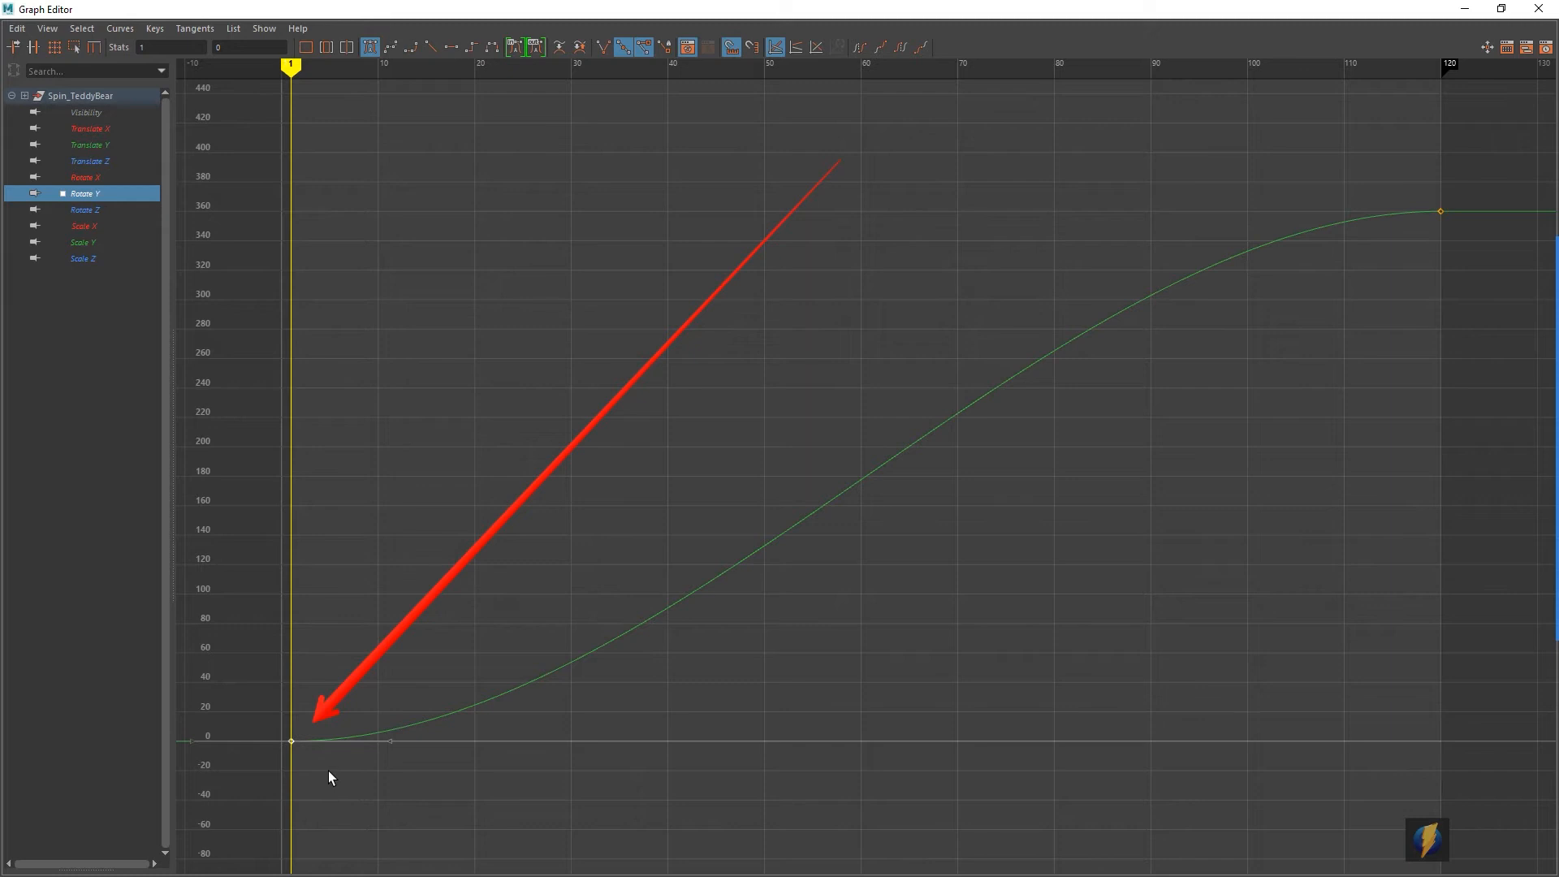
{"action": "mouse_move", "coordinate": [1552, 418]}
{"action": "left_click", "coordinate": [1532, 486]}
{"action": "left_click", "coordinate": [259, 375]}
{"action": "mouse_move", "coordinate": [258, 375]}
{"action": "left_mouse_down"}
{"action": "mouse_move", "coordinate": [149, 52]}
{"action": "mouse_move", "coordinate": [208, 111]}
{"action": "mouse_move", "coordinate": [232, 63]}
{"action": "left_mouse_up"}
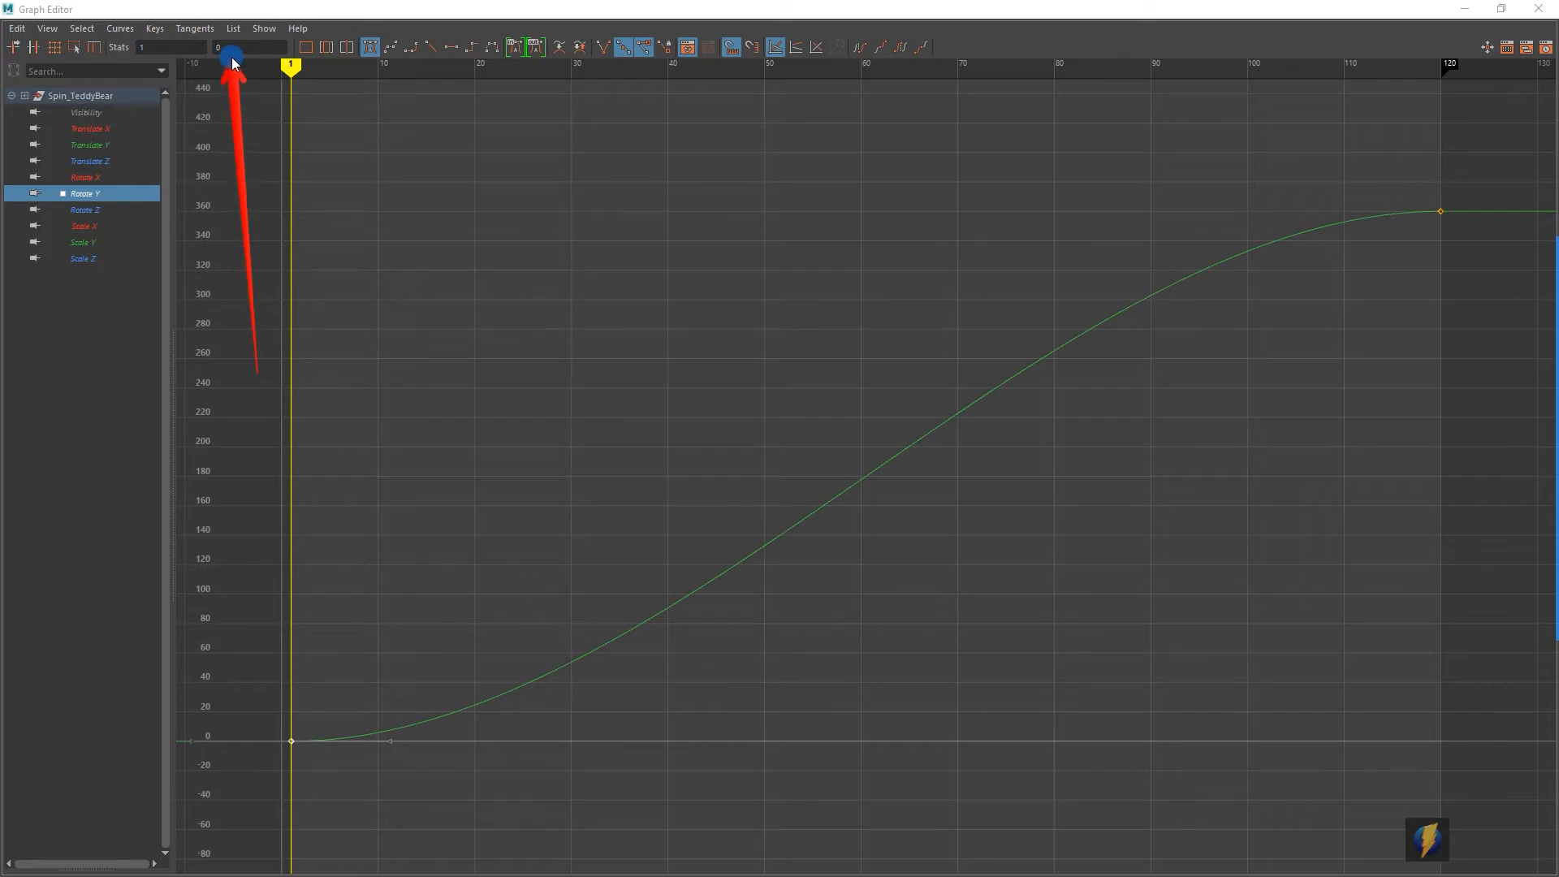
{"action": "mouse_move", "coordinate": [232, 58]}
{"action": "left_mouse_down"}
{"action": "mouse_move", "coordinate": [515, 368]}
{"action": "mouse_move", "coordinate": [985, 153]}
{"action": "mouse_move", "coordinate": [1324, 157]}
{"action": "mouse_move", "coordinate": [1404, 215]}
{"action": "left_mouse_up"}
{"action": "left_click", "coordinate": [1474, 246]}
{"action": "left_click_drag", "start_coordinate": [1492, 269], "coordinate": [1494, 270]}
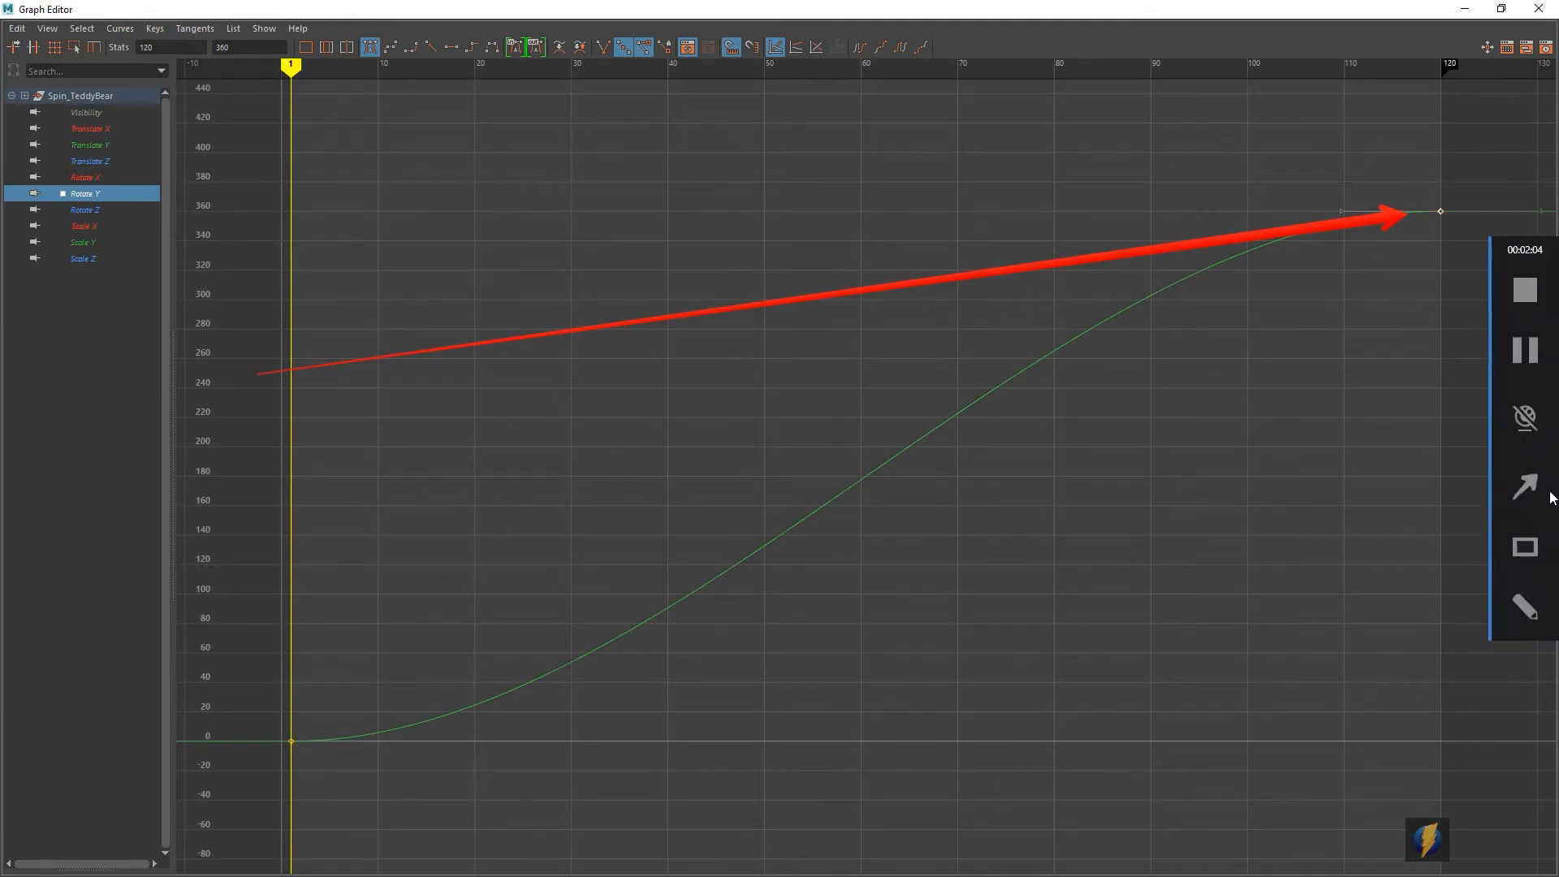
{"action": "left_click", "coordinate": [1524, 484]}
{"action": "mouse_move", "coordinate": [503, 418]}
{"action": "left_mouse_down"}
{"action": "mouse_move", "coordinate": [152, 67]}
{"action": "mouse_move", "coordinate": [233, 129]}
{"action": "mouse_move", "coordinate": [232, 58]}
{"action": "mouse_move", "coordinate": [449, 577]}
{"action": "mouse_move", "coordinate": [299, 717]}
{"action": "mouse_move", "coordinate": [495, 592]}
{"action": "mouse_move", "coordinate": [1328, 222]}
{"action": "mouse_move", "coordinate": [1336, 333]}
{"action": "mouse_move", "coordinate": [1301, 230]}
{"action": "mouse_move", "coordinate": [971, 390]}
{"action": "mouse_move", "coordinate": [737, 554]}
{"action": "mouse_move", "coordinate": [478, 679]}
{"action": "mouse_move", "coordinate": [632, 606]}
{"action": "mouse_move", "coordinate": [808, 461]}
{"action": "mouse_move", "coordinate": [1030, 337]}
{"action": "mouse_move", "coordinate": [484, 578]}
{"action": "mouse_move", "coordinate": [296, 732]}
{"action": "mouse_move", "coordinate": [894, 380]}
{"action": "mouse_move", "coordinate": [1356, 224]}
{"action": "mouse_move", "coordinate": [1434, 225]}
{"action": "mouse_move", "coordinate": [1058, 300]}
{"action": "left_mouse_up"}
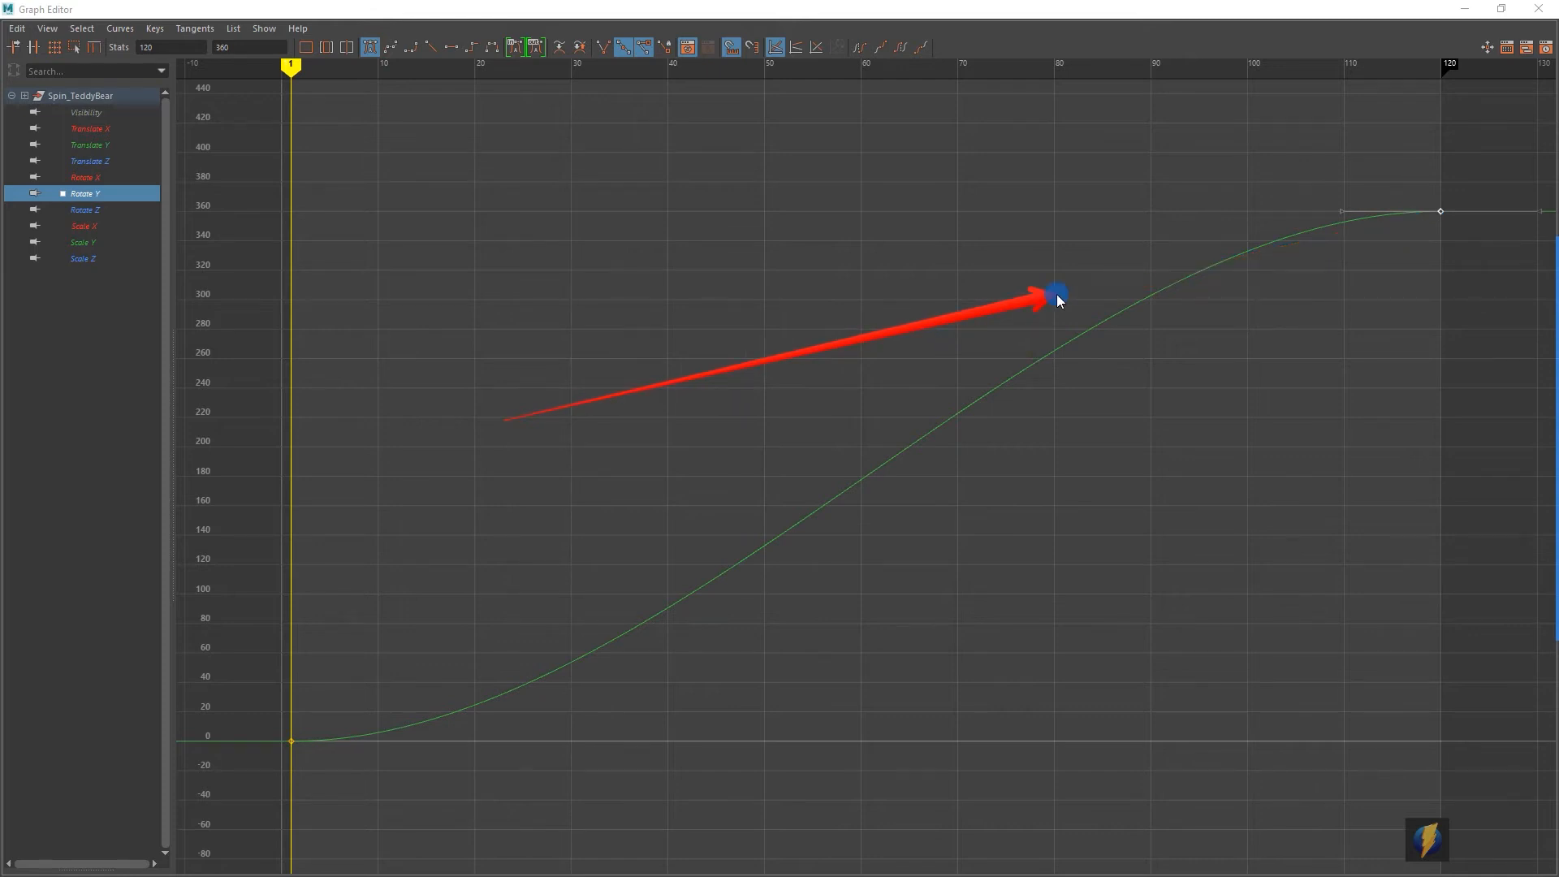
{"action": "mouse_move", "coordinate": [1056, 296]}
{"action": "left_mouse_down"}
{"action": "mouse_move", "coordinate": [510, 437]}
{"action": "mouse_move", "coordinate": [324, 708]}
{"action": "mouse_move", "coordinate": [364, 735]}
{"action": "mouse_move", "coordinate": [620, 672]}
{"action": "mouse_move", "coordinate": [1264, 240]}
{"action": "mouse_move", "coordinate": [748, 467]}
{"action": "mouse_move", "coordinate": [275, 717]}
{"action": "mouse_move", "coordinate": [337, 740]}
{"action": "mouse_move", "coordinate": [621, 647]}
{"action": "mouse_move", "coordinate": [1085, 325]}
{"action": "mouse_move", "coordinate": [1235, 250]}
{"action": "mouse_move", "coordinate": [1443, 218]}
{"action": "mouse_move", "coordinate": [648, 244]}
{"action": "mouse_move", "coordinate": [306, 620]}
{"action": "mouse_move", "coordinate": [542, 682]}
{"action": "mouse_move", "coordinate": [1099, 324]}
{"action": "mouse_move", "coordinate": [1387, 194]}
{"action": "mouse_move", "coordinate": [1286, 267]}
{"action": "mouse_move", "coordinate": [881, 443]}
{"action": "mouse_move", "coordinate": [306, 737]}
{"action": "mouse_move", "coordinate": [1390, 216]}
{"action": "mouse_move", "coordinate": [1319, 228]}
{"action": "mouse_move", "coordinate": [245, 704]}
{"action": "left_mouse_up"}
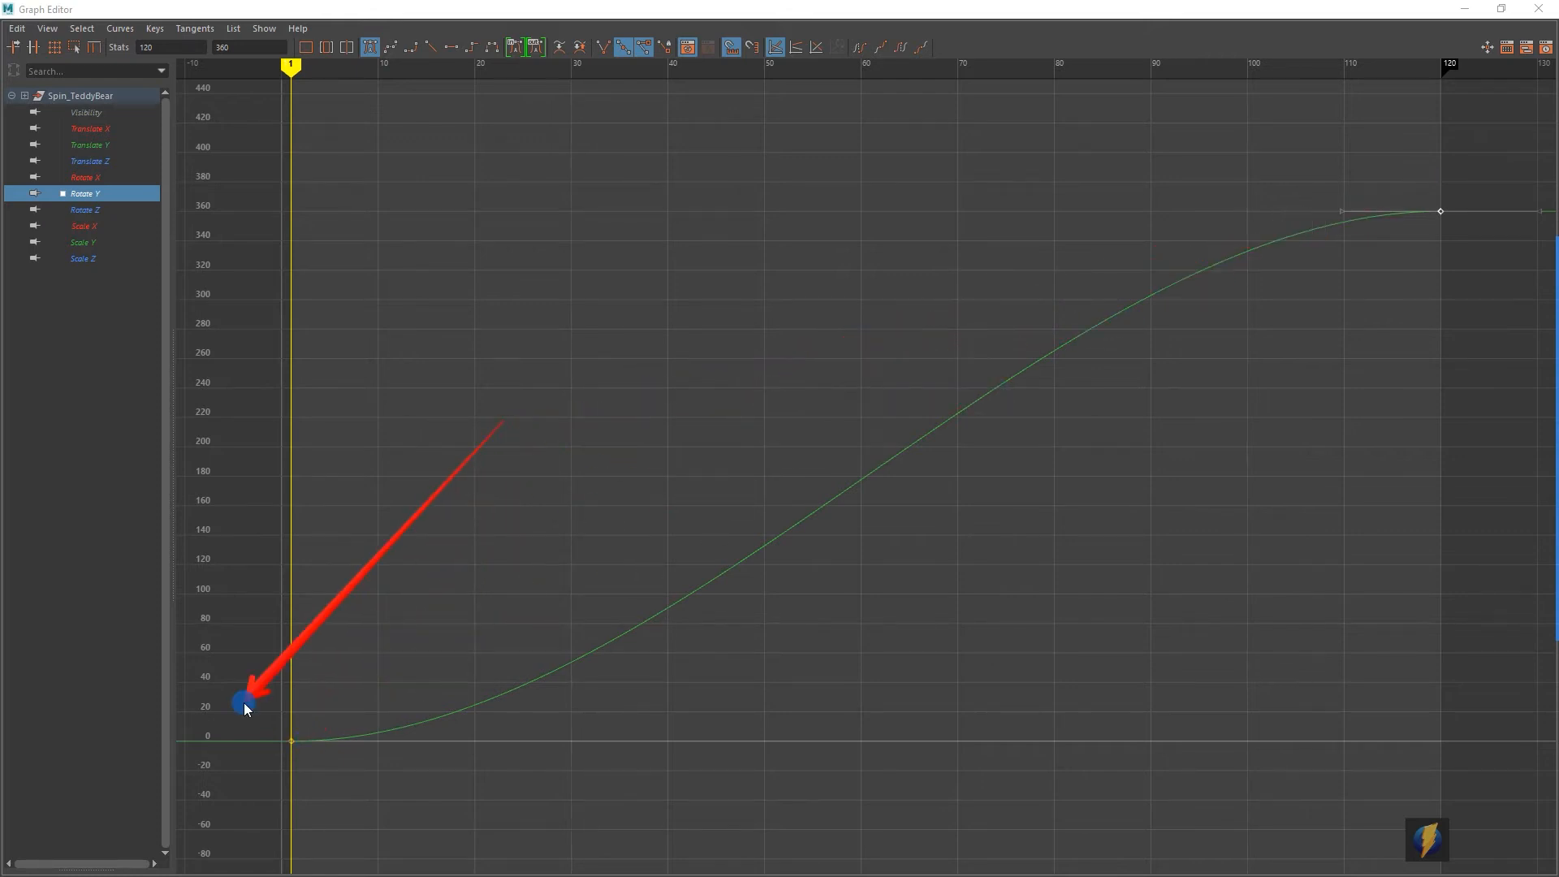
{"action": "left_click_drag", "start_coordinate": [243, 703], "coordinate": [240, 705]}
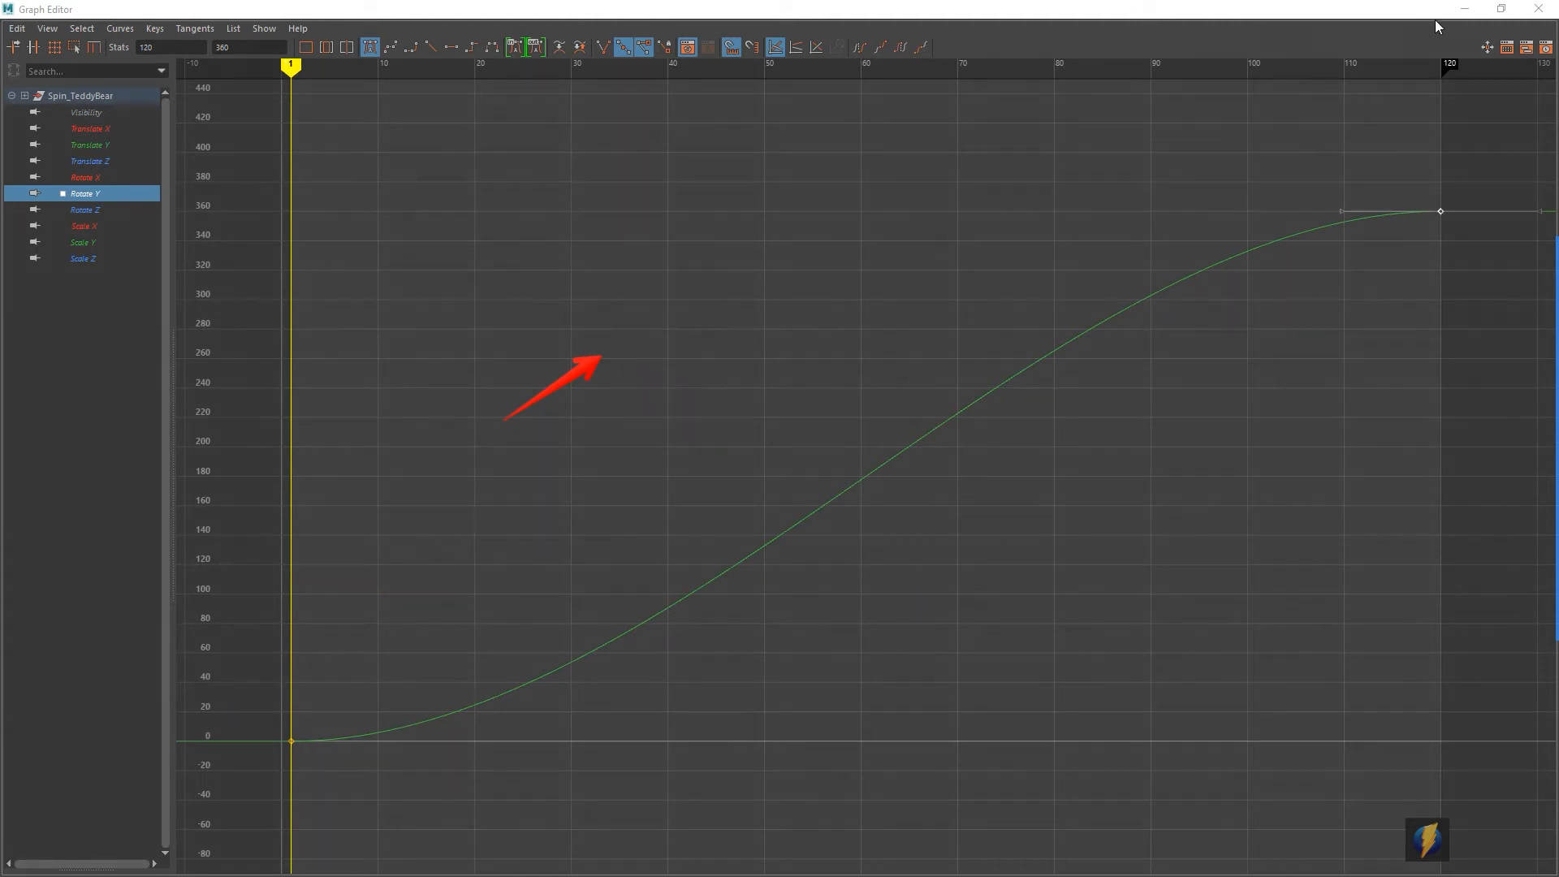
Minimize the Graph Editor and play the animation to review the spin's speed, stopping the playback
{"action": "left_click", "coordinate": [1462, 10]}
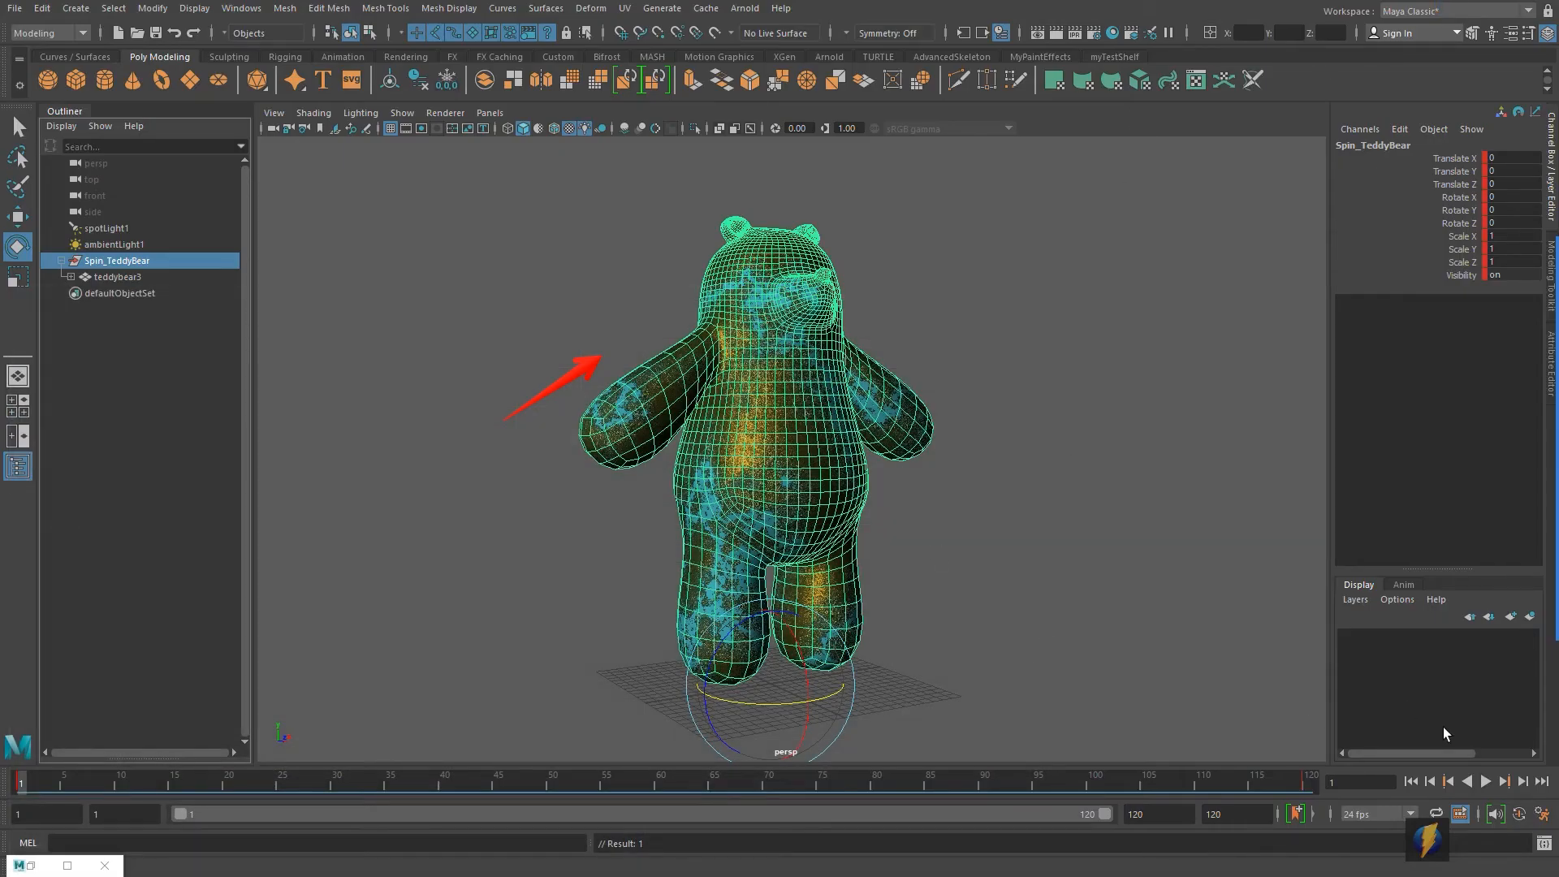
{"action": "left_click", "coordinate": [1484, 781]}
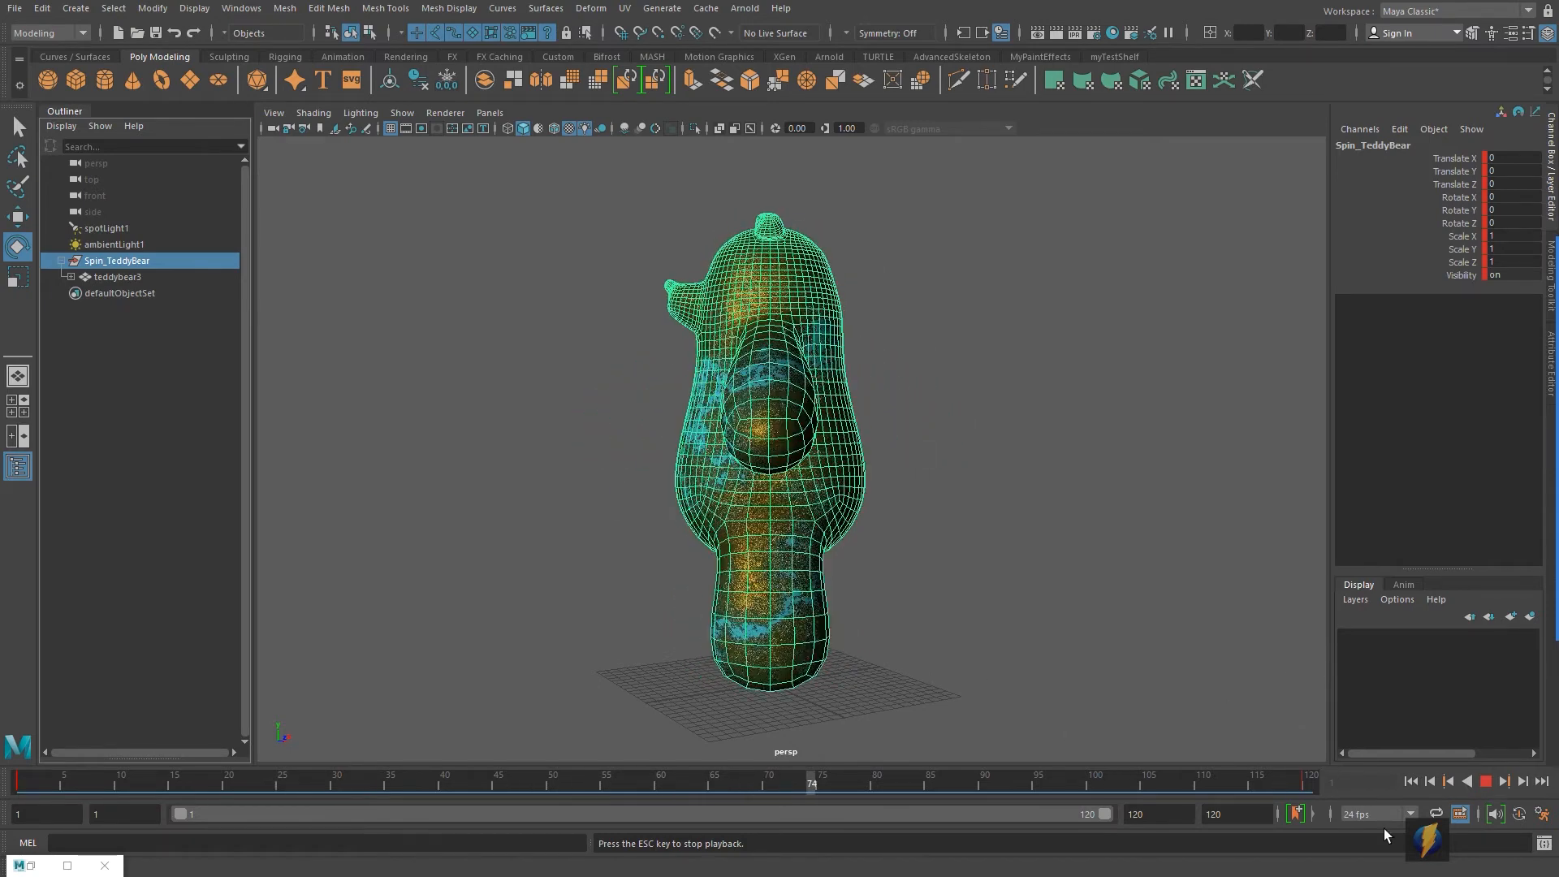
{"action": "key", "text": "Escape"}
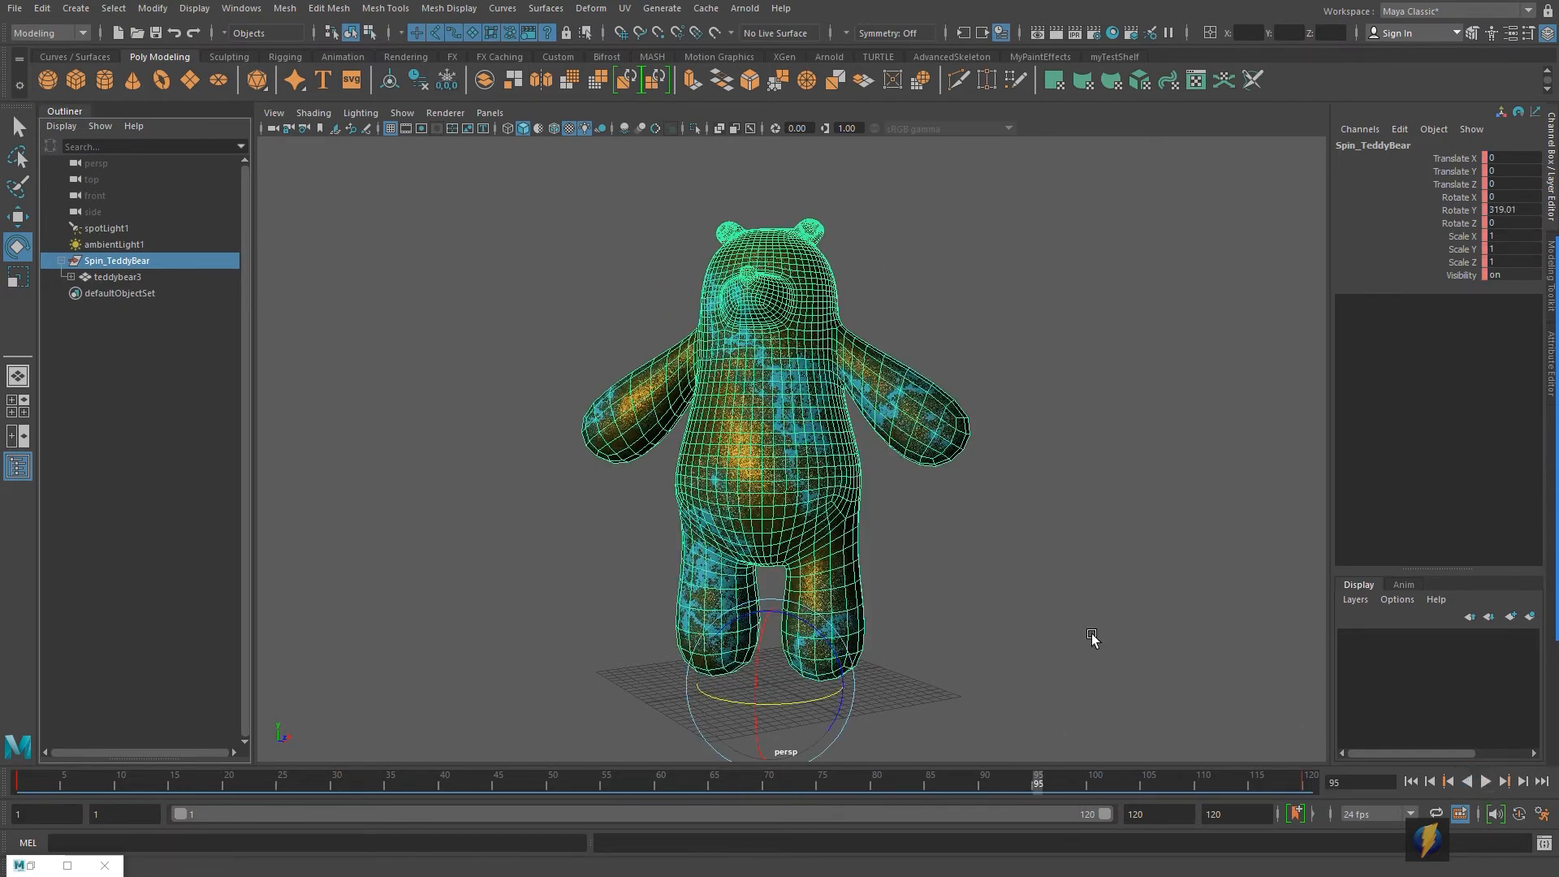
Apply linear tangents to the Rotate Y curve's first and last keys and close the Graph Editor
{"action": "left_click", "coordinate": [68, 864]}
{"action": "left_click_drag", "start_coordinate": [766, 294], "coordinate": [914, 612]}
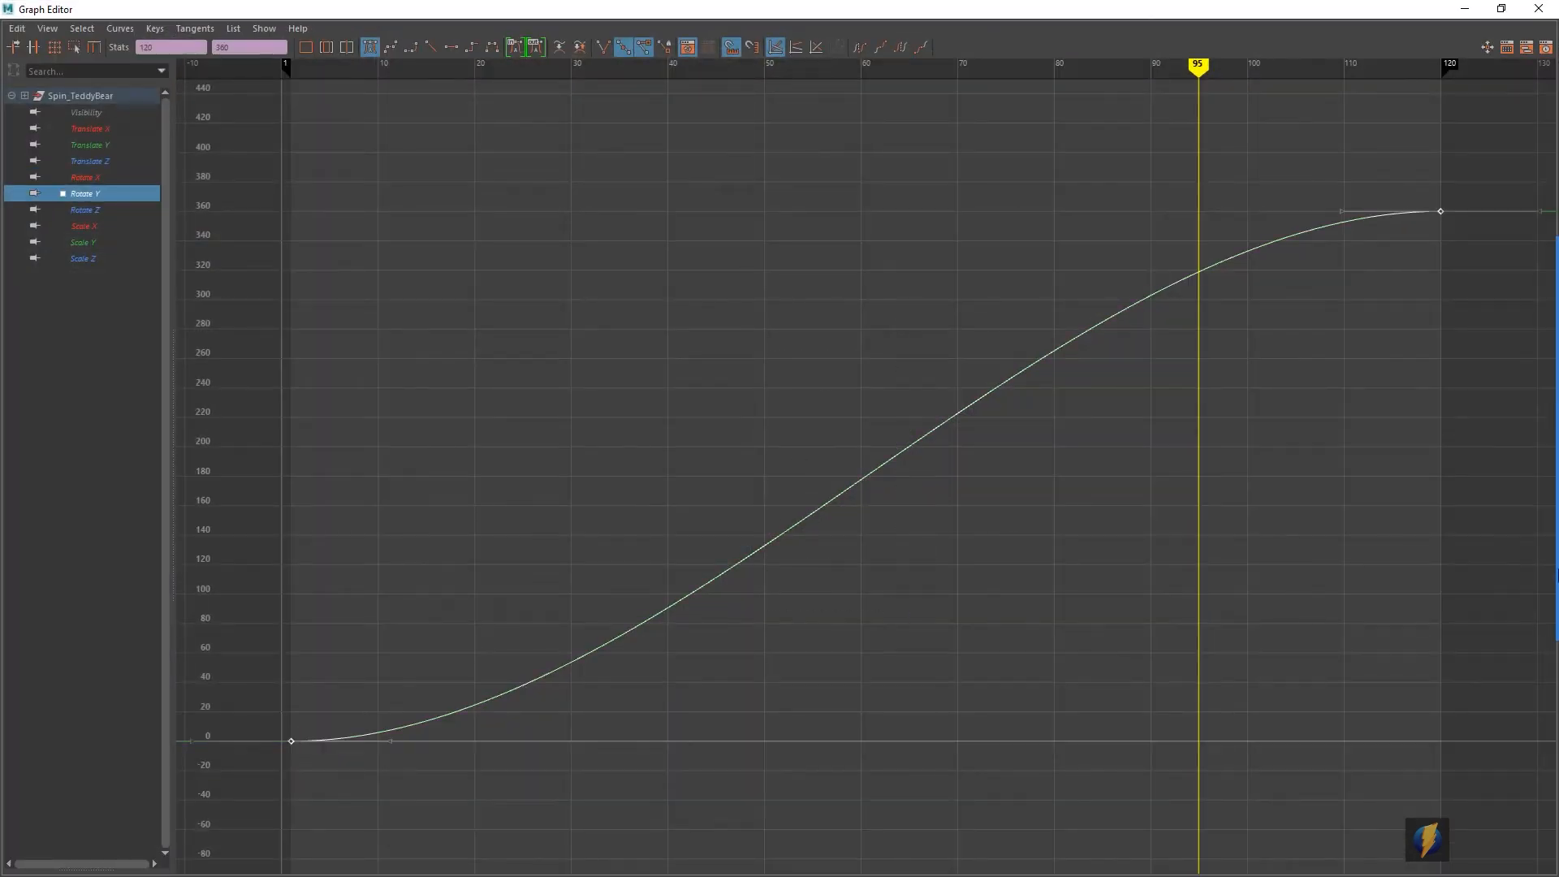
{"action": "mouse_move", "coordinate": [1555, 438]}
{"action": "left_click", "coordinate": [1523, 487]}
{"action": "left_click_drag", "start_coordinate": [404, 472], "coordinate": [435, 65]}
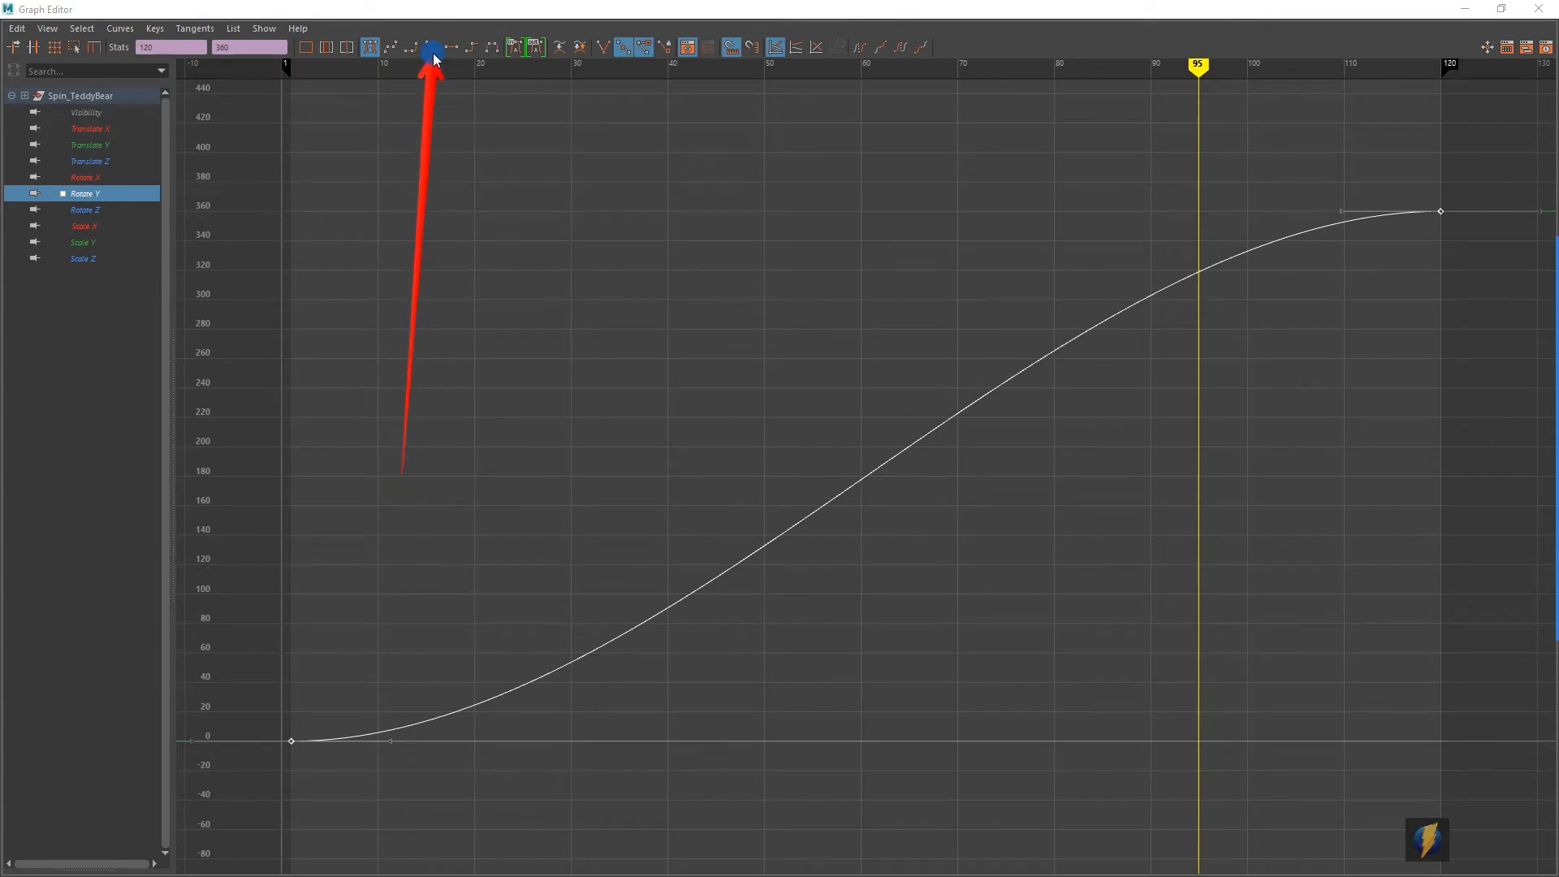
{"action": "mouse_move", "coordinate": [434, 59]}
{"action": "left_mouse_down"}
{"action": "mouse_move", "coordinate": [932, 266]}
{"action": "mouse_move", "coordinate": [601, 599]}
{"action": "mouse_move", "coordinate": [1058, 313]}
{"action": "mouse_move", "coordinate": [840, 438]}
{"action": "mouse_move", "coordinate": [390, 163]}
{"action": "mouse_move", "coordinate": [428, 65]}
{"action": "left_mouse_up"}
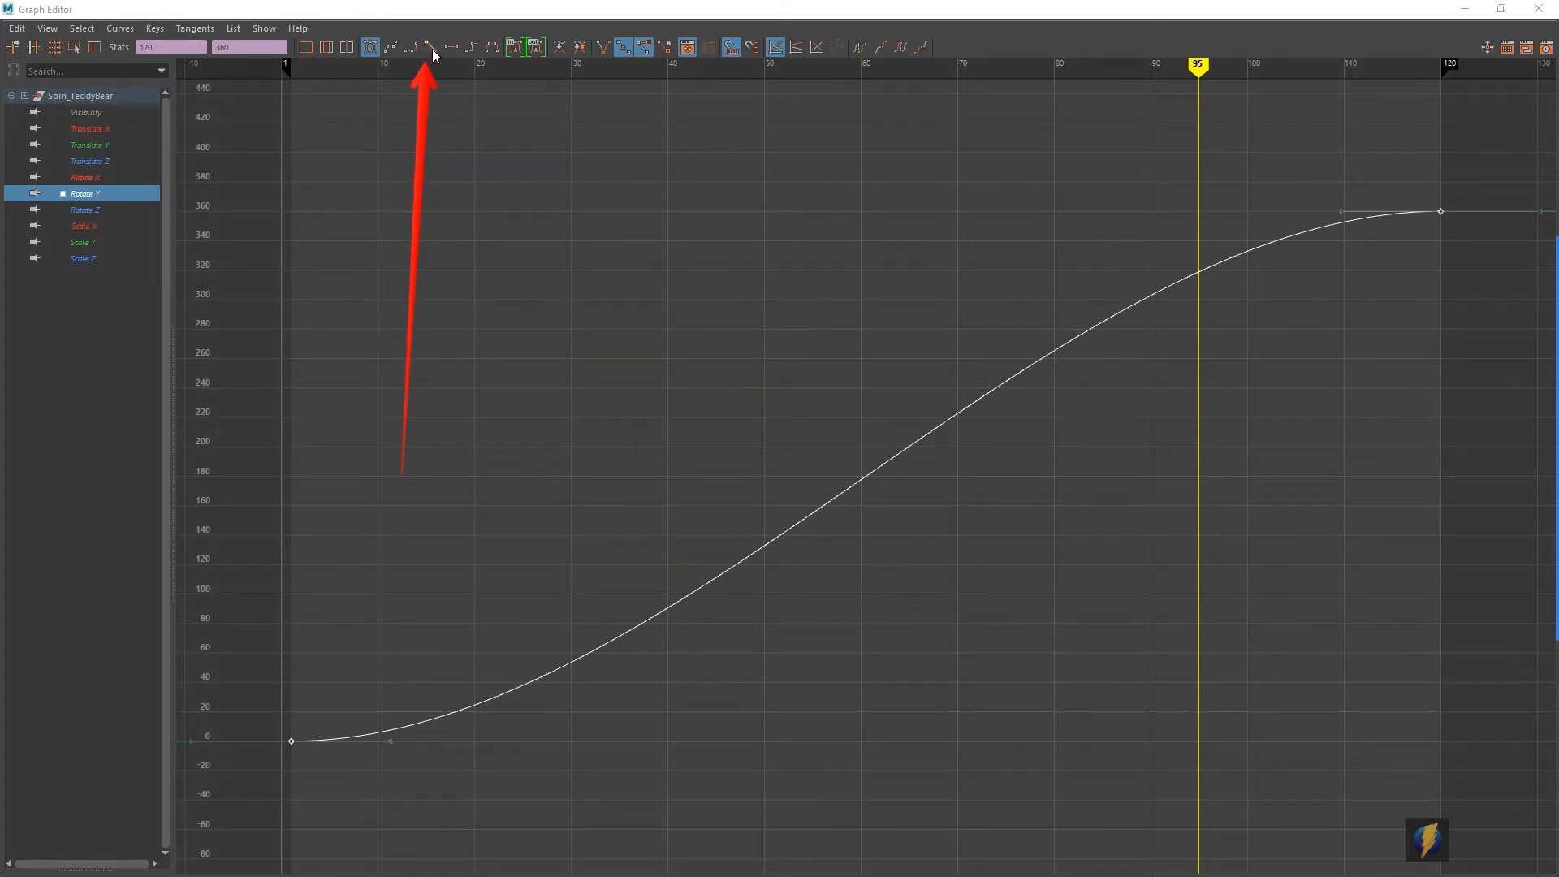
{"action": "left_click", "coordinate": [431, 46]}
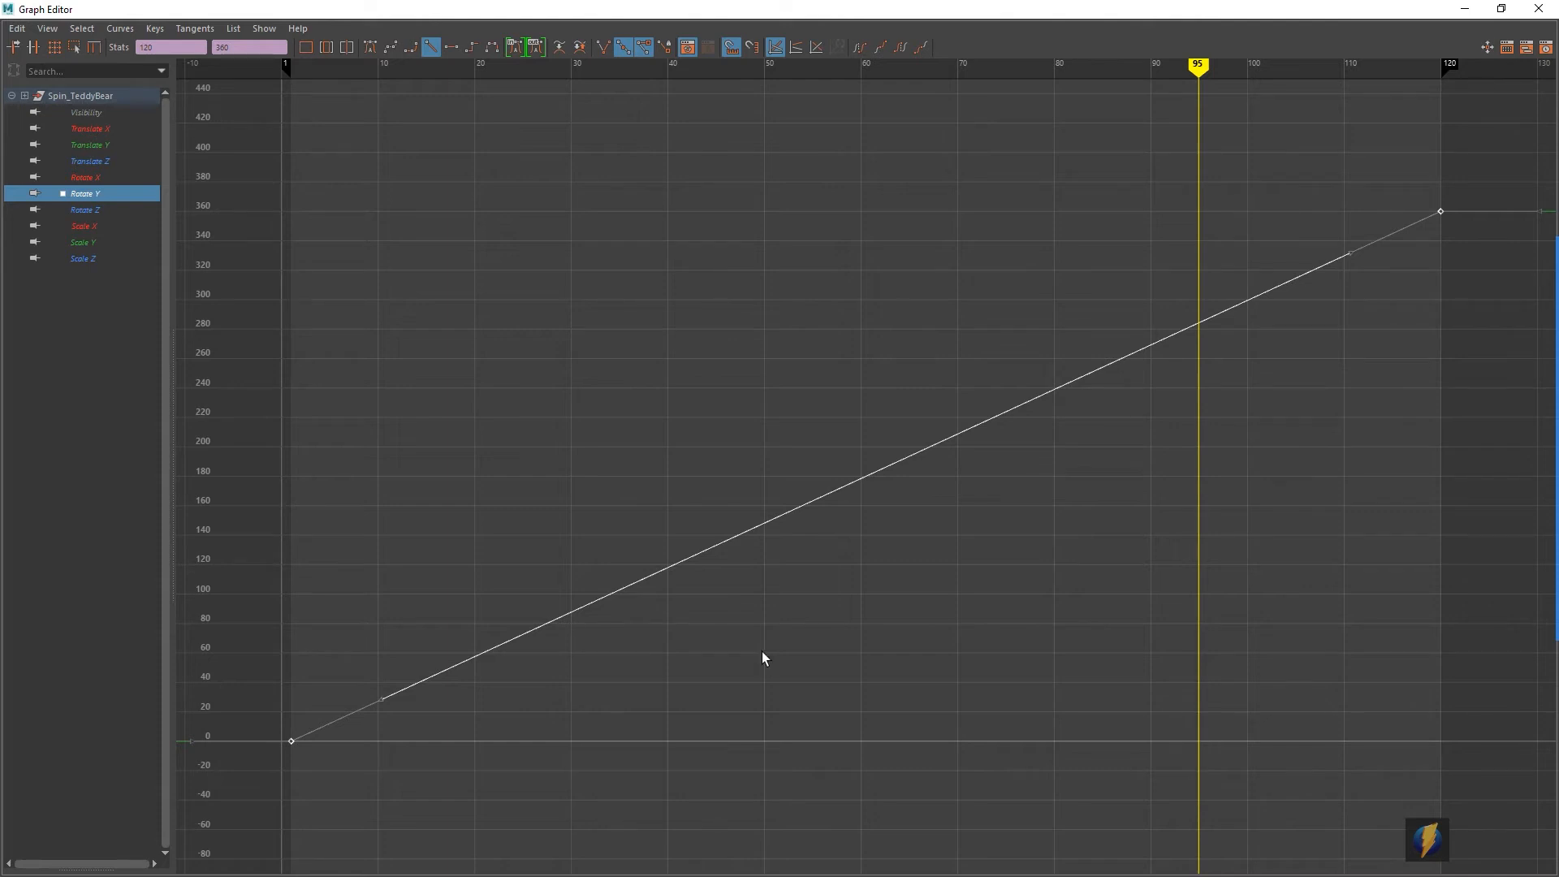
{"action": "left_click", "coordinate": [1538, 11]}
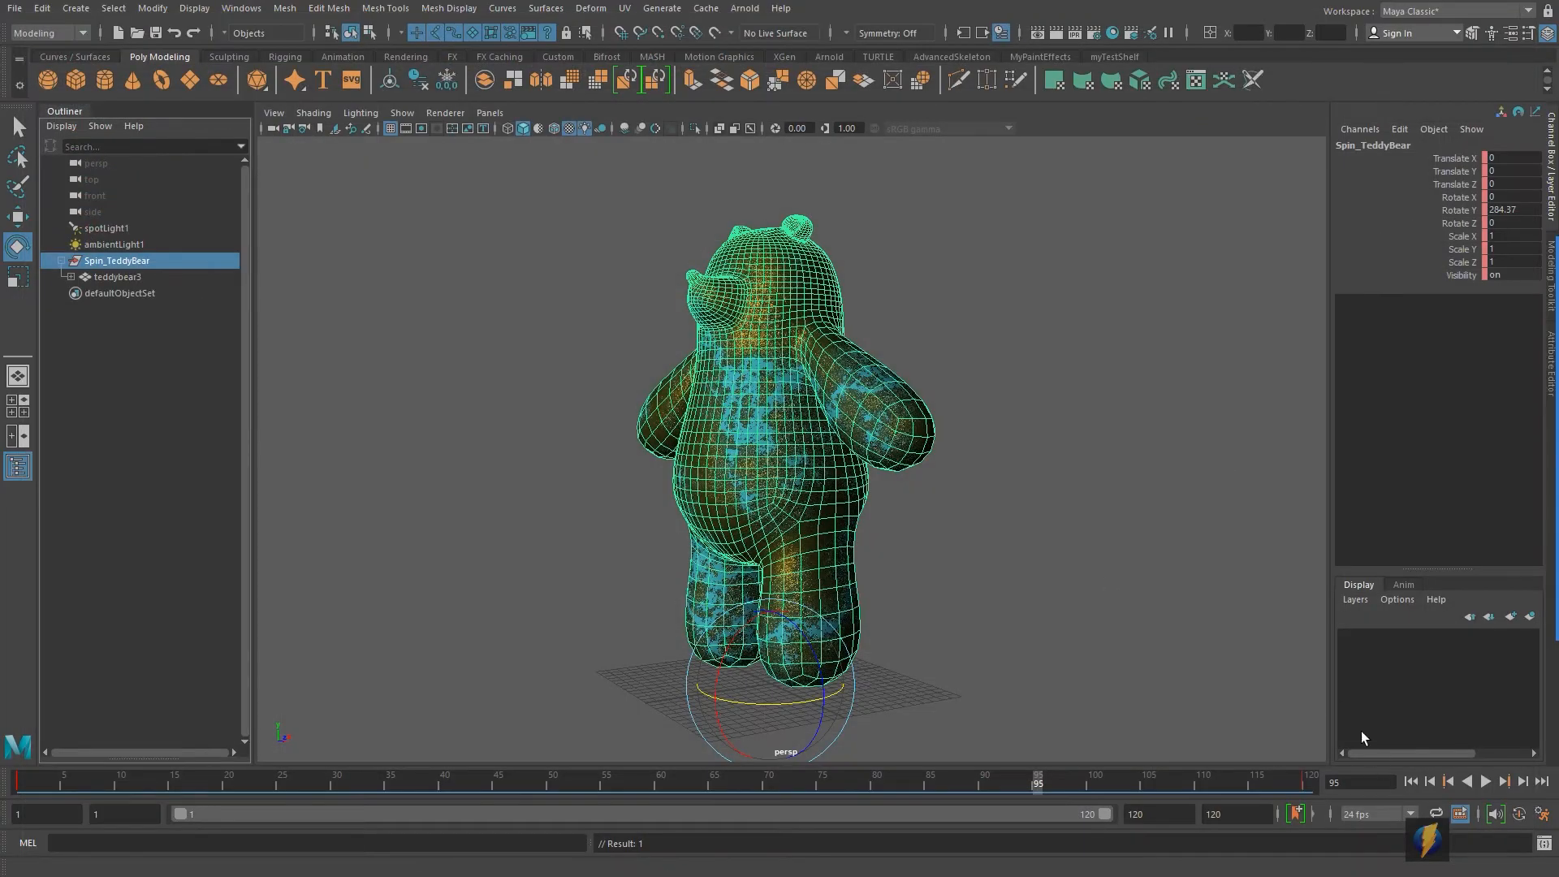
Deselect the bear, return to frame 1 and play the animation to review the spin's speed, stopping the playback
{"action": "left_click", "coordinate": [1145, 566]}
{"action": "double_click", "coordinate": [1356, 781]}
{"action": "type", "text": "1"}
{"action": "key", "text": "Return"}
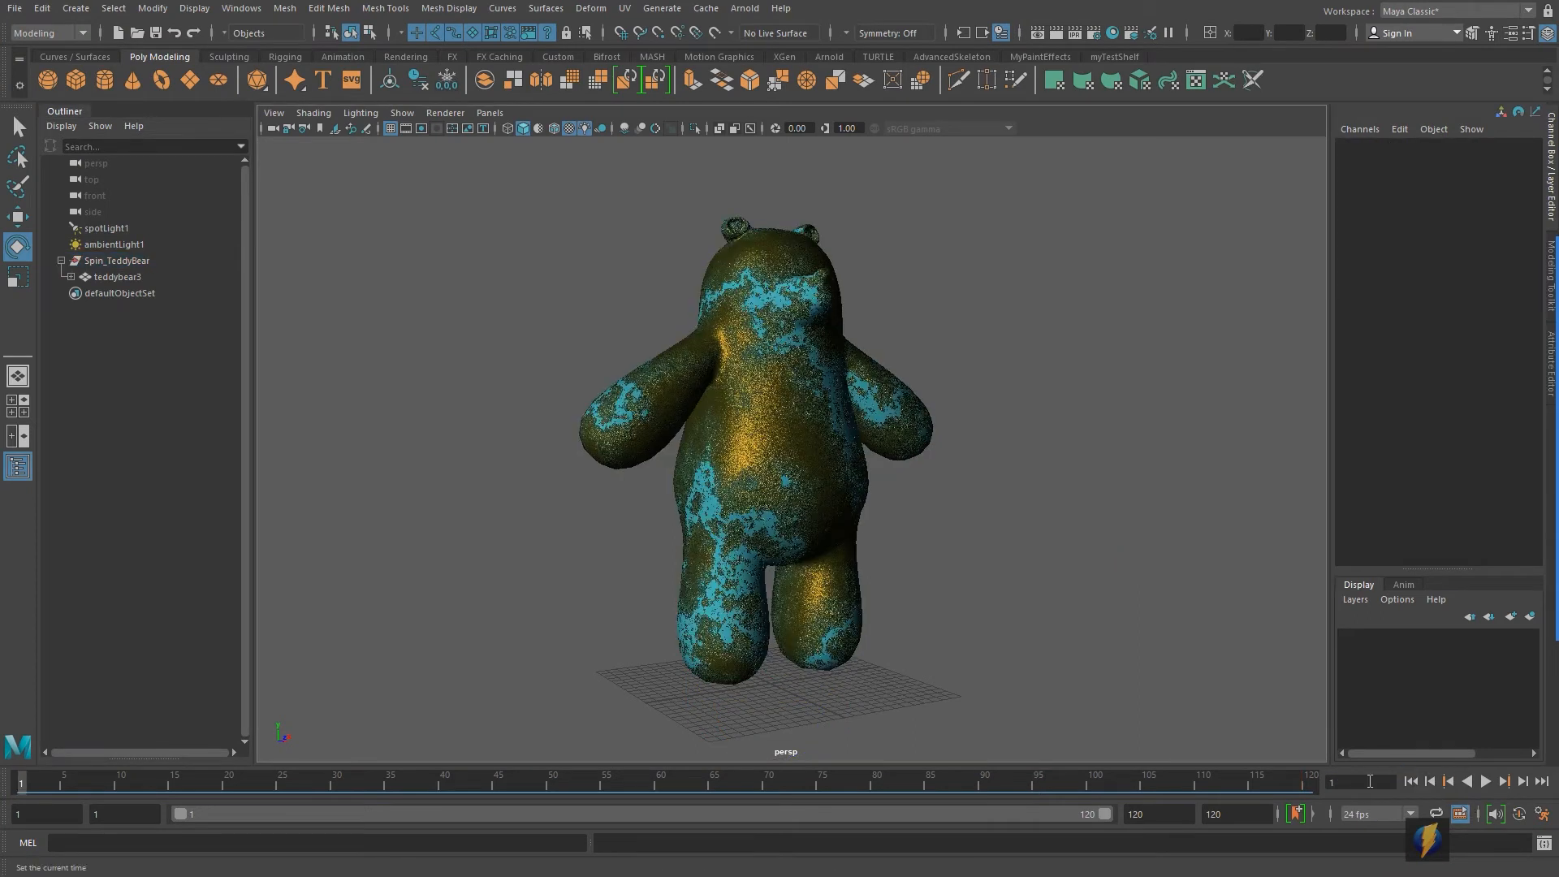
{"action": "left_click", "coordinate": [1486, 782]}
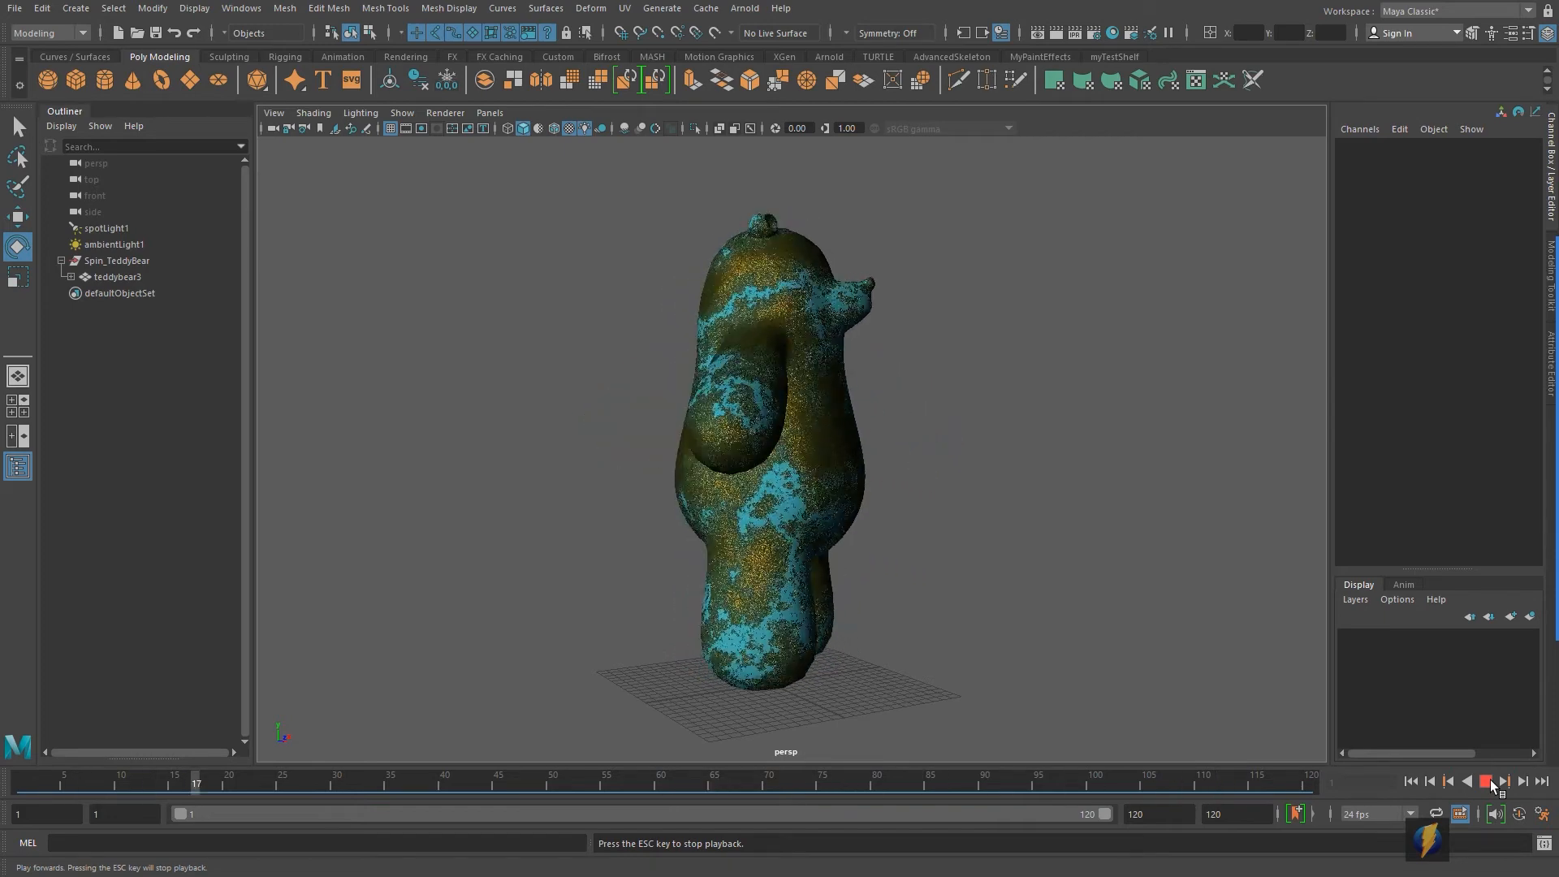
{"action": "left_click", "coordinate": [1487, 780]}
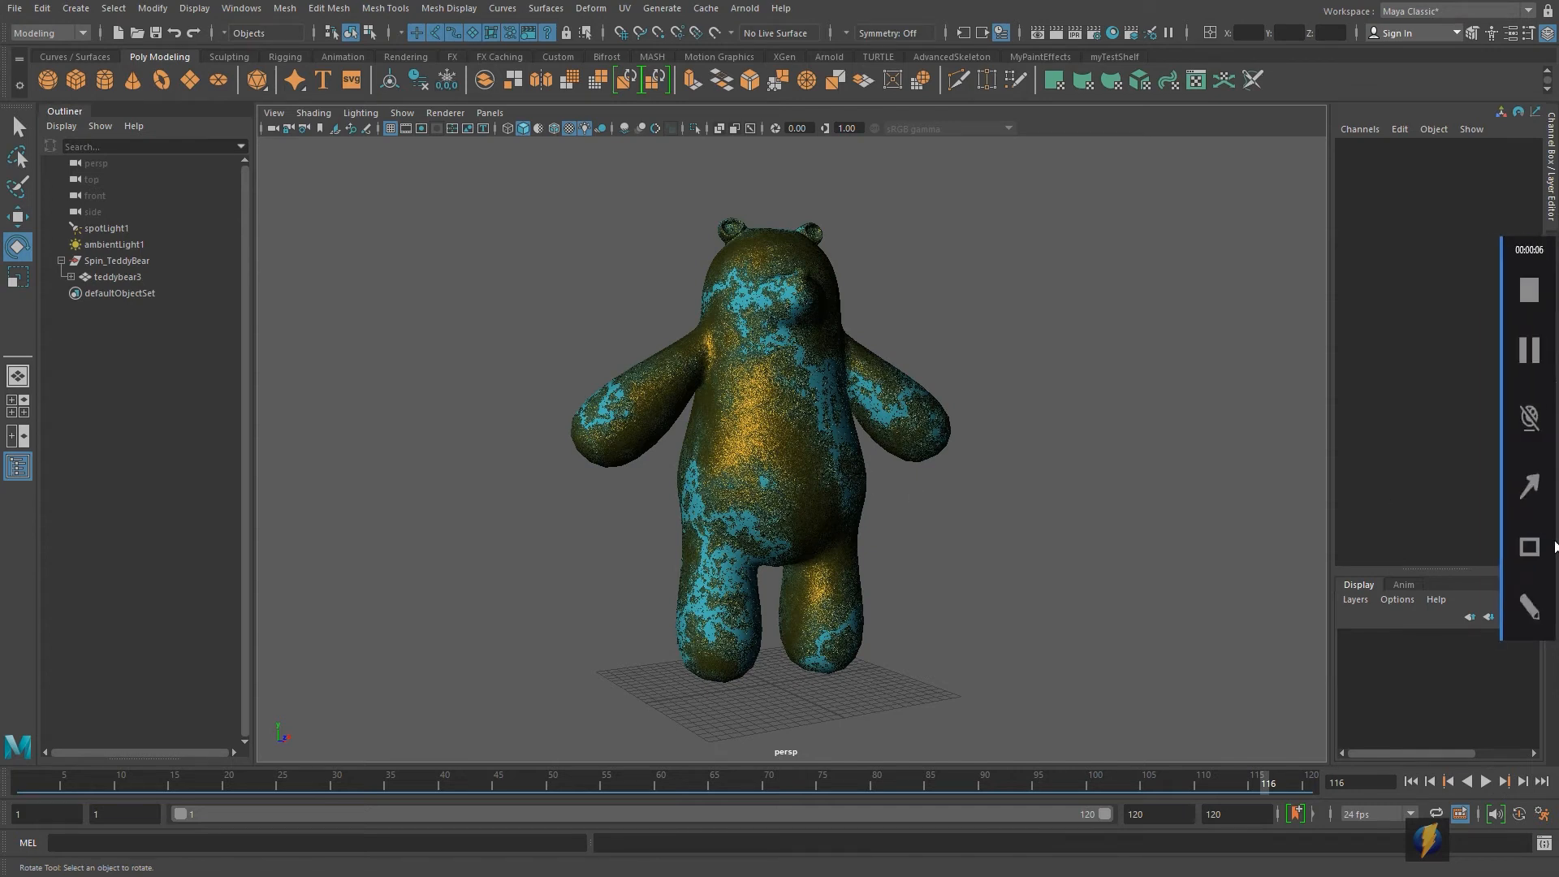
Open the Time Slider animation preferences, narrow the window and move it clear of part of the bear
{"action": "mouse_move", "coordinate": [1036, 311]}
{"action": "left_mouse_down"}
{"action": "mouse_move", "coordinate": [1235, 446]}
{"action": "mouse_move", "coordinate": [1506, 714]}
{"action": "mouse_move", "coordinate": [1531, 809]}
{"action": "left_mouse_up"}
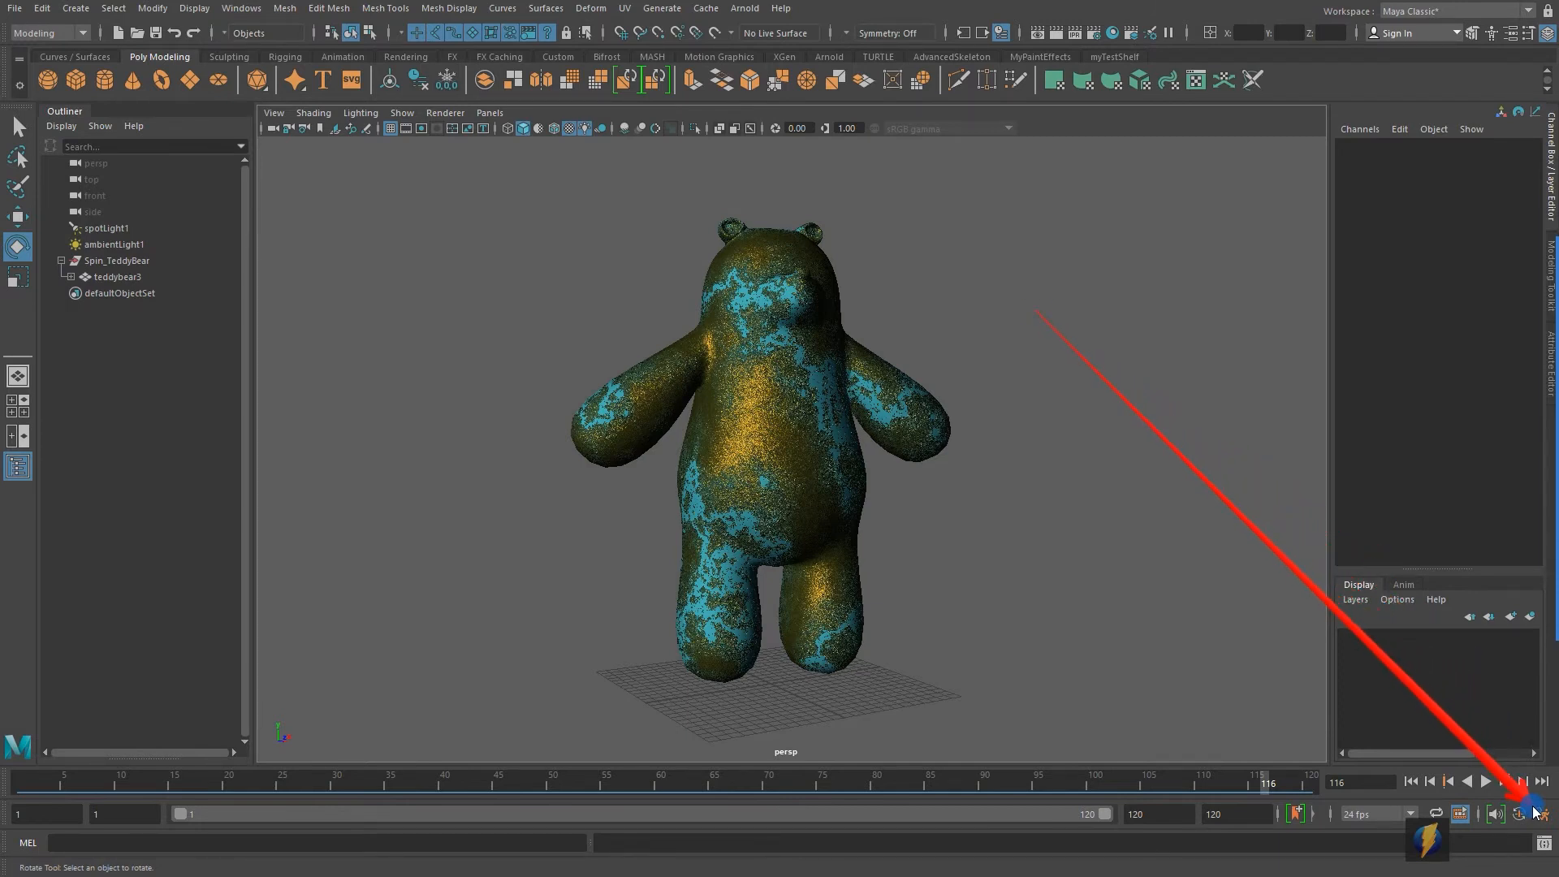
{"action": "left_click_drag", "start_coordinate": [1534, 810], "coordinate": [1539, 815]}
{"action": "left_click_drag", "start_coordinate": [1536, 814], "coordinate": [1537, 819]}
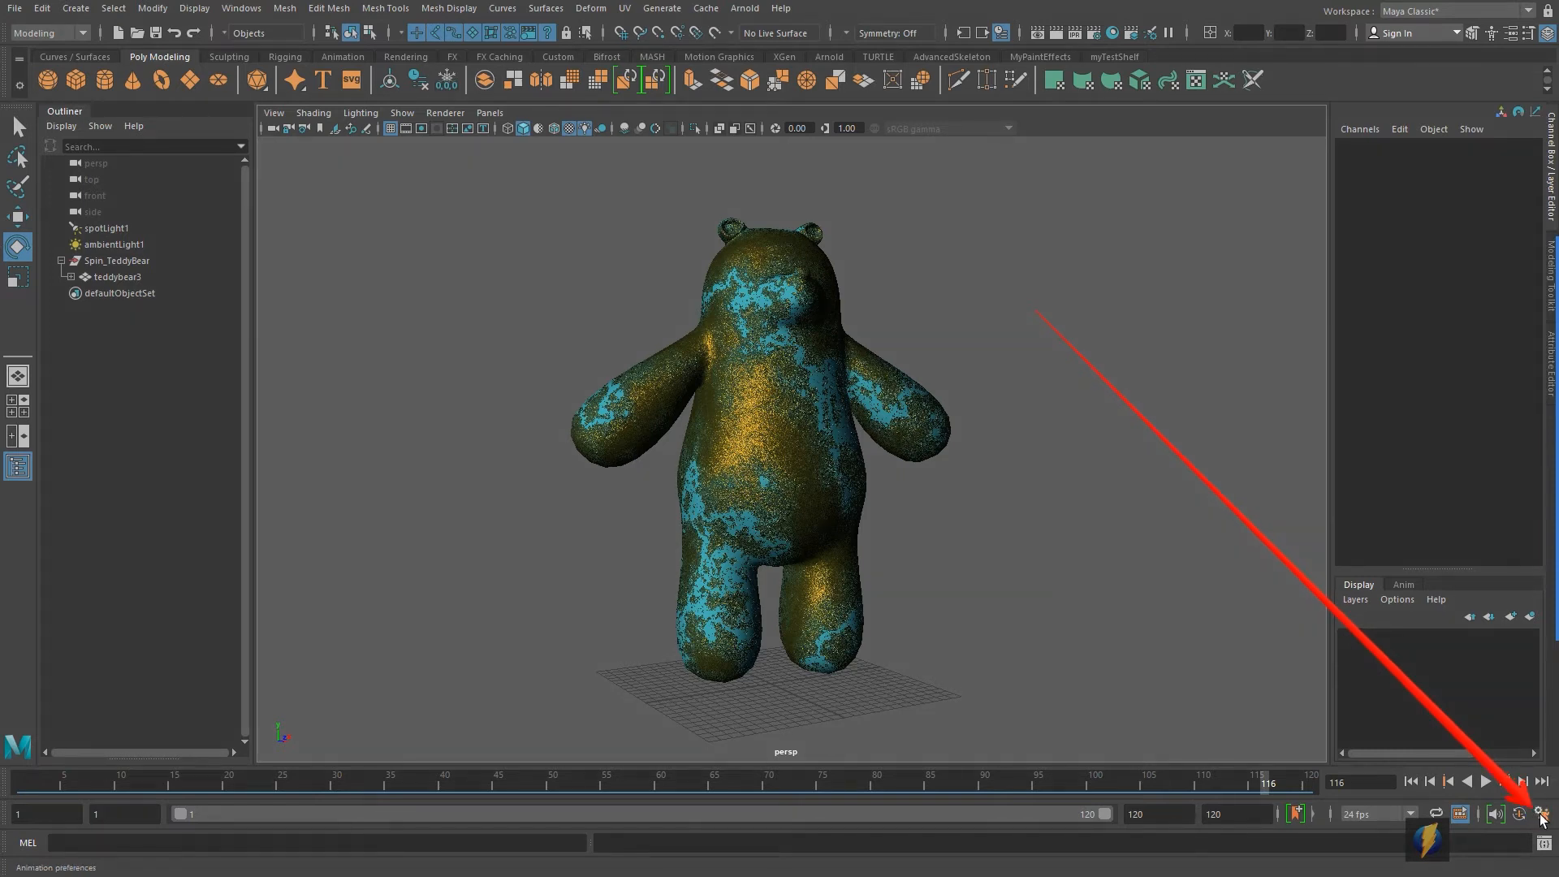
{"action": "left_click", "coordinate": [1541, 815]}
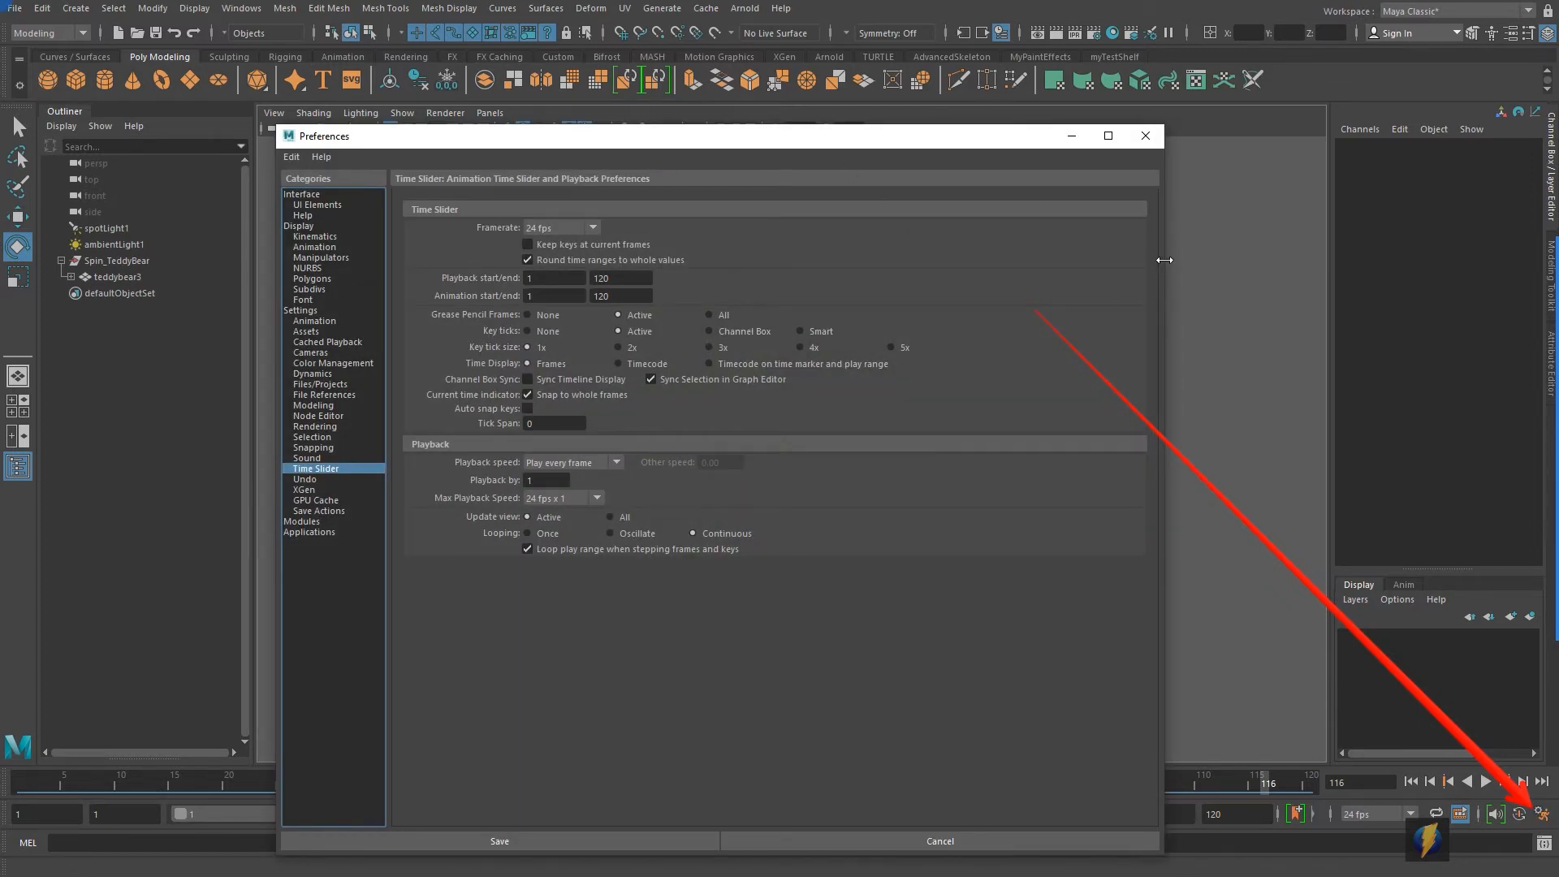
{"action": "left_click_drag", "start_coordinate": [1164, 260], "coordinate": [993, 260]}
{"action": "left_click_drag", "start_coordinate": [647, 140], "coordinate": [1193, 123]}
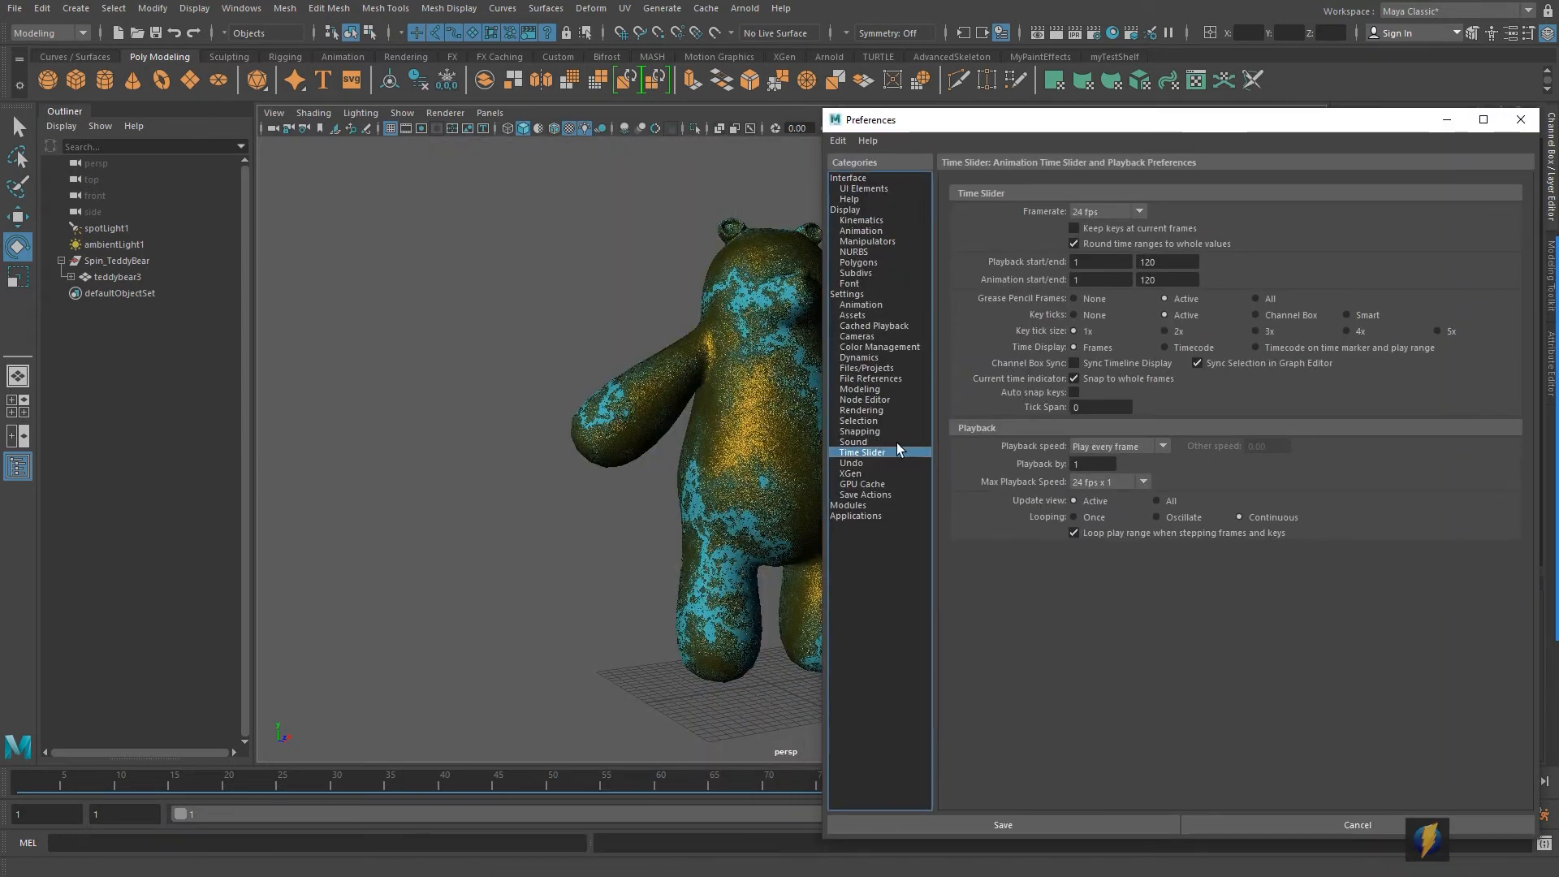
{"action": "left_click", "coordinate": [1534, 487]}
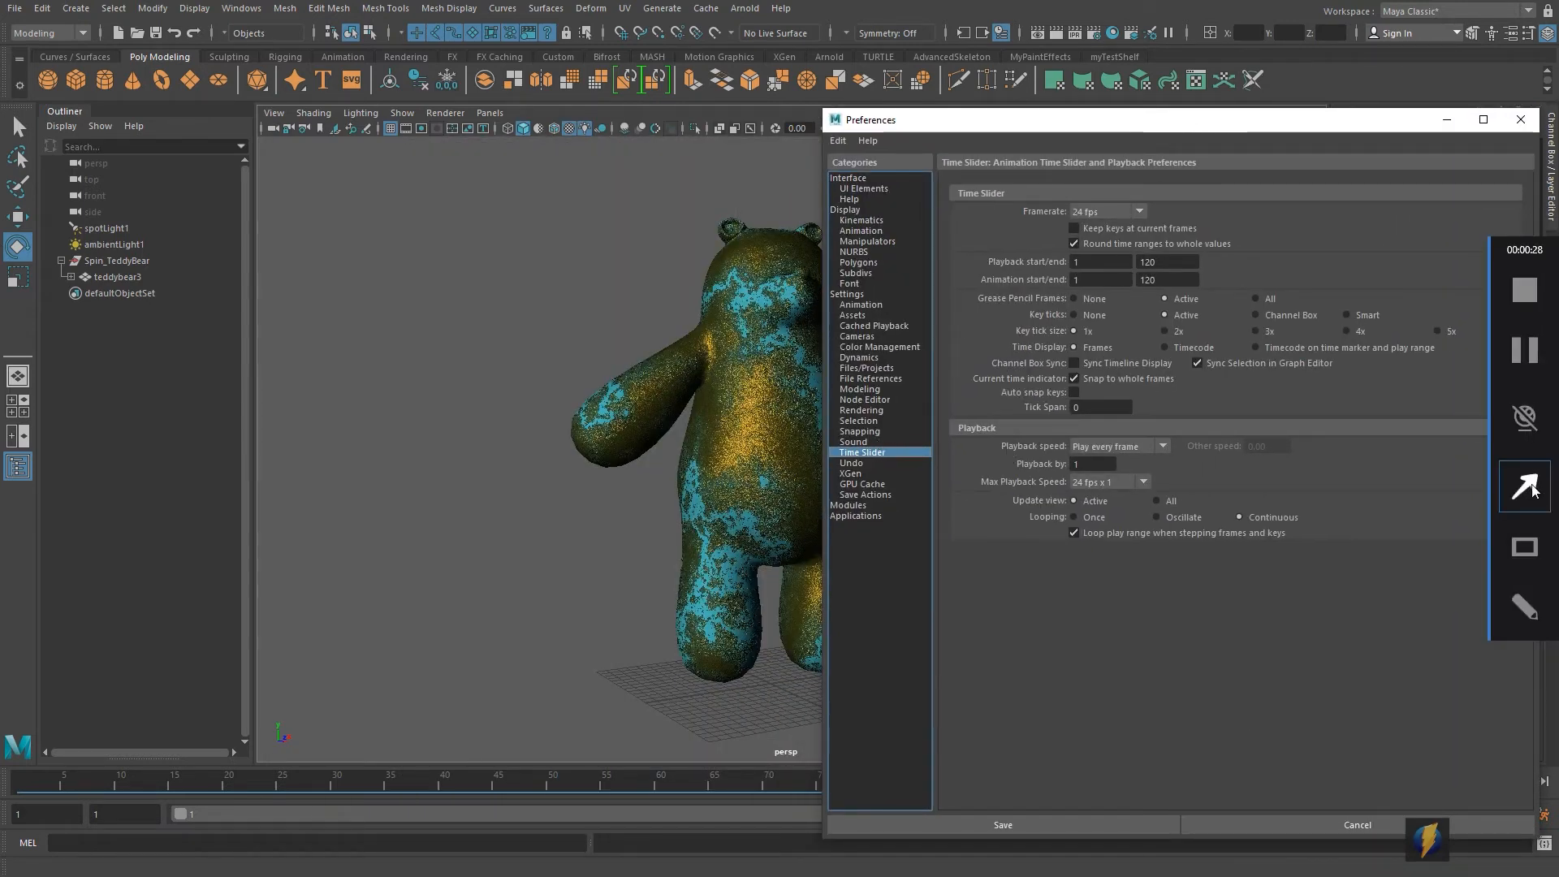
{"action": "mouse_move", "coordinate": [1015, 678]}
{"action": "left_mouse_down"}
{"action": "mouse_move", "coordinate": [1007, 452]}
{"action": "mouse_move", "coordinate": [1049, 456]}
{"action": "mouse_move", "coordinate": [1066, 508]}
{"action": "mouse_move", "coordinate": [1080, 457]}
{"action": "mouse_move", "coordinate": [1125, 455]}
{"action": "mouse_move", "coordinate": [1051, 520]}
{"action": "mouse_move", "coordinate": [1011, 497]}
{"action": "mouse_move", "coordinate": [1109, 493]}
{"action": "mouse_move", "coordinate": [1134, 554]}
{"action": "left_mouse_up"}
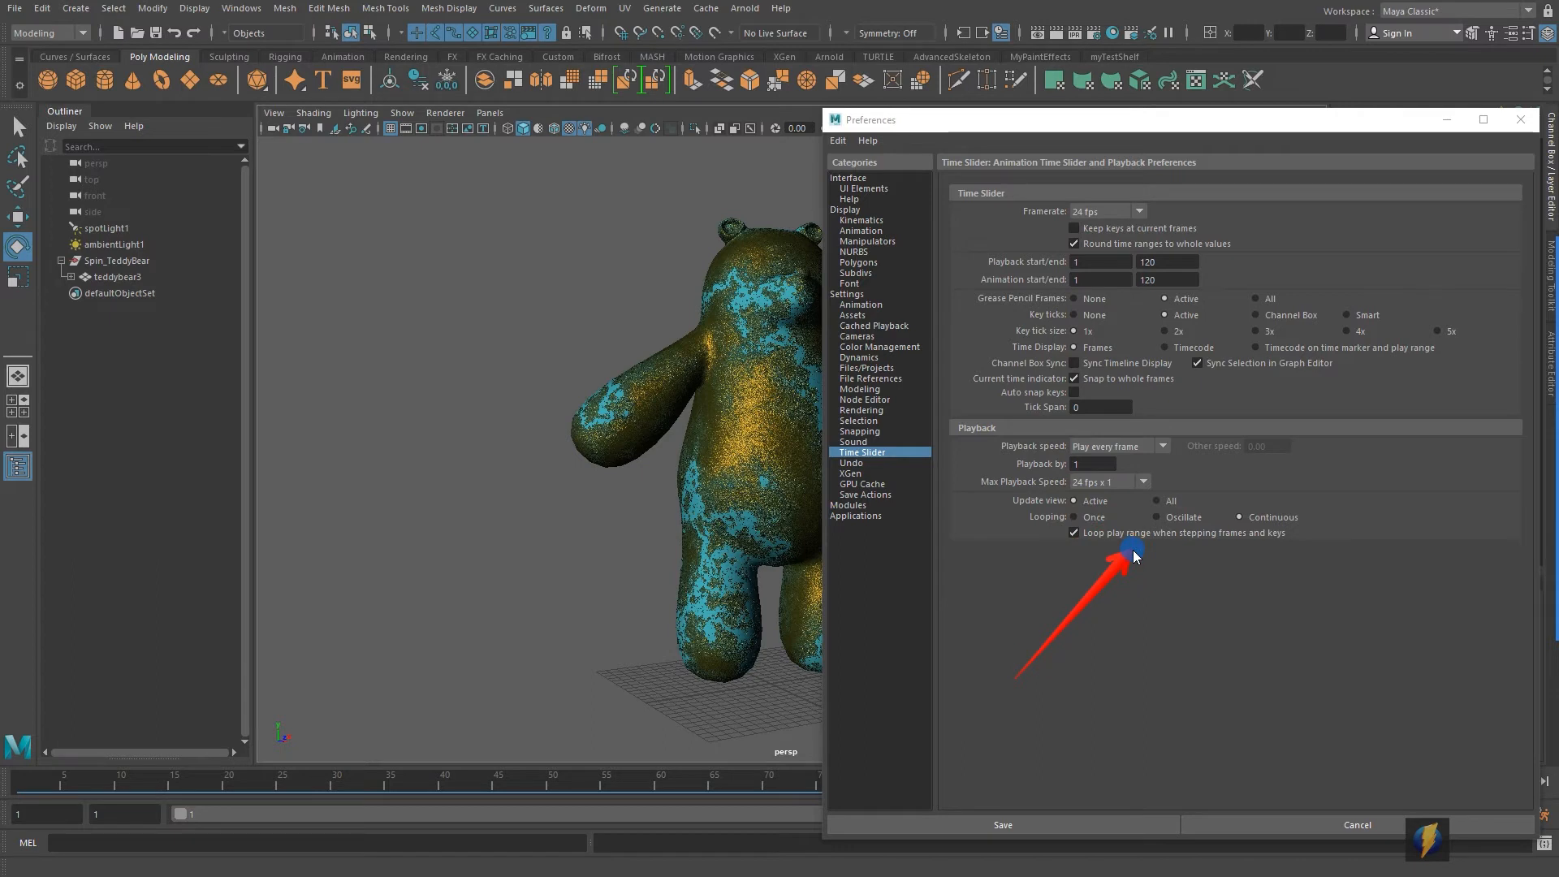
{"action": "mouse_move", "coordinate": [996, 575]}
{"action": "left_mouse_down"}
{"action": "mouse_move", "coordinate": [1019, 487]}
{"action": "mouse_move", "coordinate": [1137, 515]}
{"action": "mouse_move", "coordinate": [1055, 469]}
{"action": "mouse_move", "coordinate": [1080, 554]}
{"action": "left_mouse_up"}
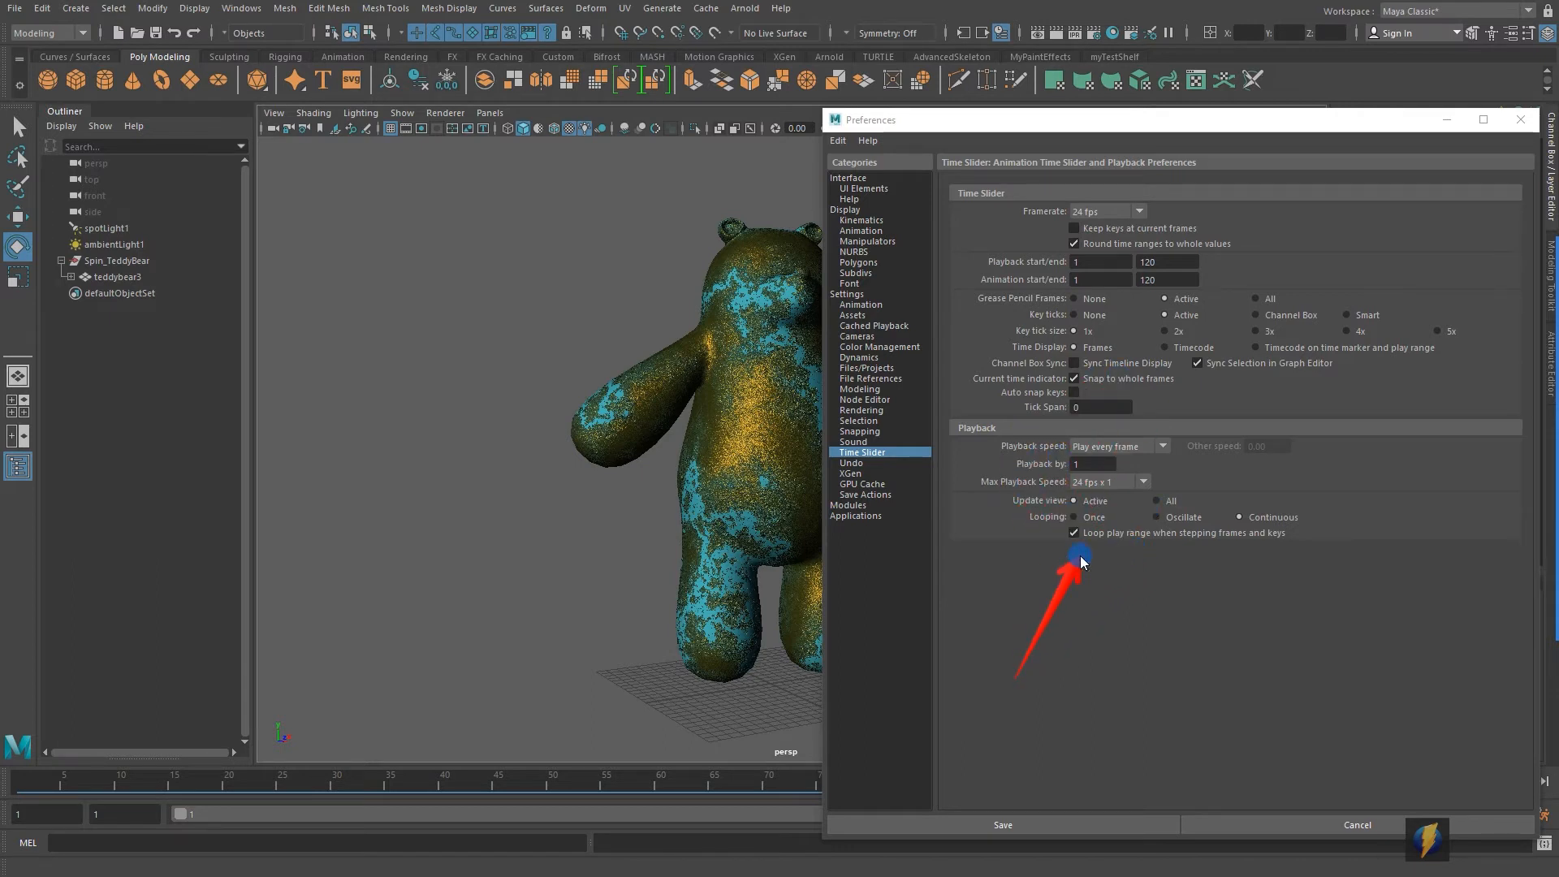
{"action": "mouse_move", "coordinate": [1079, 559]}
{"action": "left_mouse_down"}
{"action": "mouse_move", "coordinate": [1020, 485]}
{"action": "mouse_move", "coordinate": [1045, 475]}
{"action": "left_mouse_up"}
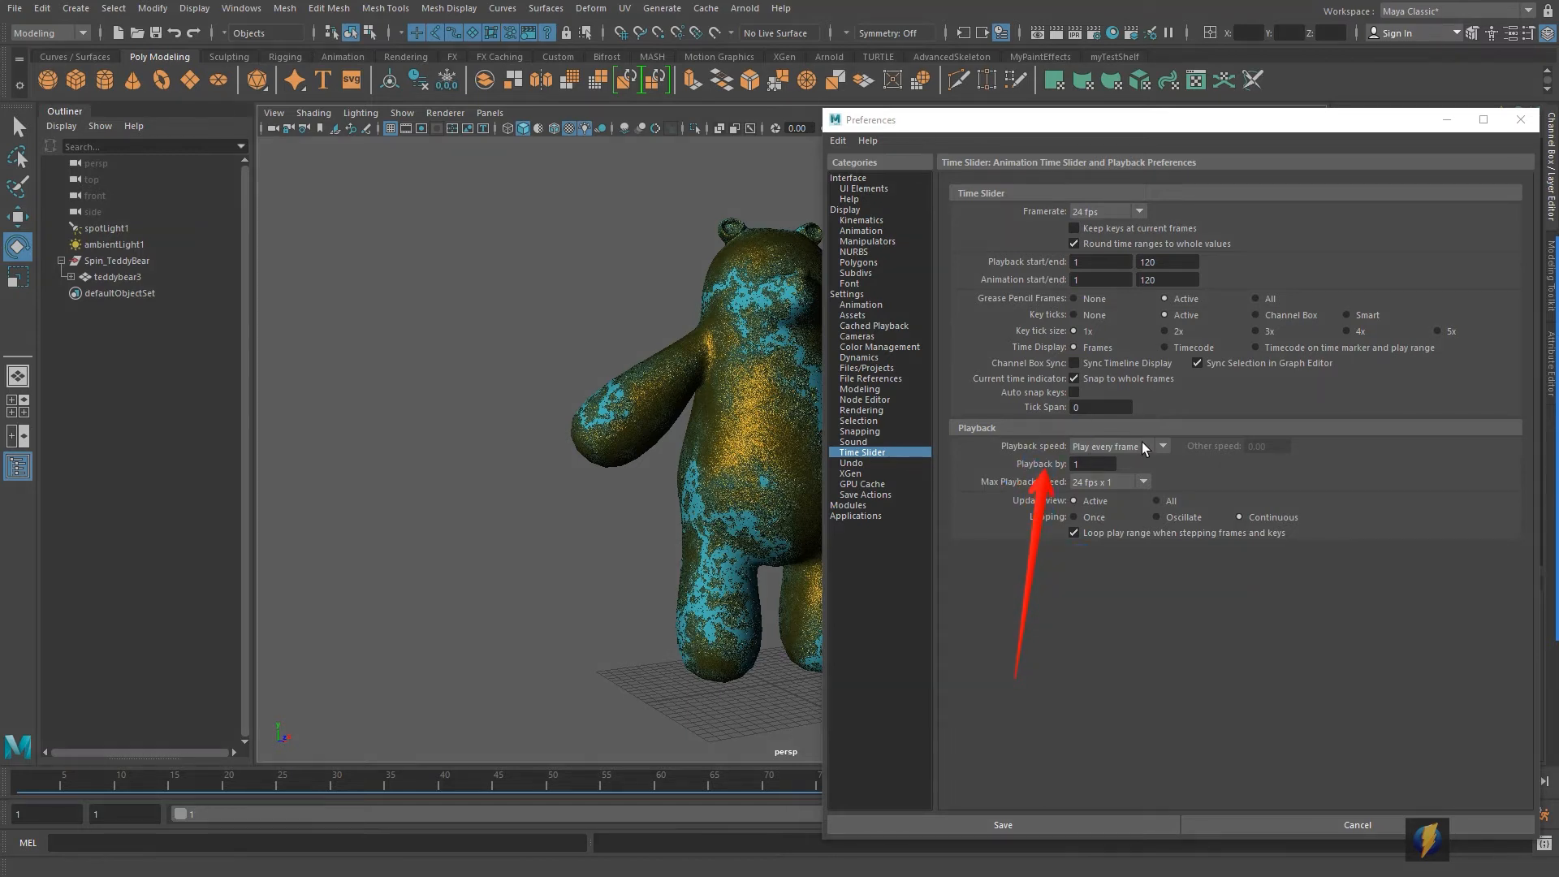
{"action": "left_click", "coordinate": [1164, 446]}
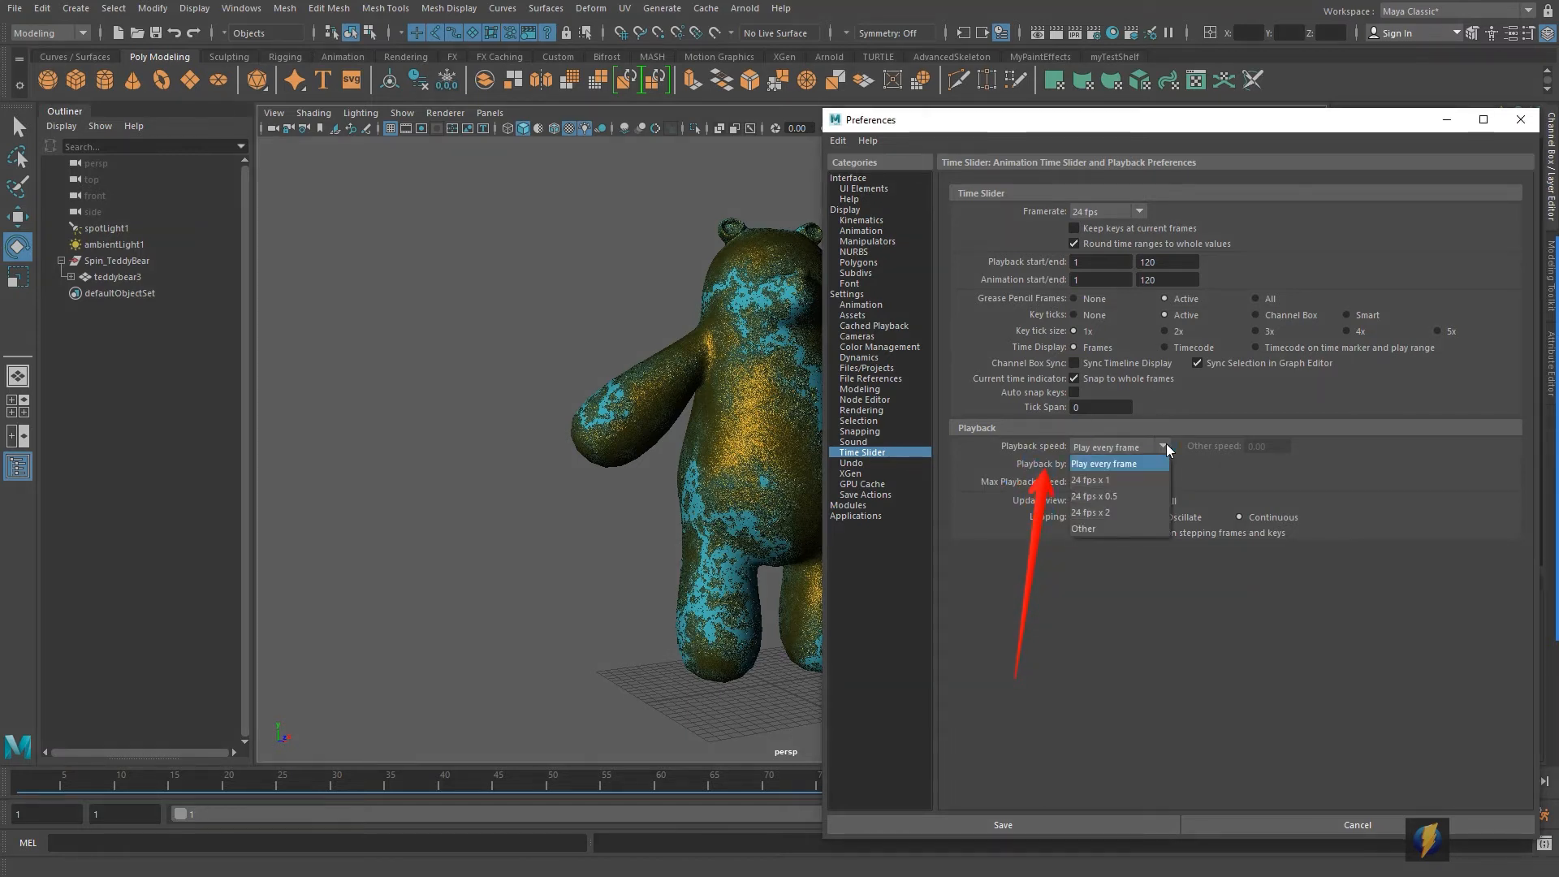
{"action": "left_click", "coordinate": [1096, 477]}
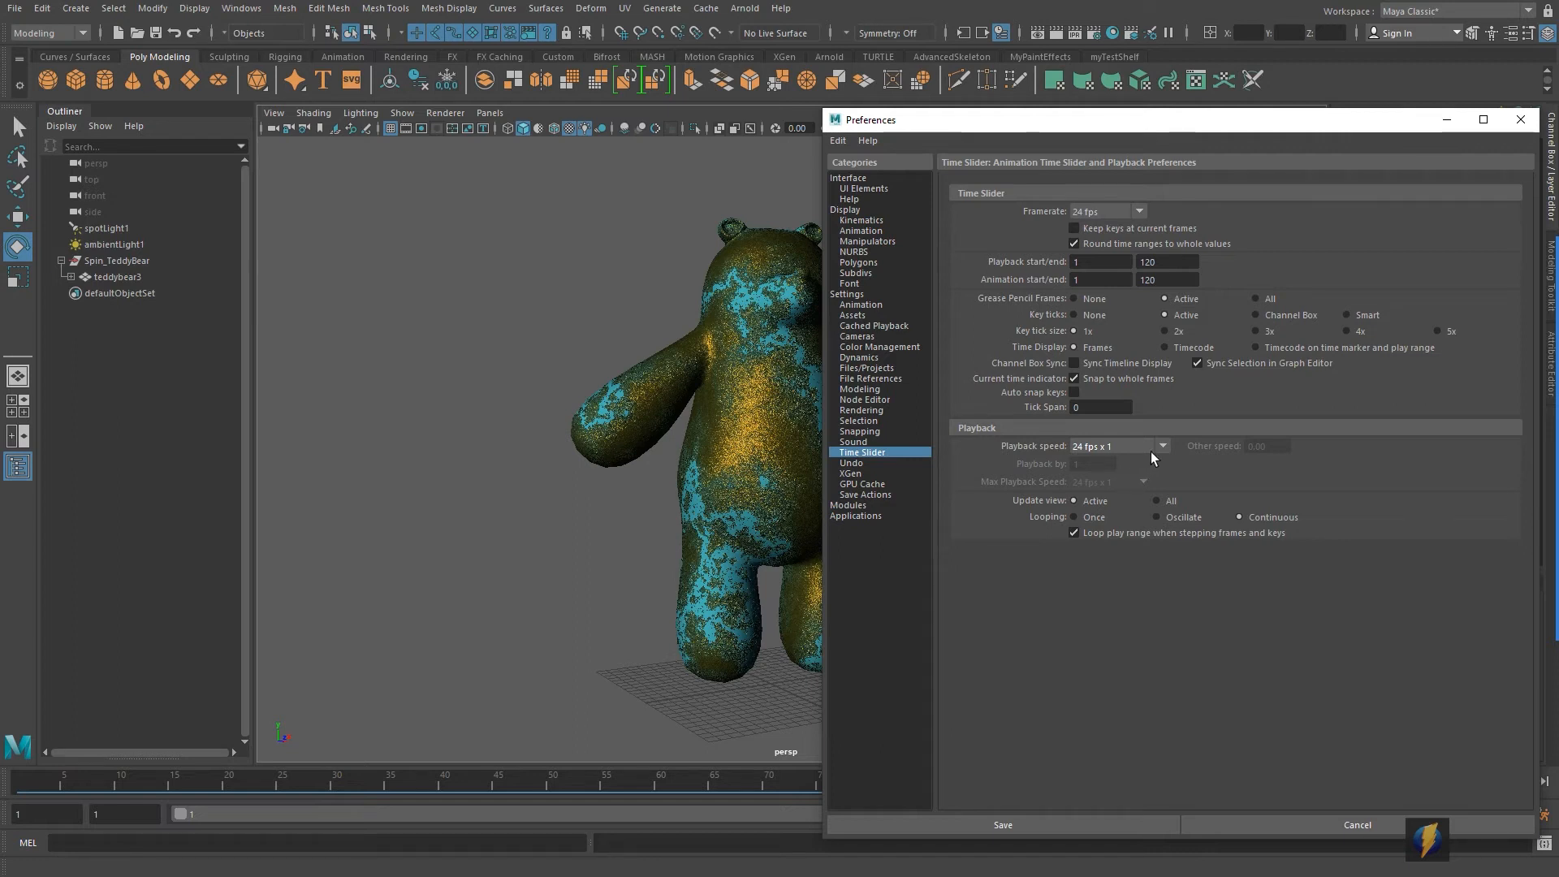
{"action": "left_click", "coordinate": [1164, 446]}
{"action": "left_click", "coordinate": [1117, 463]}
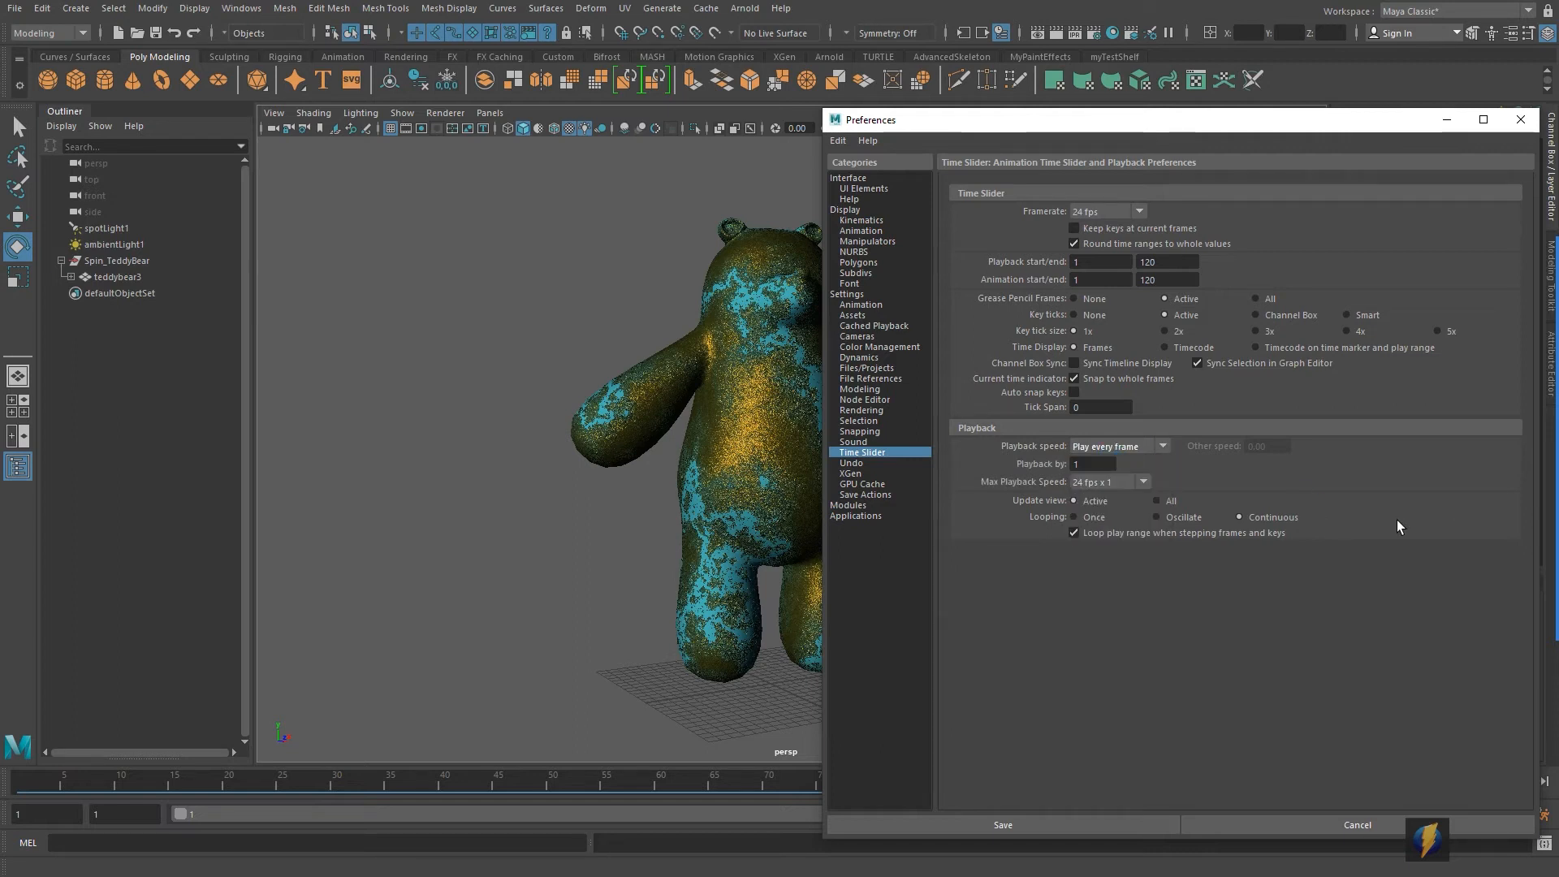
Set the maximum playback speed to Free and save the preferences
{"action": "left_click", "coordinate": [1144, 482]}
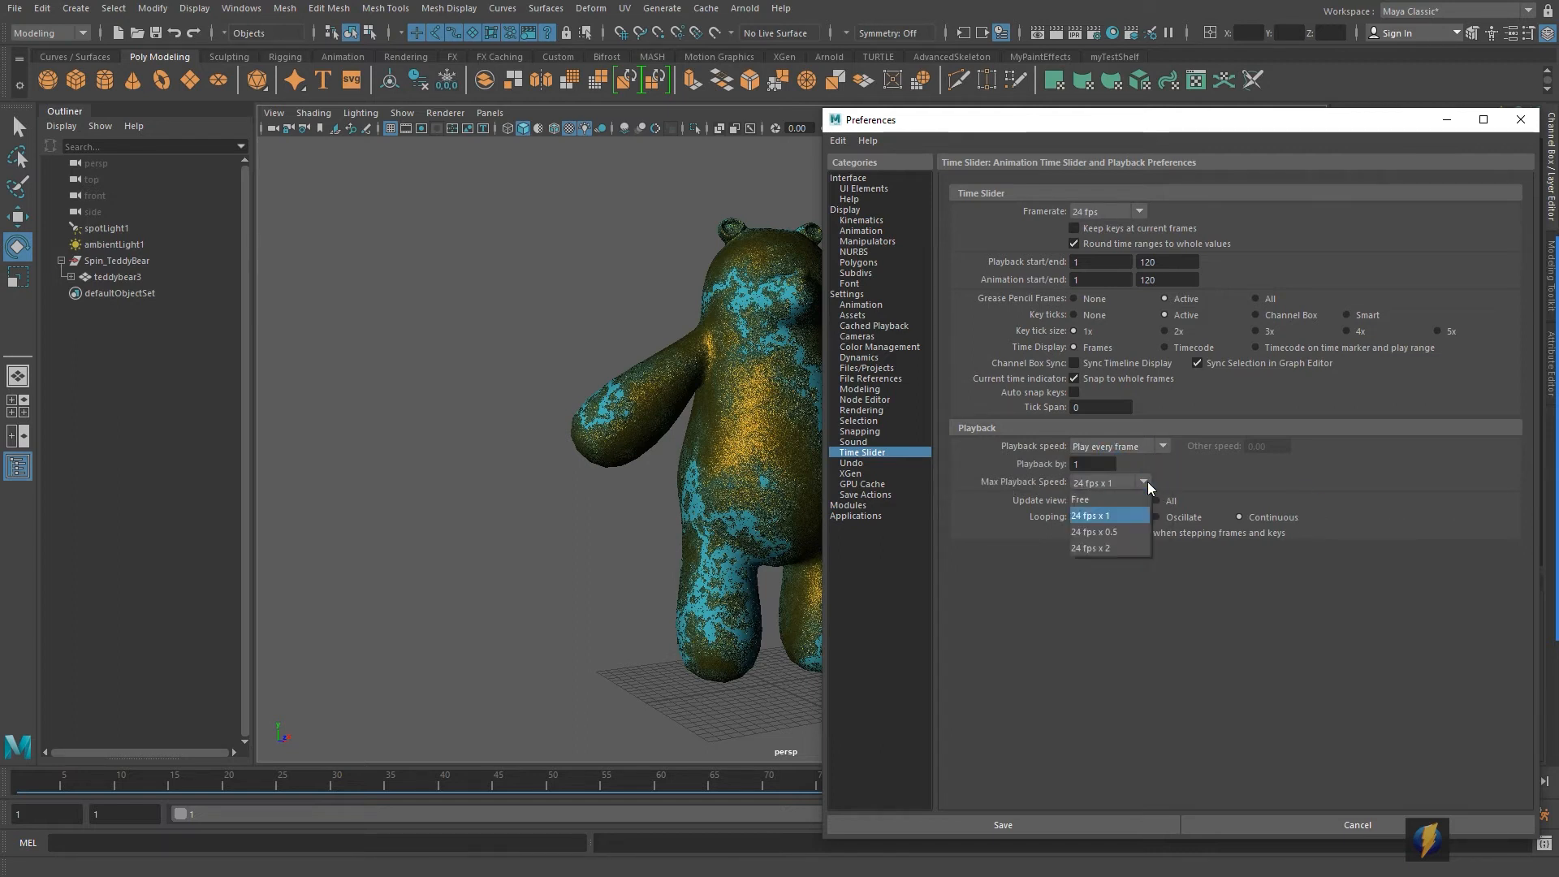
{"action": "left_click", "coordinate": [1097, 497]}
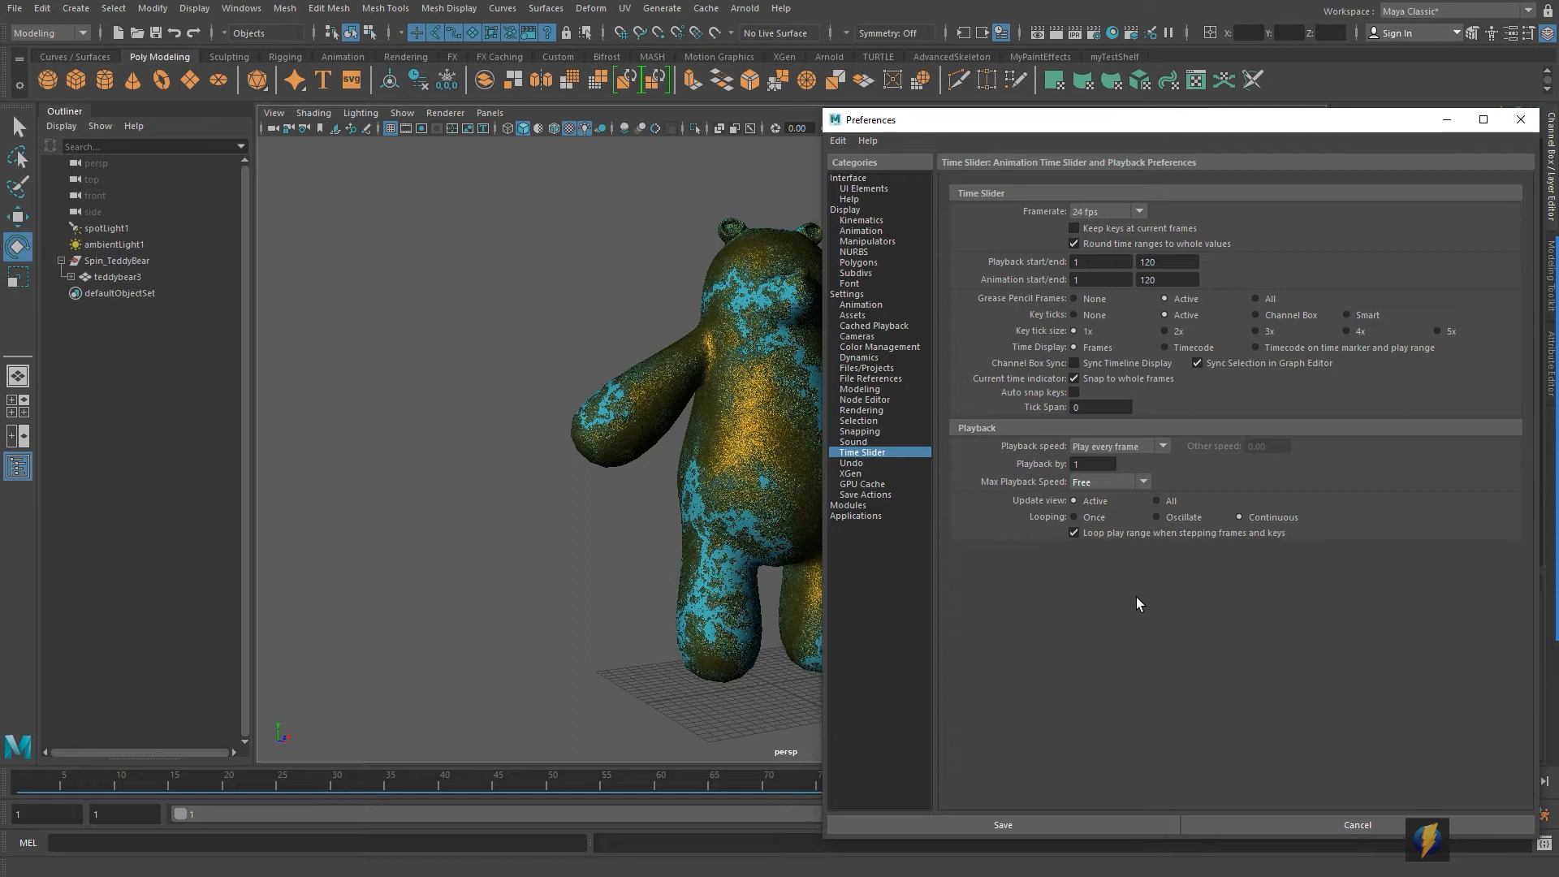
{"action": "left_click", "coordinate": [1007, 825]}
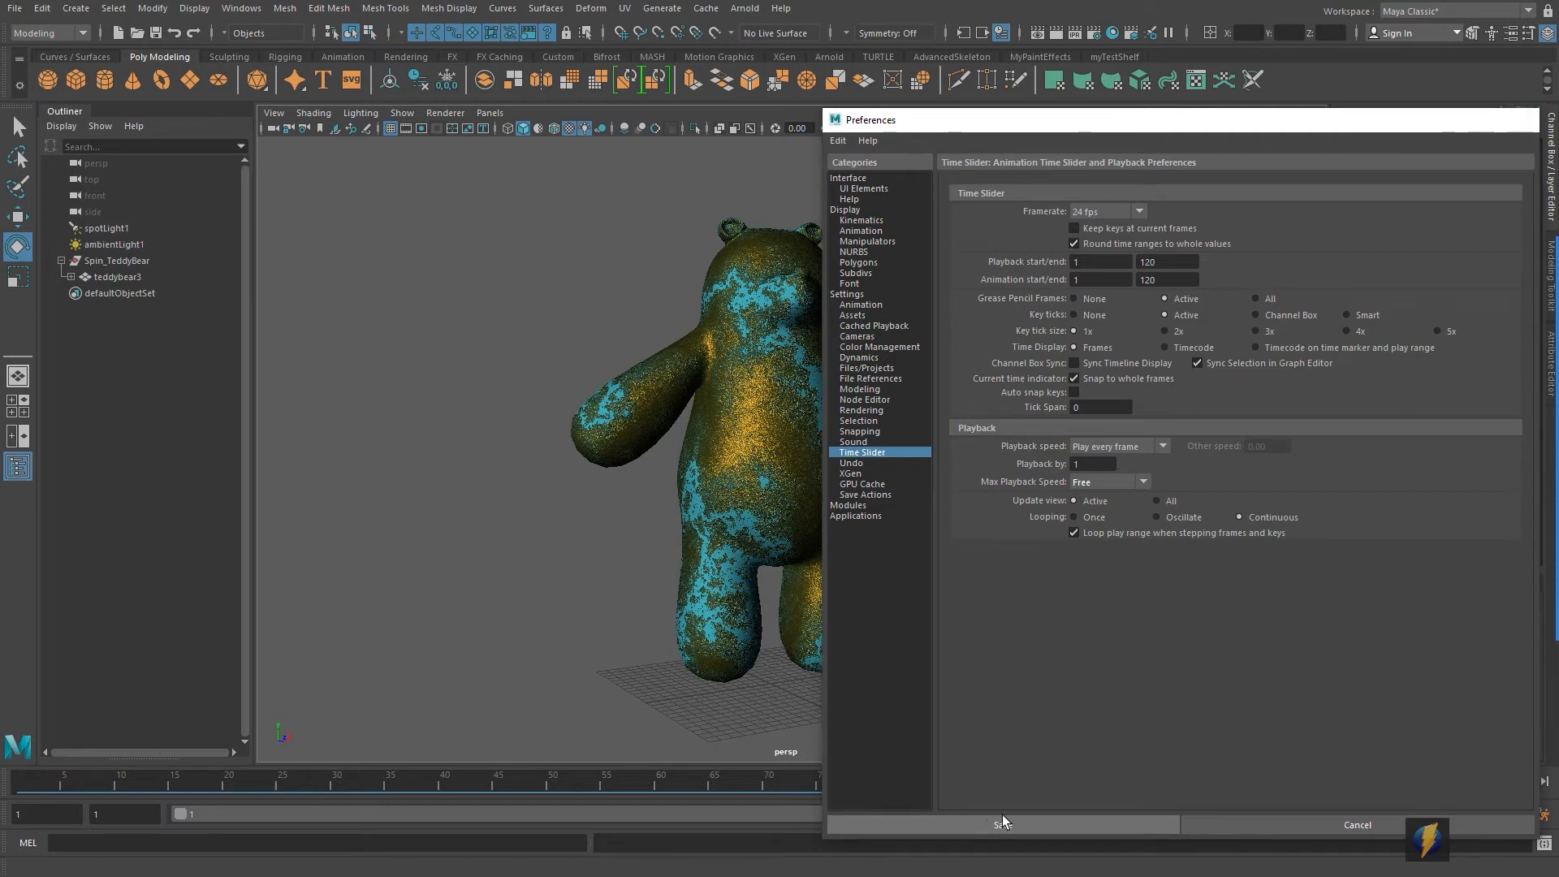
Play the animation at the free playback speed to review how fast the bear spins, stopping the playback
{"action": "left_click", "coordinate": [1485, 781]}
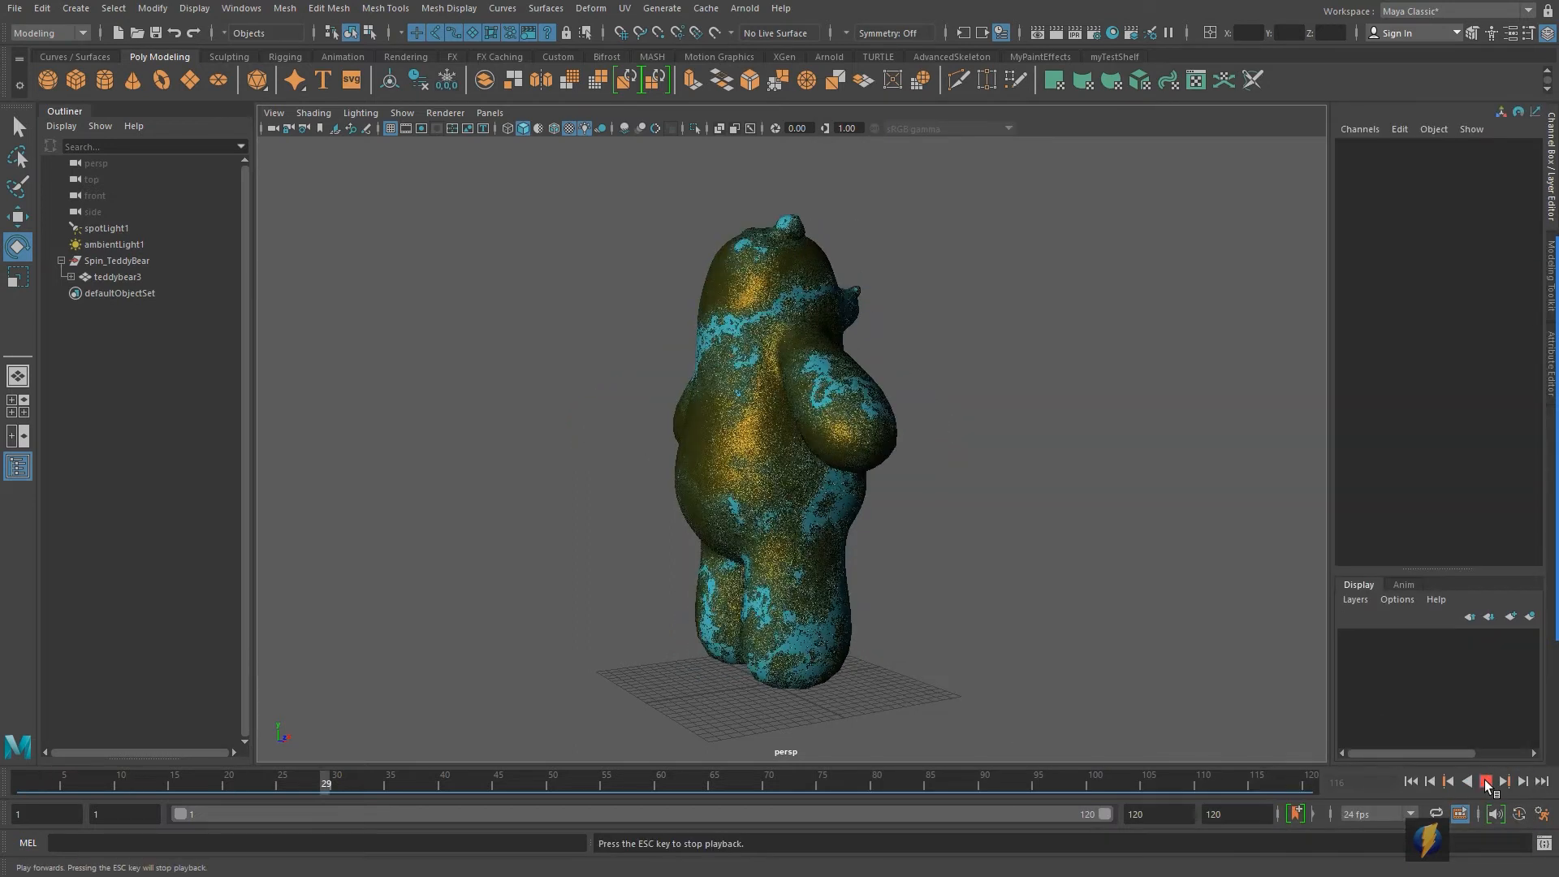
{"action": "left_click", "coordinate": [1482, 781]}
{"action": "left_click", "coordinate": [1484, 781]}
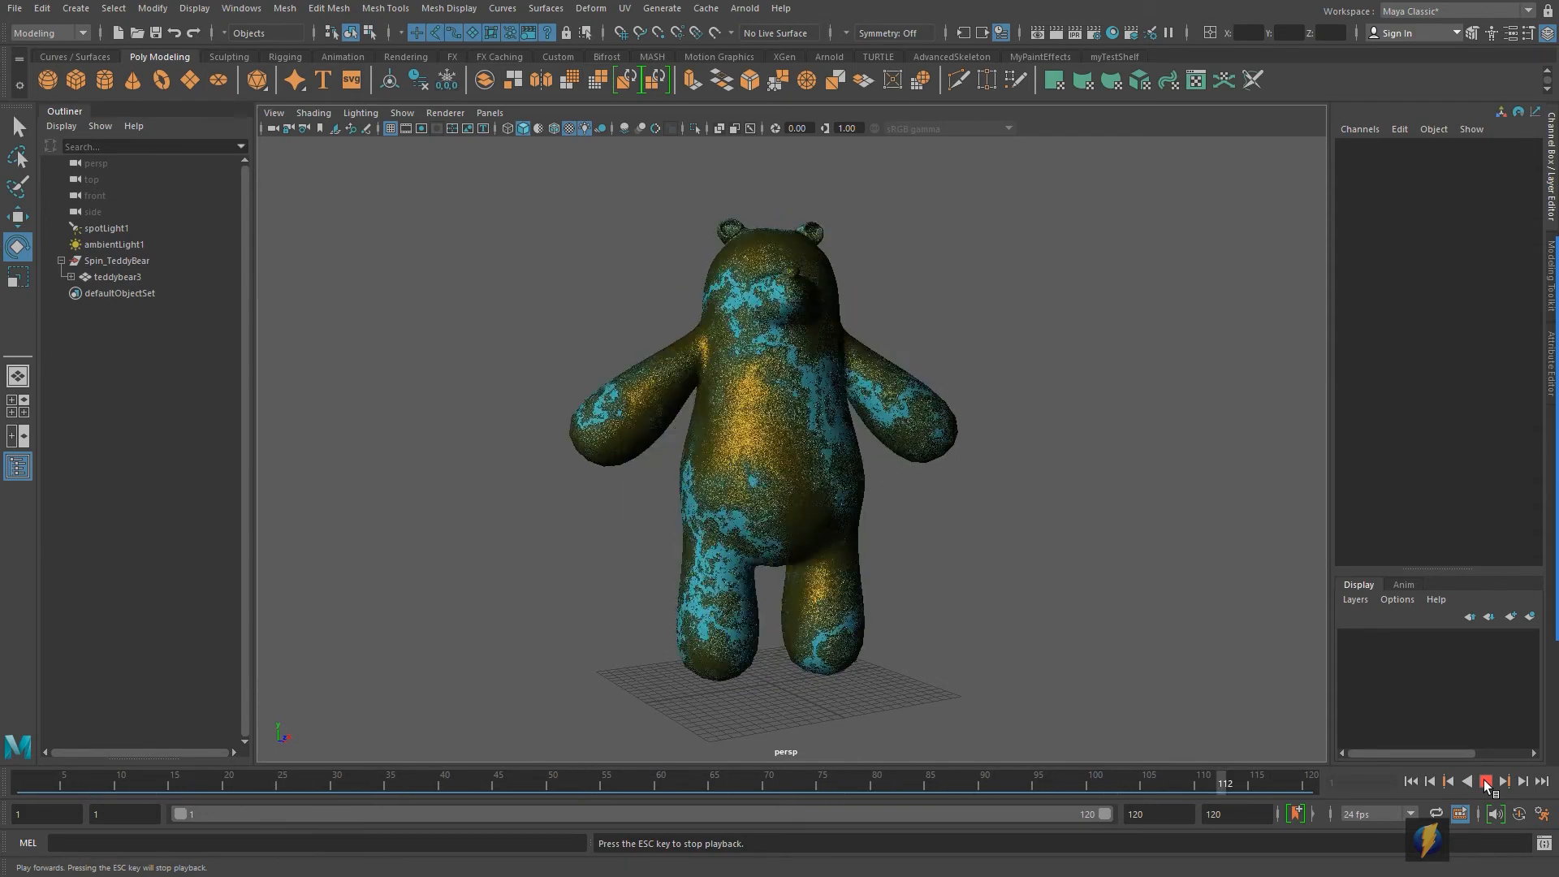
{"action": "left_click", "coordinate": [1486, 781]}
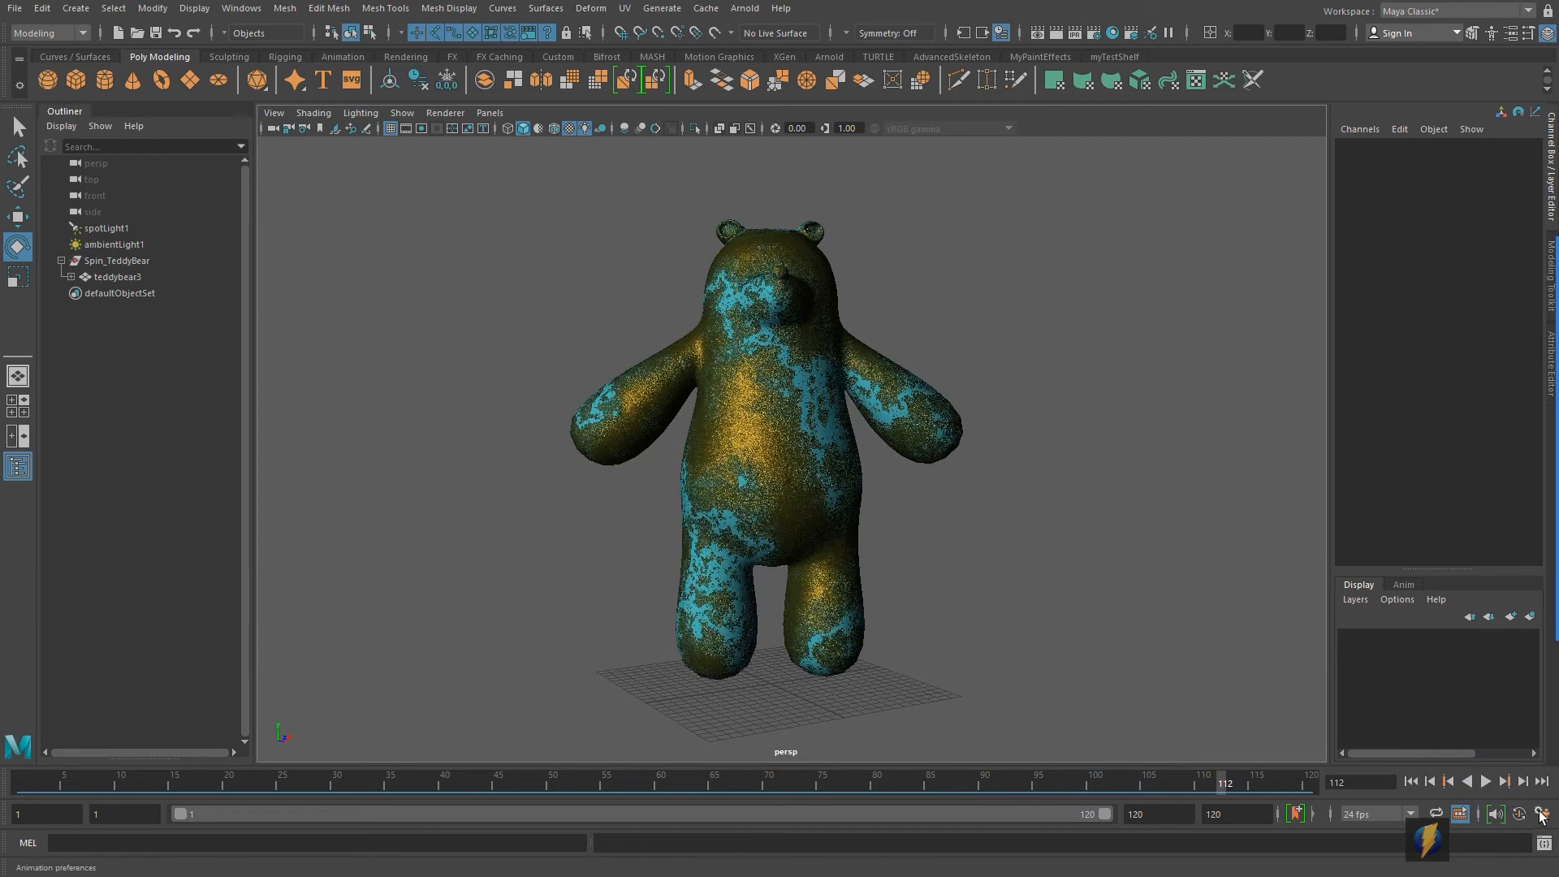
Change the Time Slider playback speed to 24 fps x 1 and save the preferences
{"action": "left_click", "coordinate": [1541, 814]}
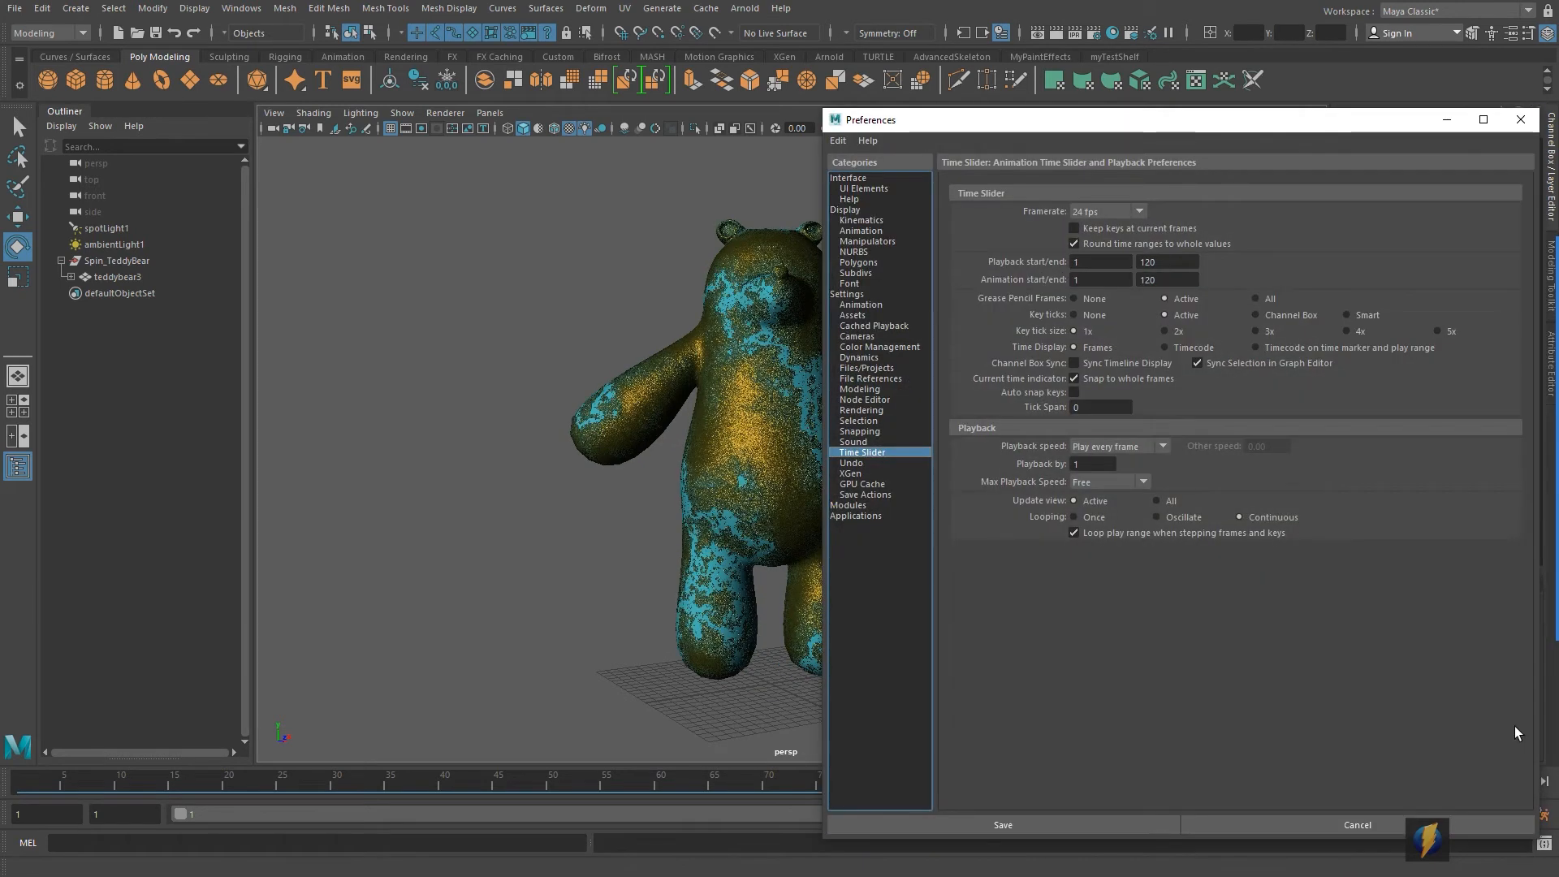
{"action": "left_click", "coordinate": [1164, 446]}
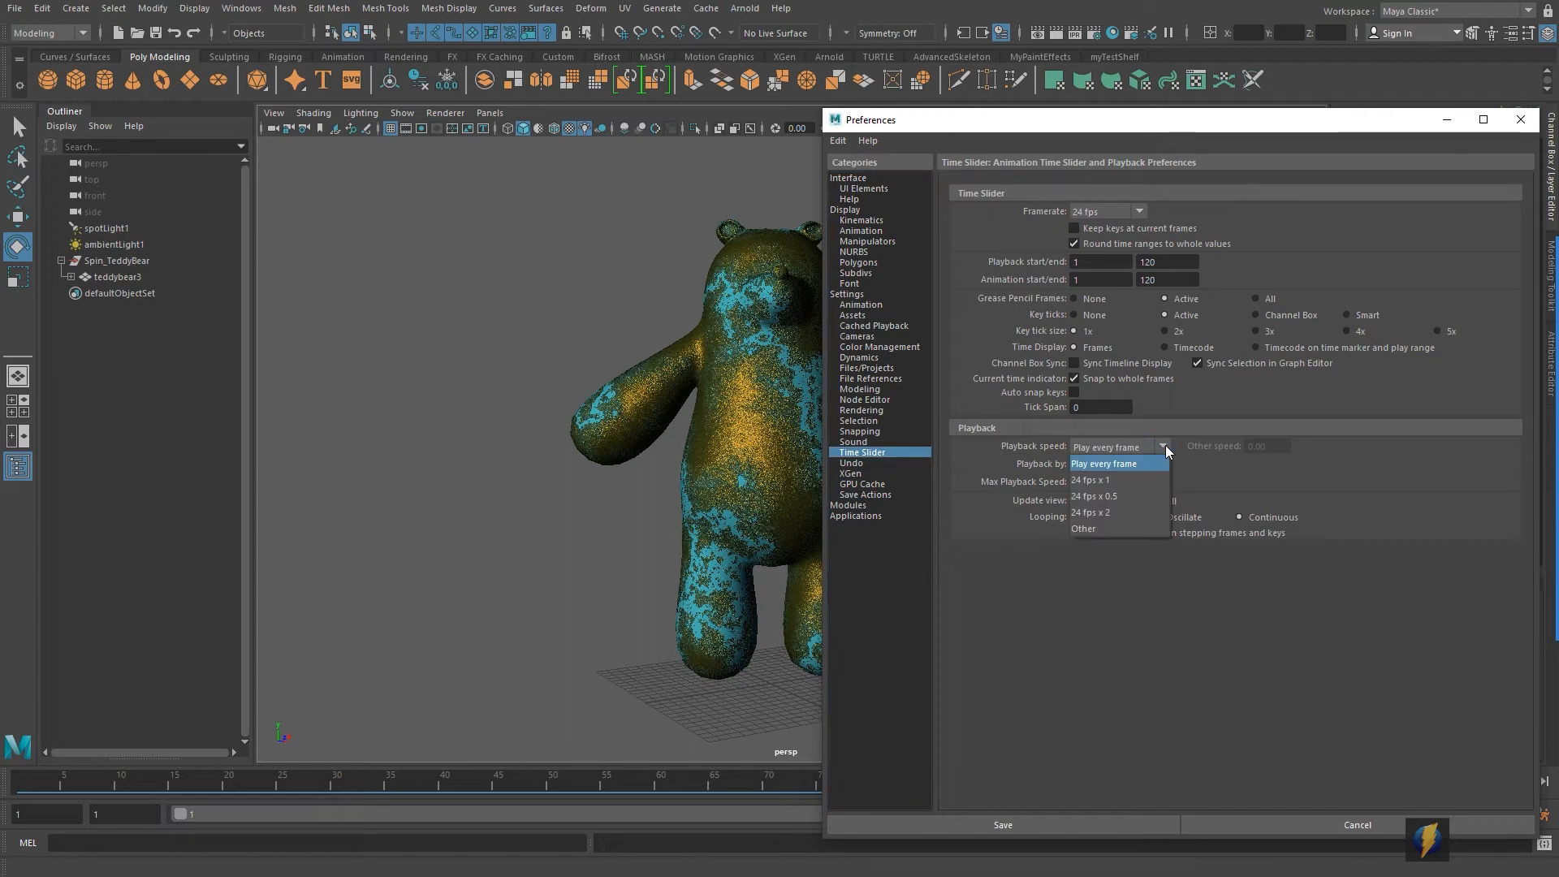
{"action": "left_click", "coordinate": [1117, 480]}
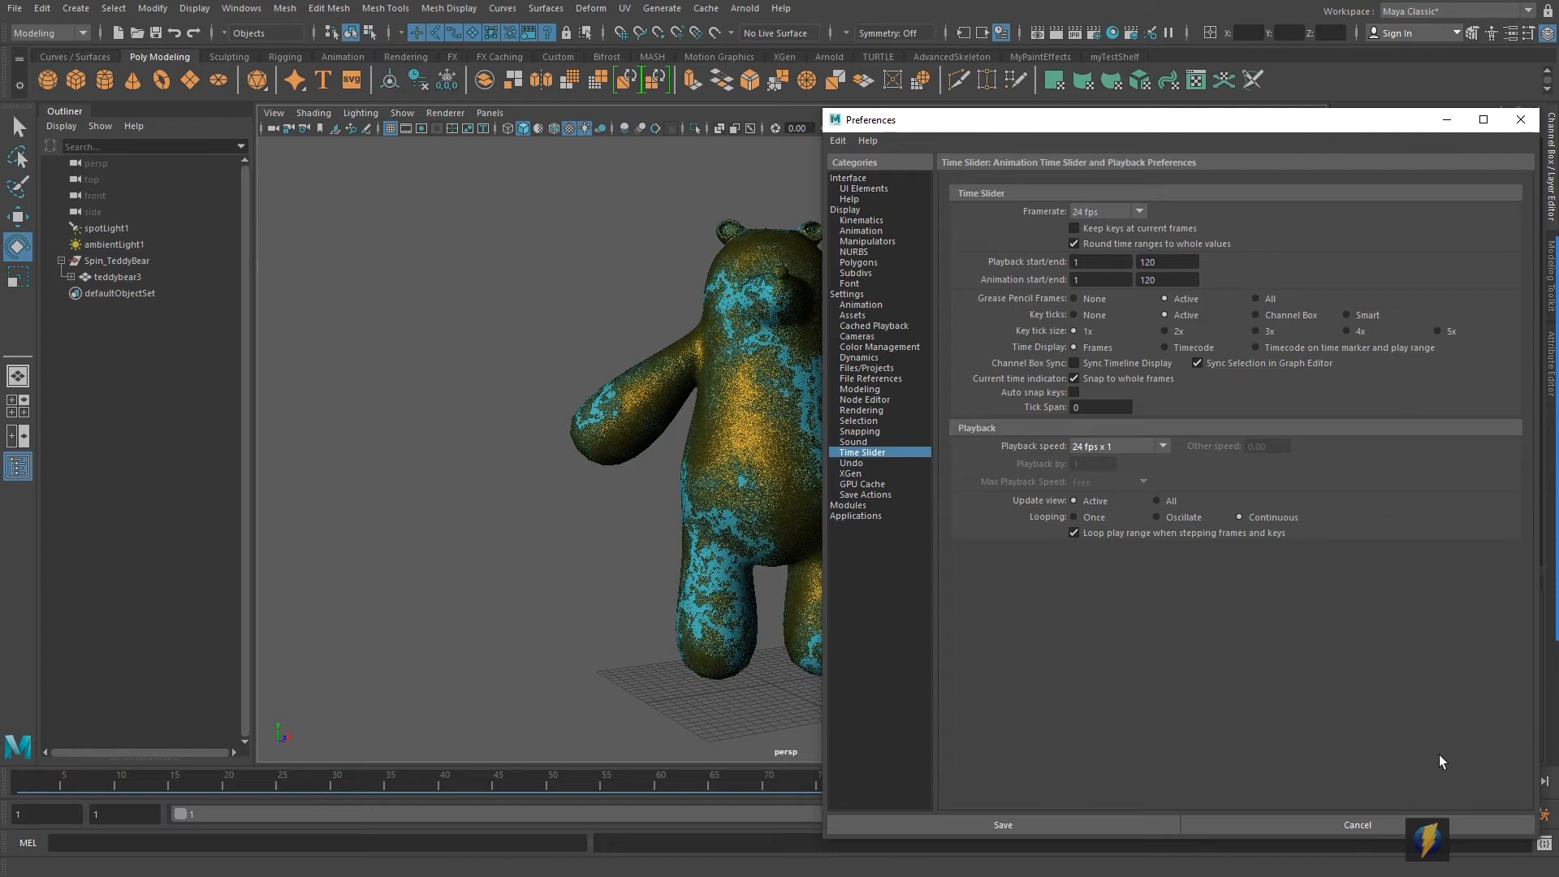
{"action": "left_click", "coordinate": [1138, 820]}
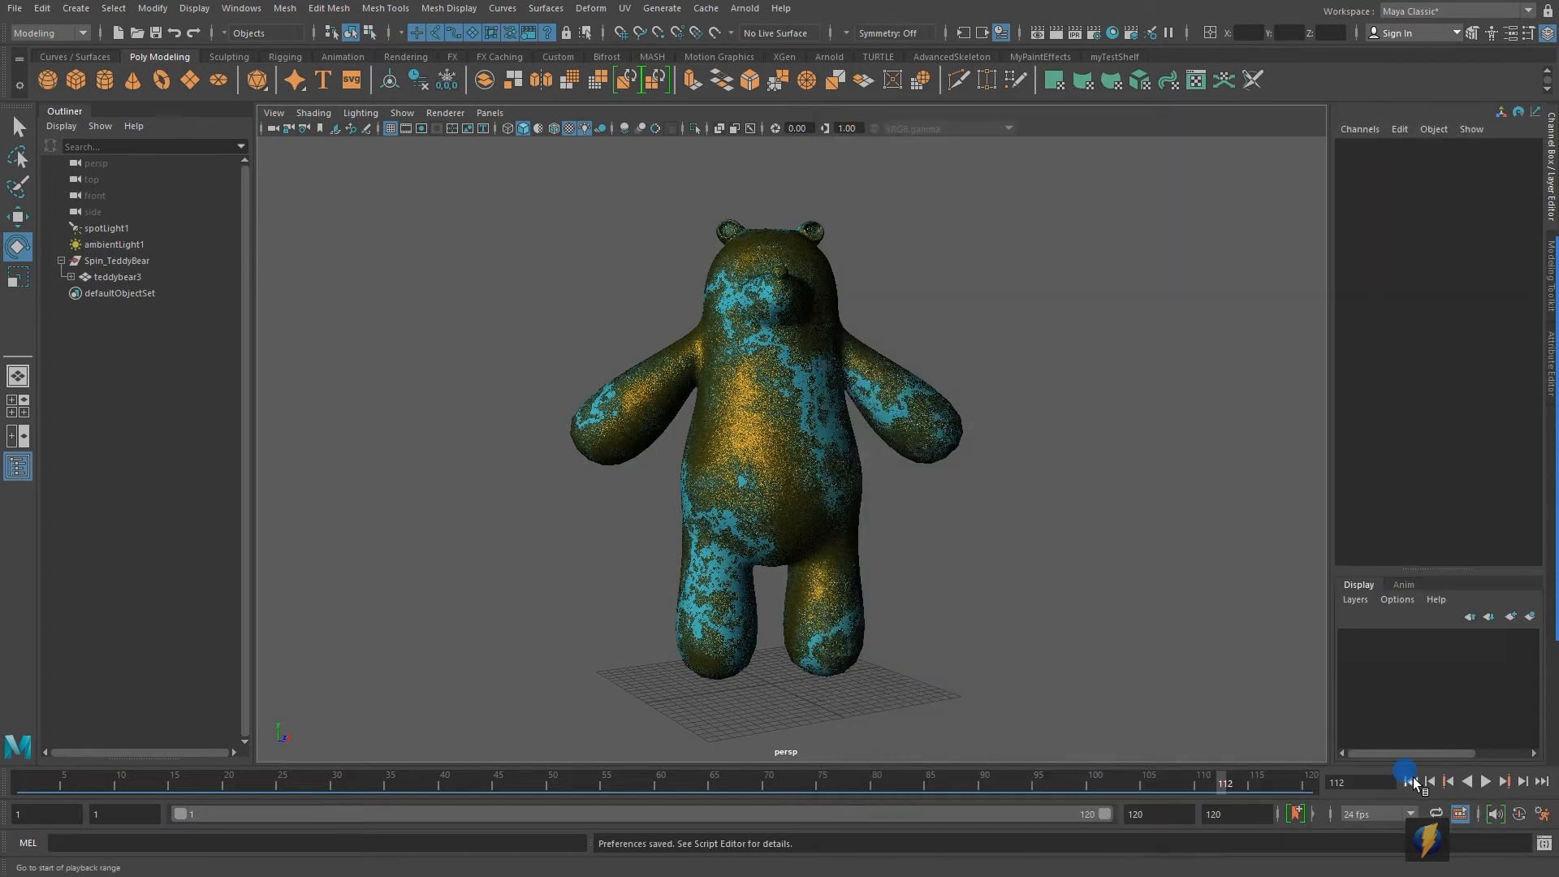
Rewind to the start of the playback range and play the full spin to check its timing, stopping the playback
{"action": "left_click", "coordinate": [1410, 781]}
{"action": "left_click", "coordinate": [1485, 781]}
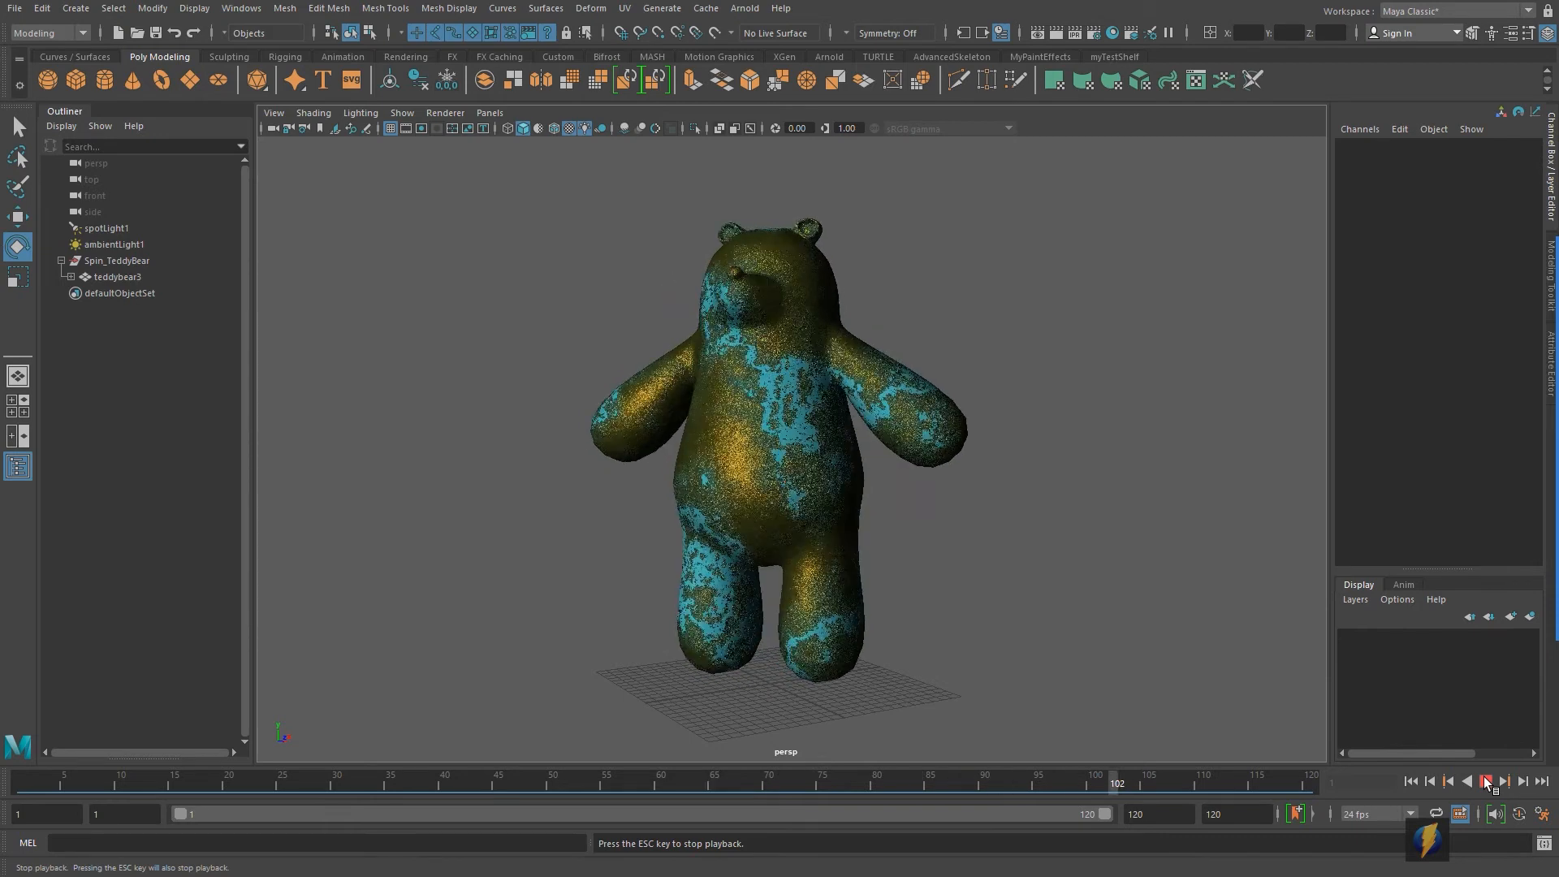
{"action": "left_click", "coordinate": [1487, 781]}
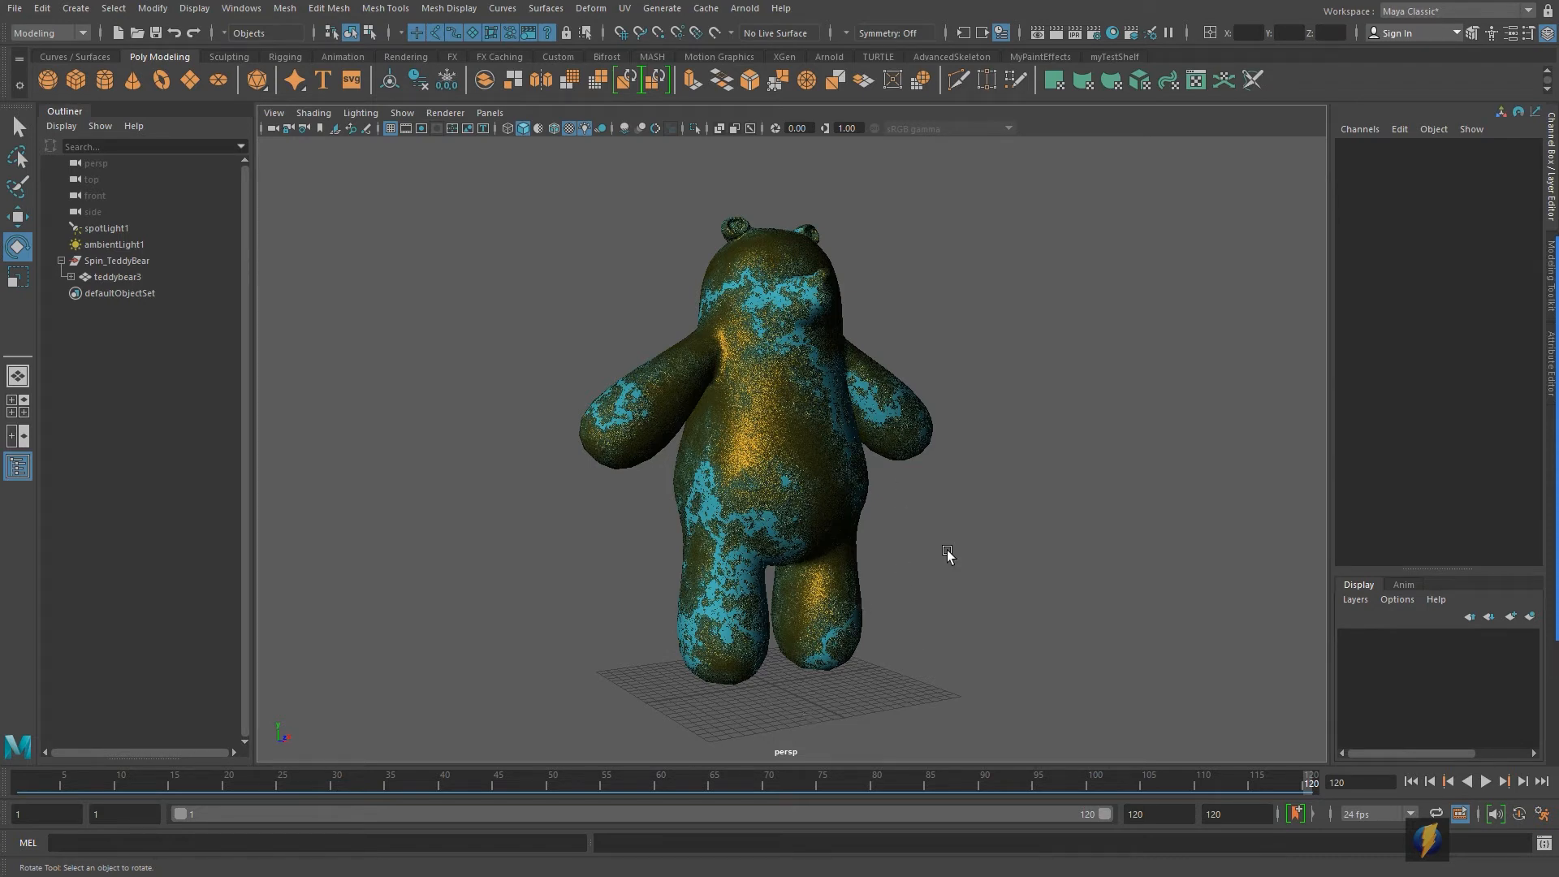
Examine the spinning bear from different angles and distances during playback, and stop the animation
{"action": "right_click_drag", "start_coordinate": [1046, 477], "coordinate": [635, 437], "text": "alt"}
{"action": "left_click_drag", "start_coordinate": [635, 437], "coordinate": [844, 500], "text": "alt"}
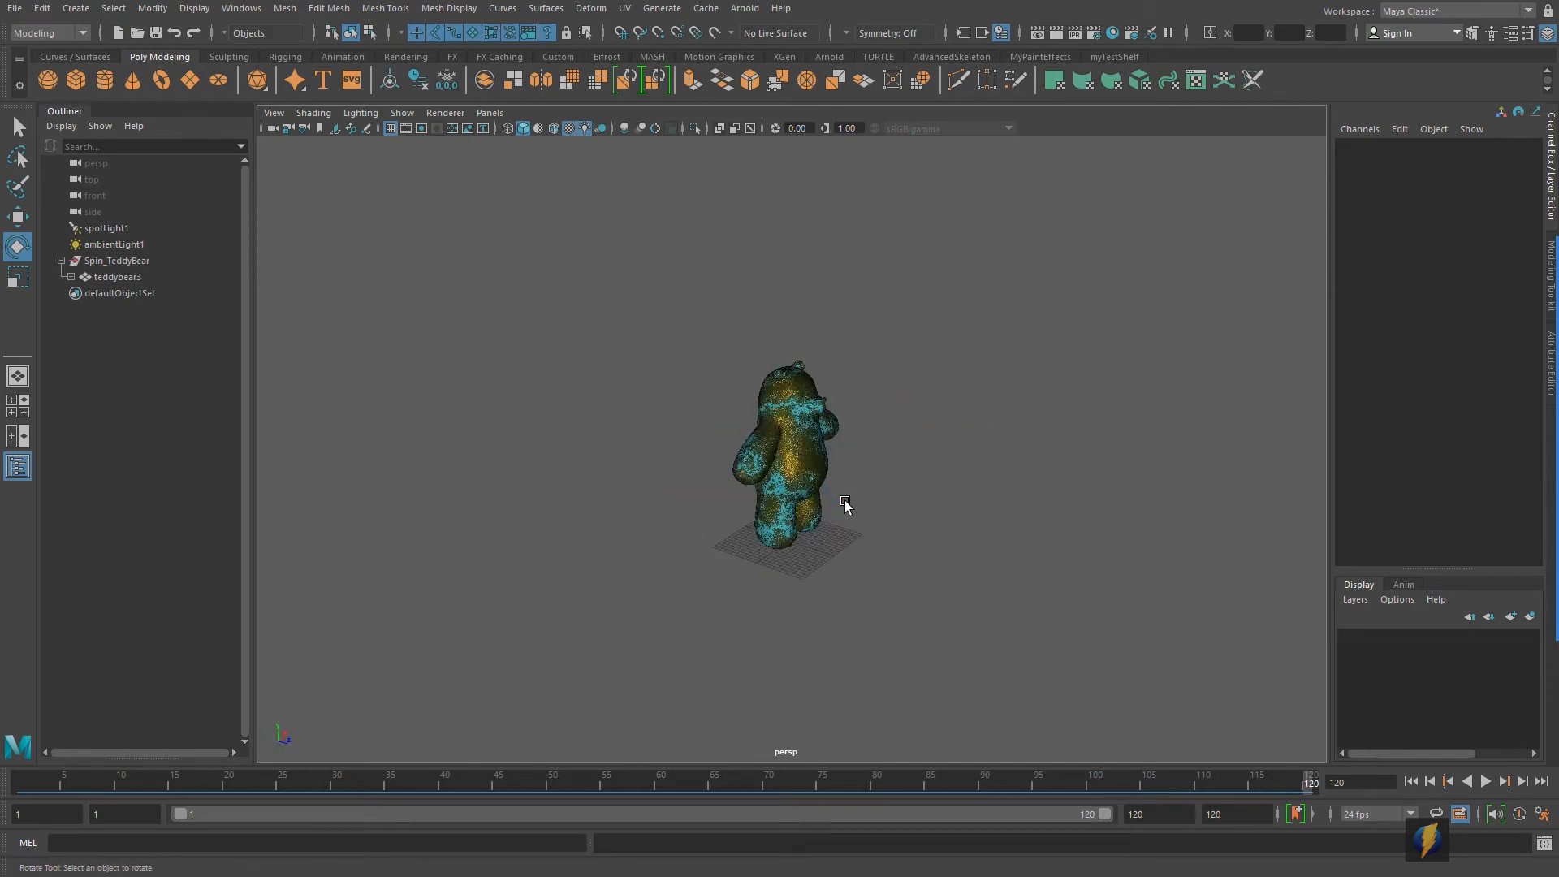
{"action": "left_click_drag", "start_coordinate": [790, 414], "coordinate": [792, 382], "text": "alt"}
{"action": "right_click_drag", "start_coordinate": [792, 382], "coordinate": [923, 459], "text": "alt"}
{"action": "mouse_move", "coordinate": [923, 460]}
{"action": "left_mouse_down", "text": "alt"}
{"action": "mouse_move", "coordinate": [846, 470]}
{"action": "mouse_move", "coordinate": [974, 477]}
{"action": "mouse_move", "coordinate": [682, 467]}
{"action": "mouse_move", "coordinate": [933, 475]}
{"action": "left_mouse_up", "text": "alt"}
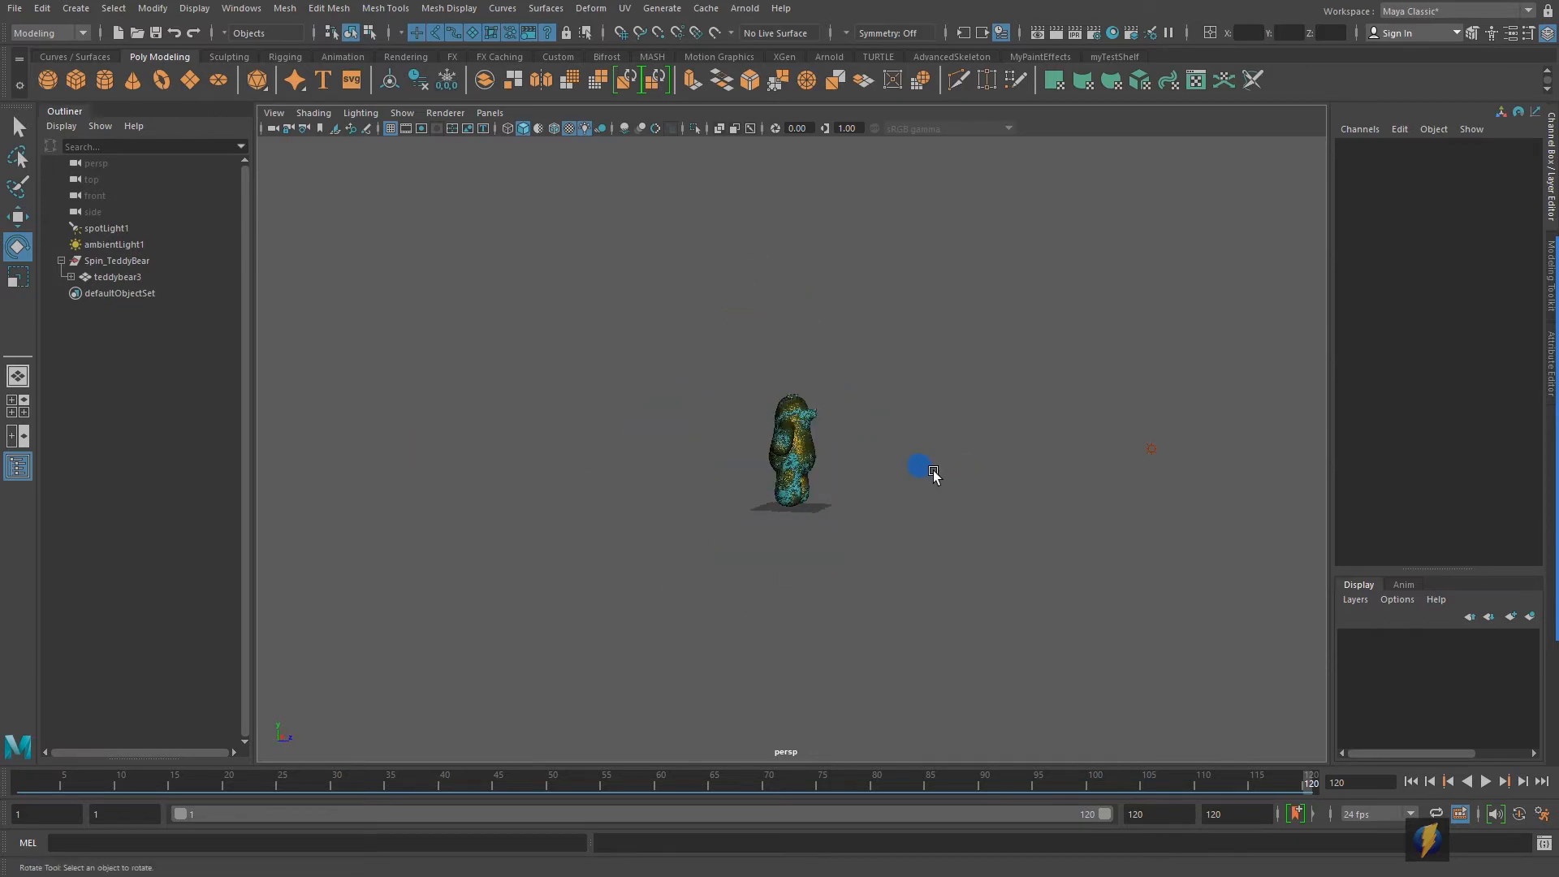
{"action": "left_click", "coordinate": [1485, 781]}
{"action": "left_click_drag", "start_coordinate": [978, 528], "coordinate": [713, 525], "text": "alt"}
{"action": "right_click_drag", "start_coordinate": [714, 525], "coordinate": [1139, 530], "text": "alt"}
{"action": "left_click_drag", "start_coordinate": [719, 566], "coordinate": [902, 562], "text": "alt"}
{"action": "right_click_drag", "start_coordinate": [970, 549], "coordinate": [813, 542], "text": "alt"}
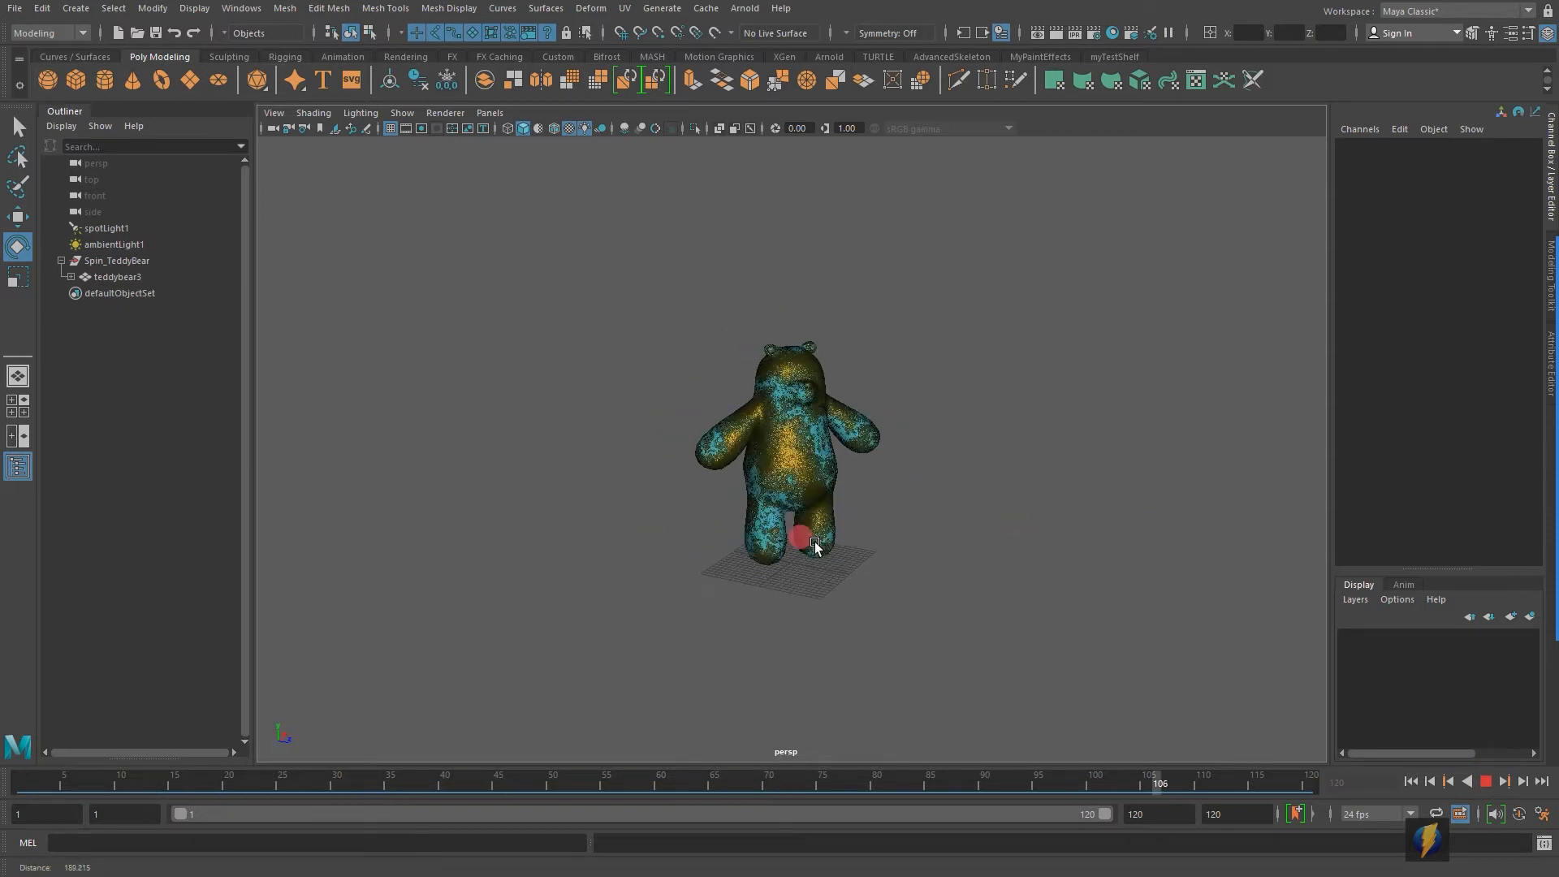
{"action": "left_click", "coordinate": [1486, 781]}
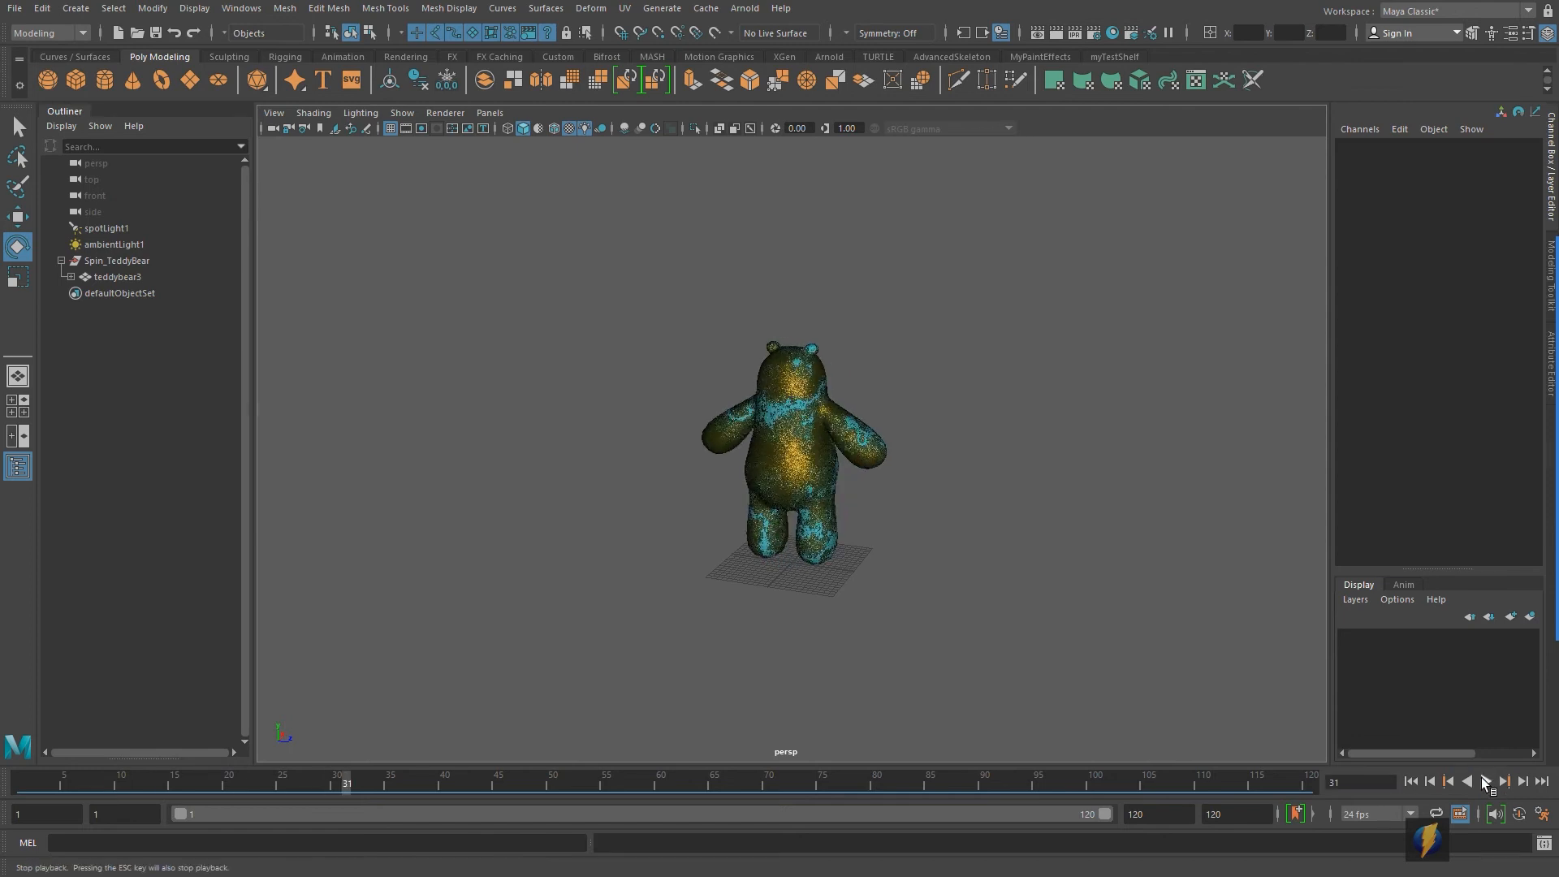
Return to the start of the playback range and create a new camera named TurnTableCamera
{"action": "left_click", "coordinate": [1410, 781]}
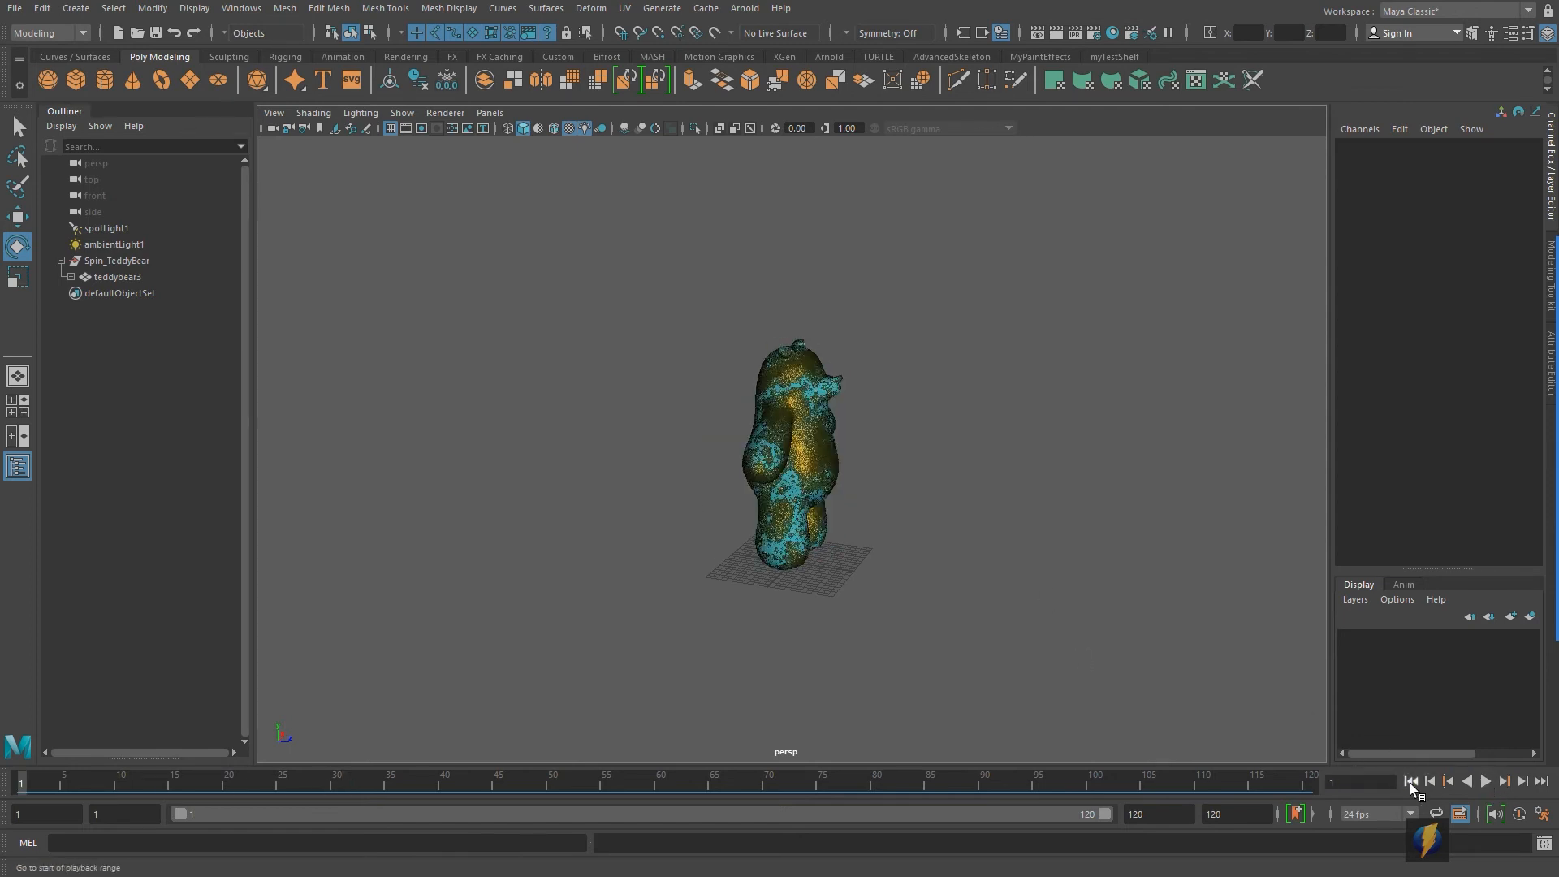
{"action": "left_click", "coordinate": [82, 12]}
{"action": "mouse_move", "coordinate": [162, 115]}
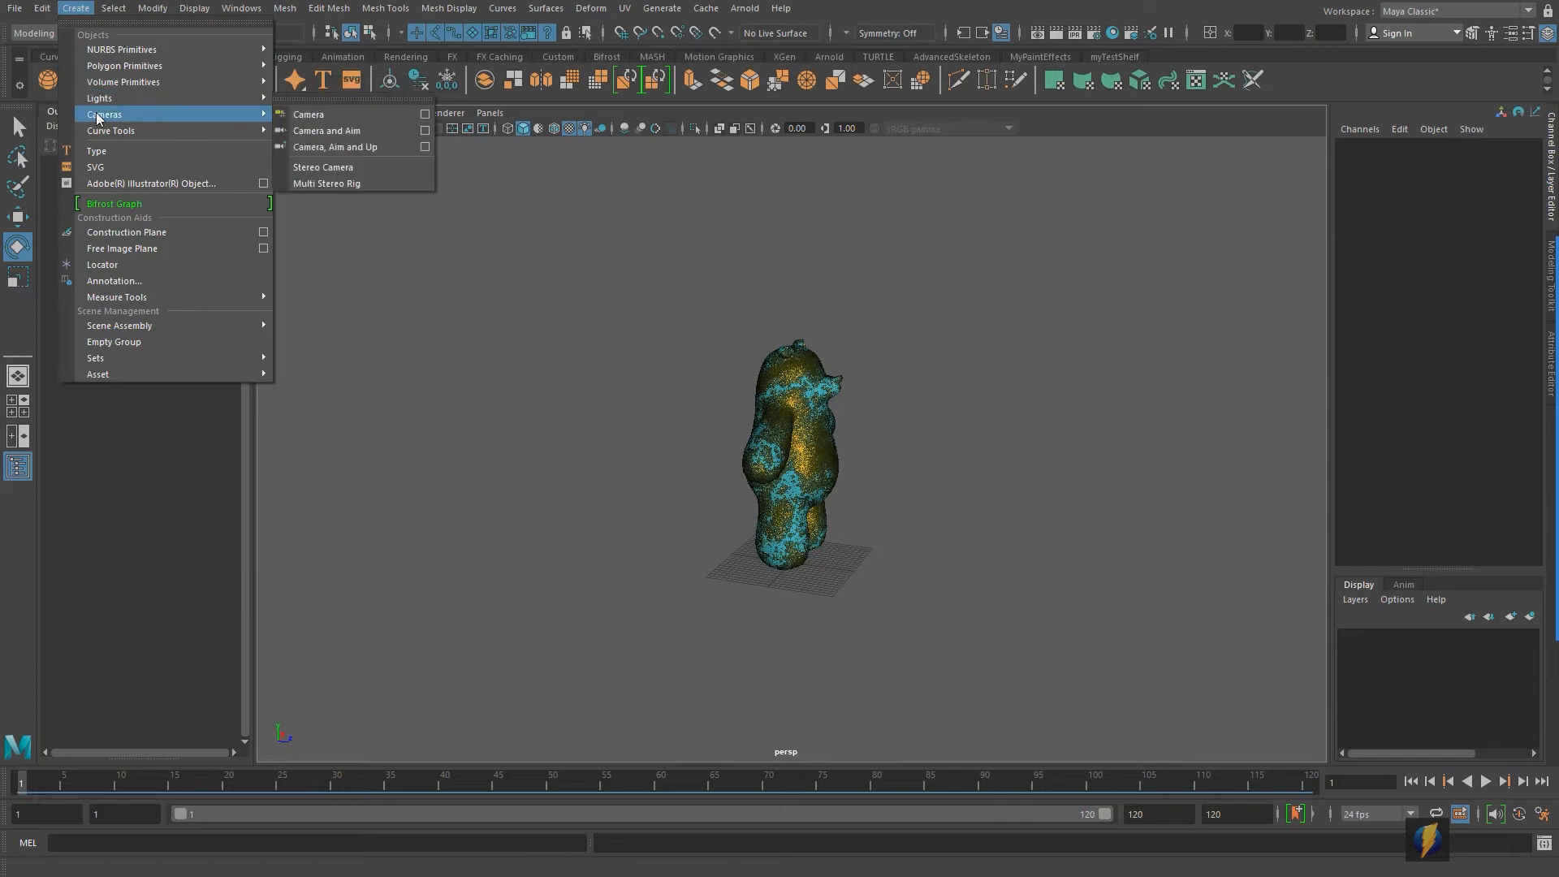
{"action": "left_click", "coordinate": [302, 121]}
{"action": "left_click", "coordinate": [1362, 146]}
{"action": "type", "text": "Turn"}
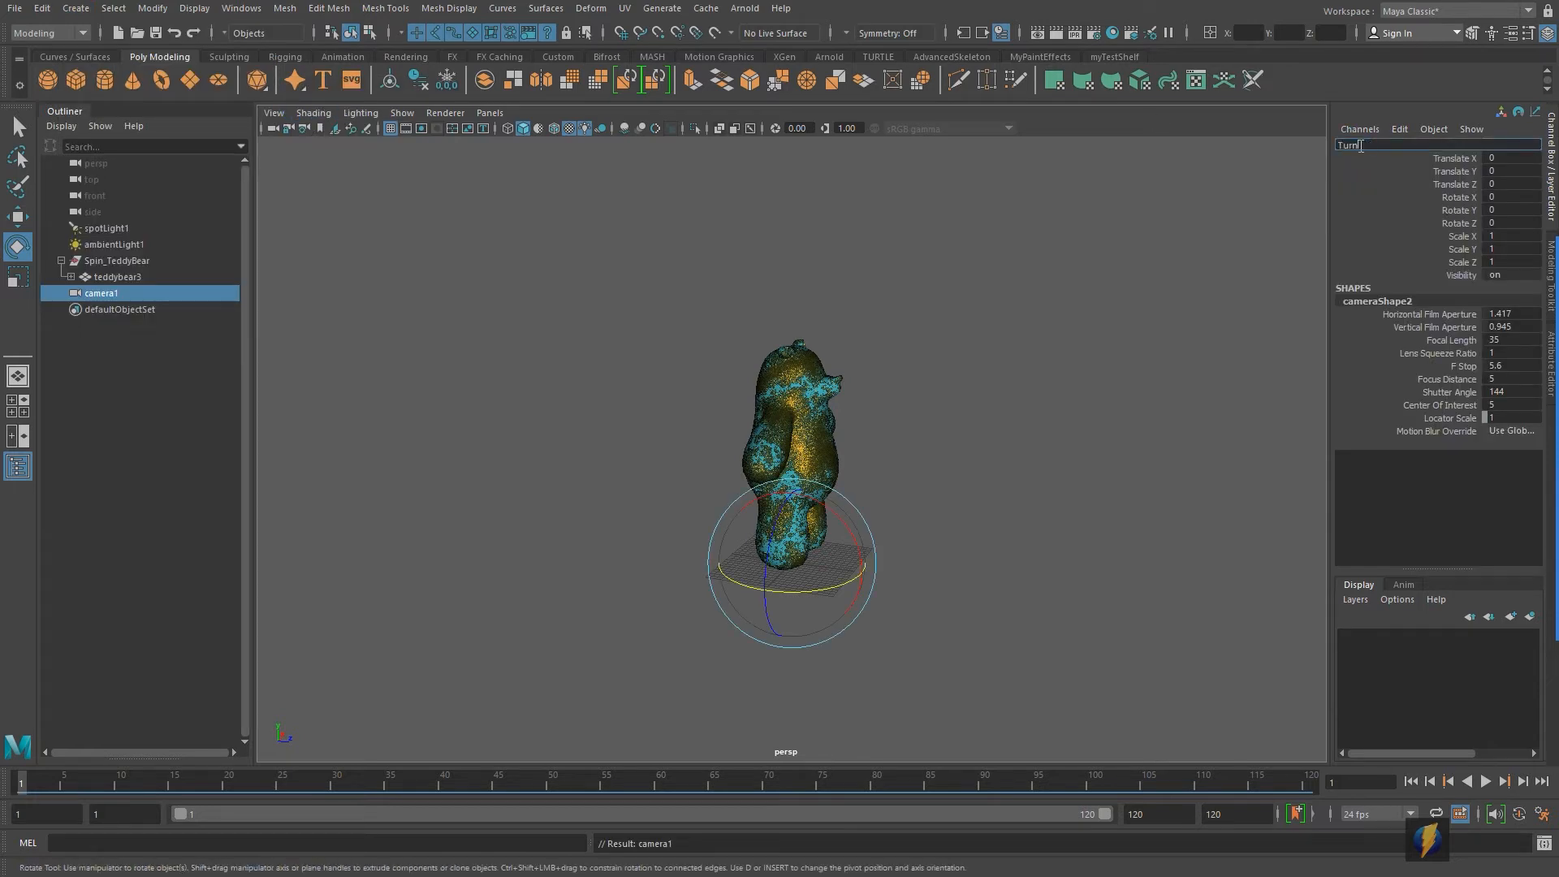
{"action": "type", "text": "tableCamera"}
{"action": "key", "text": "Return"}
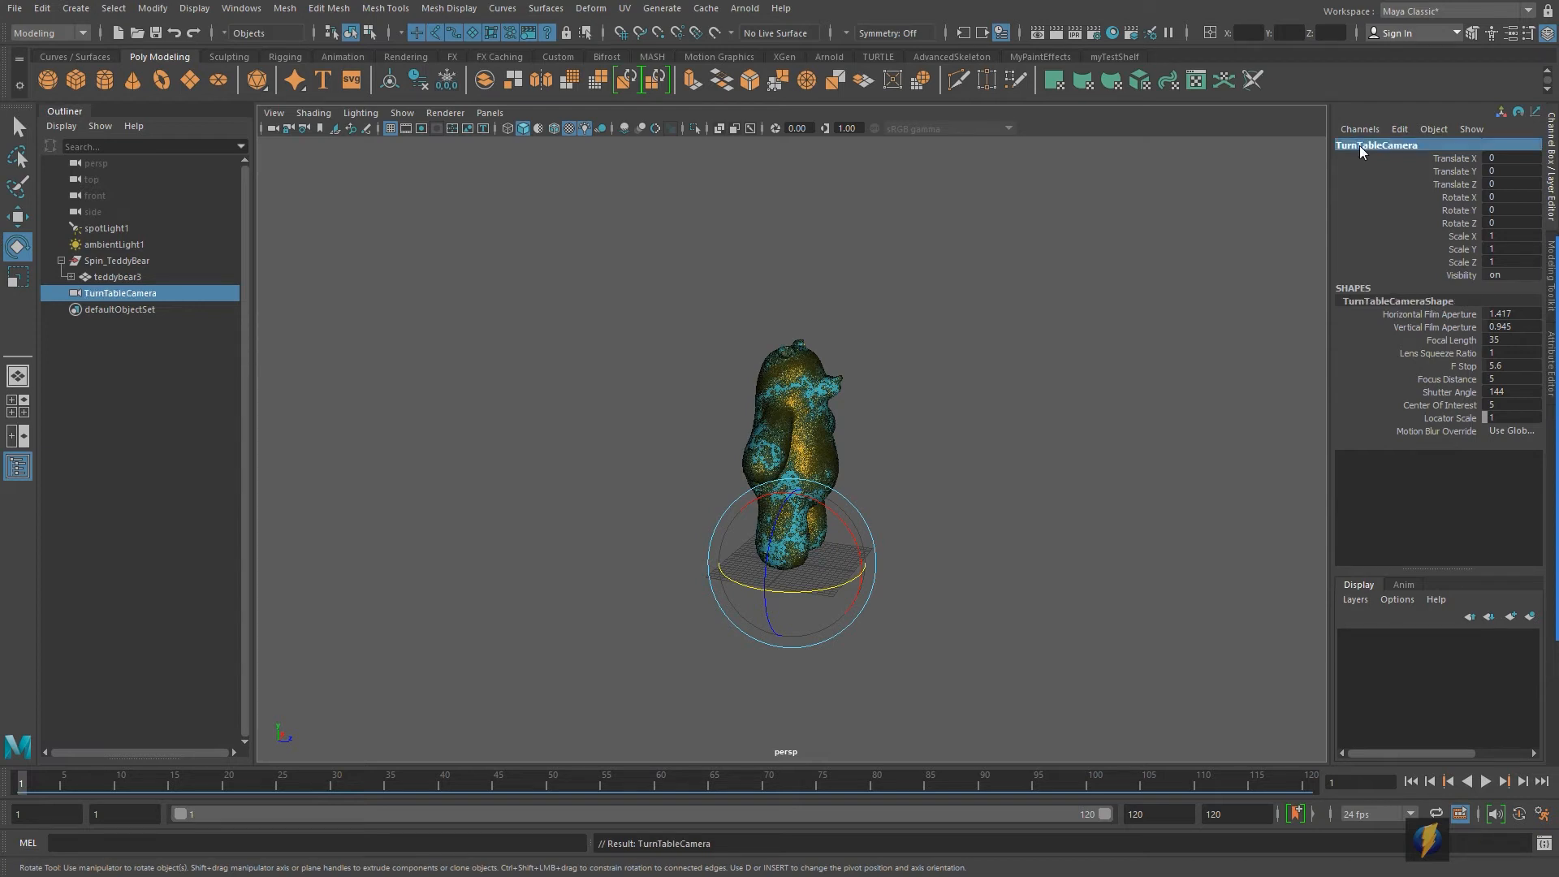
Switch the top viewport to look through TurnTableCamera, pull the camera back from the origin and maximize that view
{"action": "key", "text": "space"}
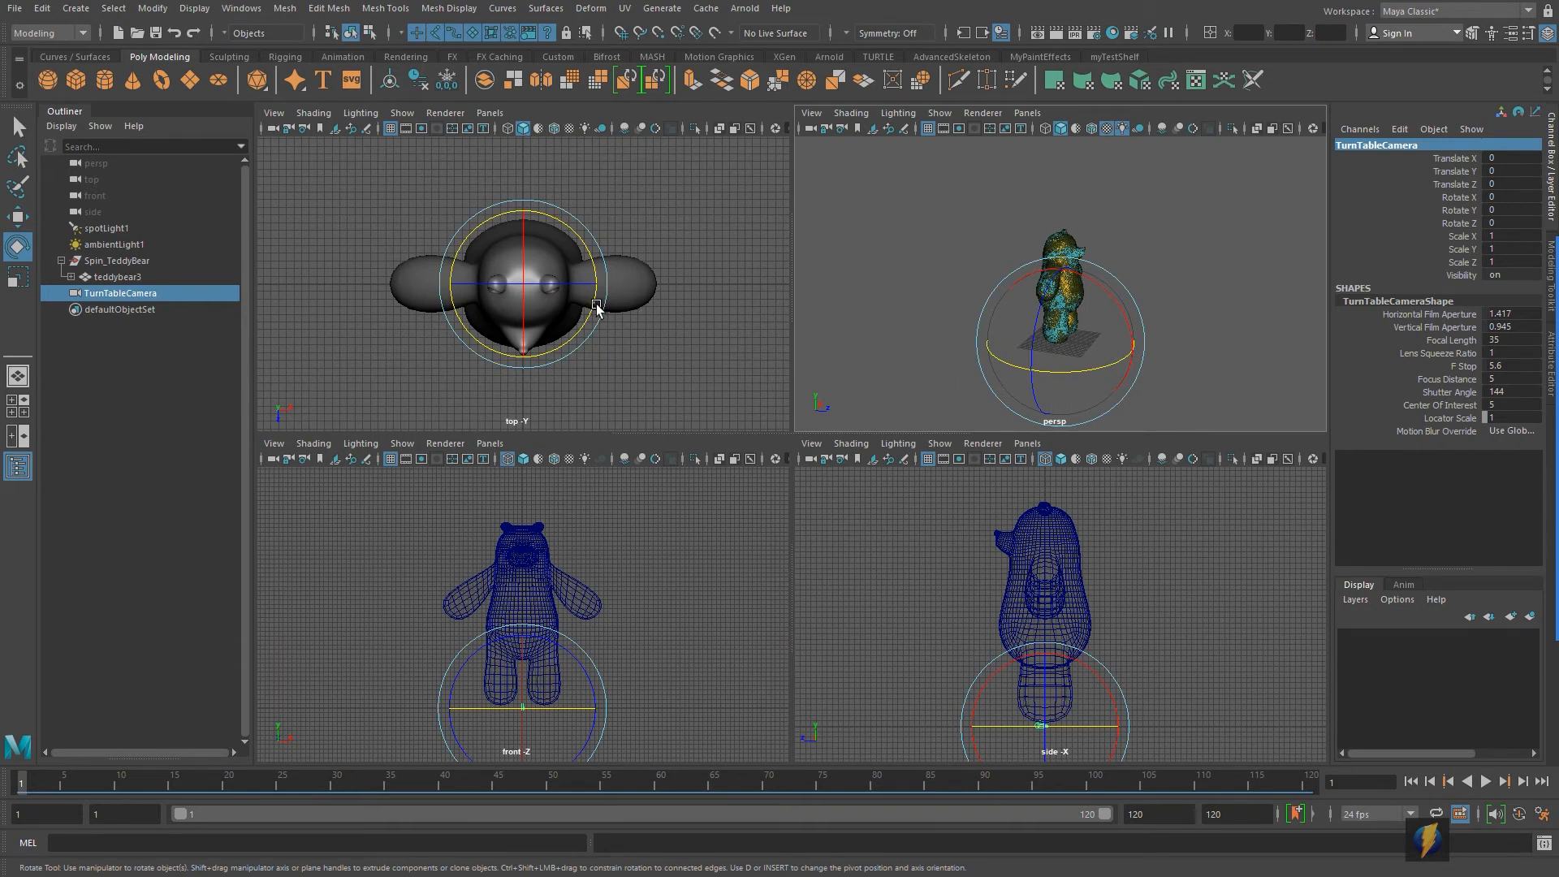
{"action": "left_click", "coordinate": [490, 114]}
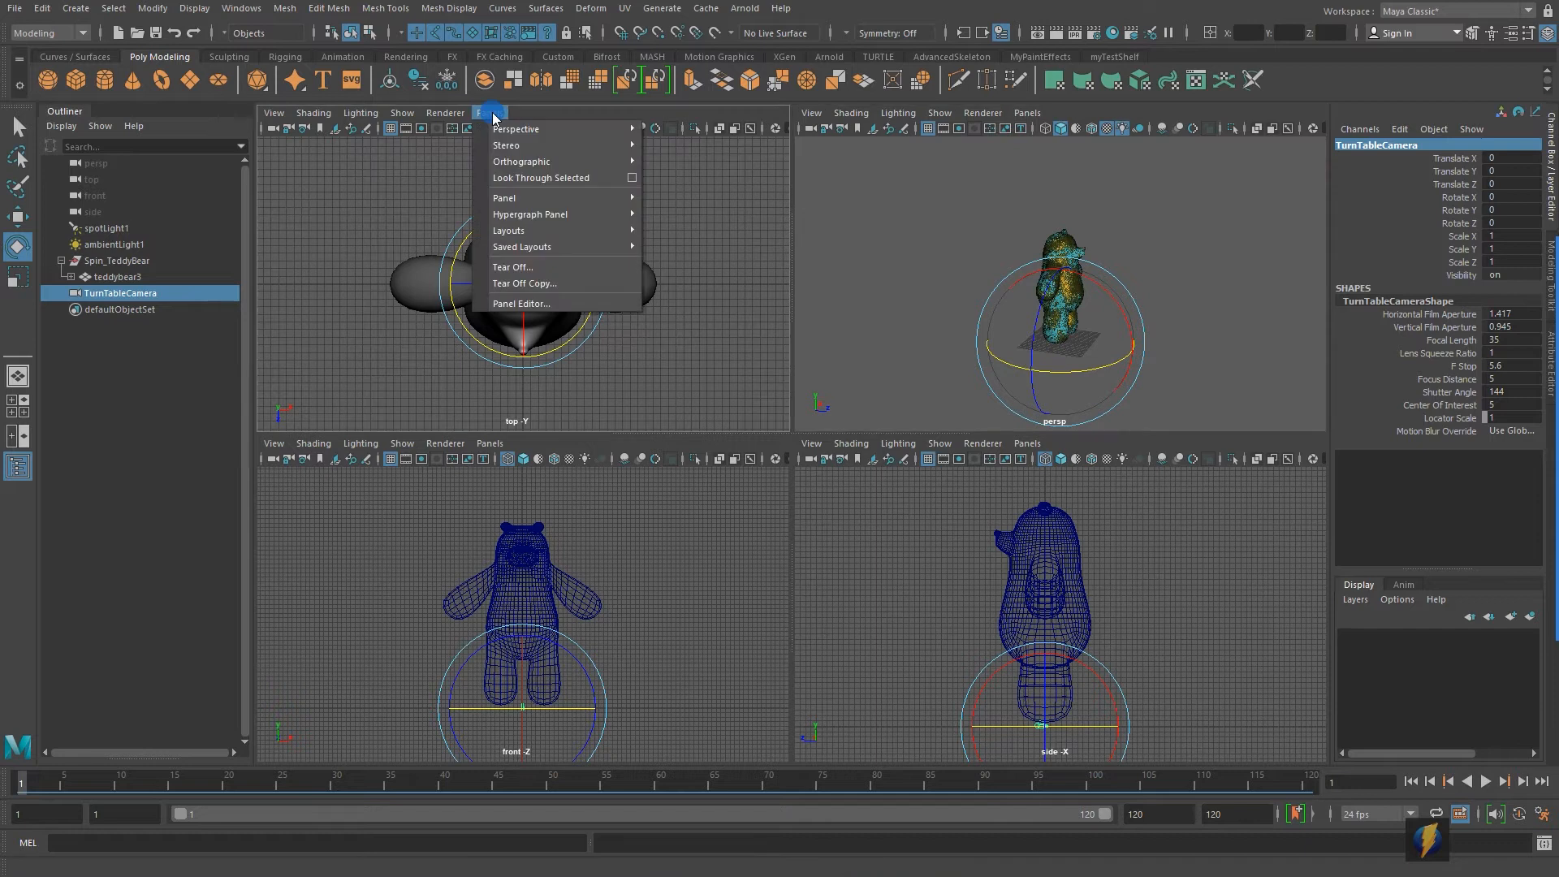
{"action": "mouse_move", "coordinate": [524, 129]}
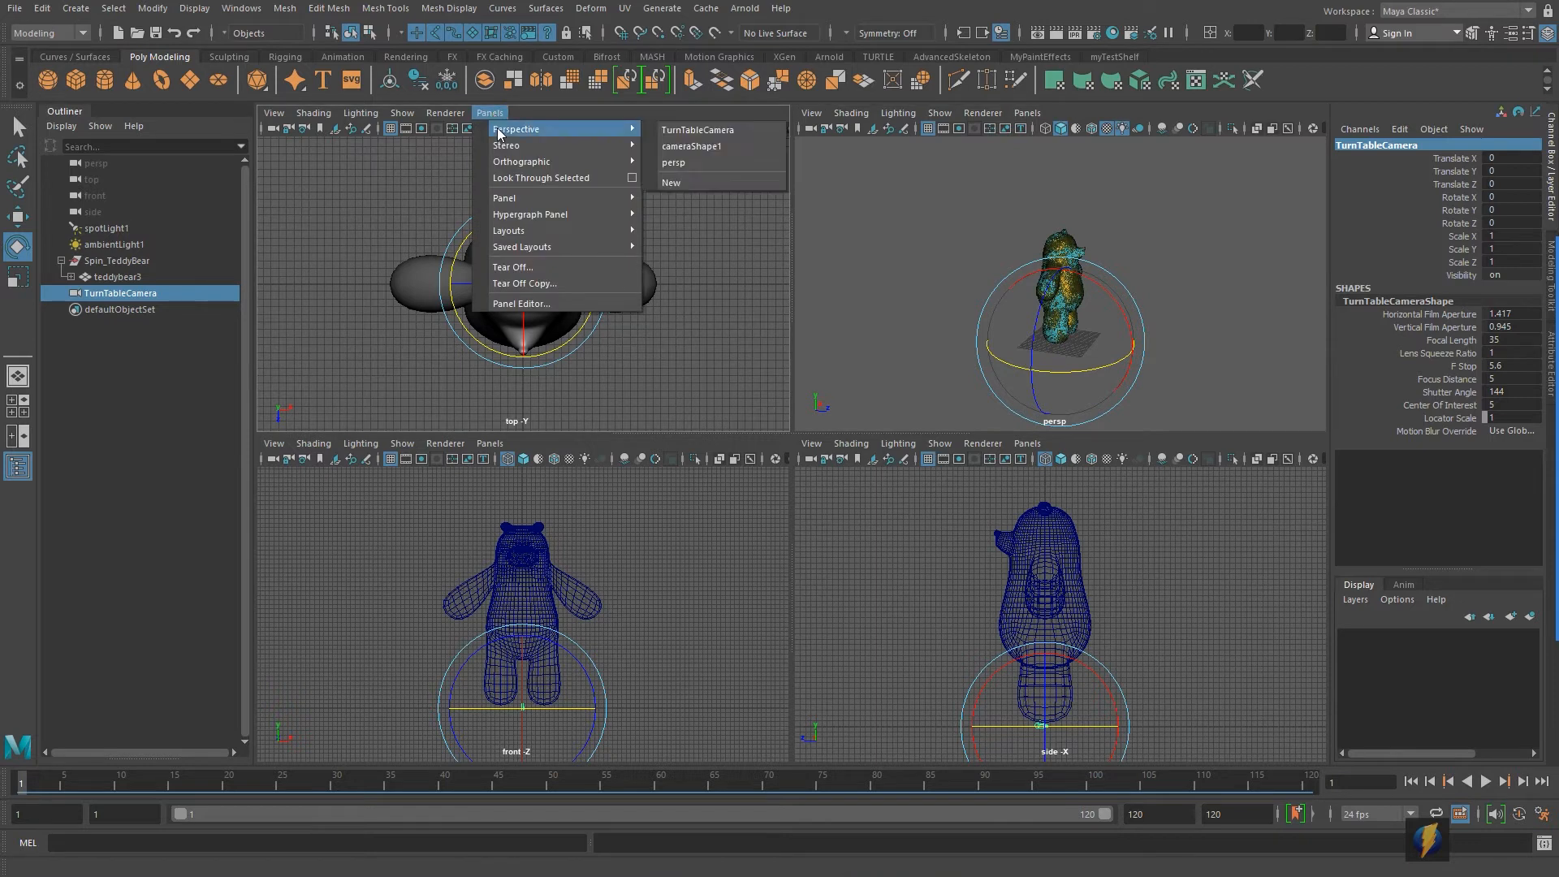
{"action": "left_click", "coordinate": [729, 134]}
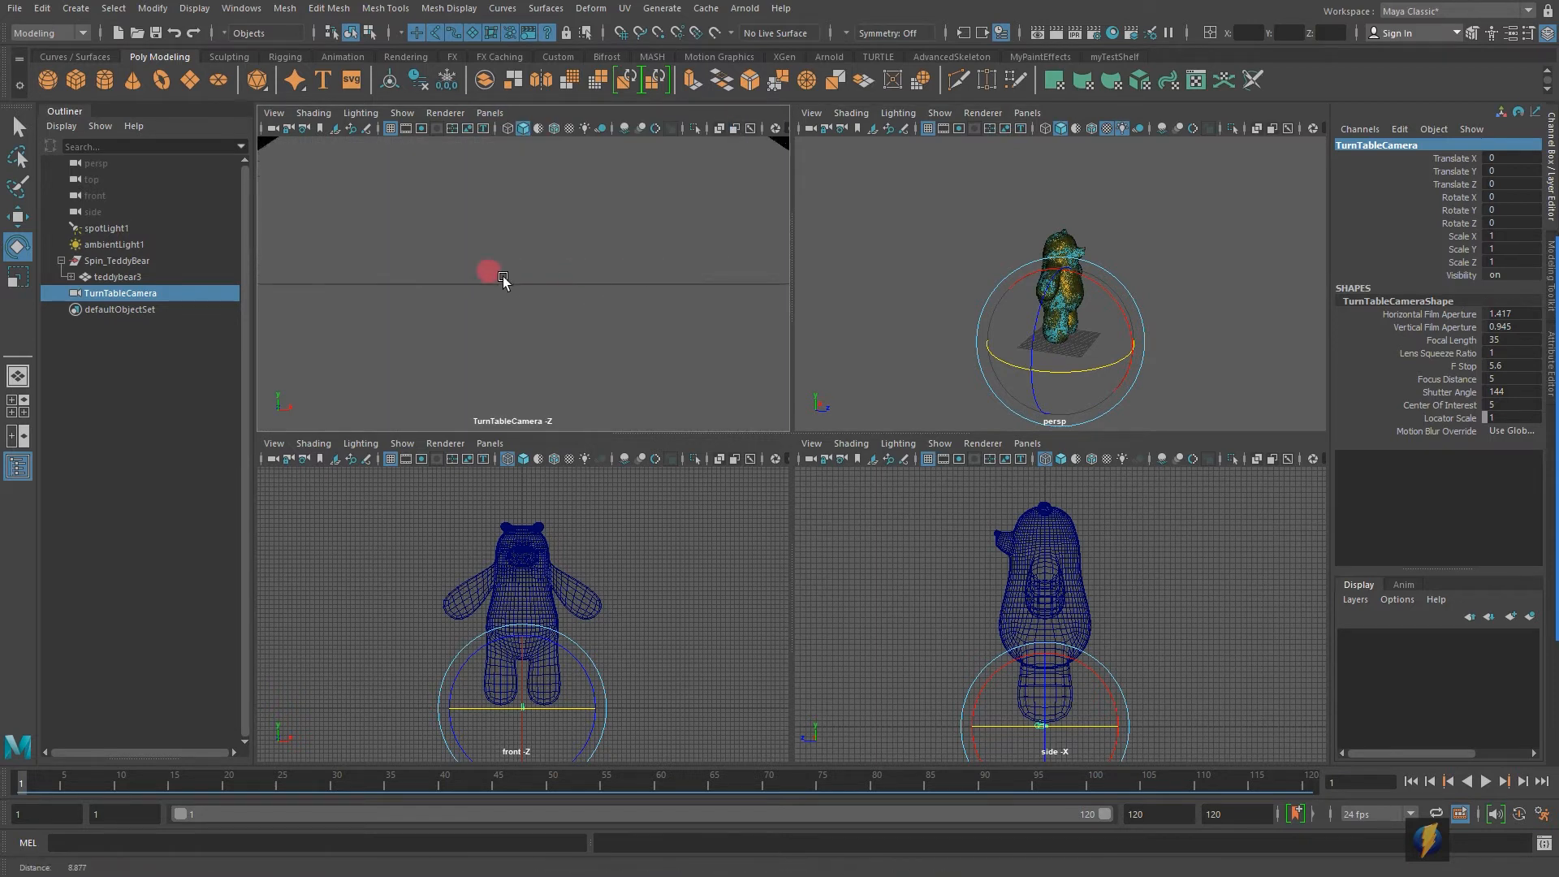
{"action": "scroll", "coordinate": [536, 285], "scroll_direction": "down", "scroll_amount": 5}
{"action": "key", "text": "space"}
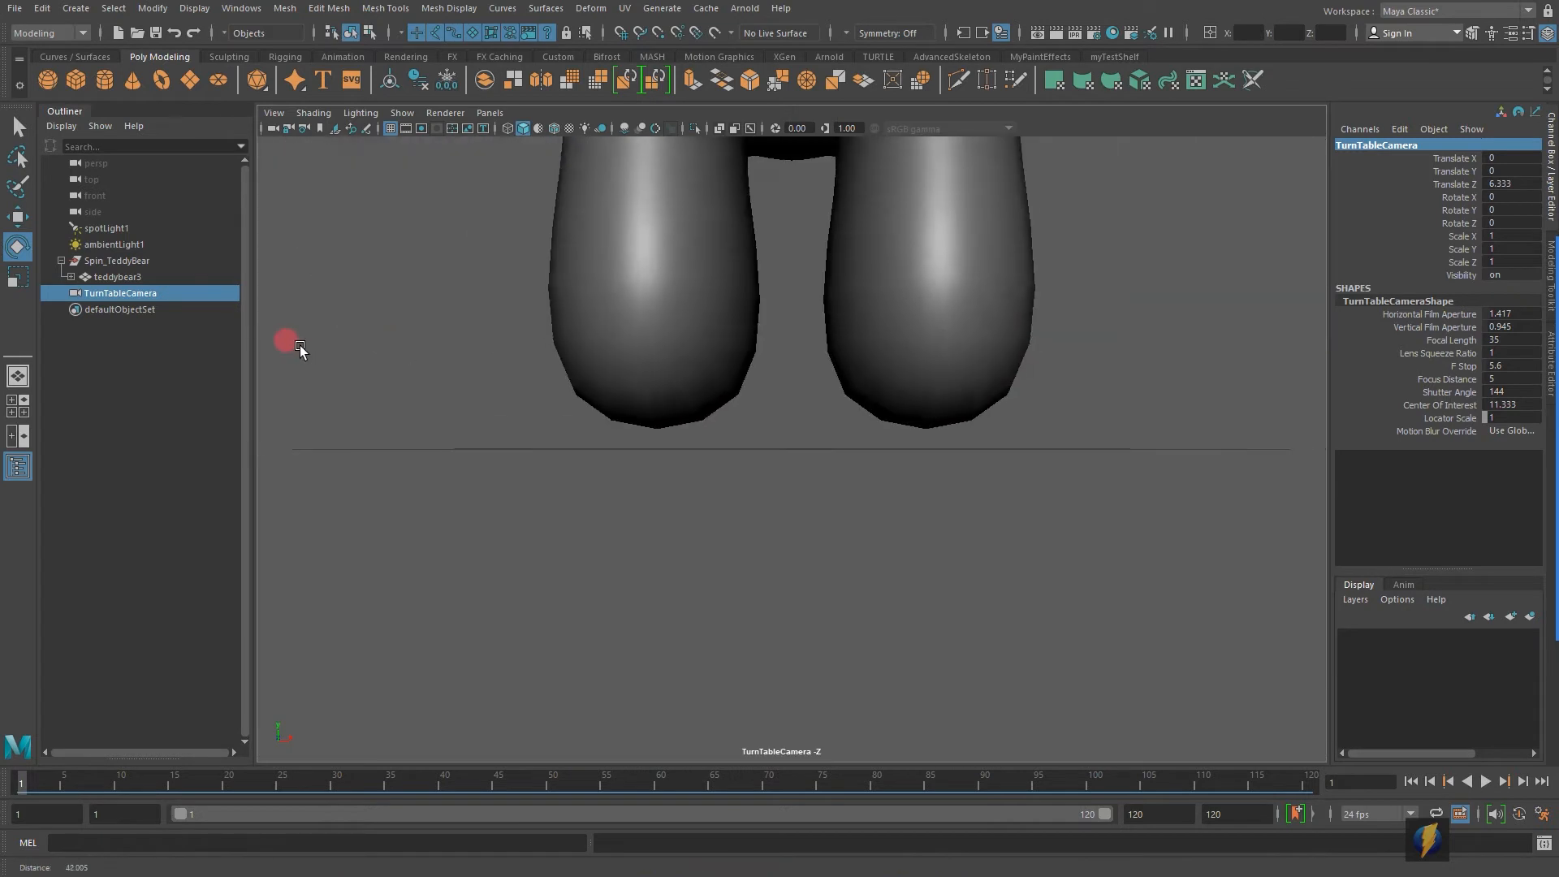
Frame the whole bear through TurnTableCamera with textures and all lights displayed, orbiting to about -4.8 Rotate X and -32.8 Rotate Y
{"action": "key", "text": "a"}
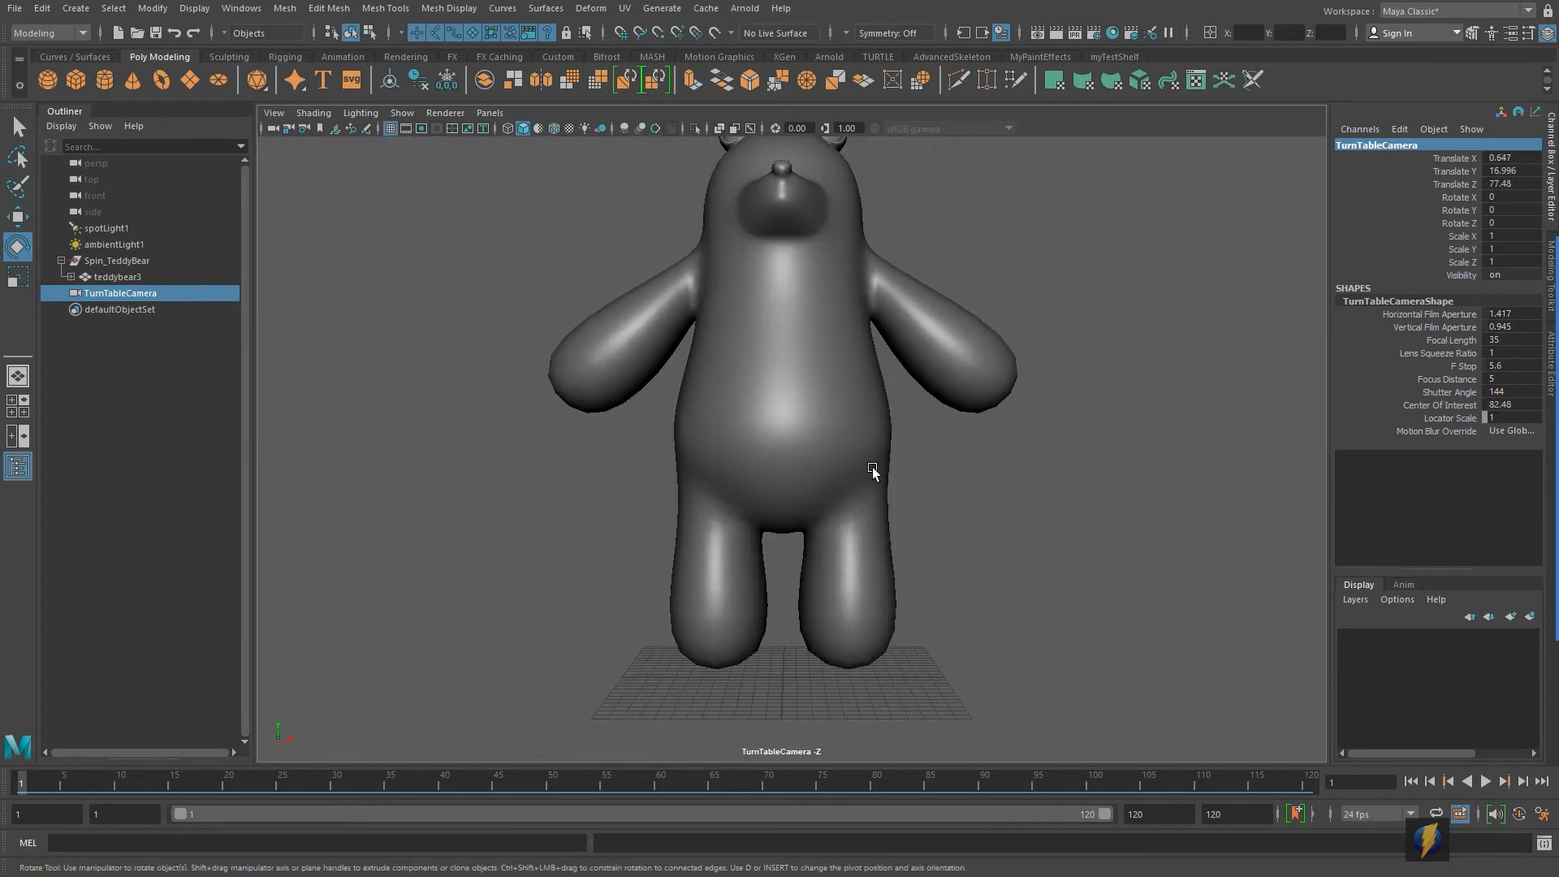
{"action": "key", "text": "6"}
{"action": "key", "text": "7"}
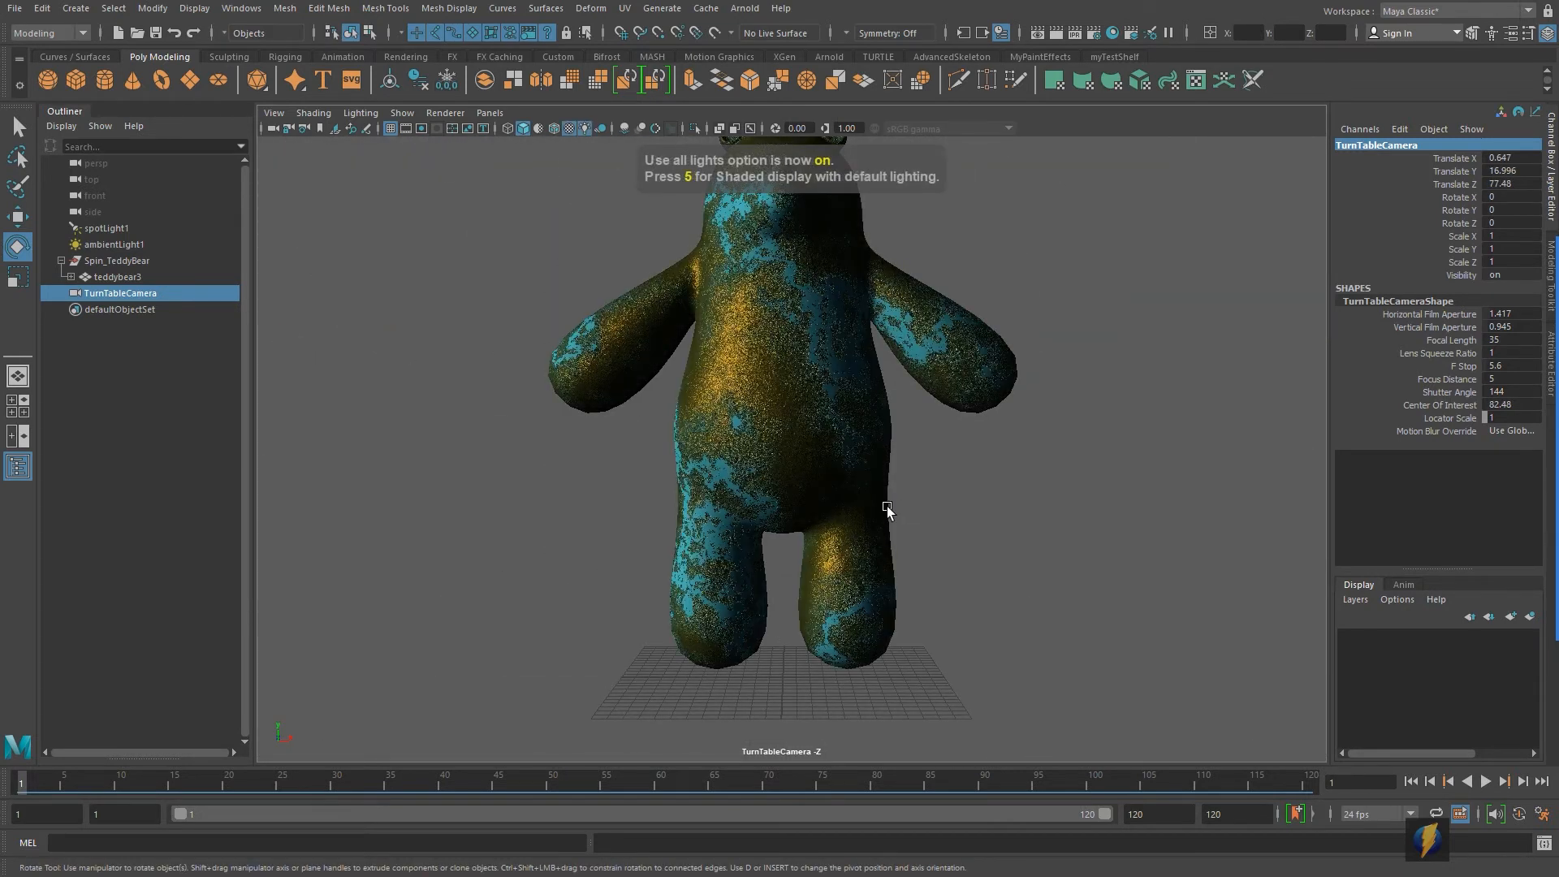
{"action": "left_click_drag", "start_coordinate": [839, 498], "coordinate": [726, 509], "text": "alt"}
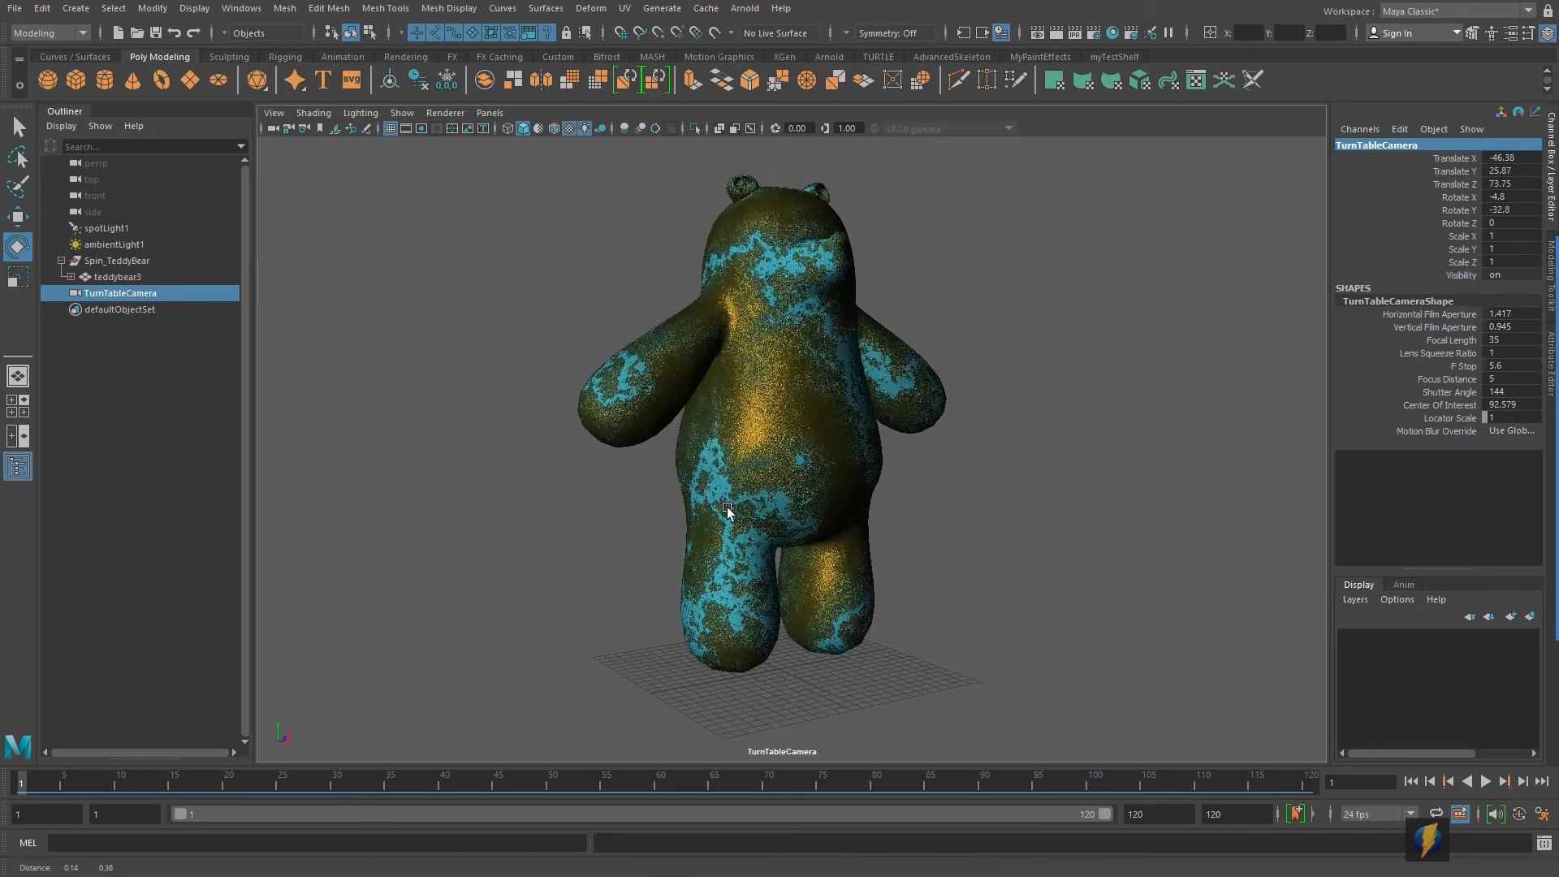
{"action": "middle_click_drag", "start_coordinate": [727, 508], "coordinate": [722, 521], "text": "alt"}
{"action": "right_click_drag", "start_coordinate": [722, 521], "coordinate": [729, 515], "text": "alt"}
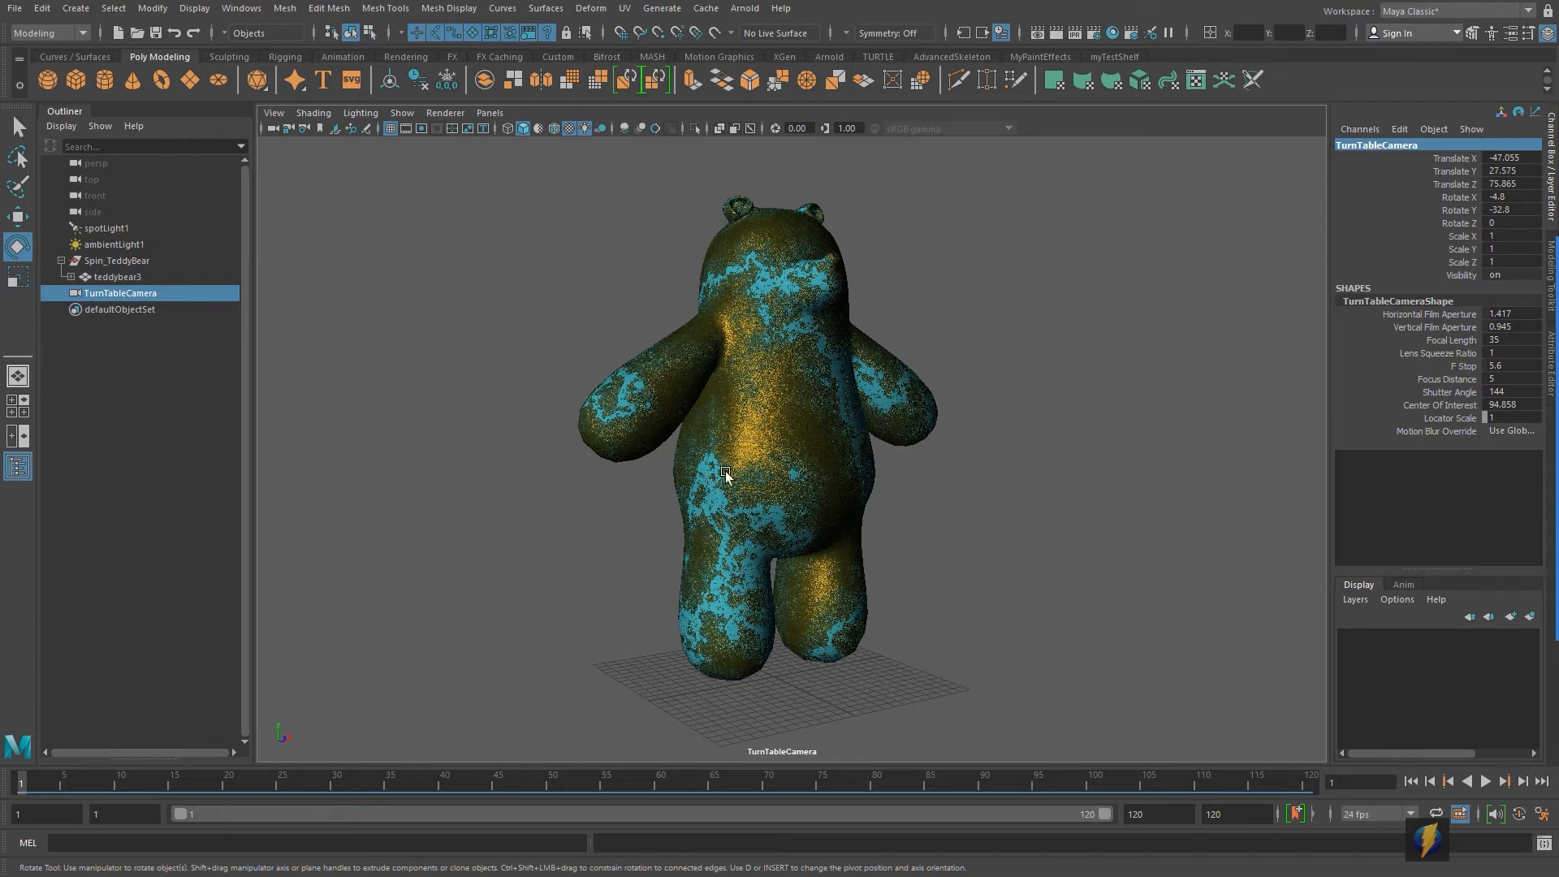
{"action": "left_click", "coordinate": [1524, 487]}
{"action": "mouse_move", "coordinate": [1128, 574]}
{"action": "left_mouse_down"}
{"action": "mouse_move", "coordinate": [1147, 312]}
{"action": "mouse_move", "coordinate": [816, 145]}
{"action": "mouse_move", "coordinate": [344, 401]}
{"action": "mouse_move", "coordinate": [335, 631]}
{"action": "mouse_move", "coordinate": [1256, 757]}
{"action": "mouse_move", "coordinate": [1257, 318]}
{"action": "mouse_move", "coordinate": [1226, 469]}
{"action": "mouse_move", "coordinate": [1230, 220]}
{"action": "mouse_move", "coordinate": [295, 97]}
{"action": "mouse_move", "coordinate": [1216, 132]}
{"action": "mouse_move", "coordinate": [1009, 680]}
{"action": "mouse_move", "coordinate": [572, 684]}
{"action": "left_mouse_up"}
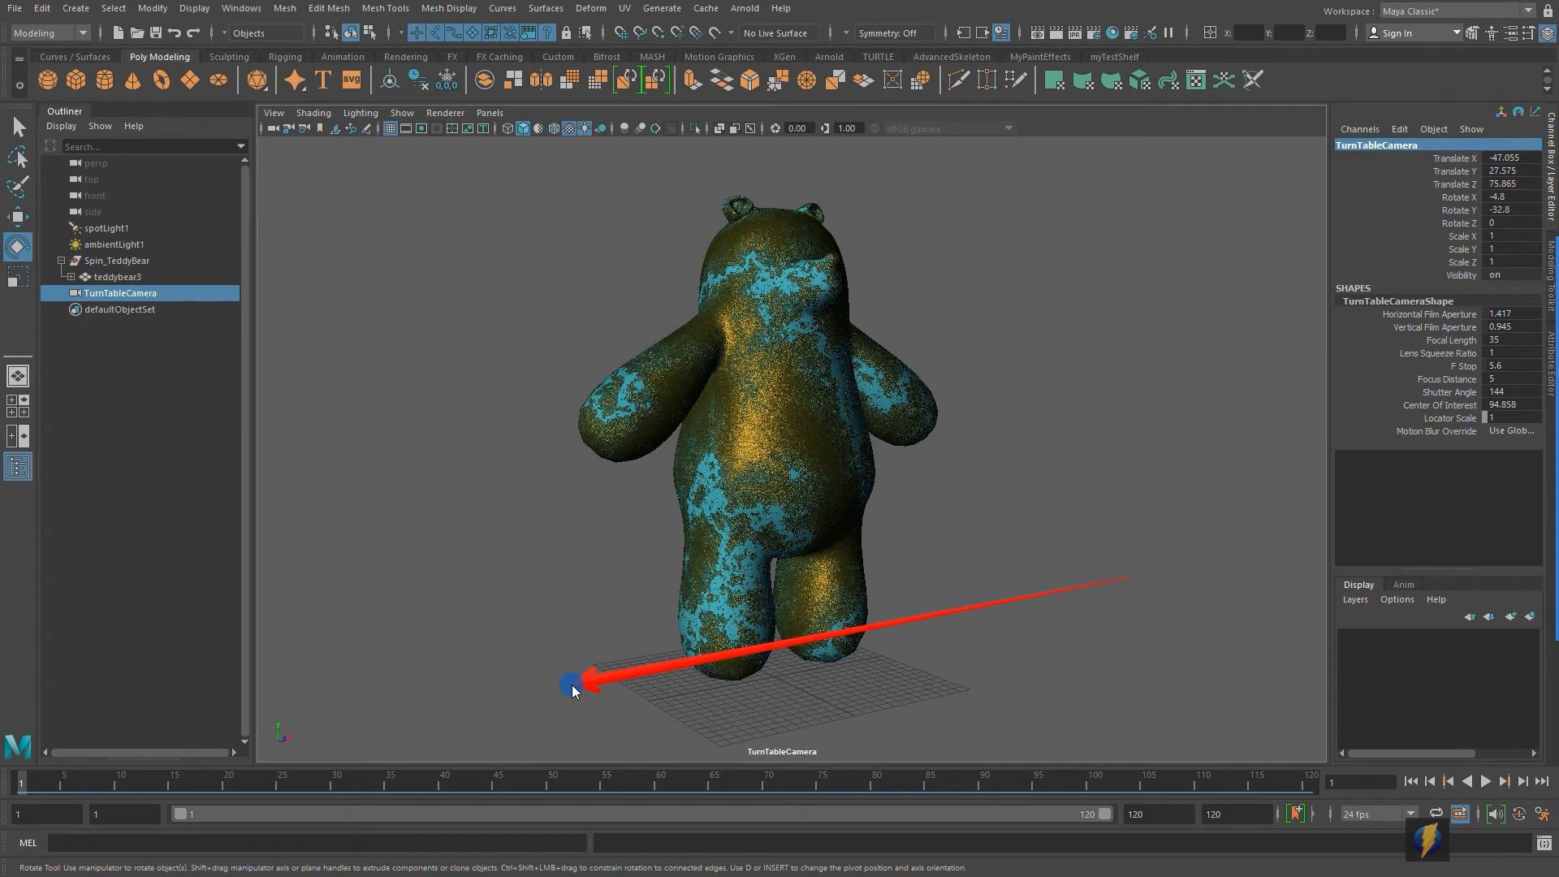
{"action": "left_click_drag", "start_coordinate": [572, 684], "coordinate": [880, 564]}
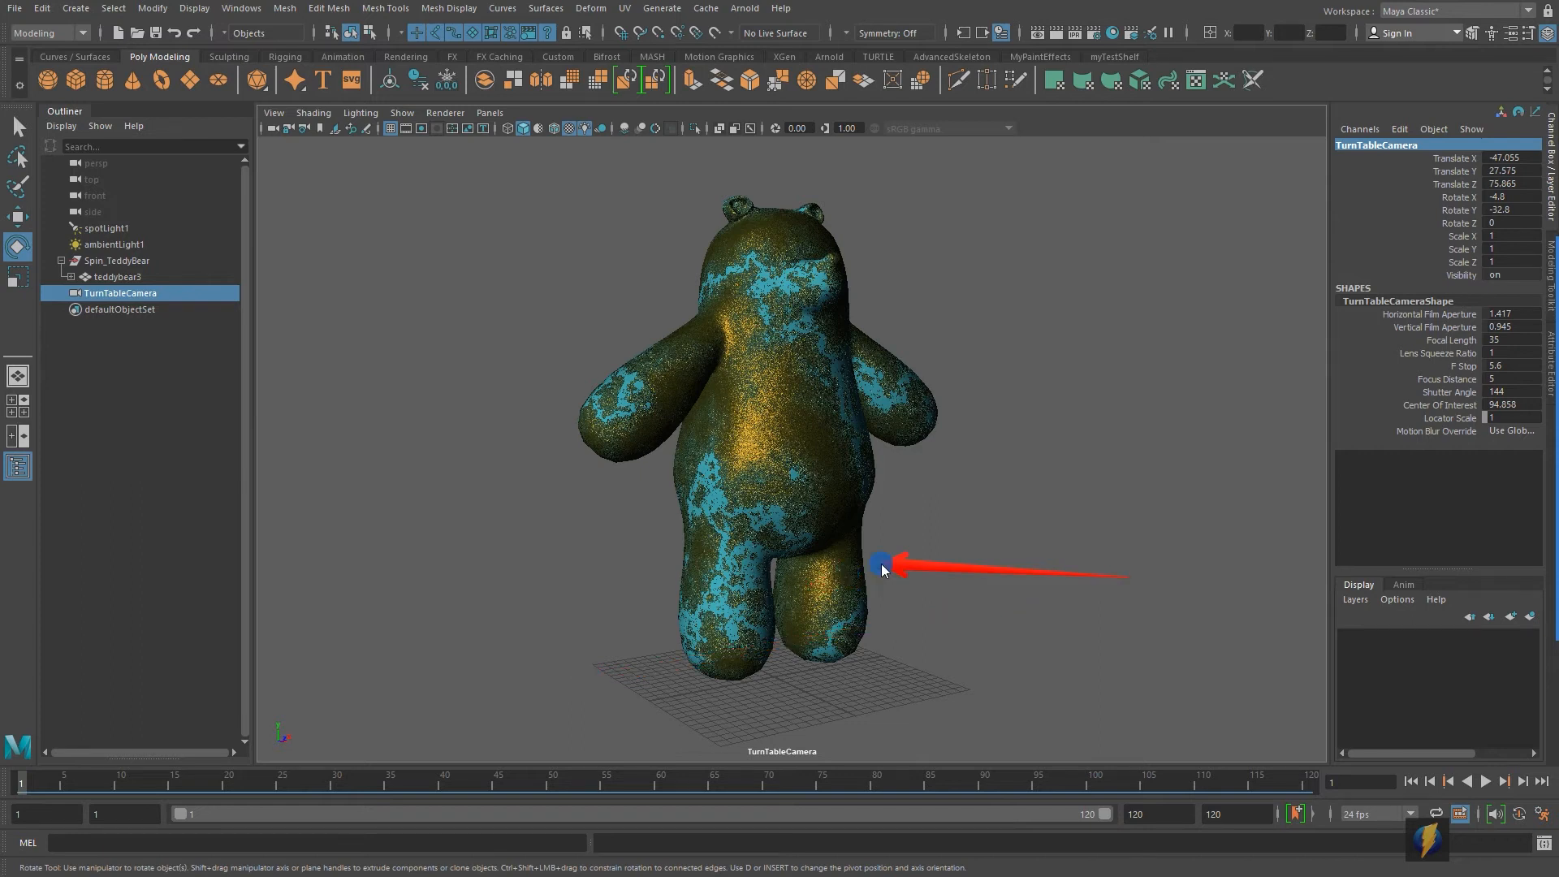
{"action": "left_click_drag", "start_coordinate": [882, 564], "coordinate": [863, 559]}
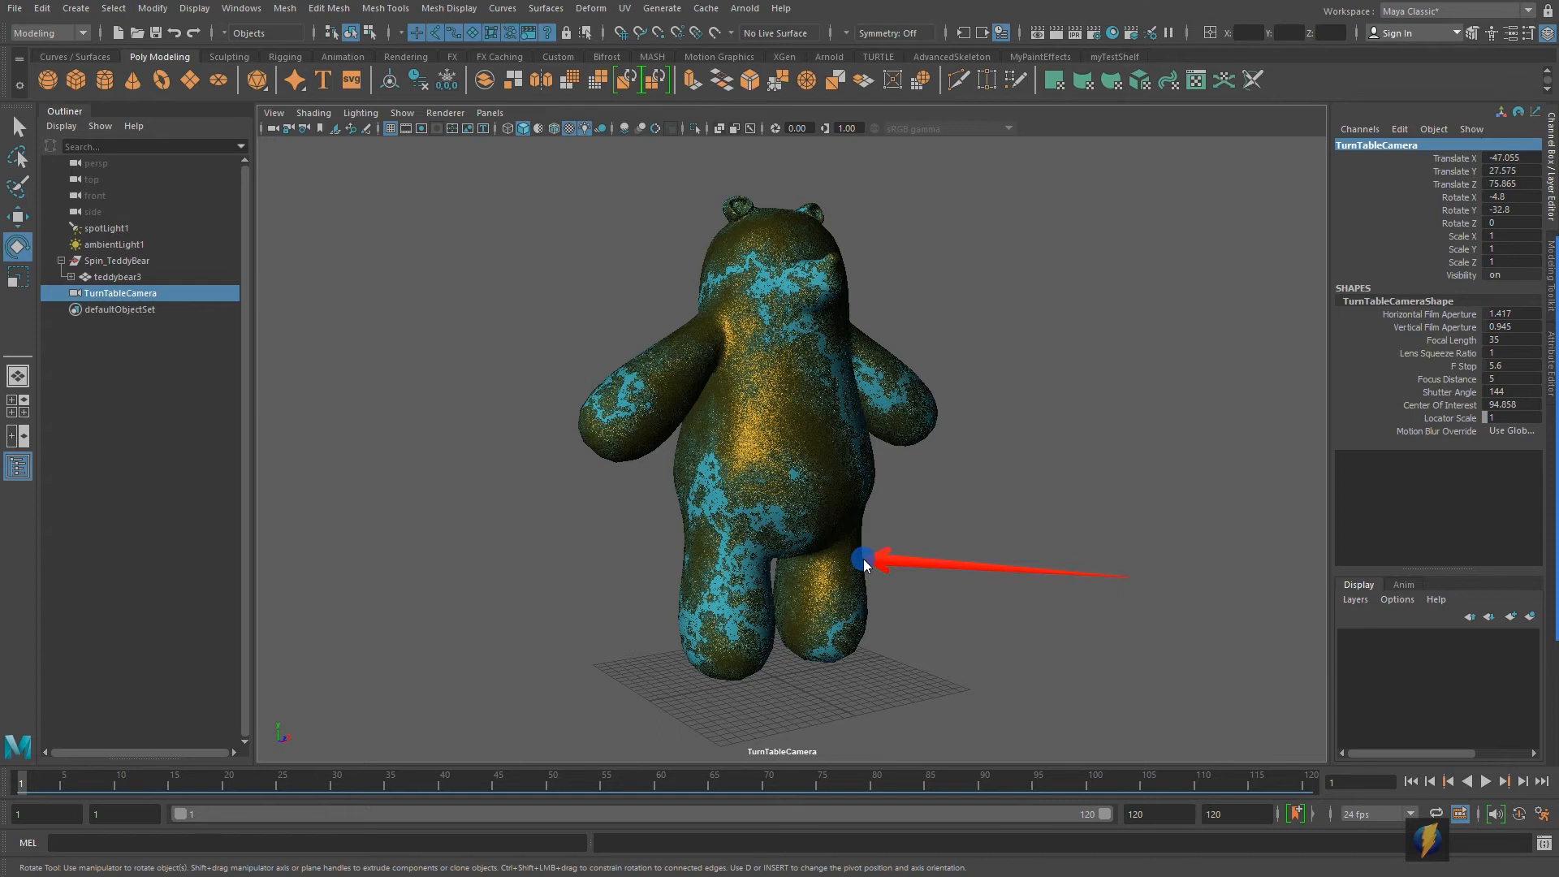
{"action": "mouse_move", "coordinate": [864, 558]}
{"action": "left_mouse_down"}
{"action": "mouse_move", "coordinate": [898, 504]}
{"action": "mouse_move", "coordinate": [759, 495]}
{"action": "mouse_move", "coordinate": [1120, 122]}
{"action": "mouse_move", "coordinate": [1096, 36]}
{"action": "left_mouse_up"}
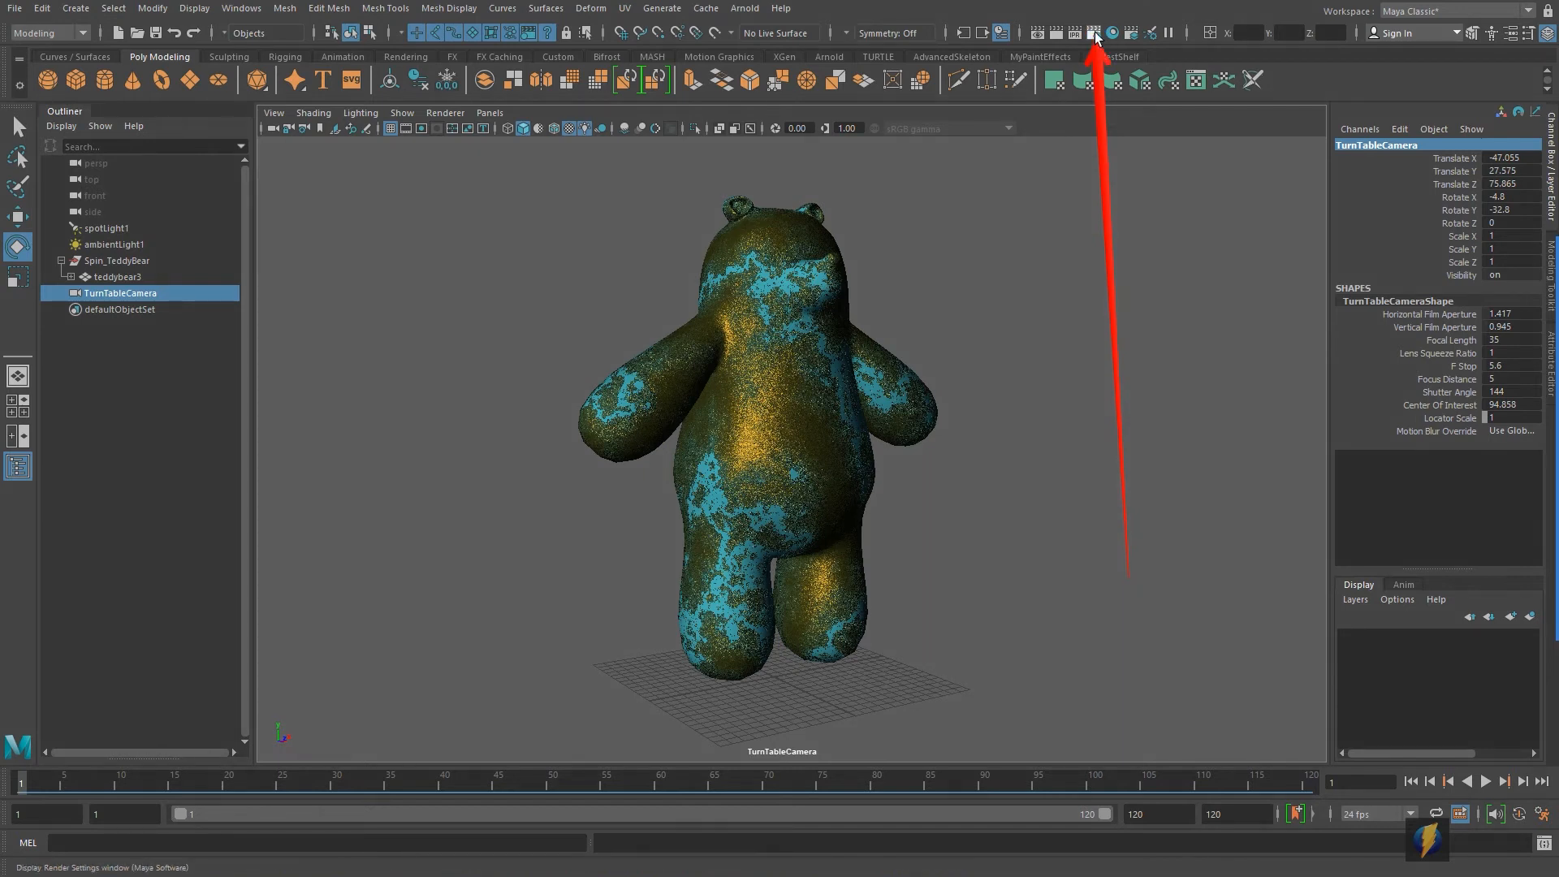
Check the image size preset, width and height in the Render Settings, and close the window
{"action": "left_click", "coordinate": [1094, 34]}
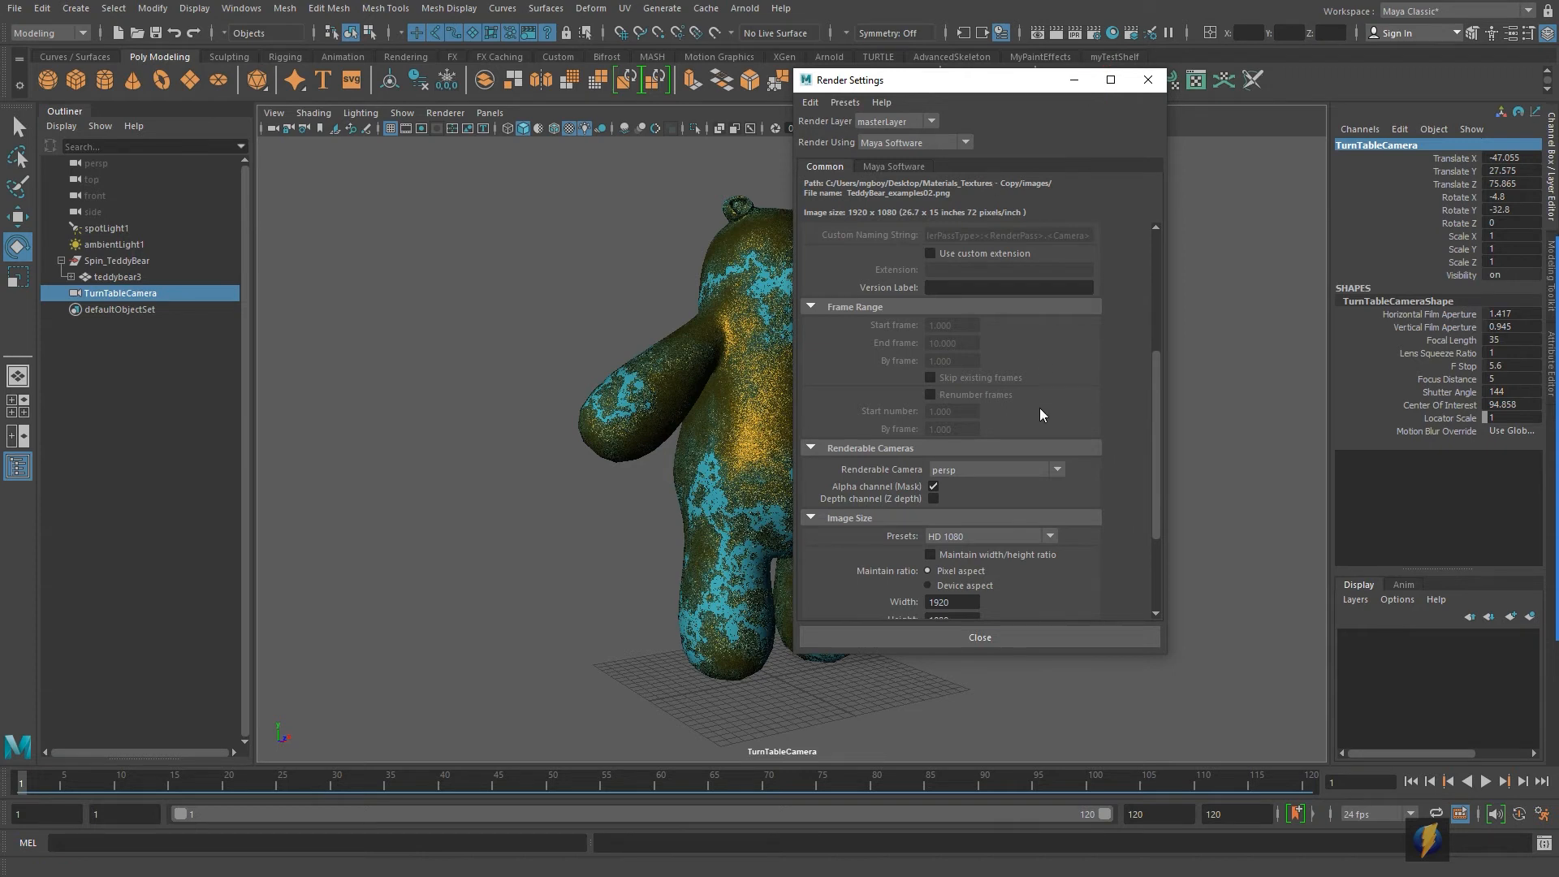
{"action": "scroll", "coordinate": [1047, 418], "scroll_direction": "down", "scroll_amount": 4}
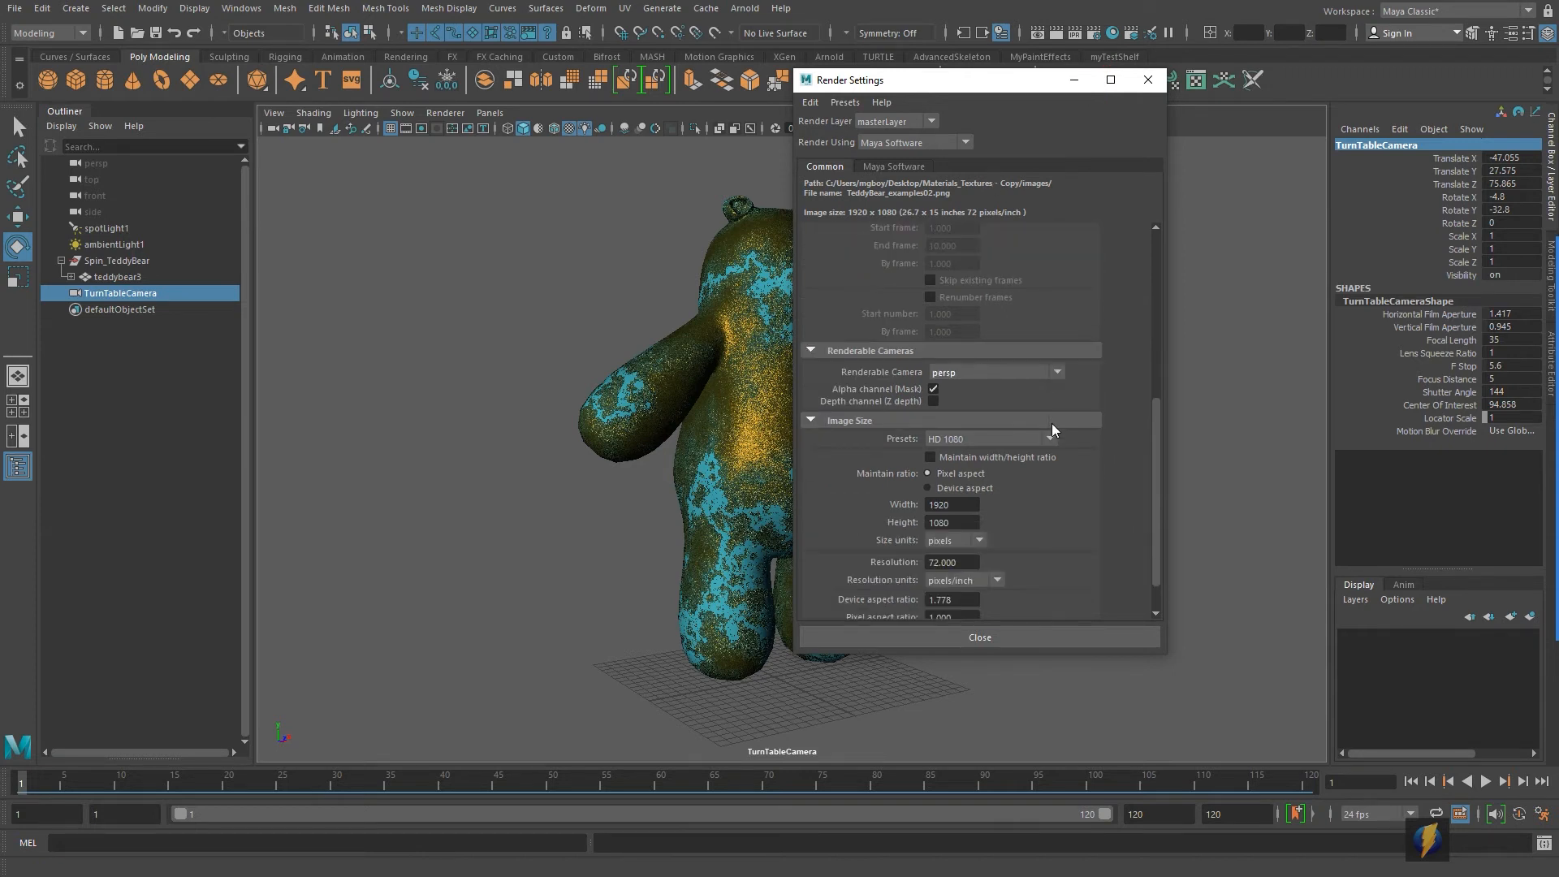
{"action": "mouse_move", "coordinate": [1552, 500]}
{"action": "left_click", "coordinate": [1506, 492]}
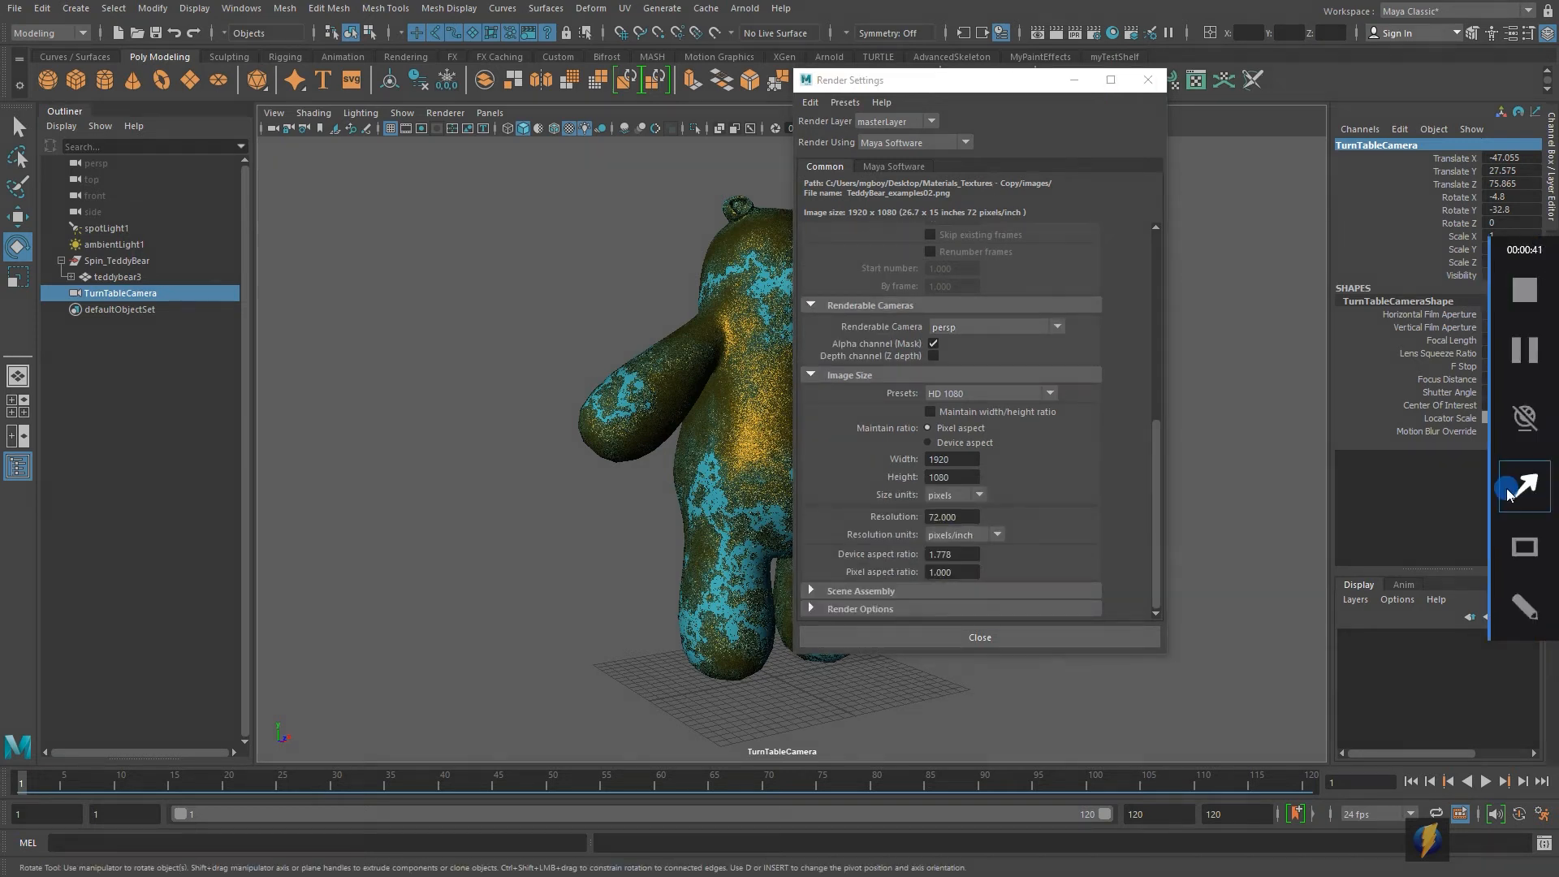
{"action": "mouse_move", "coordinate": [1277, 520]}
{"action": "left_mouse_down"}
{"action": "mouse_move", "coordinate": [888, 385]}
{"action": "mouse_move", "coordinate": [1013, 353]}
{"action": "mouse_move", "coordinate": [1044, 362]}
{"action": "mouse_move", "coordinate": [1031, 412]}
{"action": "mouse_move", "coordinate": [906, 422]}
{"action": "mouse_move", "coordinate": [1000, 391]}
{"action": "mouse_move", "coordinate": [1080, 398]}
{"action": "left_mouse_up"}
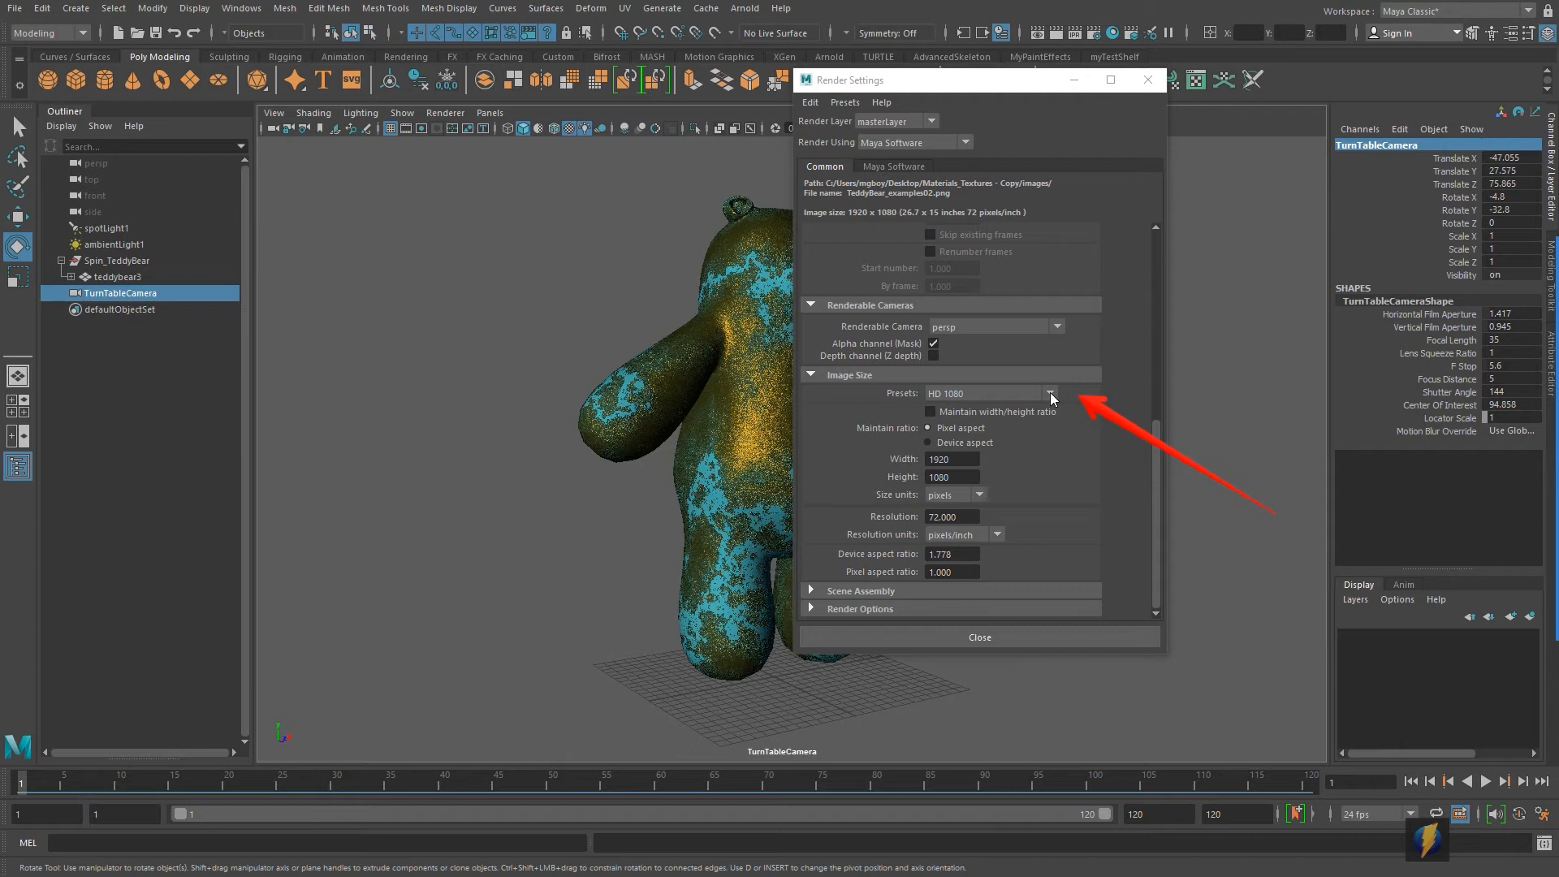
{"action": "left_click", "coordinate": [1533, 486]}
{"action": "mouse_move", "coordinate": [1177, 349]}
{"action": "left_mouse_down"}
{"action": "mouse_move", "coordinate": [939, 448]}
{"action": "mouse_move", "coordinate": [967, 446]}
{"action": "mouse_move", "coordinate": [963, 476]}
{"action": "mouse_move", "coordinate": [1002, 479]}
{"action": "left_mouse_up"}
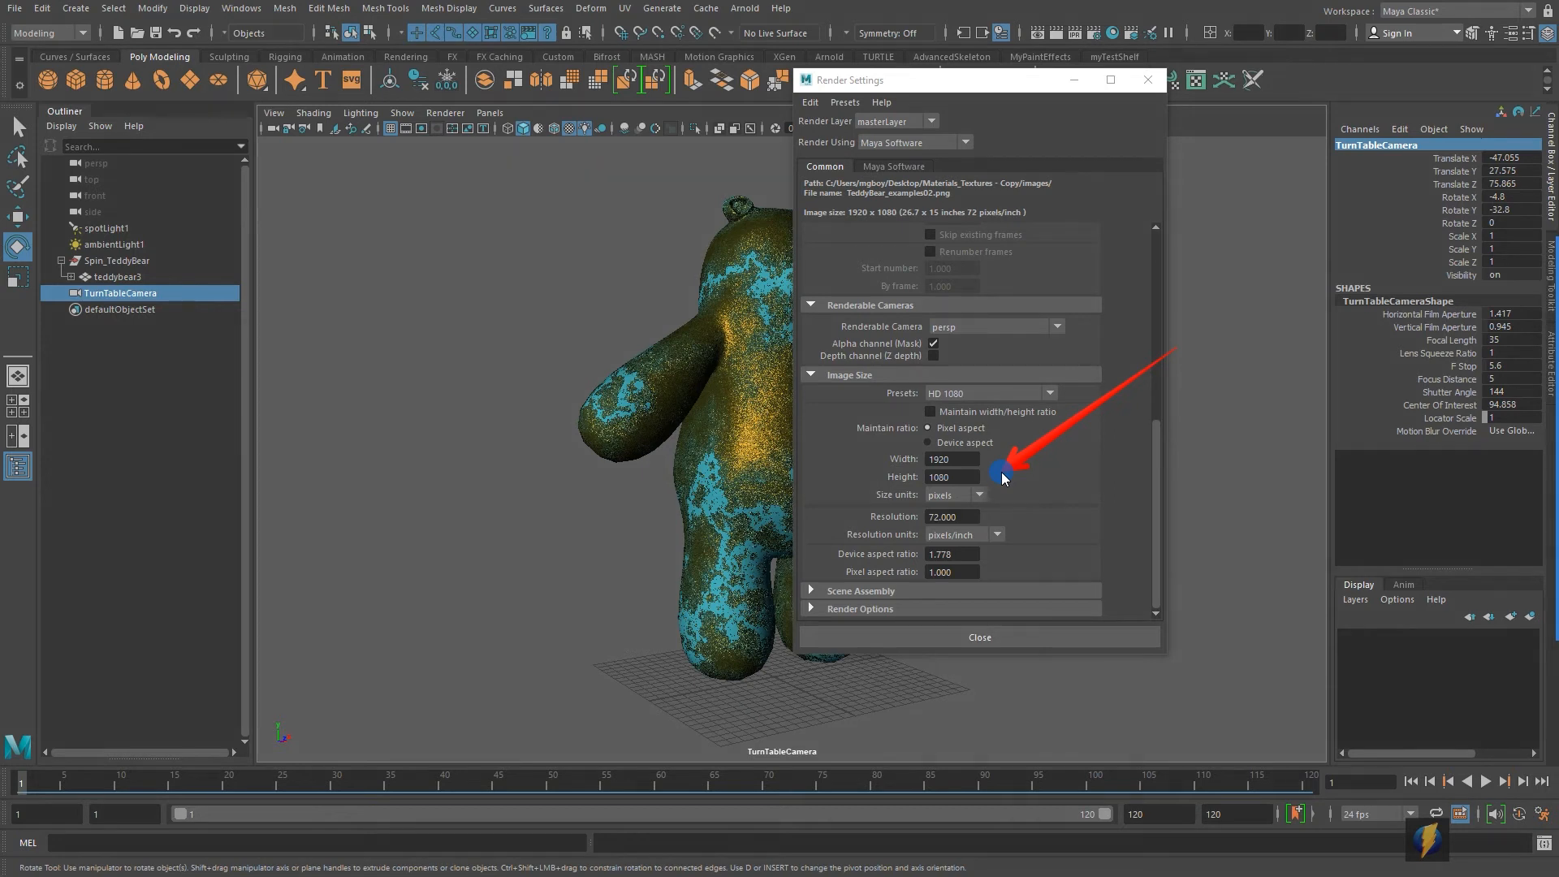
{"action": "left_click", "coordinate": [986, 630]}
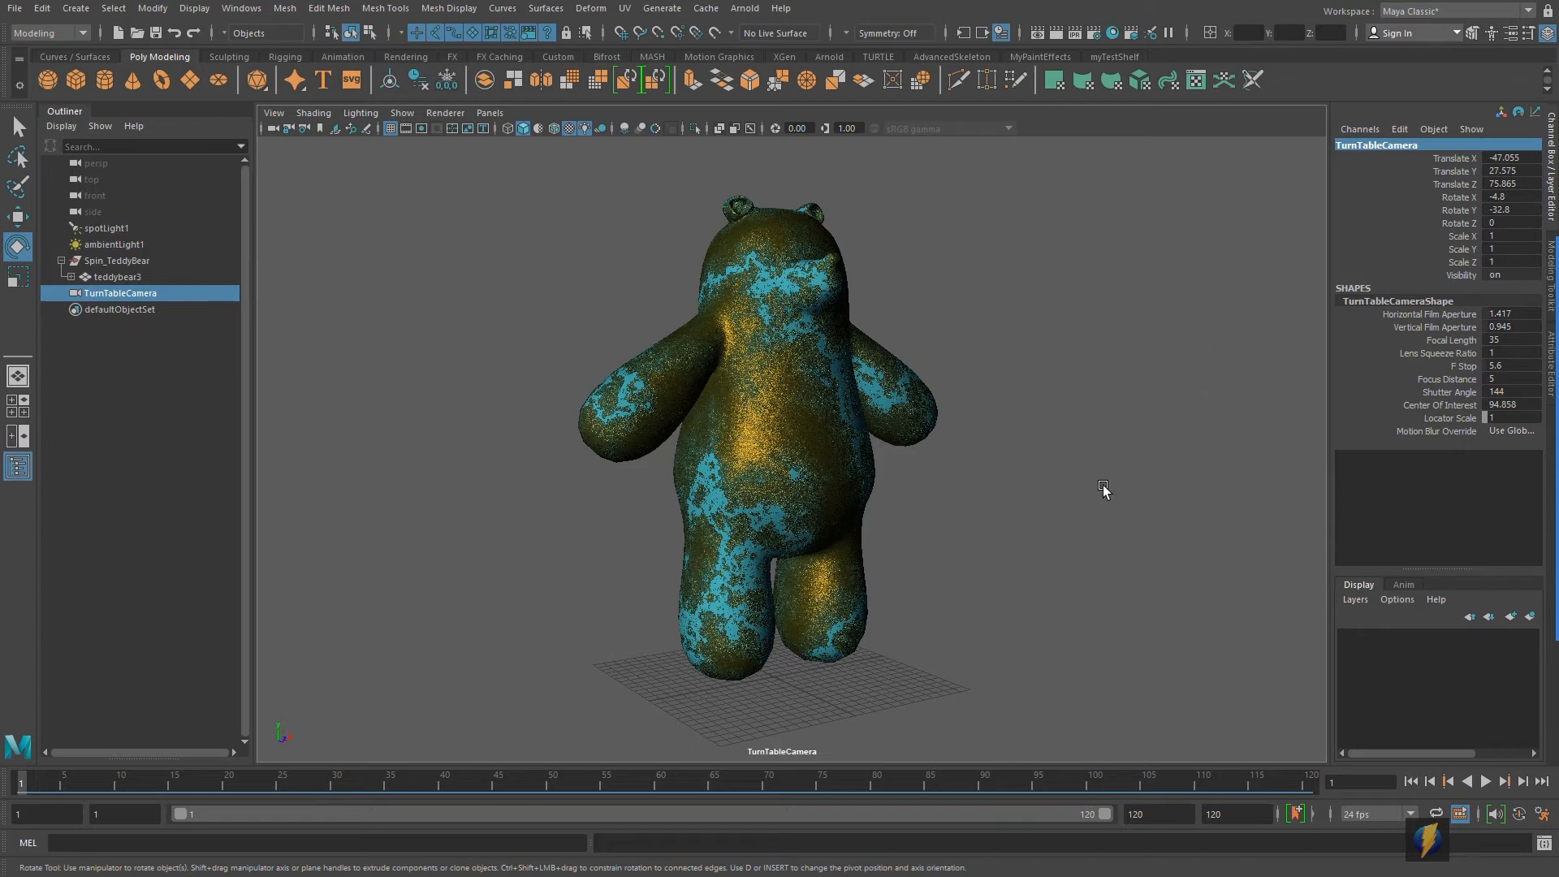
Display the resolution gate in the TurnTableCamera view
{"action": "mouse_move", "coordinate": [1552, 491]}
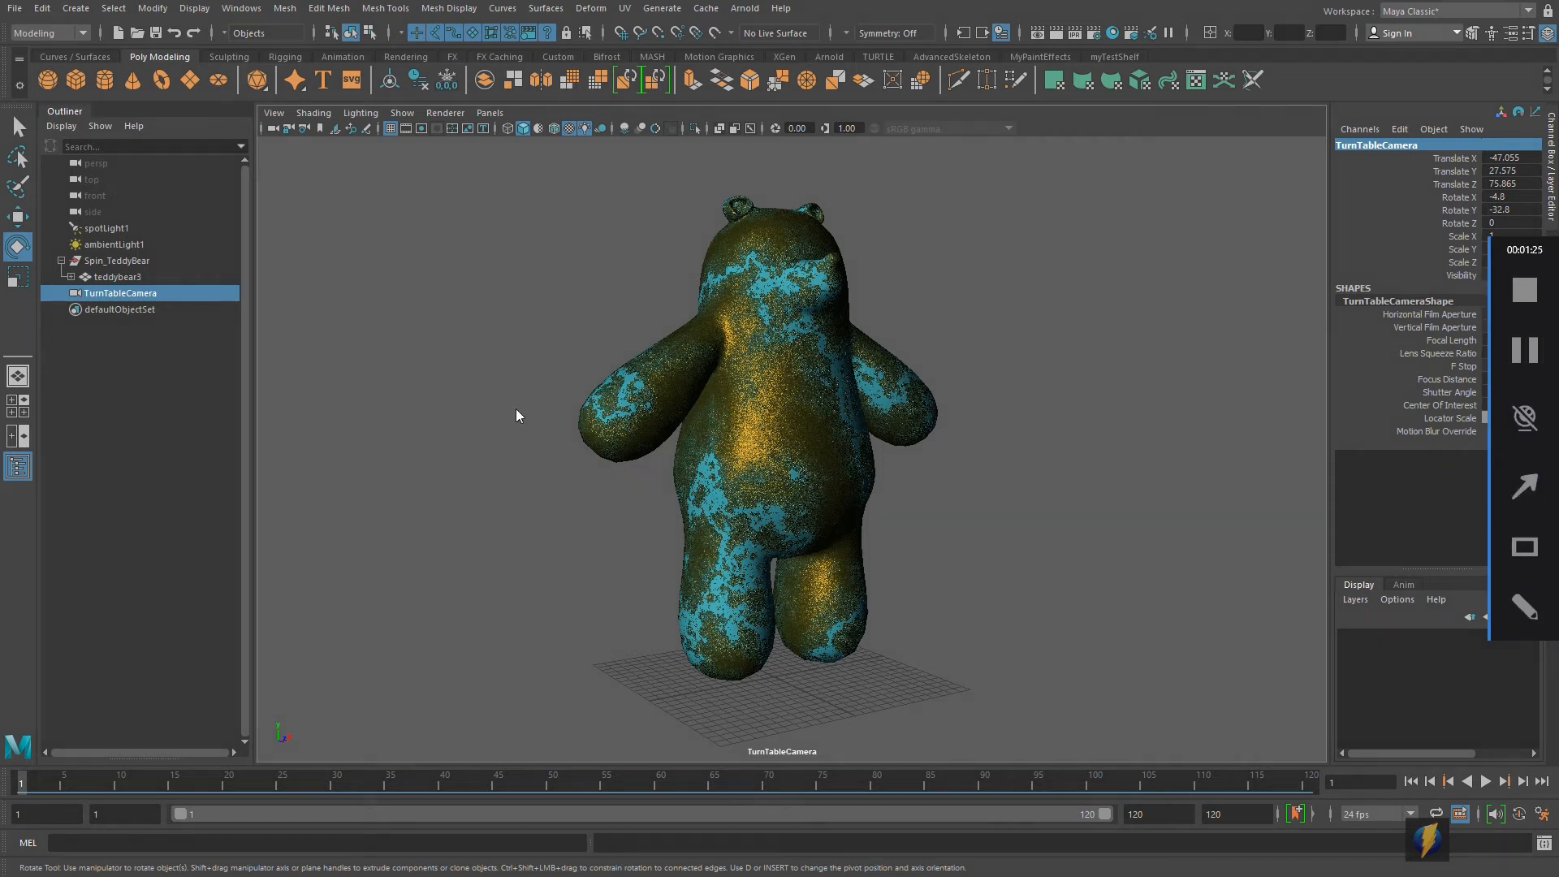
{"action": "mouse_move", "coordinate": [501, 457]}
{"action": "left_mouse_down"}
{"action": "mouse_move", "coordinate": [392, 198]}
{"action": "mouse_move", "coordinate": [422, 142]}
{"action": "left_mouse_up"}
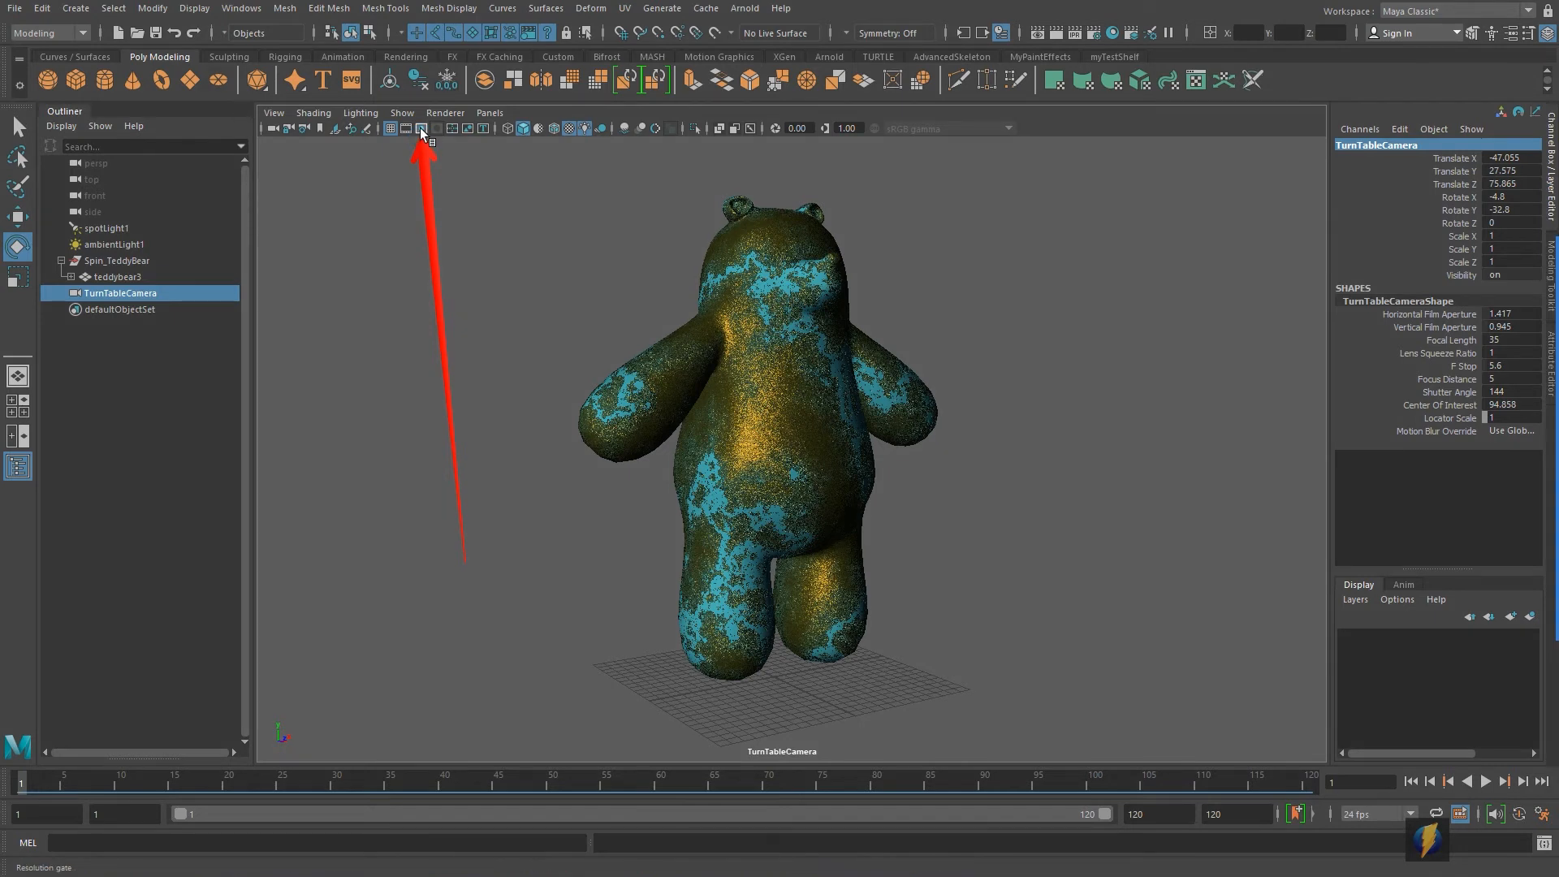
{"action": "left_click", "coordinate": [420, 128]}
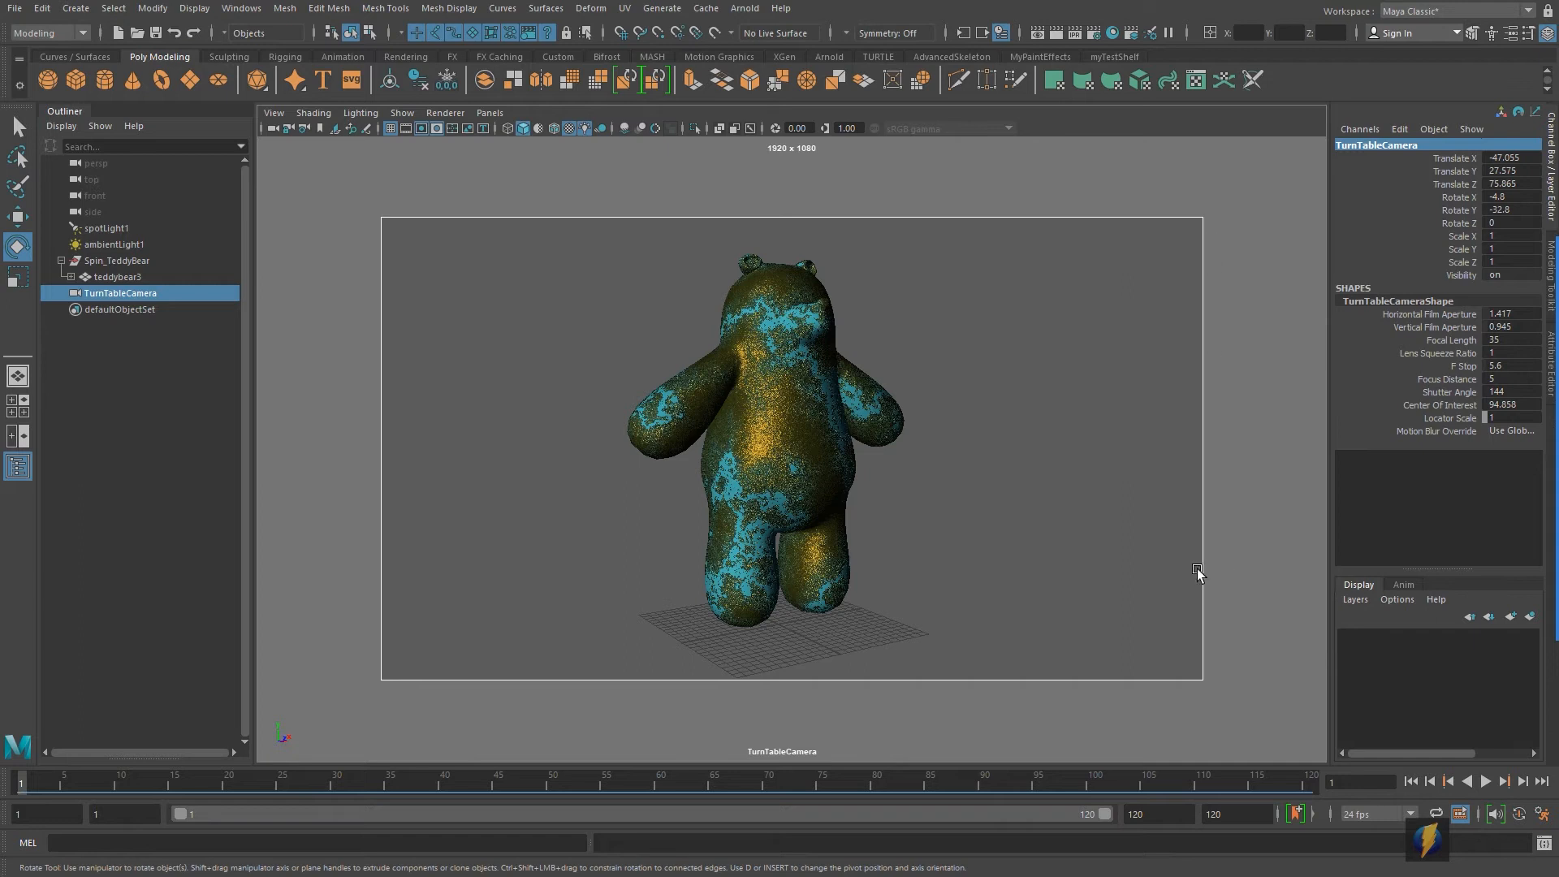
Move TurnTableCamera closer so the bear fills the resolution gate, orbiting to about -7.2 Rotate X and -38 Rotate Y
{"action": "mouse_move", "coordinate": [1550, 463]}
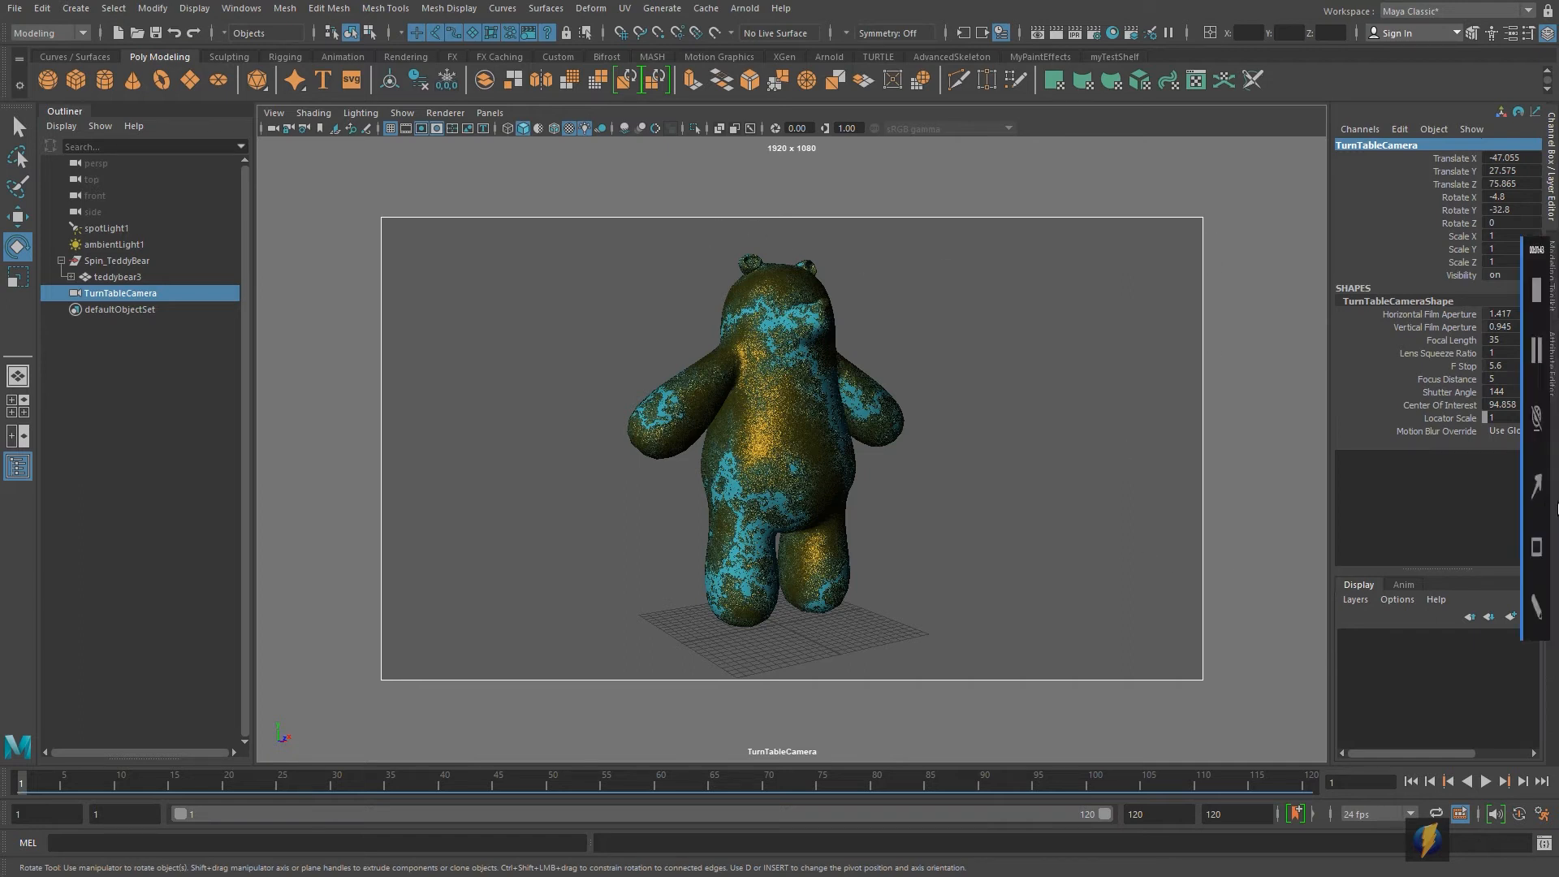
{"action": "left_click", "coordinate": [1531, 496]}
{"action": "mouse_move", "coordinate": [1222, 378]}
{"action": "left_mouse_down"}
{"action": "mouse_move", "coordinate": [1148, 216]}
{"action": "mouse_move", "coordinate": [695, 230]}
{"action": "mouse_move", "coordinate": [424, 546]}
{"action": "mouse_move", "coordinate": [1156, 672]}
{"action": "mouse_move", "coordinate": [1196, 306]}
{"action": "left_mouse_up"}
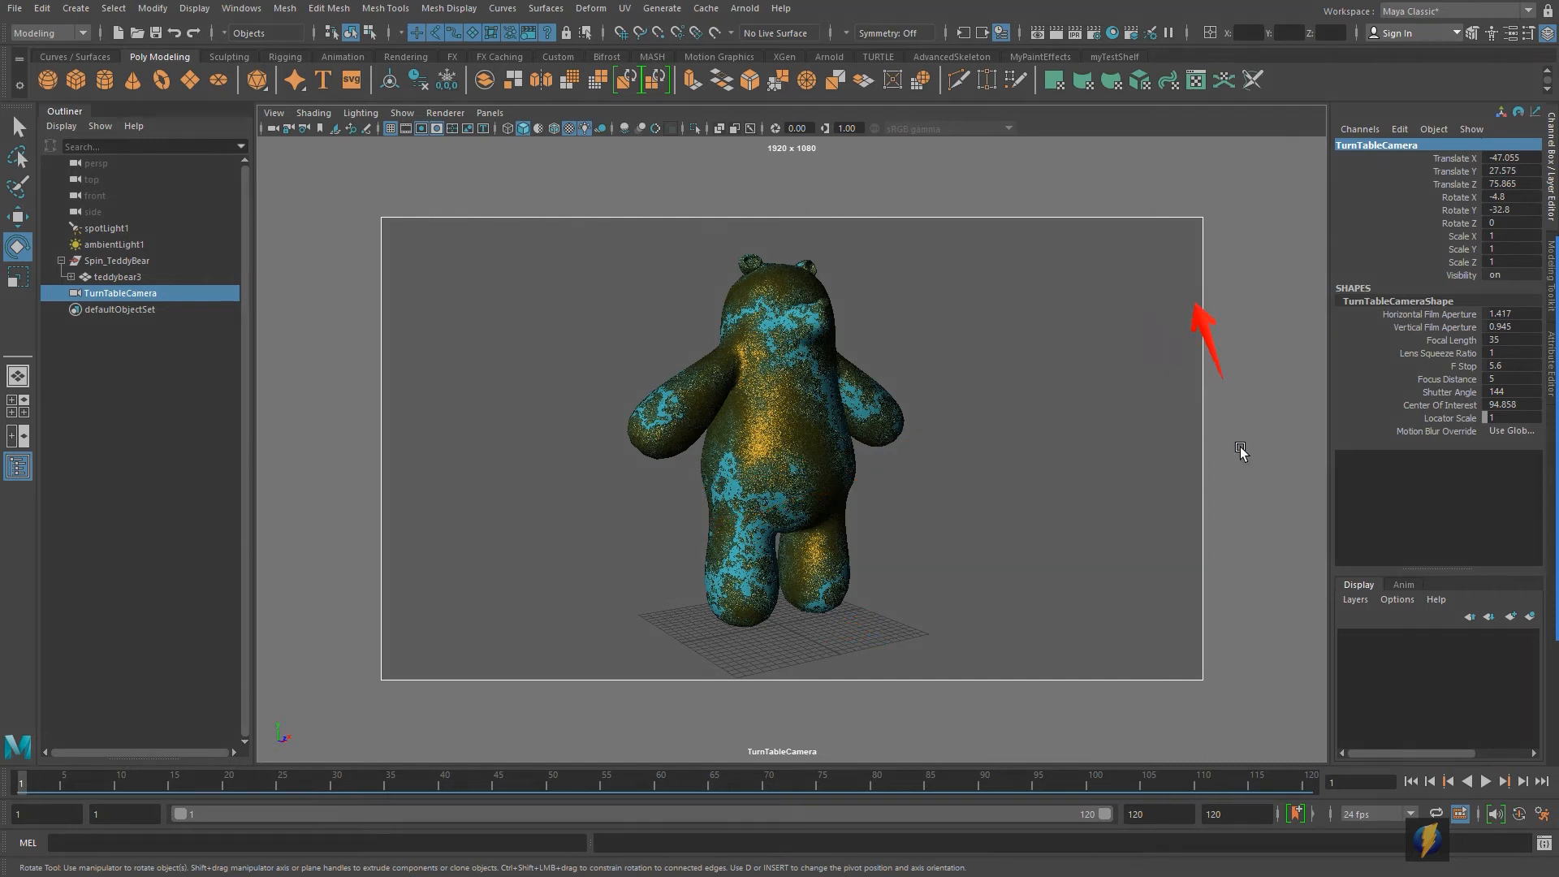
{"action": "mouse_move", "coordinate": [981, 451]}
{"action": "right_mouse_down", "text": "alt"}
{"action": "mouse_move", "coordinate": [926, 445]}
{"action": "mouse_move", "coordinate": [953, 443]}
{"action": "right_mouse_up", "text": "alt"}
{"action": "right_click_drag", "start_coordinate": [841, 469], "coordinate": [875, 473], "text": "alt"}
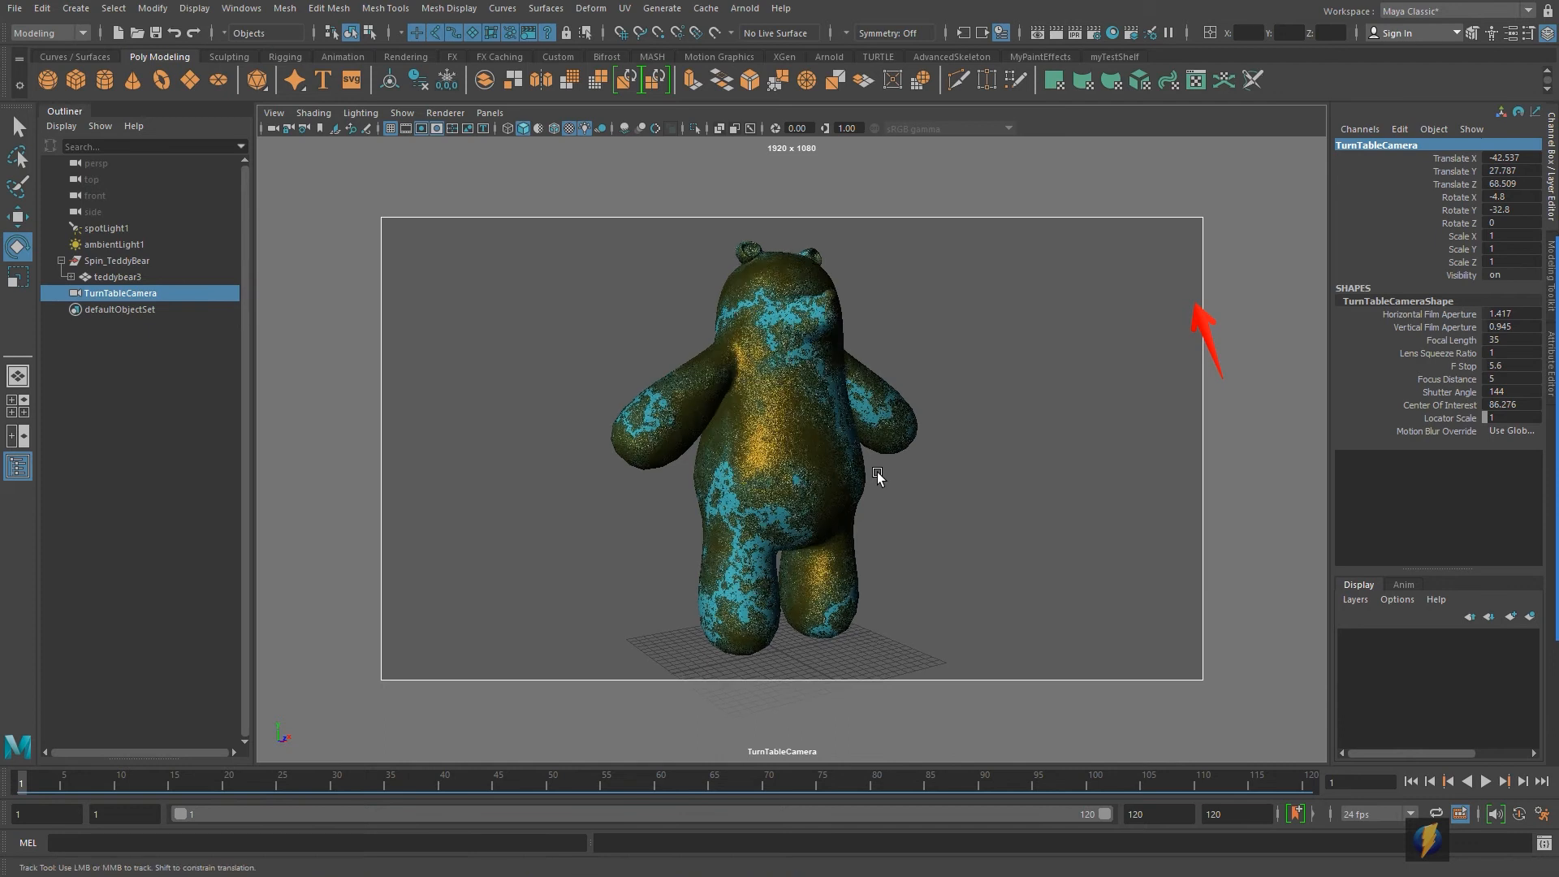
{"action": "mouse_move", "coordinate": [877, 471]}
{"action": "left_mouse_down", "text": "alt"}
{"action": "mouse_move", "coordinate": [853, 455]}
{"action": "mouse_move", "coordinate": [833, 497]}
{"action": "mouse_move", "coordinate": [825, 477]}
{"action": "mouse_move", "coordinate": [845, 463]}
{"action": "mouse_move", "coordinate": [867, 475]}
{"action": "left_mouse_up", "text": "alt"}
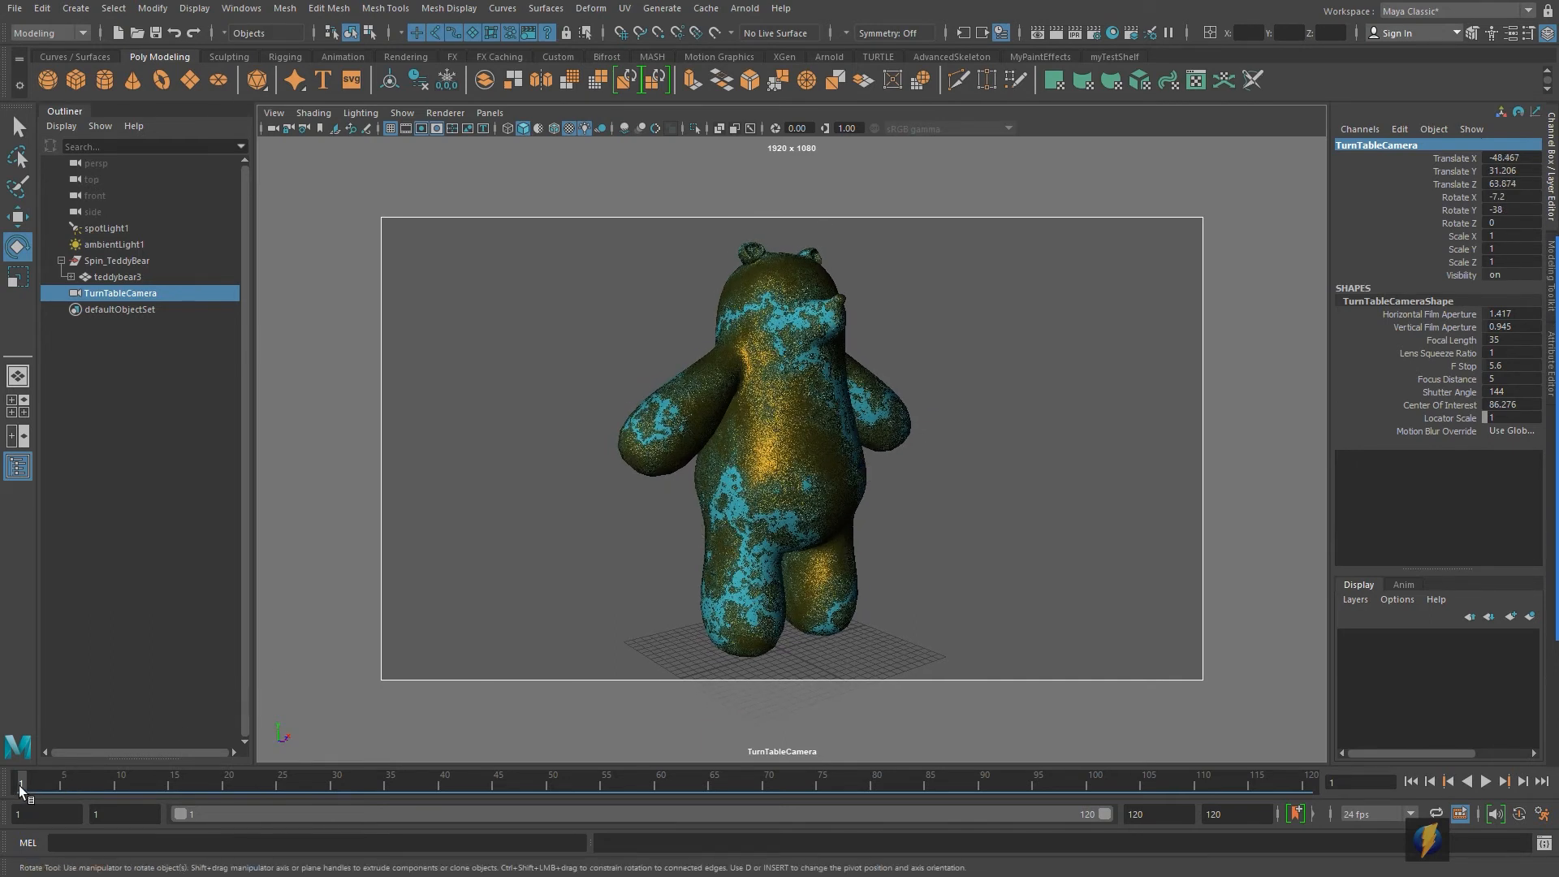
{"action": "mouse_move", "coordinate": [36, 787]}
{"action": "left_mouse_down"}
{"action": "mouse_move", "coordinate": [1324, 793]}
{"action": "mouse_move", "coordinate": [221, 787]}
{"action": "mouse_move", "coordinate": [1322, 787]}
{"action": "mouse_move", "coordinate": [8, 721]}
{"action": "mouse_move", "coordinate": [32, 703]}
{"action": "left_mouse_up"}
{"action": "mouse_move", "coordinate": [1533, 492]}
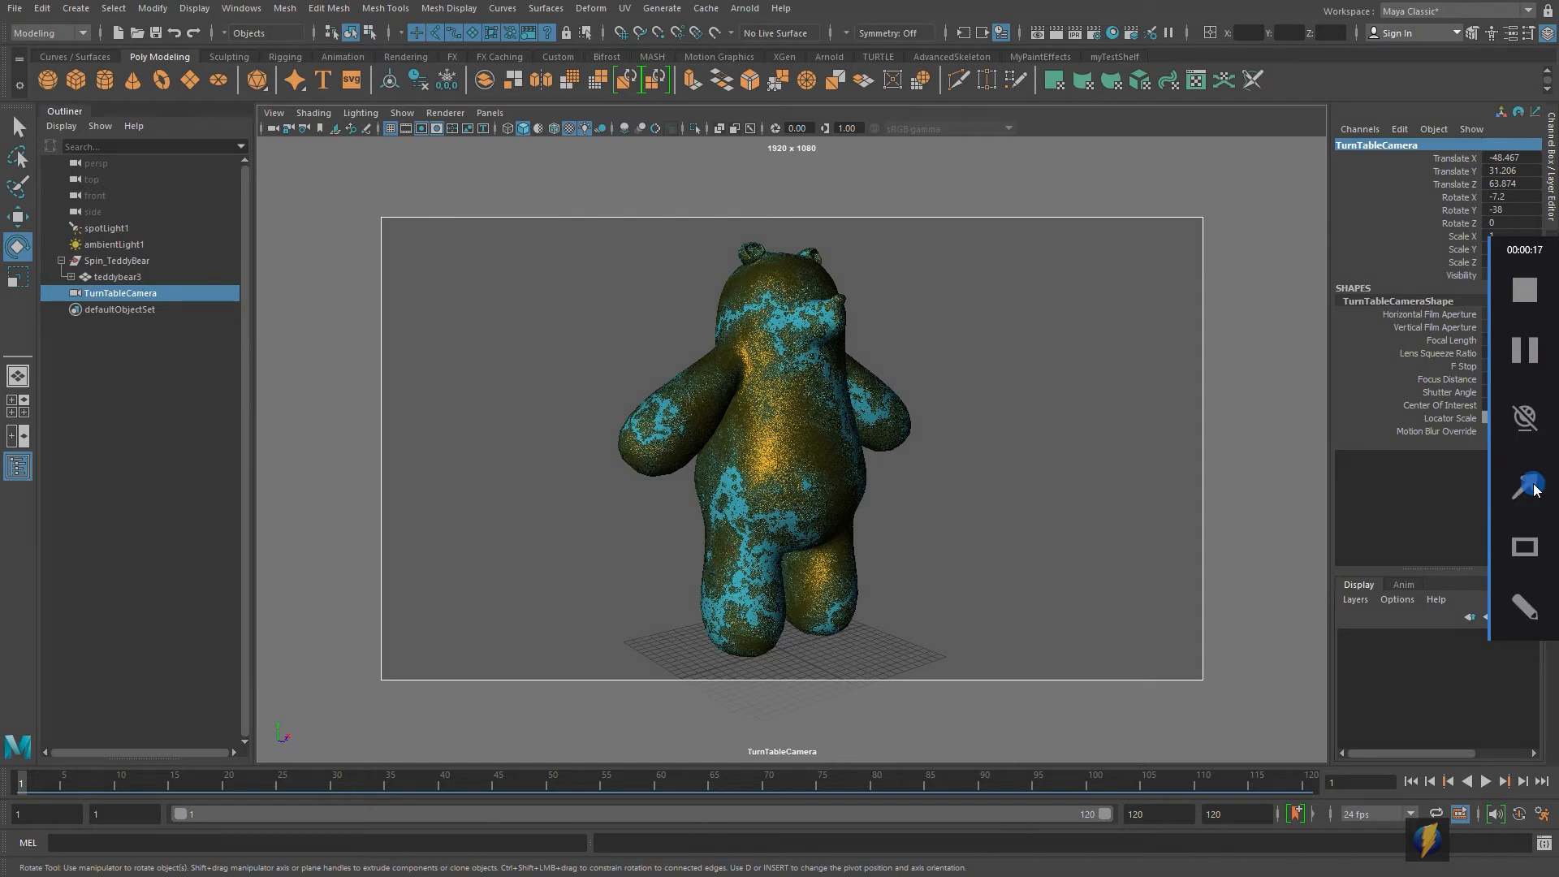
{"action": "left_click", "coordinate": [1533, 492]}
{"action": "mouse_move", "coordinate": [1050, 533]}
{"action": "left_mouse_down"}
{"action": "mouse_move", "coordinate": [1072, 151]}
{"action": "mouse_move", "coordinate": [1053, 47]}
{"action": "left_mouse_up"}
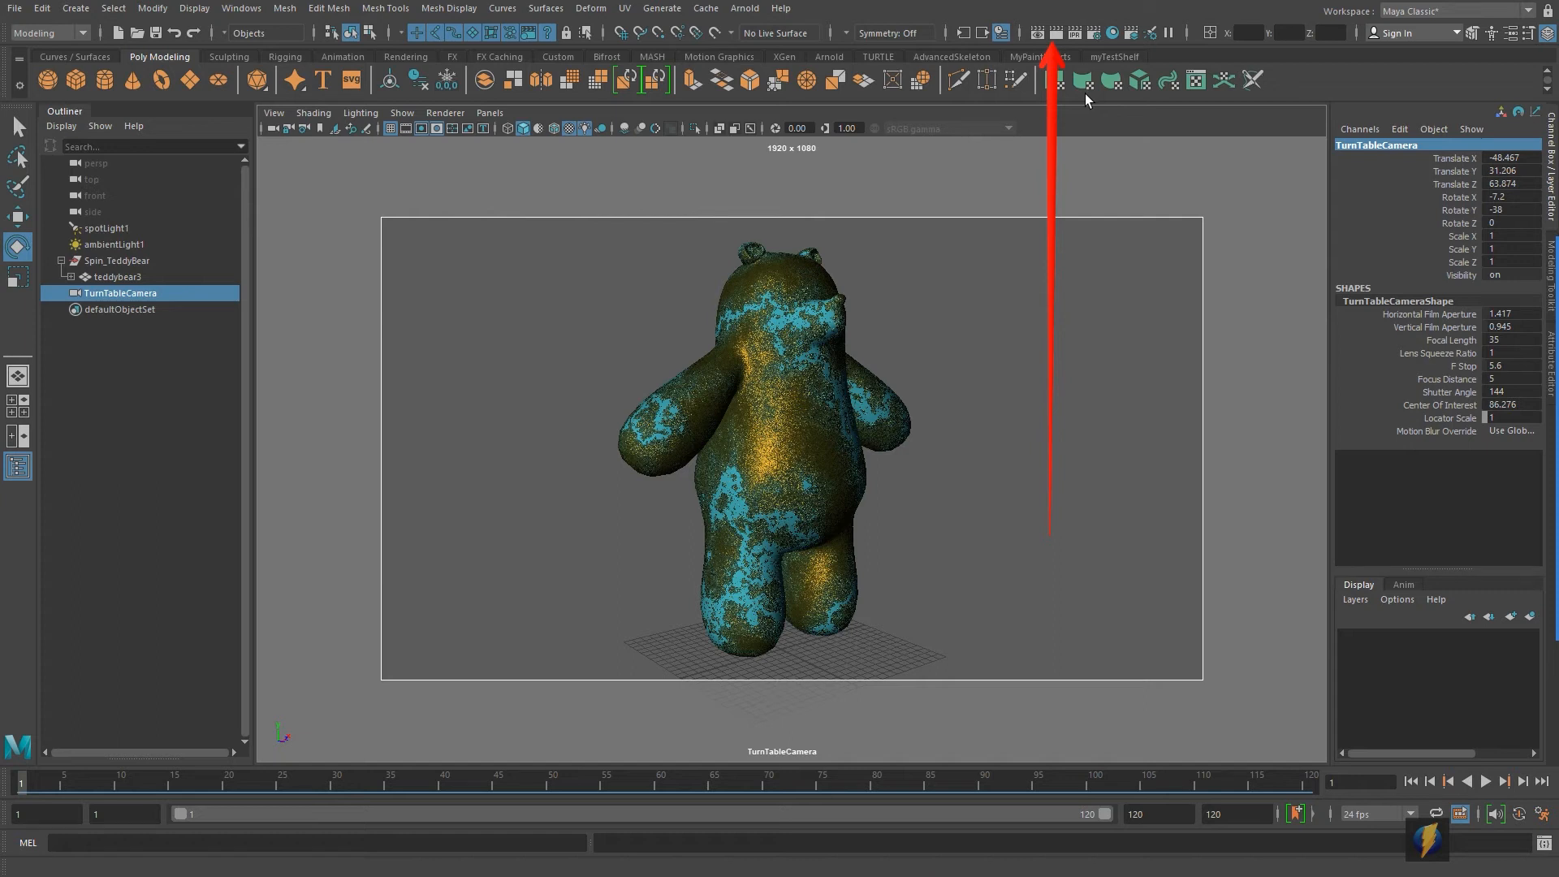
Check in the Render Settings that Maya Software is the chosen renderer, and close the window
{"action": "left_click", "coordinate": [1093, 33]}
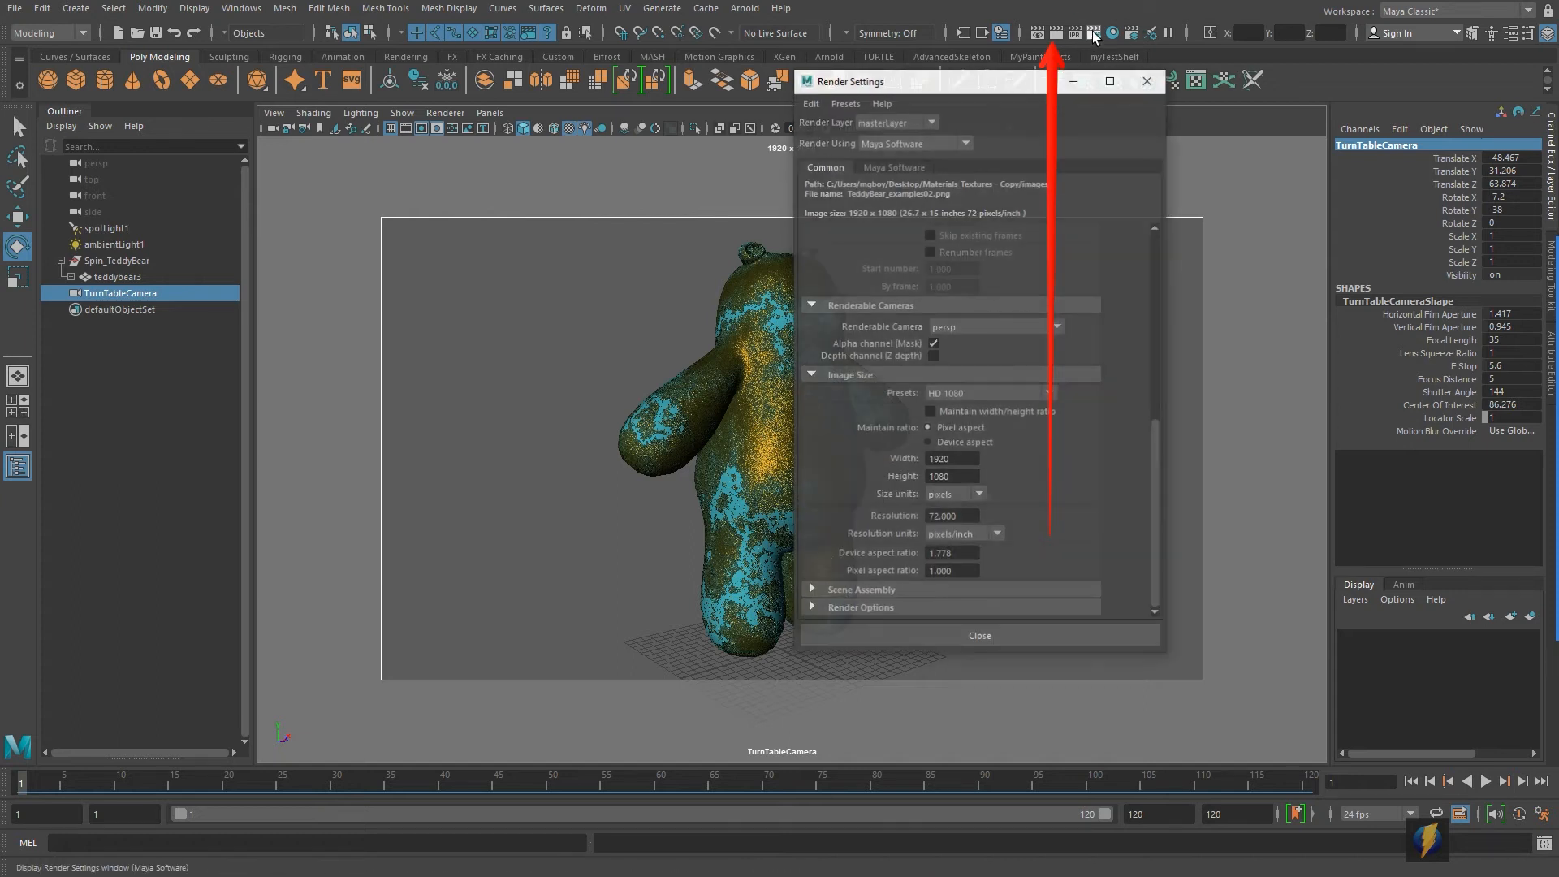
{"action": "mouse_move", "coordinate": [1549, 405]}
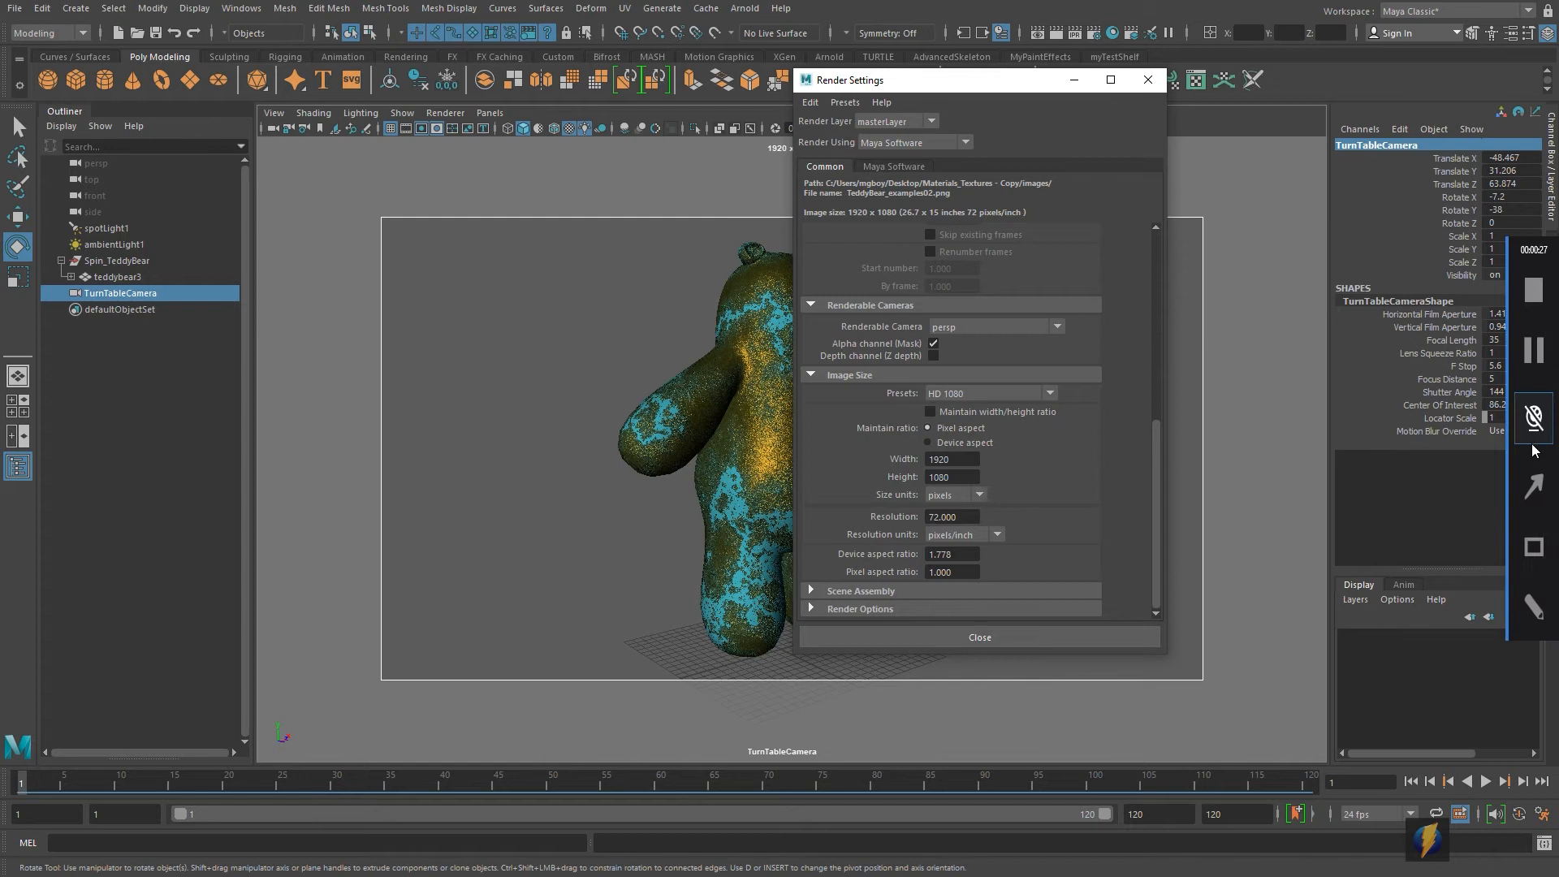
{"action": "left_click", "coordinate": [1532, 485]}
{"action": "mouse_move", "coordinate": [1059, 456]}
{"action": "left_mouse_down"}
{"action": "mouse_move", "coordinate": [1031, 363]}
{"action": "mouse_move", "coordinate": [895, 178]}
{"action": "mouse_move", "coordinate": [890, 150]}
{"action": "mouse_move", "coordinate": [925, 146]}
{"action": "left_mouse_up"}
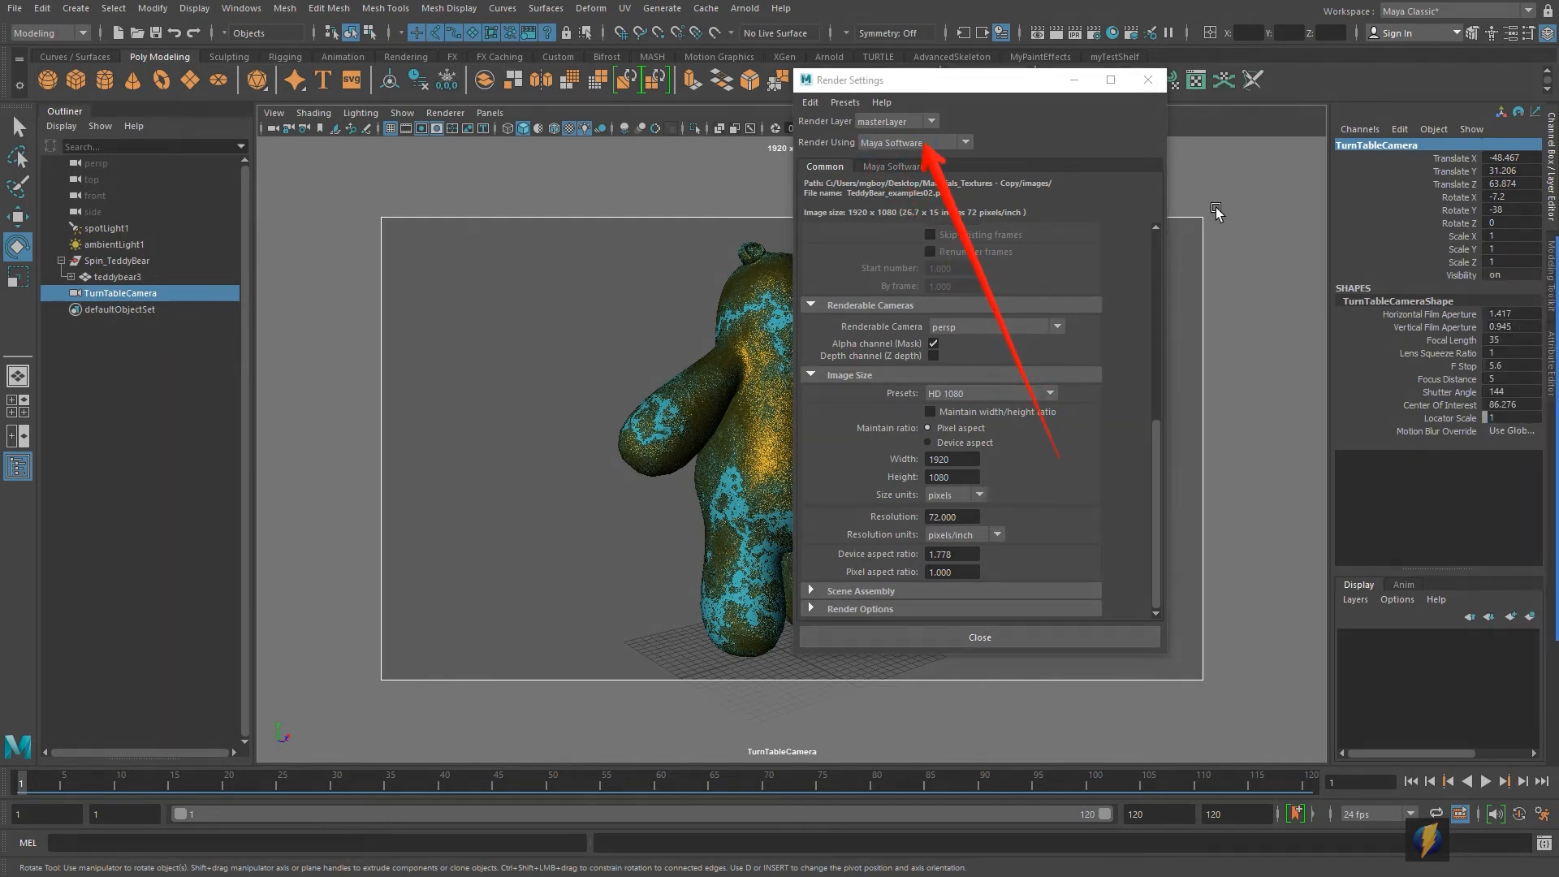
{"action": "left_click", "coordinate": [1149, 81]}
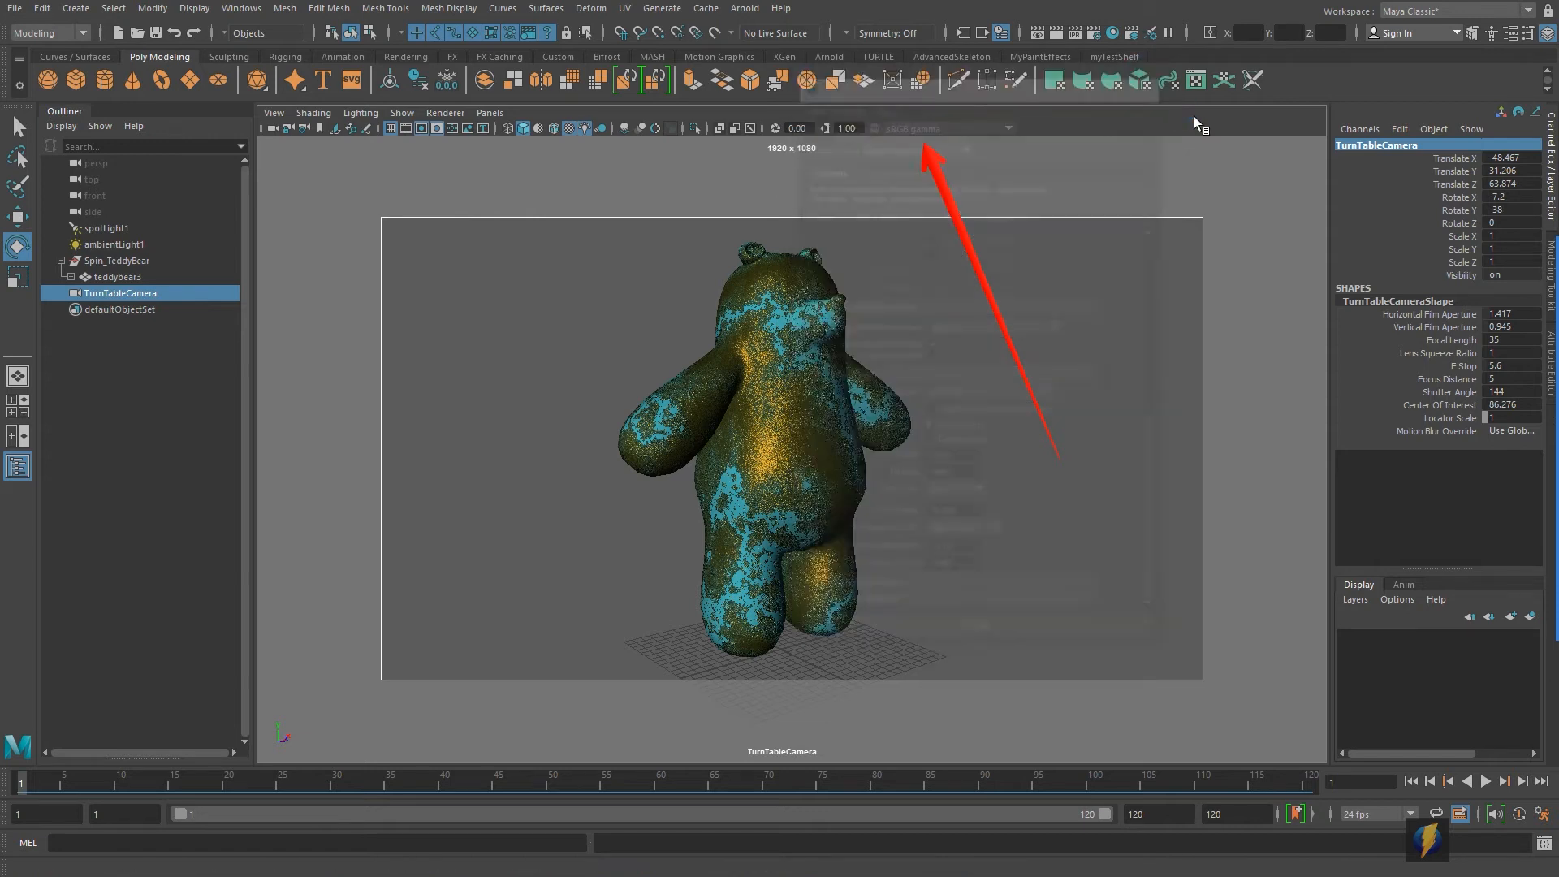
Render the current frame through TurnTableCamera, inspect the whole image in the Render View, and close it
{"action": "left_click", "coordinate": [1053, 32]}
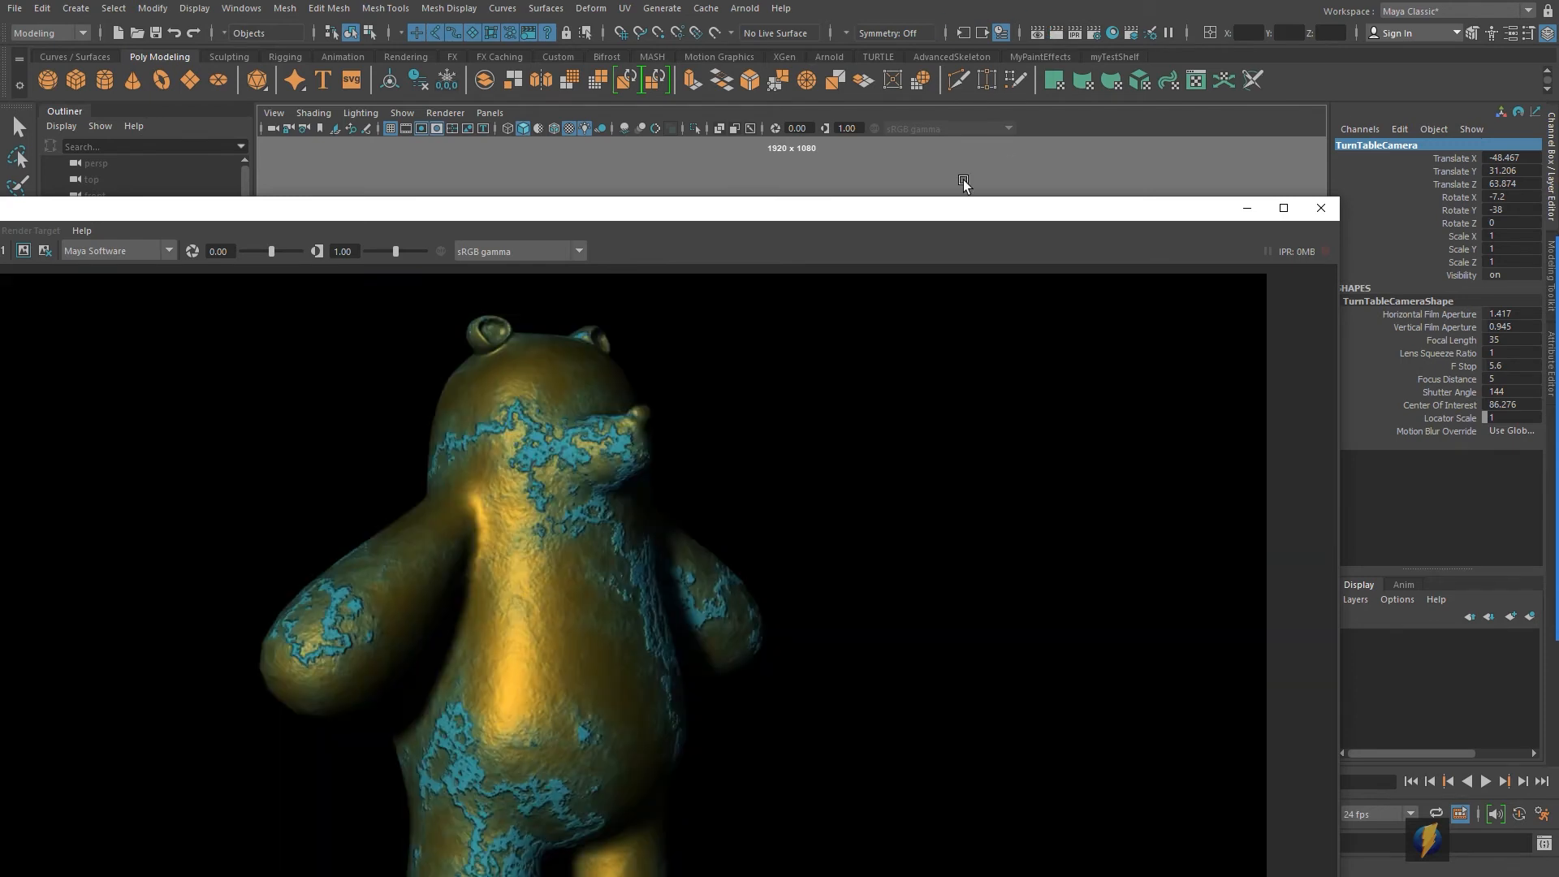
{"action": "left_click_drag", "start_coordinate": [942, 208], "coordinate": [1107, 99]}
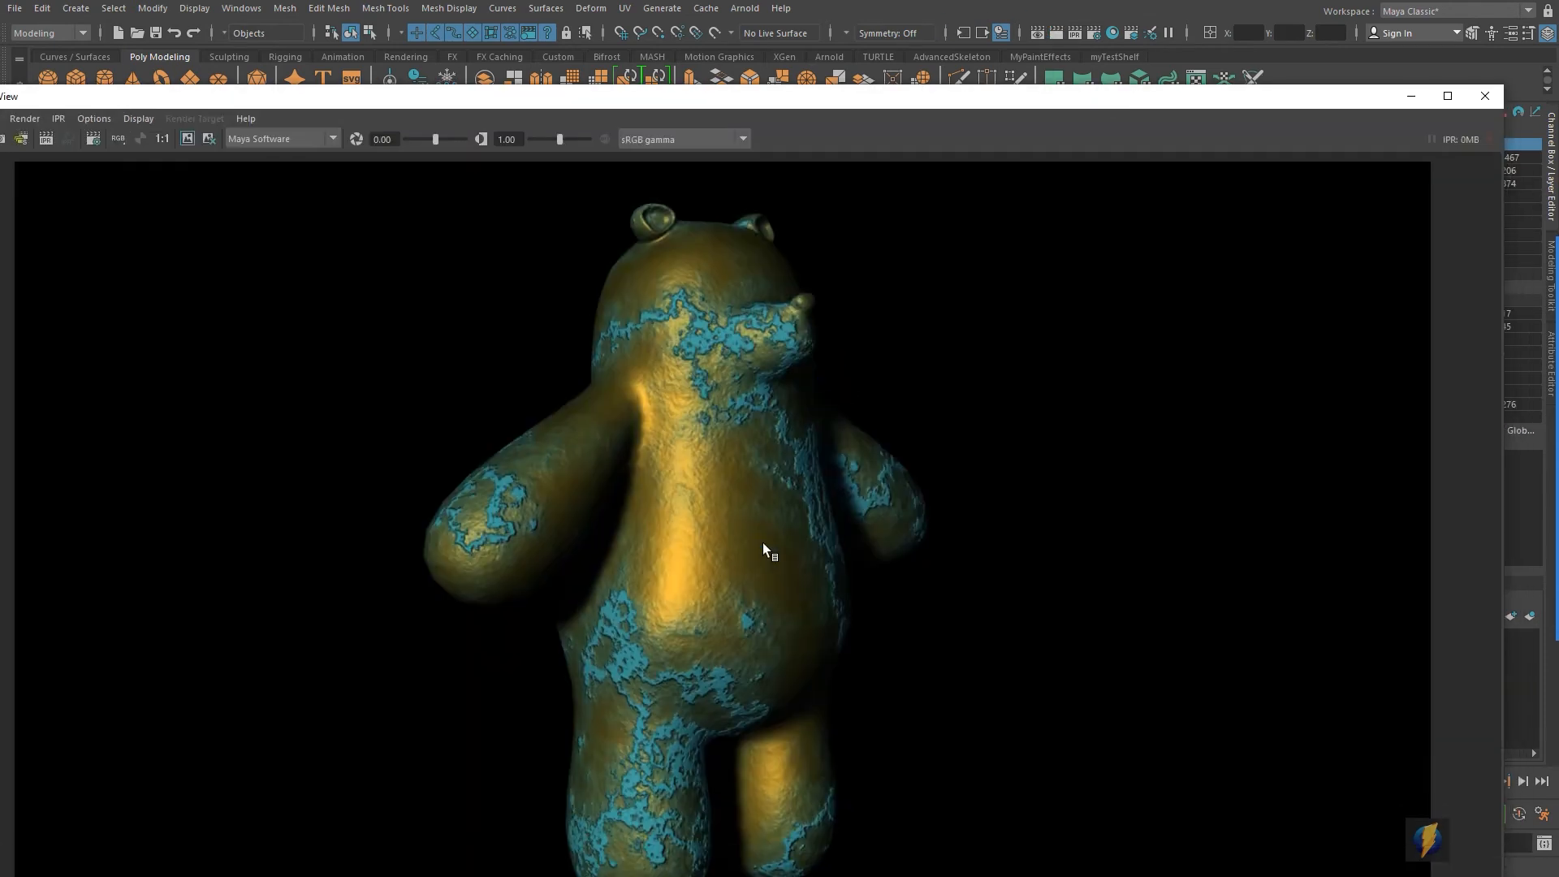
{"action": "scroll", "coordinate": [745, 534], "scroll_direction": "down", "scroll_amount": 3}
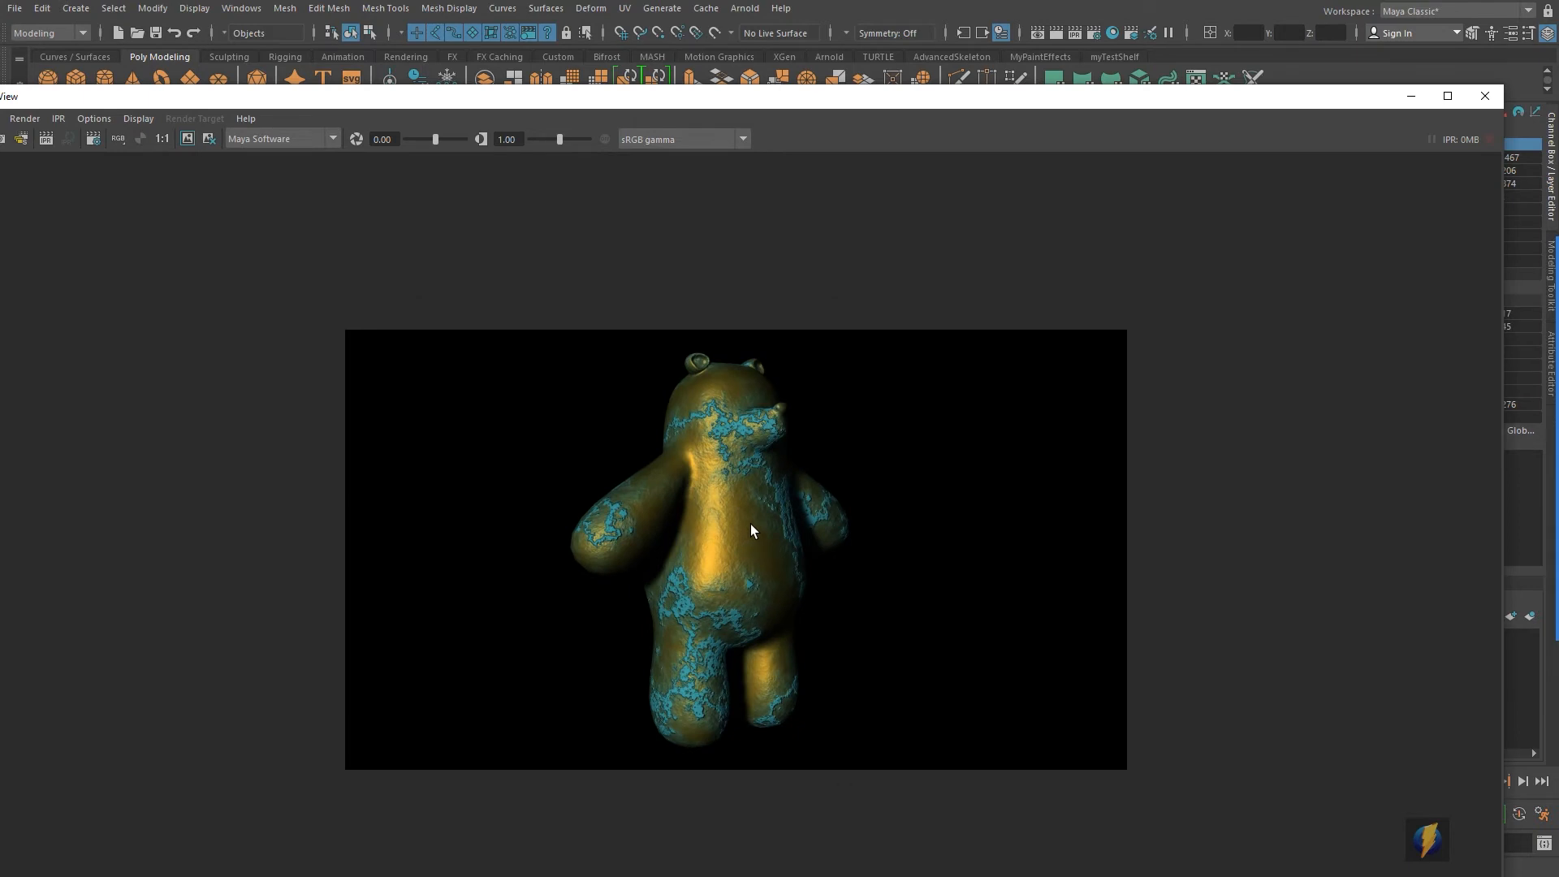
{"action": "left_click_drag", "start_coordinate": [729, 100], "coordinate": [765, 64]}
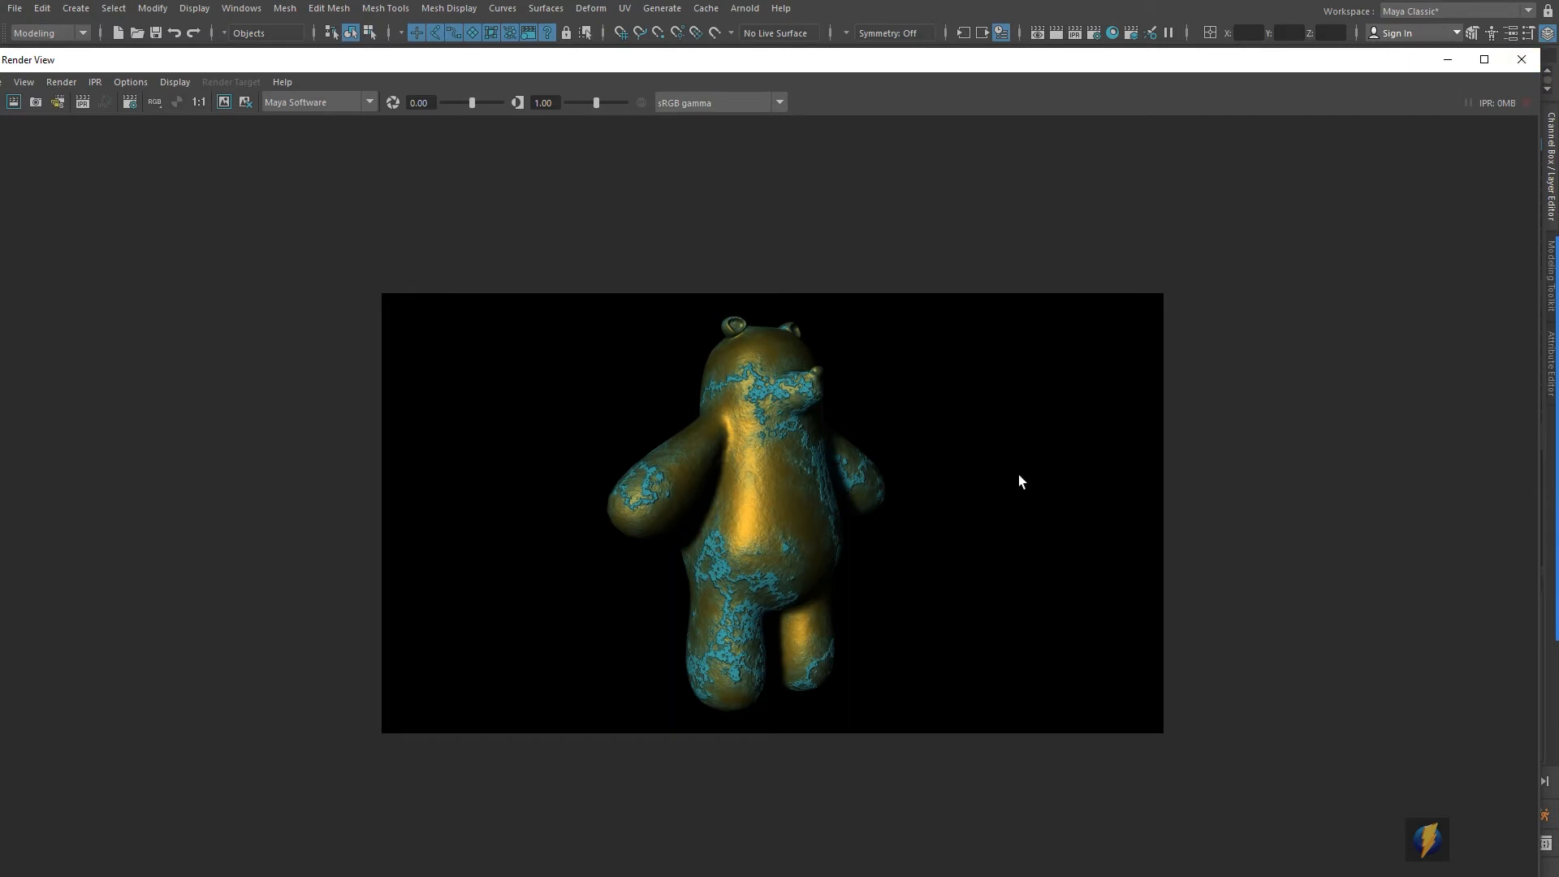
{"action": "left_click", "coordinate": [1520, 59]}
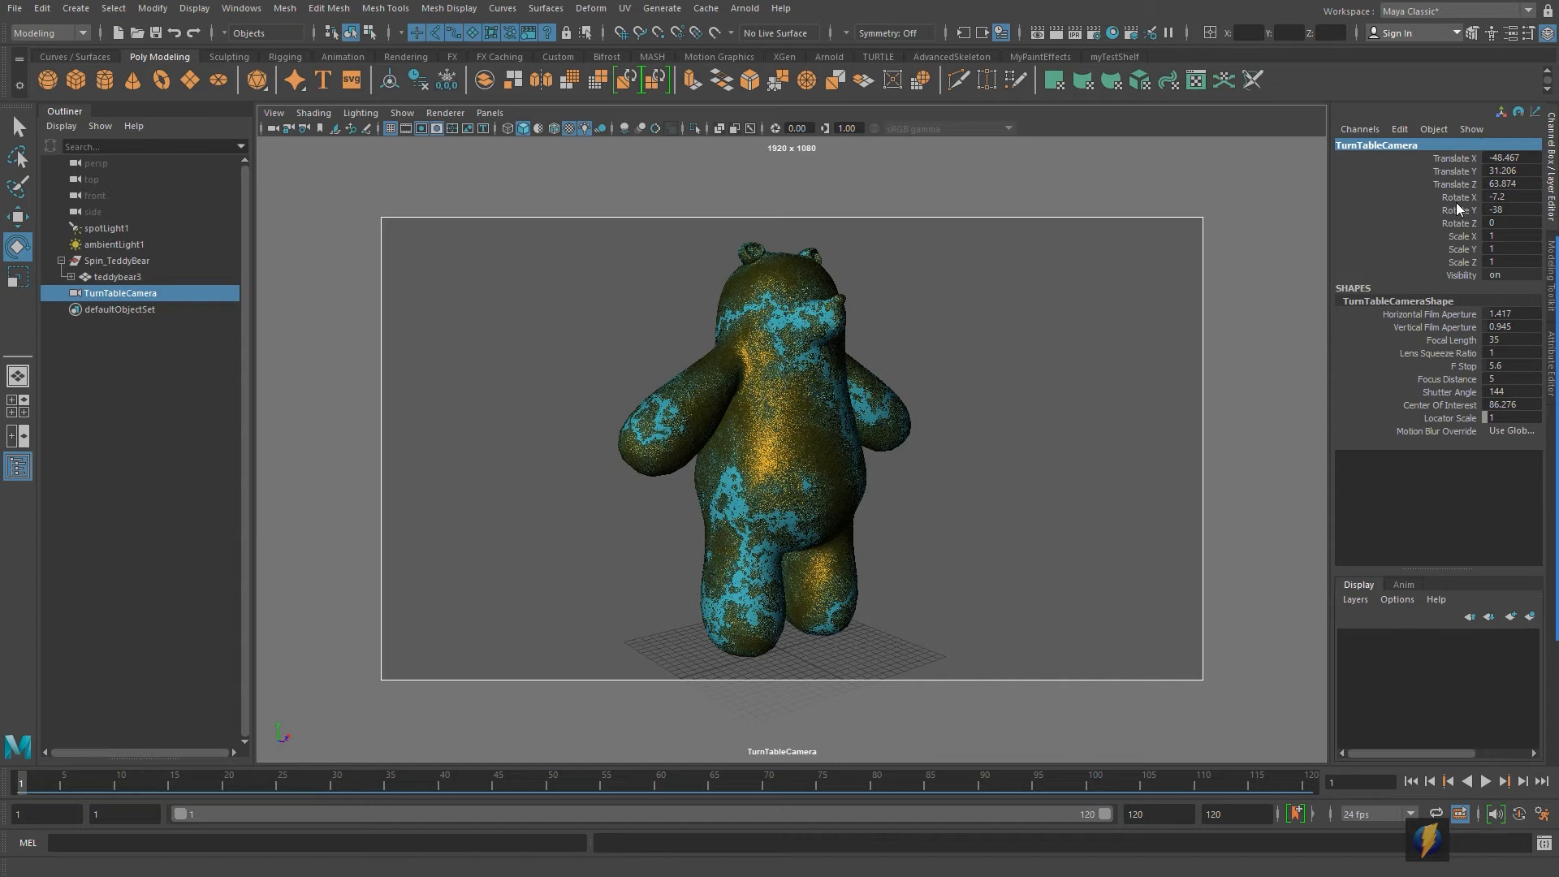
Set TurnTableCamera's environment background color to the dark blue-grey swatch from the color history
{"action": "left_click", "coordinate": [128, 295]}
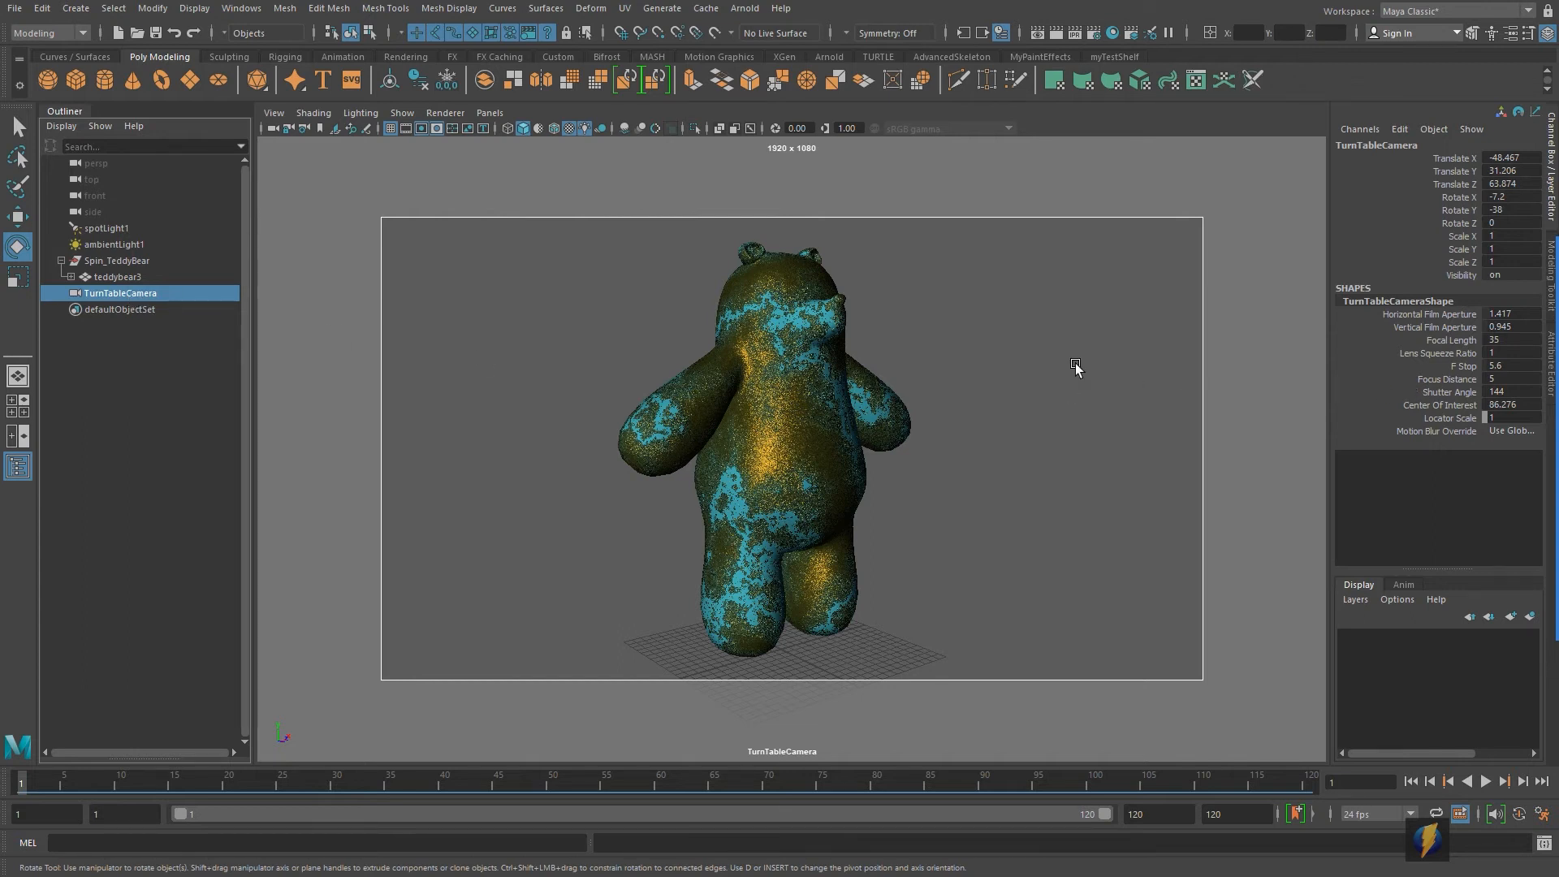
{"action": "key", "text": "ctrl+a"}
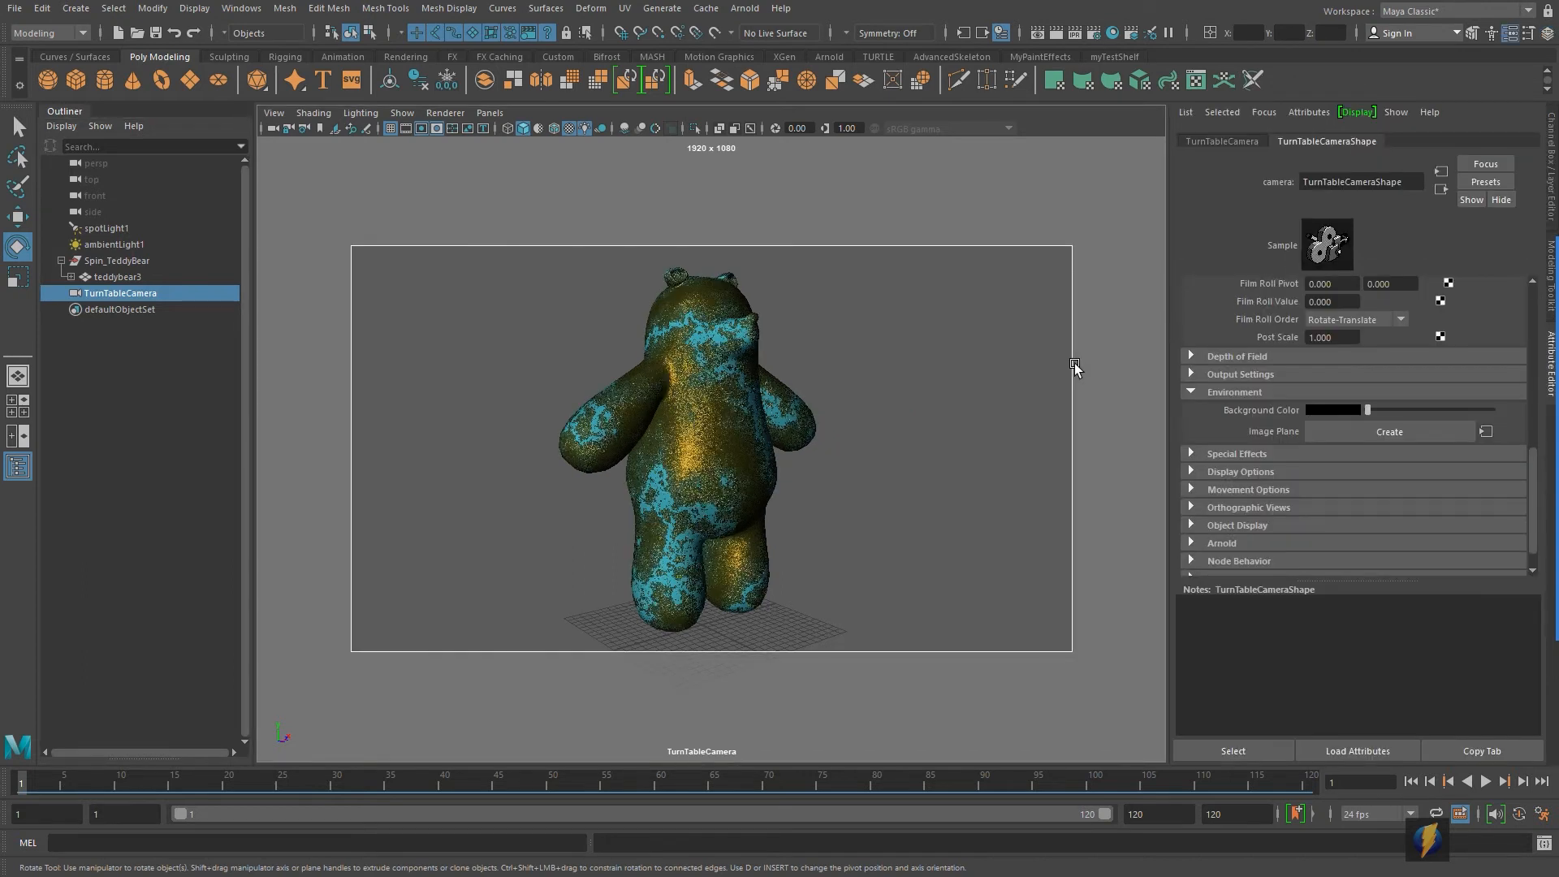
{"action": "mouse_move", "coordinate": [1545, 349]}
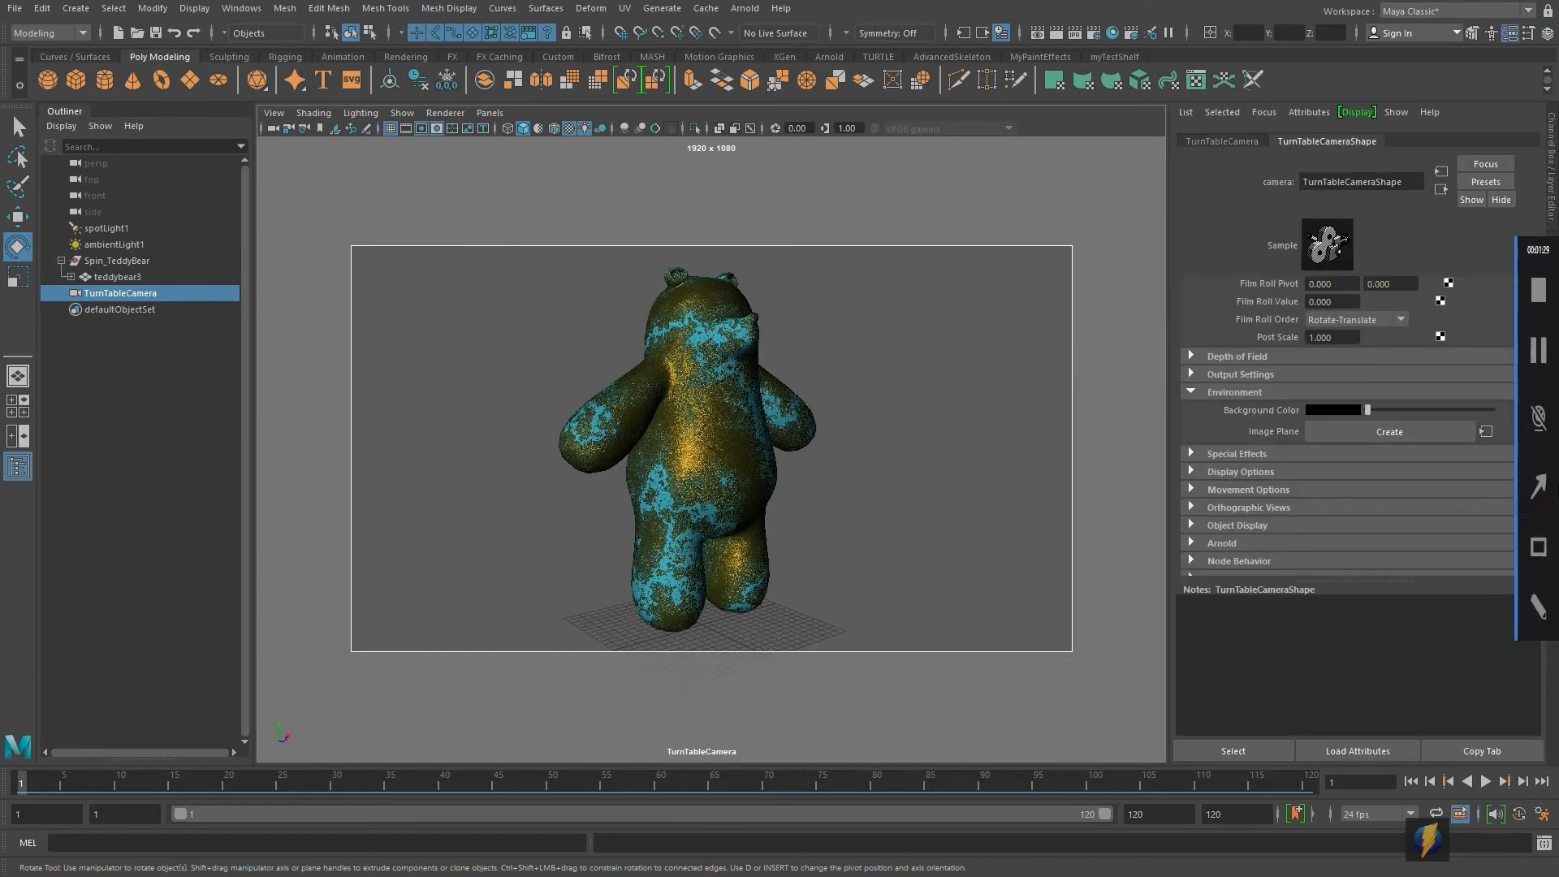
{"action": "left_click", "coordinate": [1524, 485]}
{"action": "mouse_move", "coordinate": [936, 215]}
{"action": "left_mouse_down"}
{"action": "mouse_move", "coordinate": [1138, 251]}
{"action": "mouse_move", "coordinate": [1235, 156]}
{"action": "mouse_move", "coordinate": [1124, 407]}
{"action": "mouse_move", "coordinate": [1314, 415]}
{"action": "left_mouse_up"}
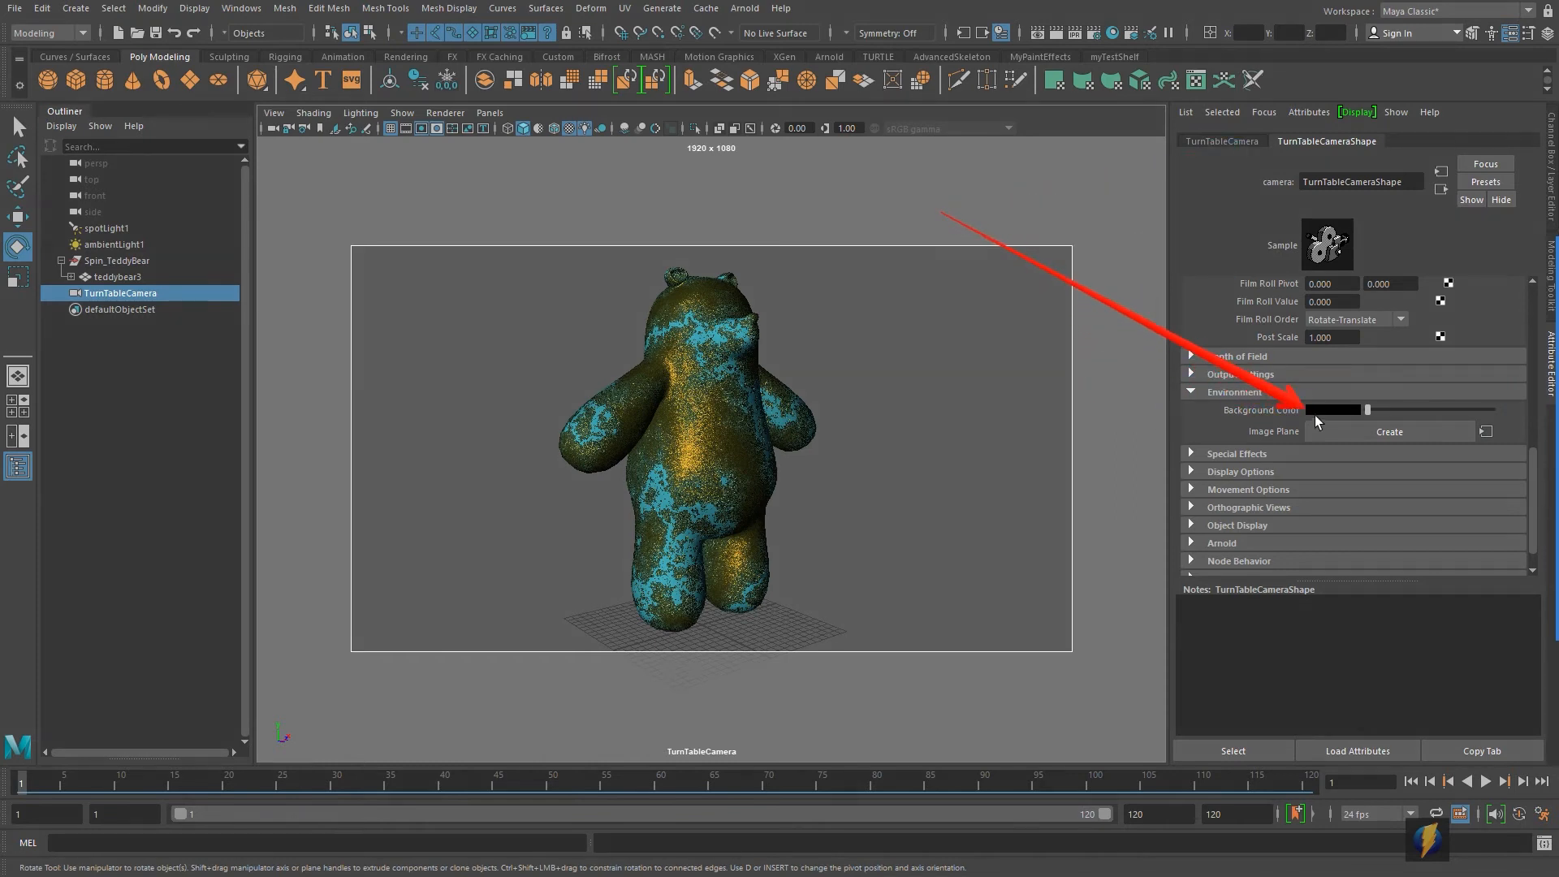
{"action": "left_click", "coordinate": [1315, 410]}
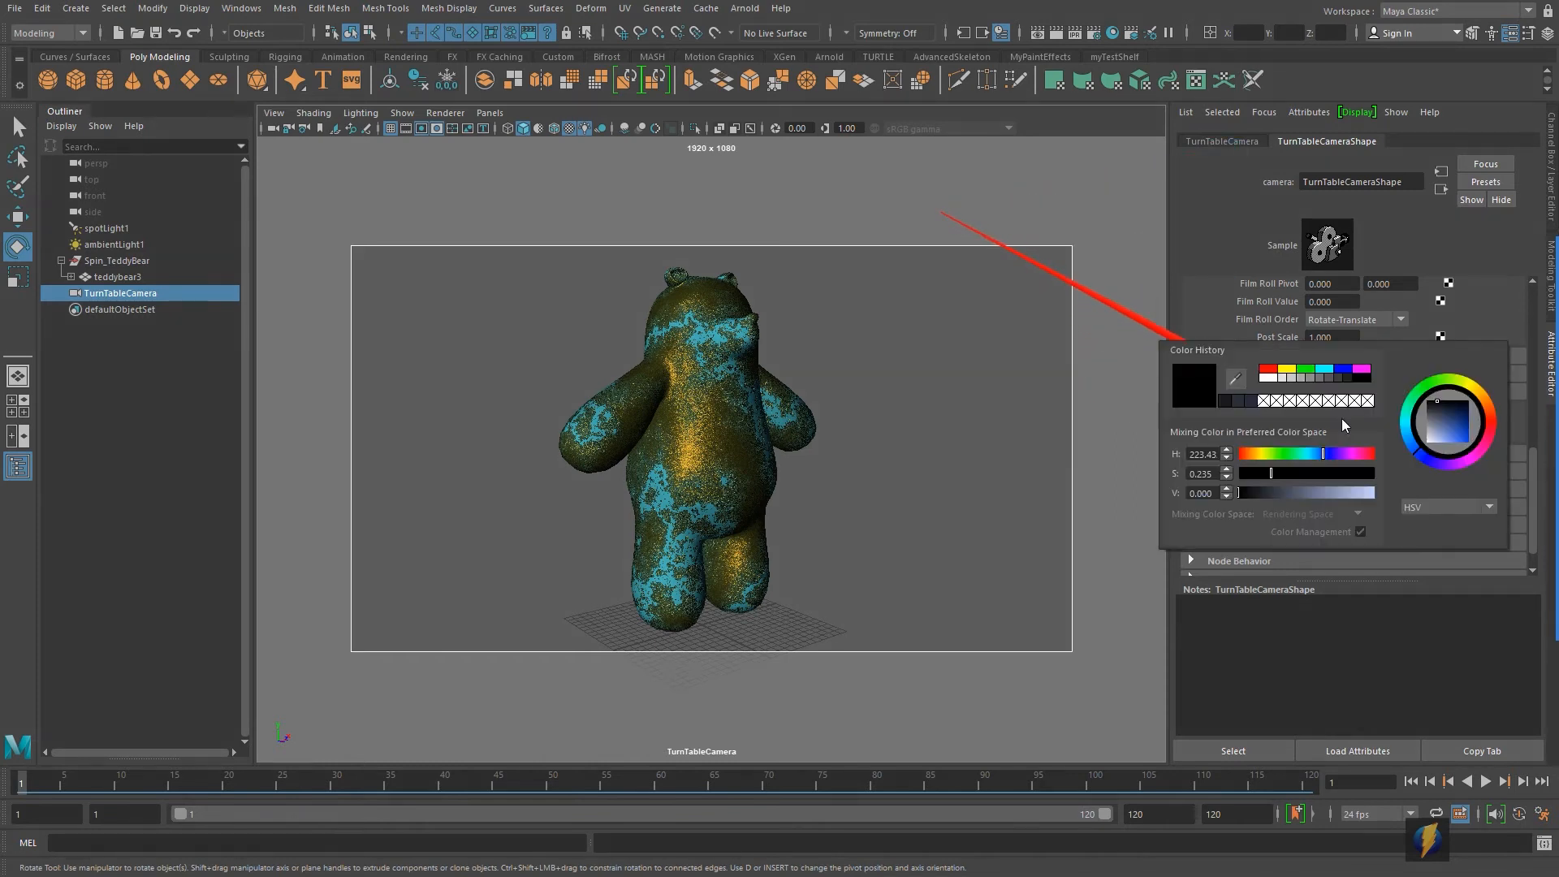
{"action": "left_click", "coordinate": [1225, 401]}
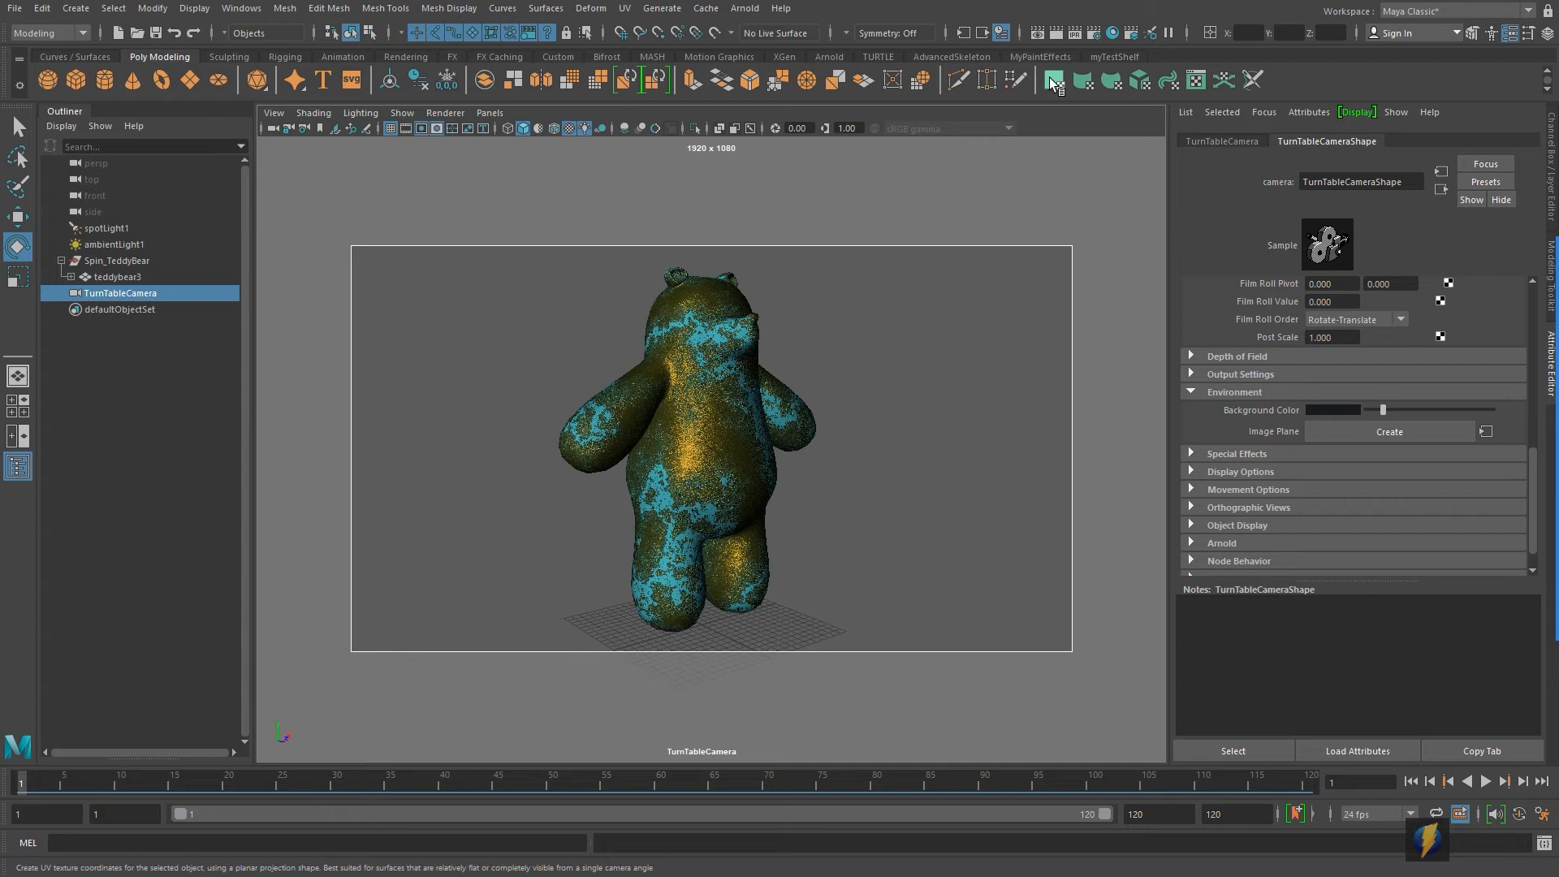
Render the frame again to inspect the bear against the new background, and return to TurnTableCamera's channel values
{"action": "left_click", "coordinate": [1059, 33]}
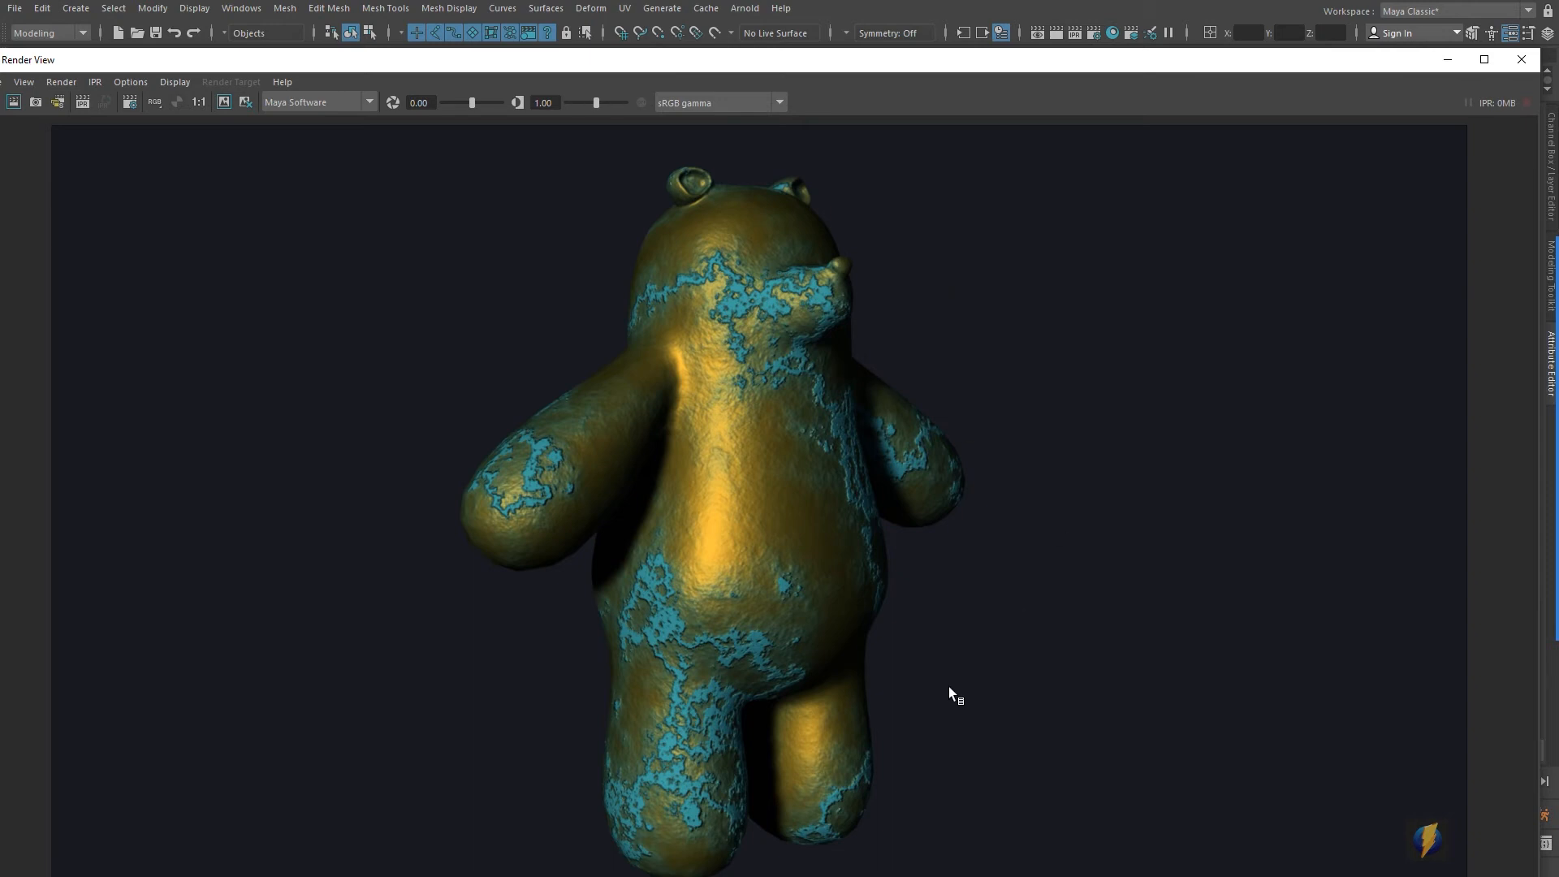
{"action": "scroll", "coordinate": [885, 657], "scroll_direction": "down", "scroll_amount": 3}
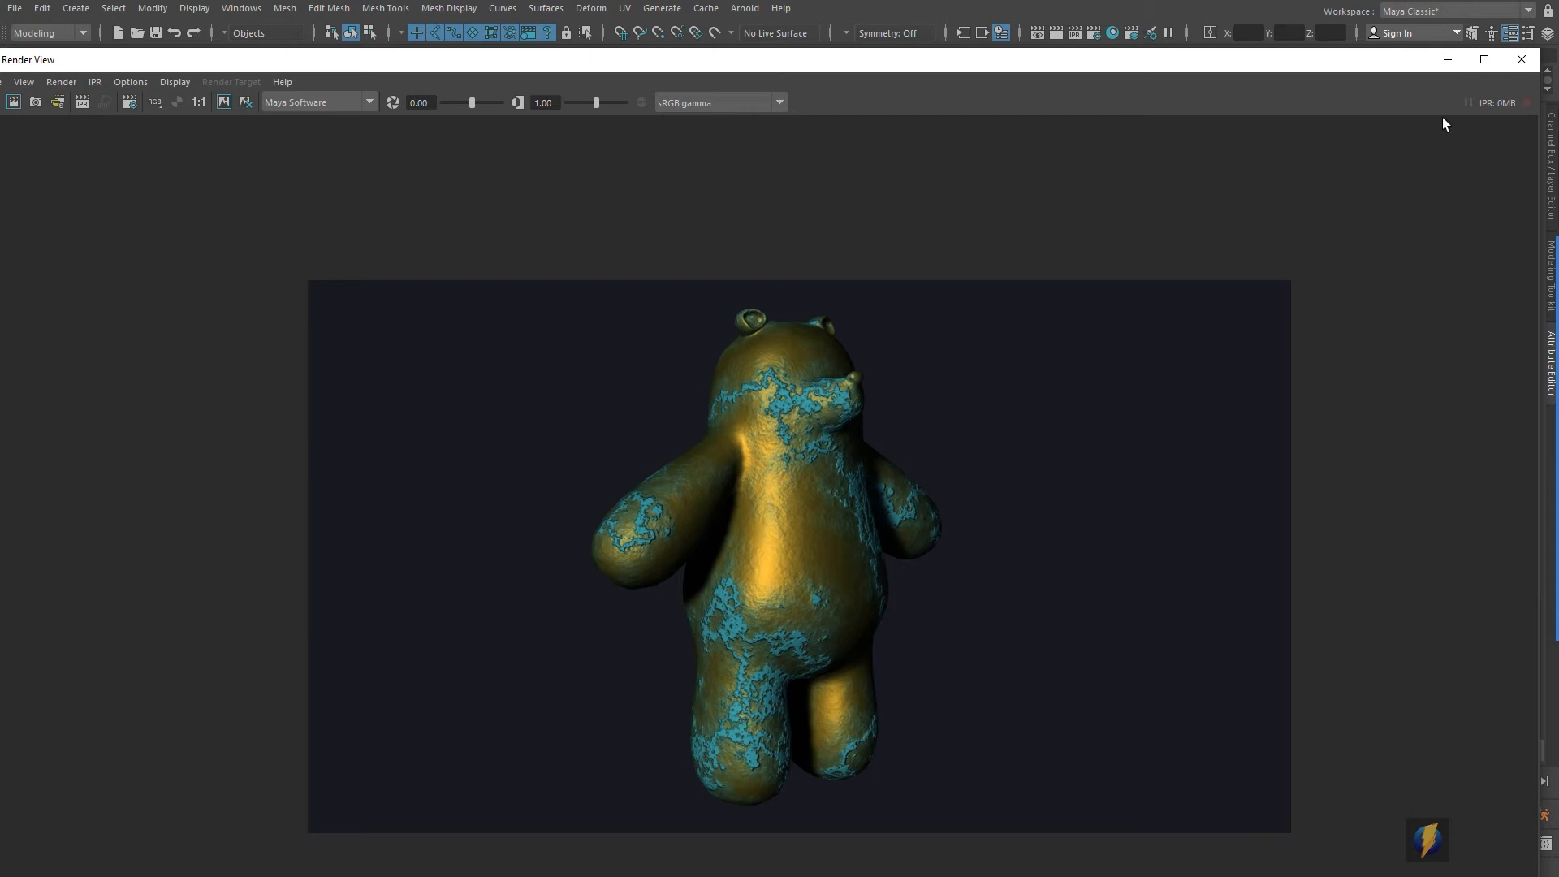
{"action": "left_click", "coordinate": [1520, 60]}
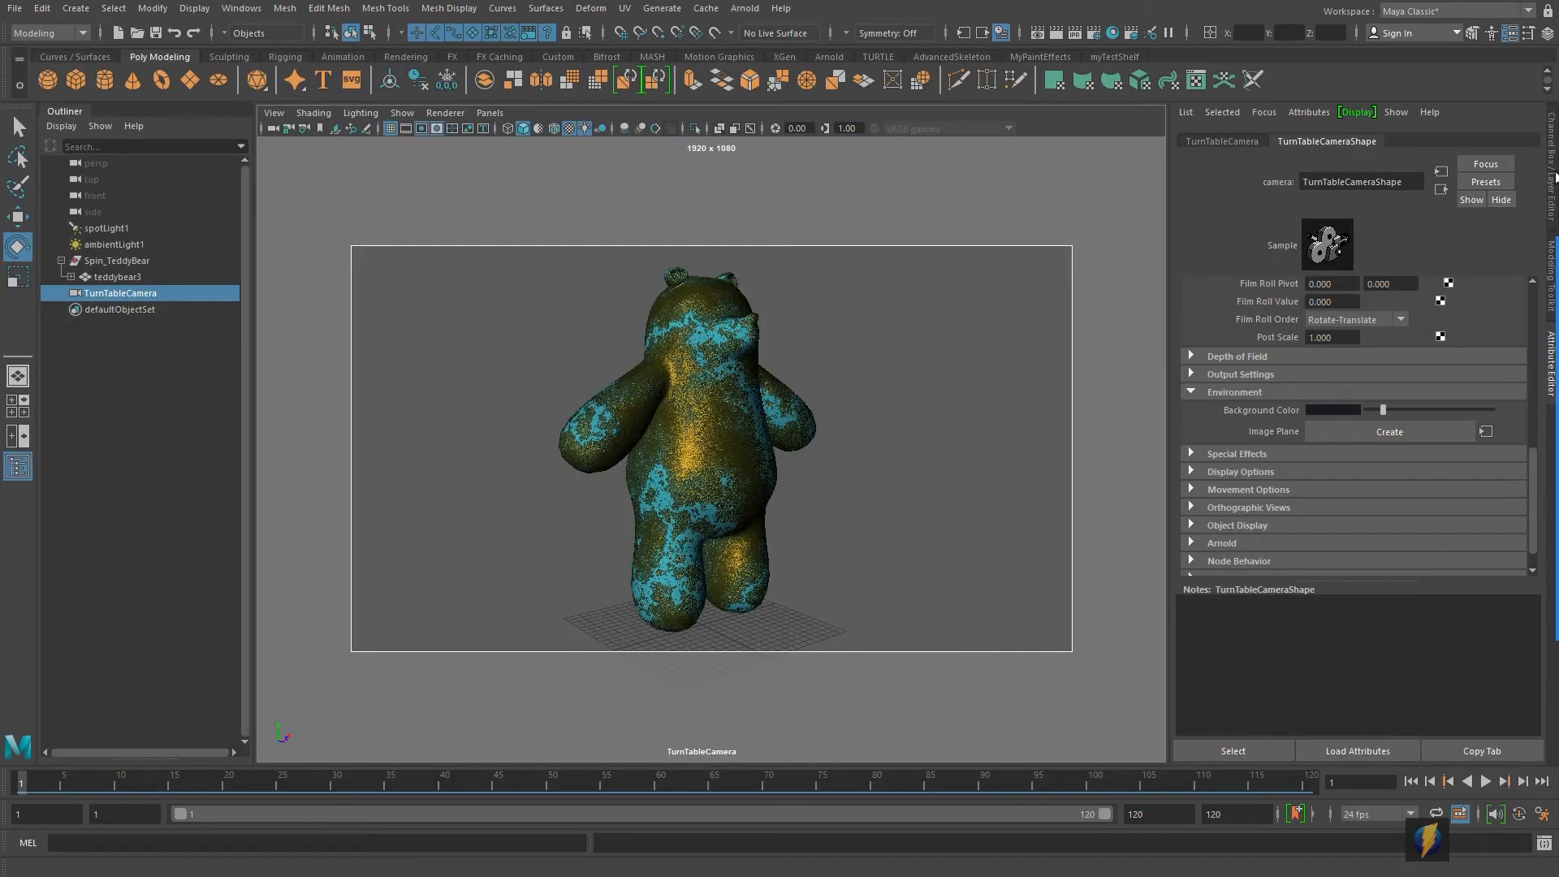
{"action": "left_click", "coordinate": [1552, 174]}
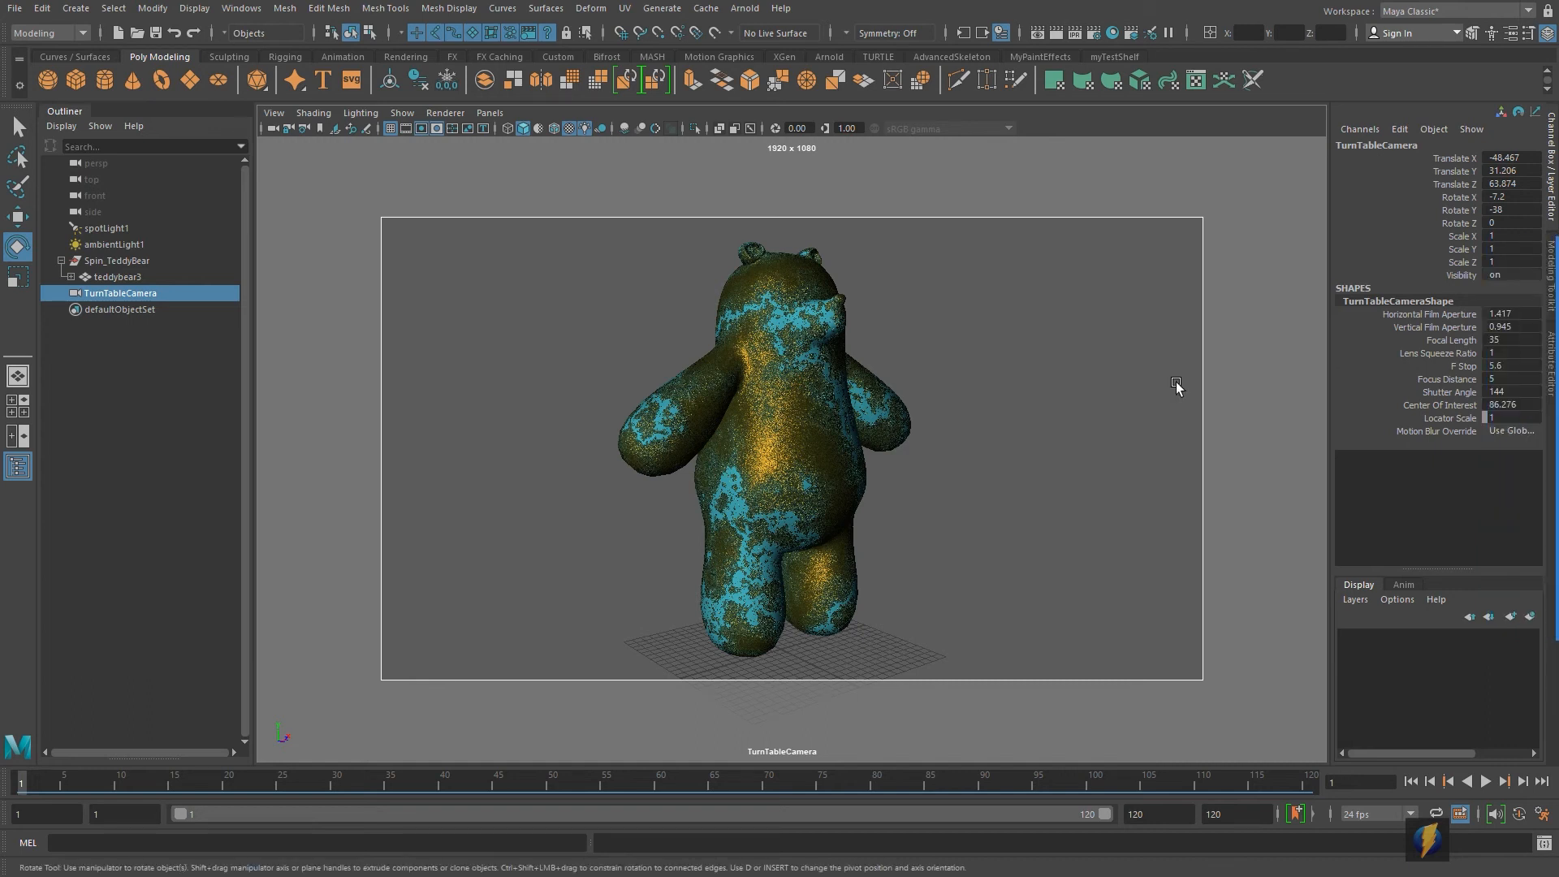
Set the render output's image format to AVI (avi) in the Render Settings
{"action": "left_click", "coordinate": [1524, 485]}
{"action": "mouse_move", "coordinate": [1043, 451]}
{"action": "left_mouse_down"}
{"action": "mouse_move", "coordinate": [1030, 127]}
{"action": "mouse_move", "coordinate": [1091, 48]}
{"action": "left_mouse_up"}
{"action": "left_click", "coordinate": [1093, 33]}
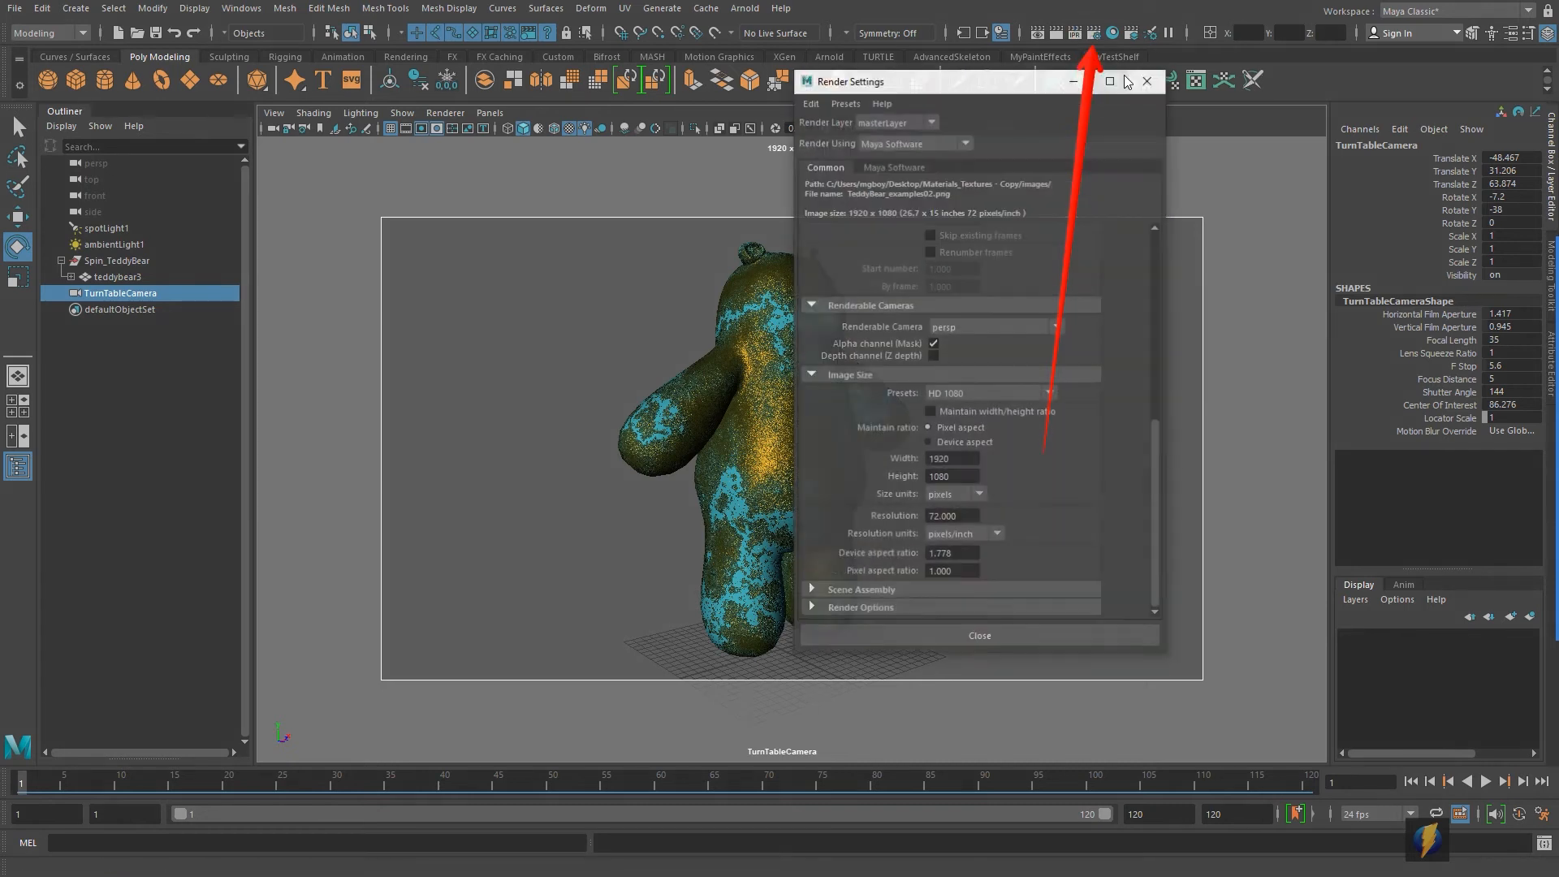
{"action": "left_click_drag", "start_coordinate": [977, 85], "coordinate": [1103, 165]}
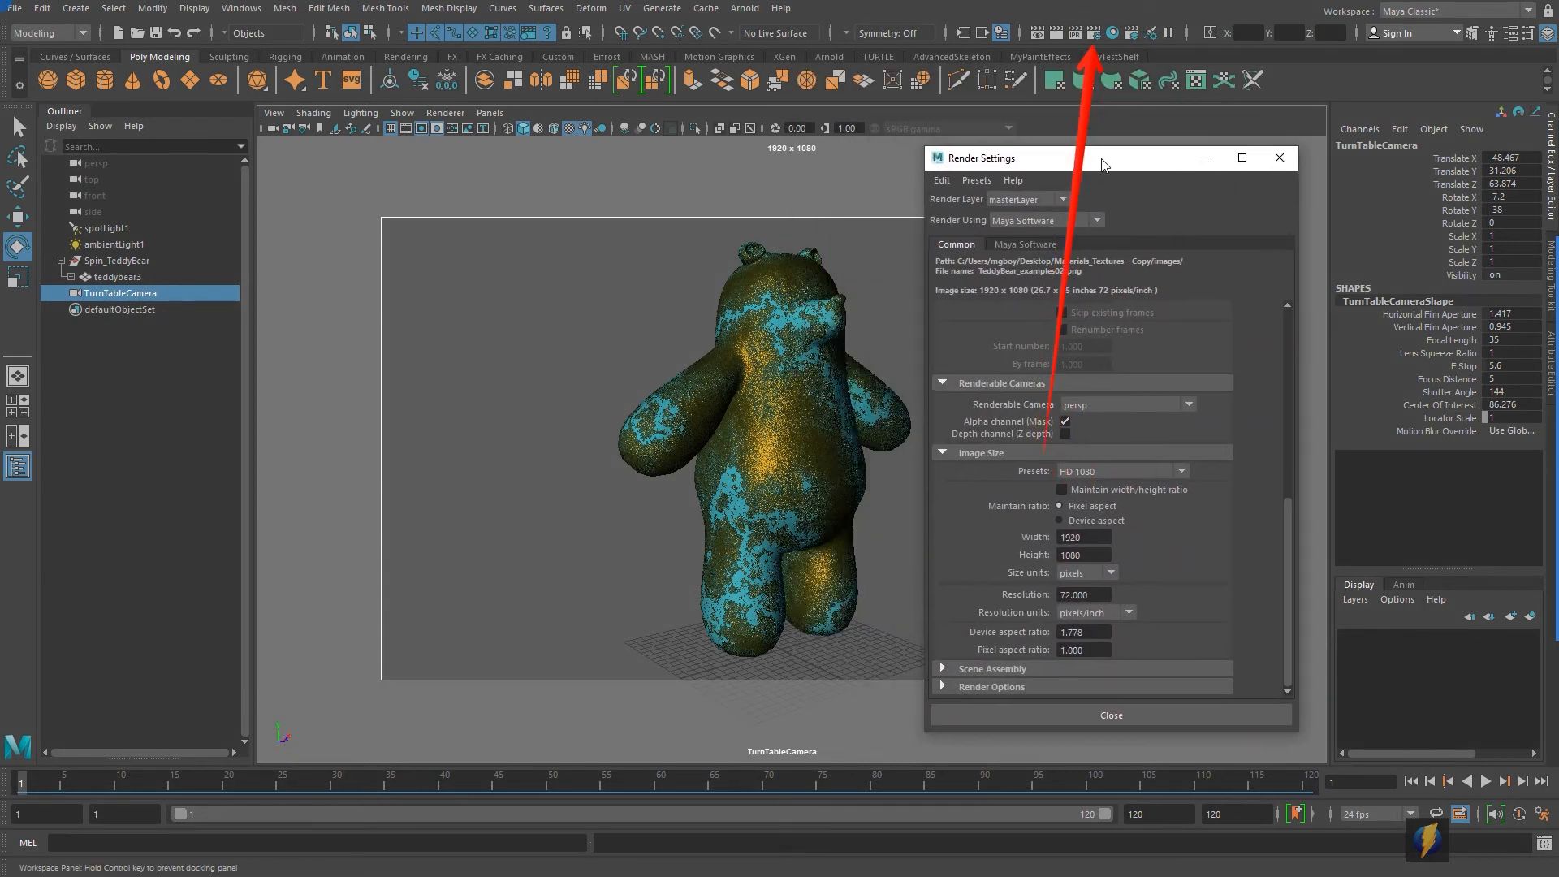
{"action": "left_click", "coordinate": [1520, 487]}
{"action": "mouse_move", "coordinate": [1031, 556]}
{"action": "left_mouse_down"}
{"action": "mouse_move", "coordinate": [970, 383]}
{"action": "mouse_move", "coordinate": [955, 271]}
{"action": "mouse_move", "coordinate": [1166, 270]}
{"action": "mouse_move", "coordinate": [992, 302]}
{"action": "mouse_move", "coordinate": [935, 274]}
{"action": "mouse_move", "coordinate": [962, 248]}
{"action": "mouse_move", "coordinate": [974, 274]}
{"action": "mouse_move", "coordinate": [1027, 257]}
{"action": "mouse_move", "coordinate": [1176, 268]}
{"action": "mouse_move", "coordinate": [1124, 311]}
{"action": "mouse_move", "coordinate": [961, 356]}
{"action": "left_mouse_up"}
{"action": "scroll", "coordinate": [1084, 368], "scroll_direction": "up", "scroll_amount": 8}
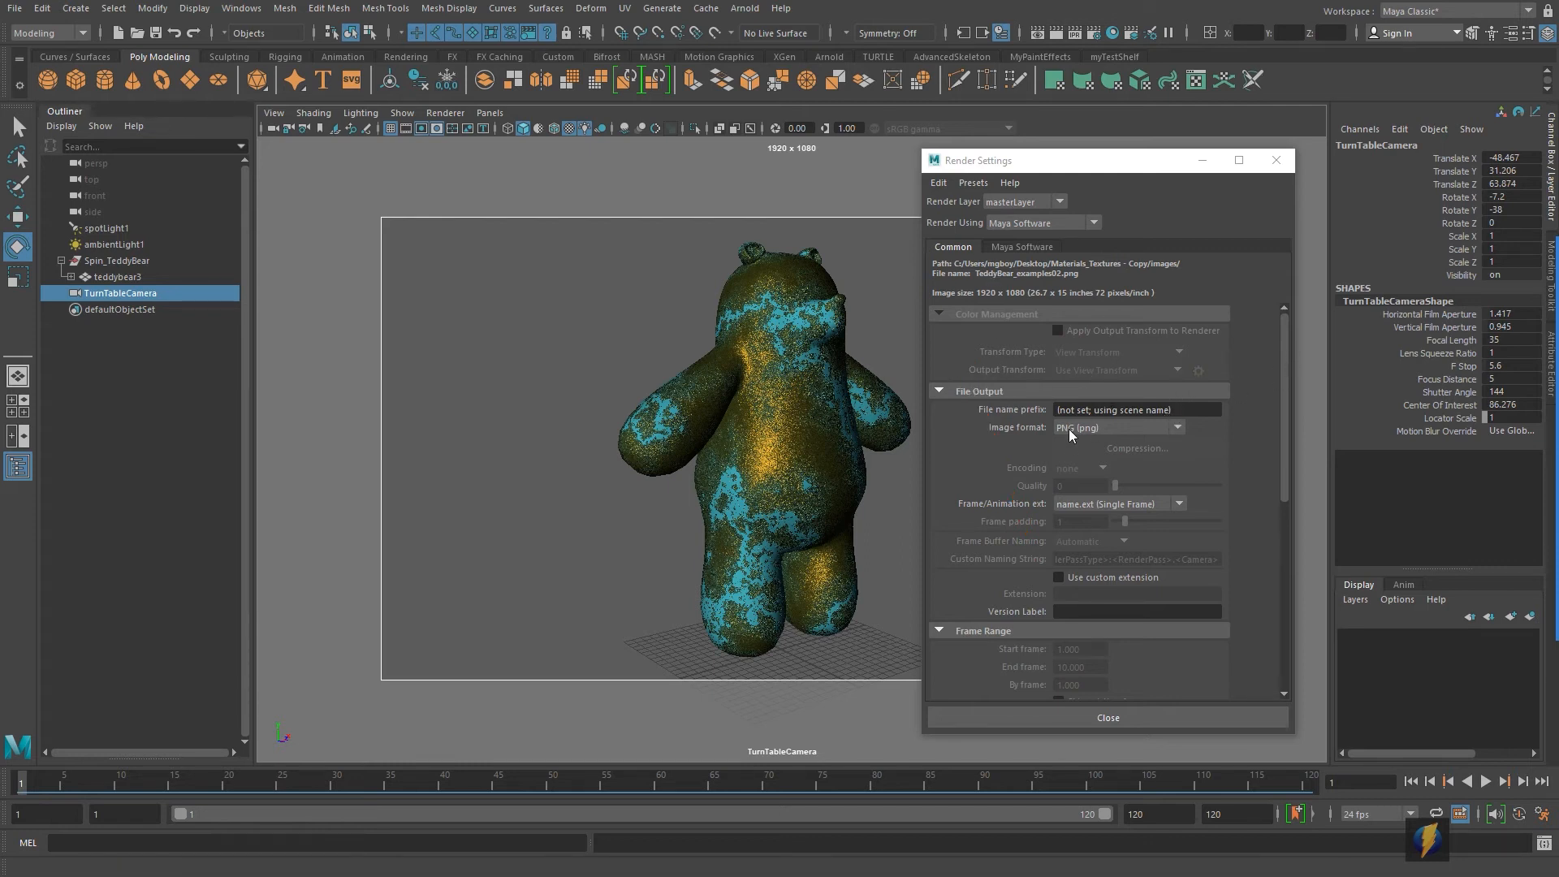
{"action": "left_click", "coordinate": [1525, 490]}
{"action": "mouse_move", "coordinate": [1008, 596]}
{"action": "left_mouse_down"}
{"action": "mouse_move", "coordinate": [1057, 453]}
{"action": "mouse_move", "coordinate": [1089, 449]}
{"action": "left_mouse_up"}
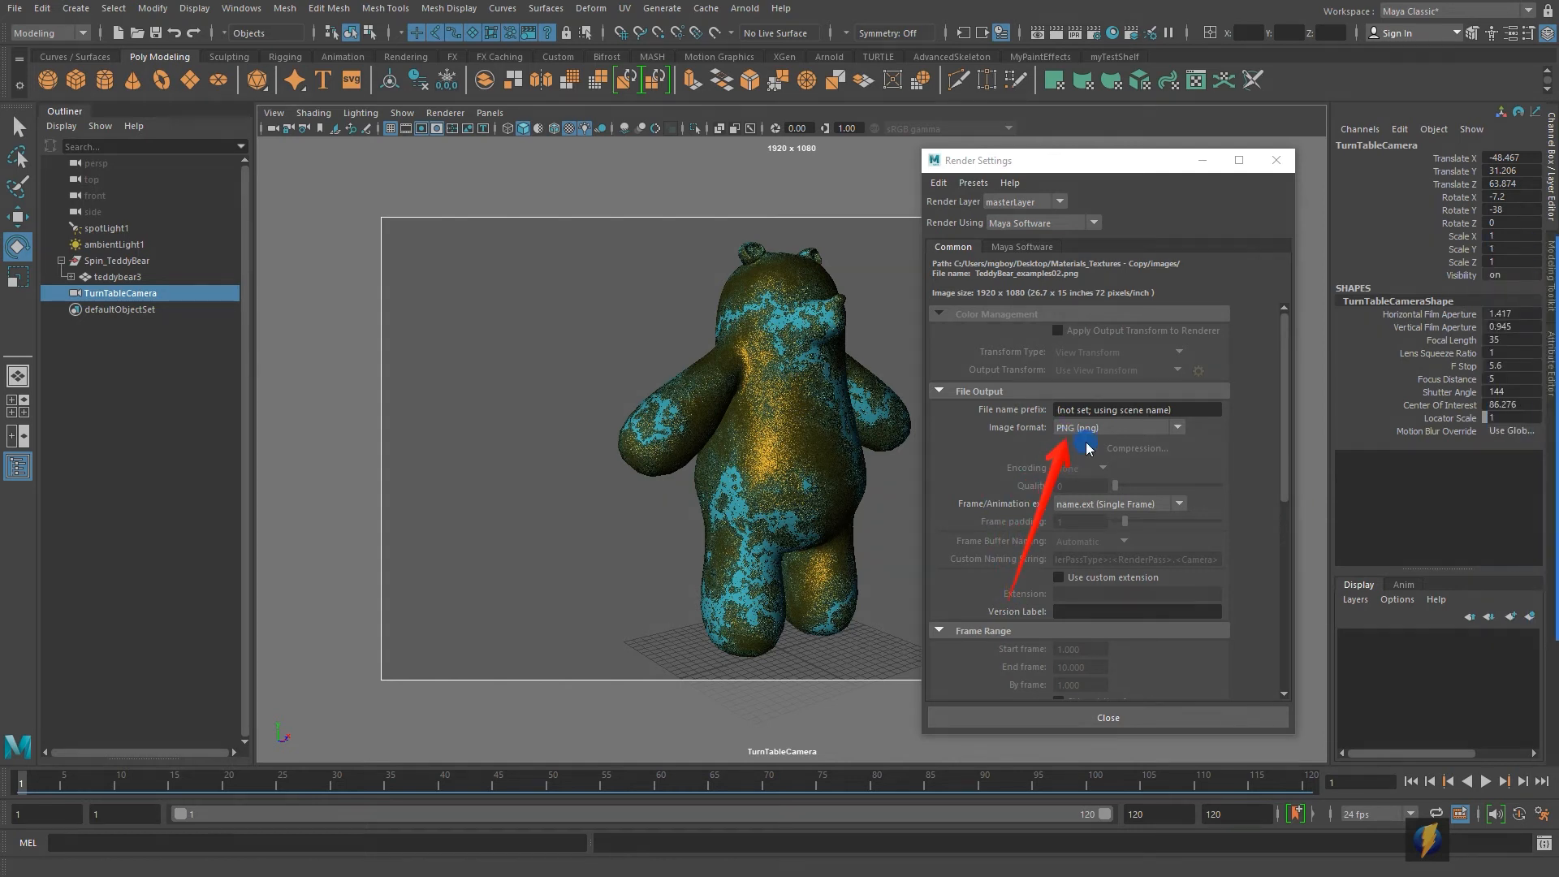
{"action": "left_click", "coordinate": [1179, 427]}
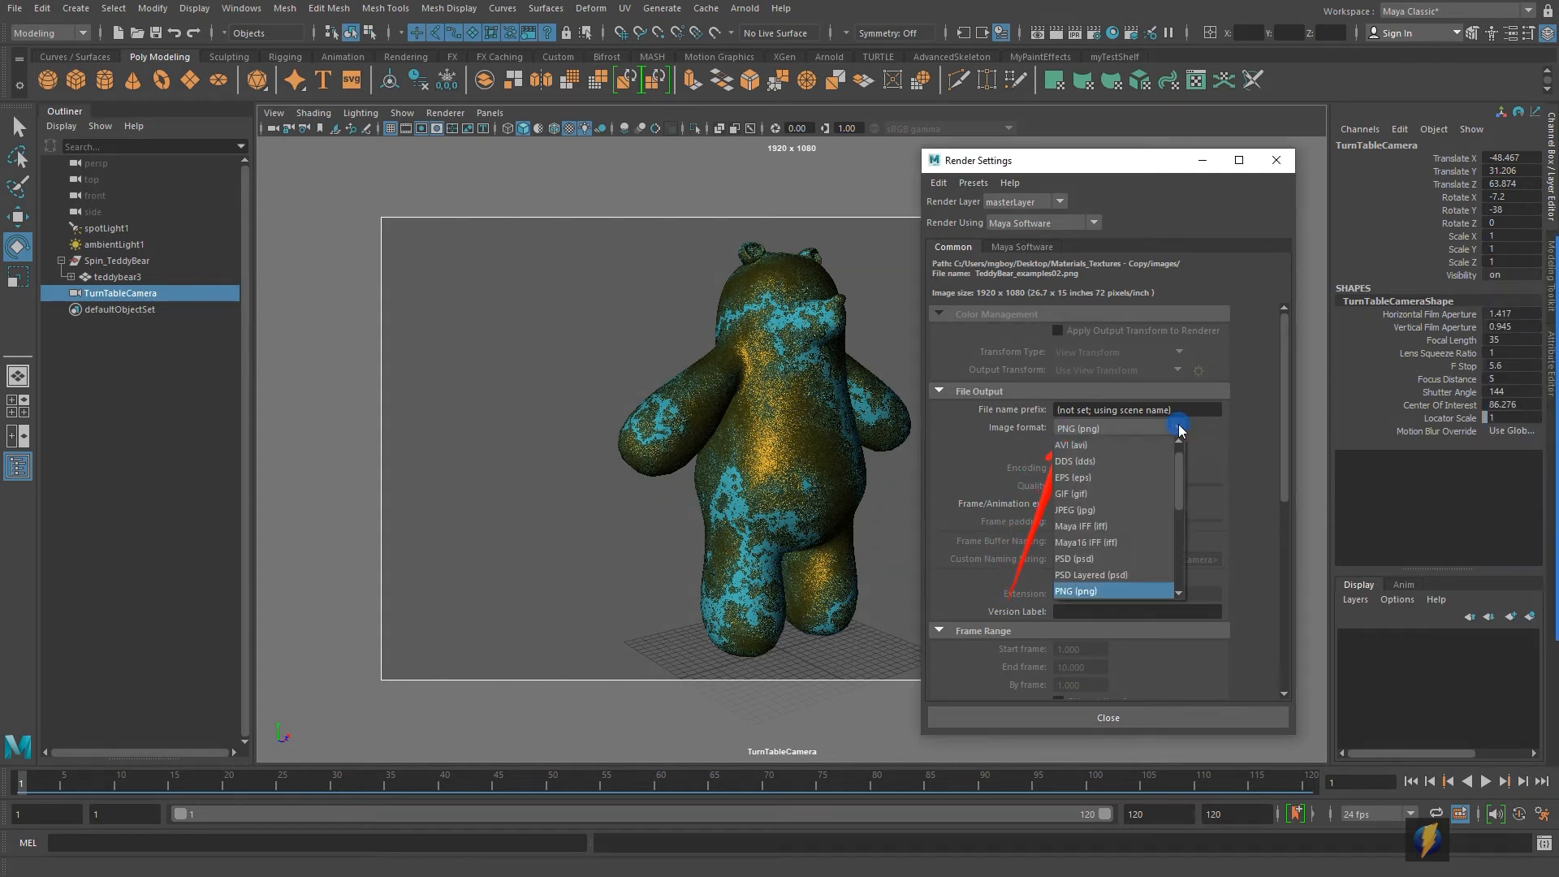
{"action": "left_click", "coordinate": [1079, 444]}
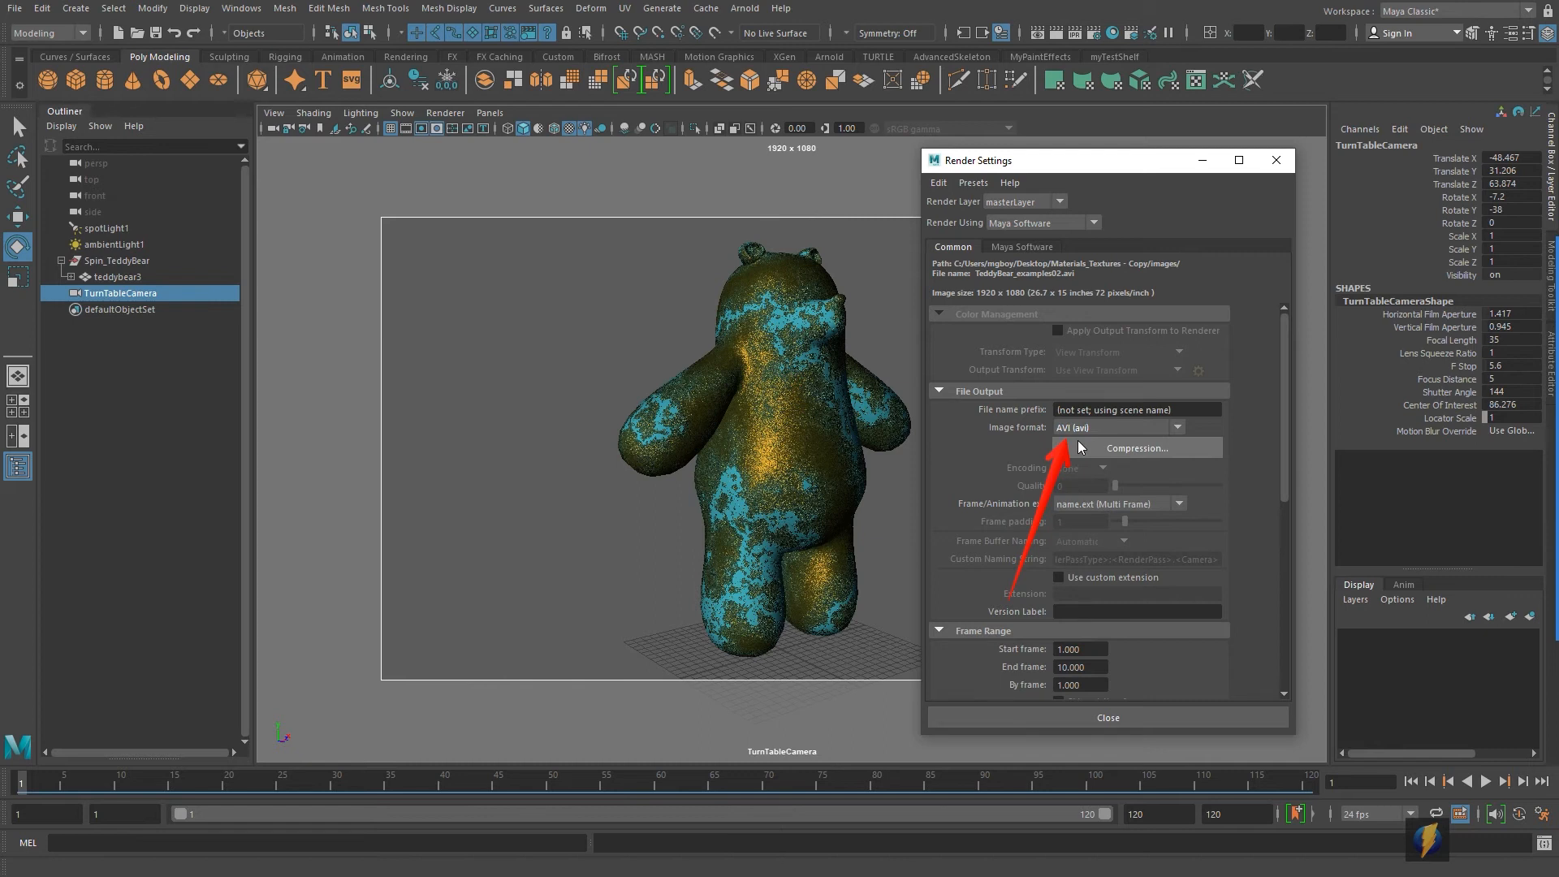
Set the file name prefix of the render output to TeddyTurntable
{"action": "double_click", "coordinate": [1095, 408]}
{"action": "left_click", "coordinate": [1094, 409]}
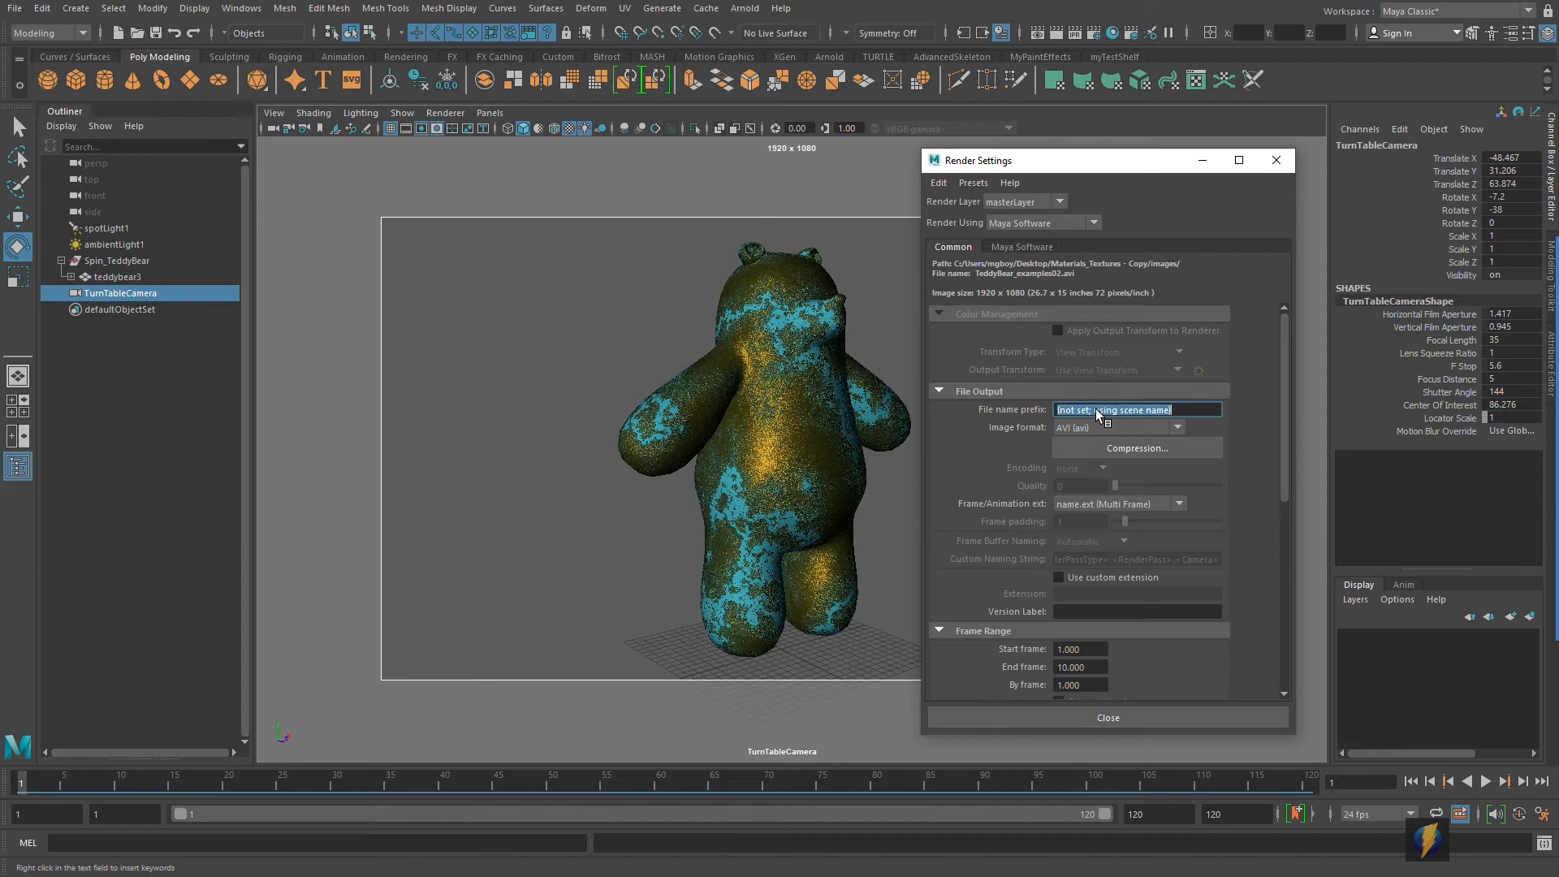
{"action": "type", "text": "TeddyTurntable"}
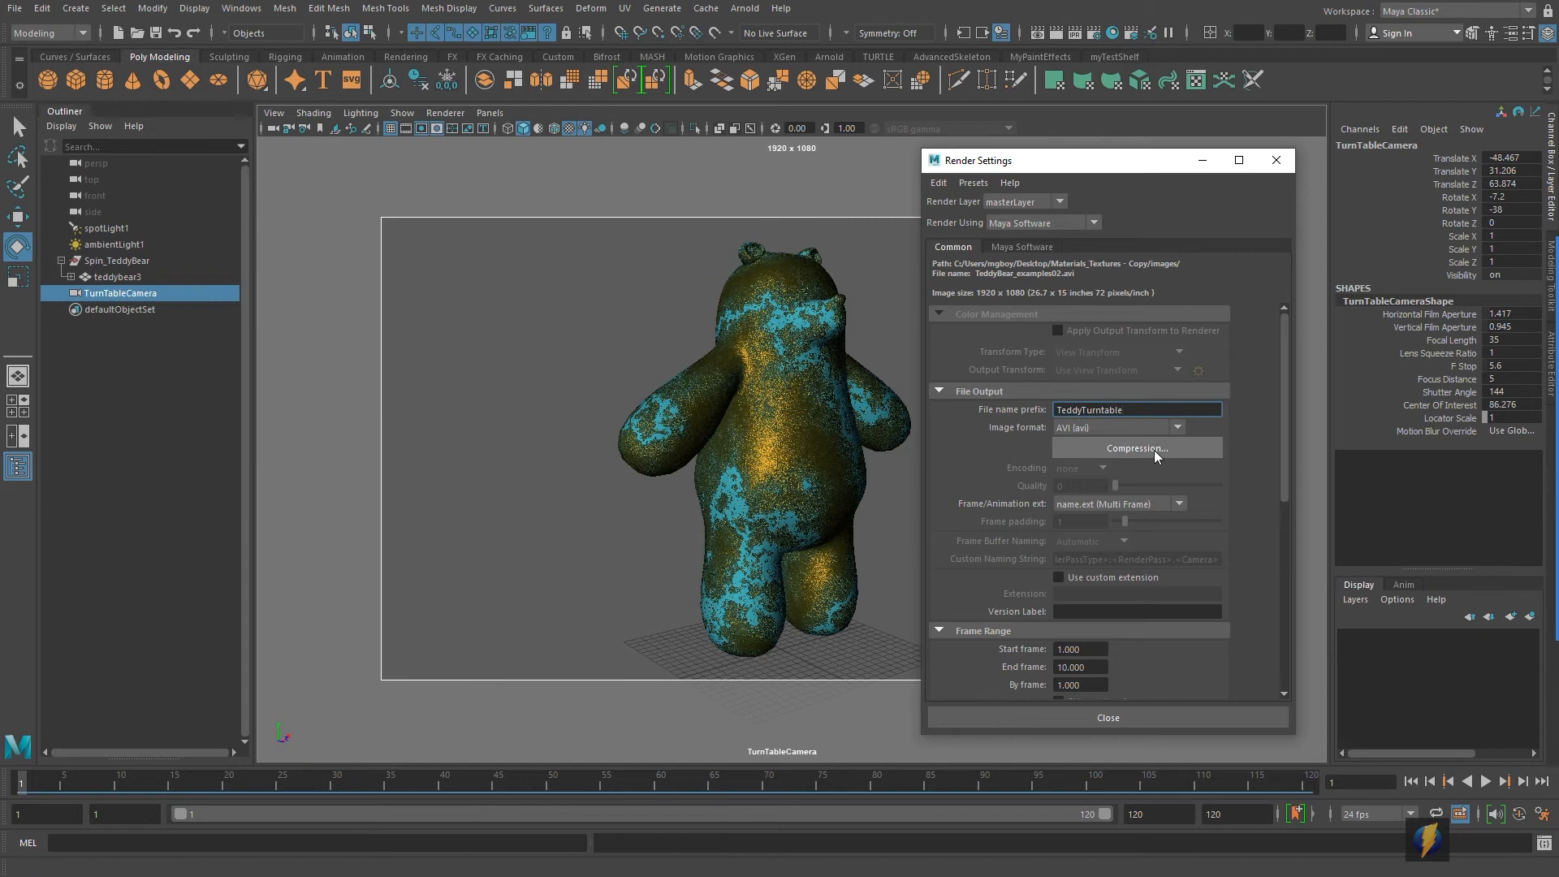
Set the end frame of the render's frame range to 119, and close the Render Settings
{"action": "left_click_drag", "start_coordinate": [1281, 349], "coordinate": [1294, 410]}
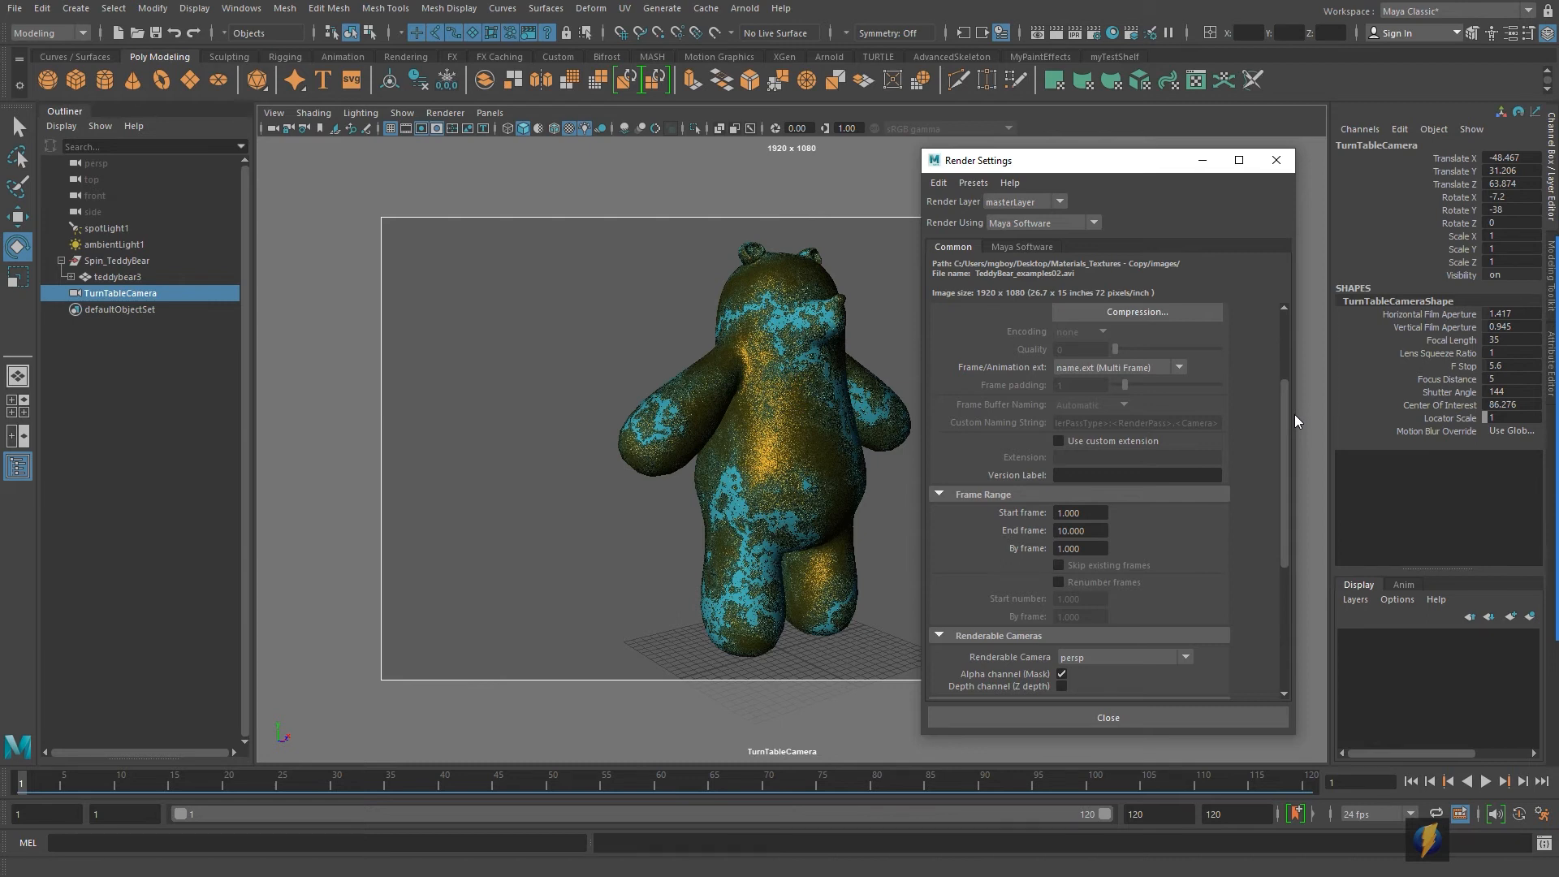
{"action": "left_click", "coordinate": [1540, 500]}
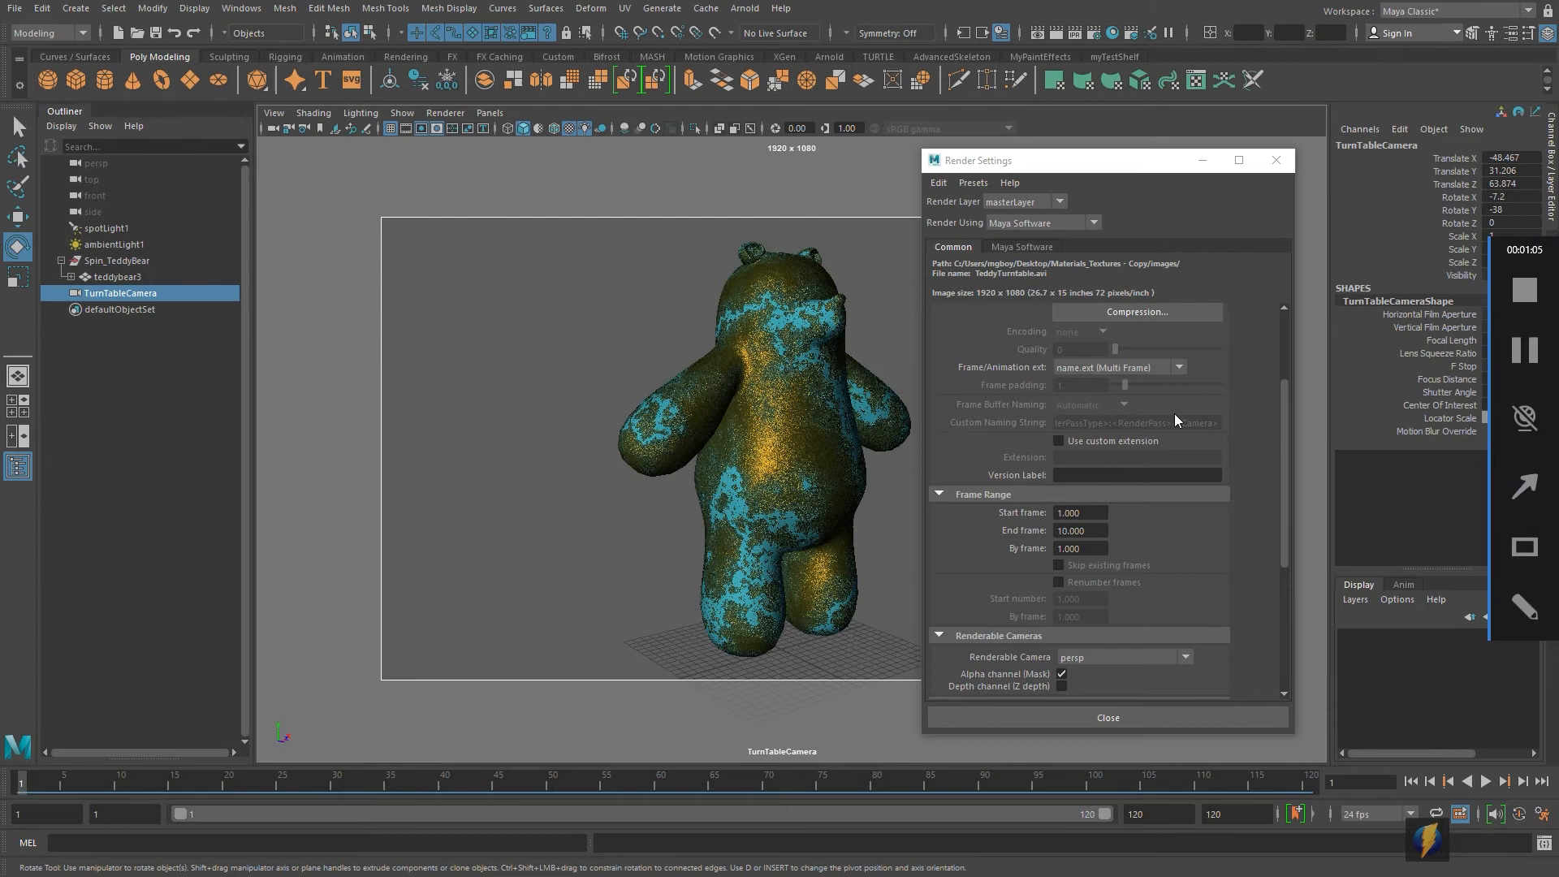
{"action": "mouse_move", "coordinate": [1191, 241]}
{"action": "left_mouse_down"}
{"action": "mouse_move", "coordinate": [1157, 388]}
{"action": "mouse_move", "coordinate": [1065, 504]}
{"action": "mouse_move", "coordinate": [1089, 529]}
{"action": "mouse_move", "coordinate": [1068, 523]}
{"action": "mouse_move", "coordinate": [1029, 549]}
{"action": "mouse_move", "coordinate": [1088, 555]}
{"action": "mouse_move", "coordinate": [1087, 512]}
{"action": "mouse_move", "coordinate": [1098, 532]}
{"action": "mouse_move", "coordinate": [306, 626]}
{"action": "mouse_move", "coordinate": [161, 771]}
{"action": "mouse_move", "coordinate": [542, 781]}
{"action": "mouse_move", "coordinate": [1291, 763]}
{"action": "mouse_move", "coordinate": [997, 578]}
{"action": "mouse_move", "coordinate": [1078, 510]}
{"action": "mouse_move", "coordinate": [1104, 542]}
{"action": "mouse_move", "coordinate": [1266, 558]}
{"action": "mouse_move", "coordinate": [1313, 792]}
{"action": "left_mouse_up"}
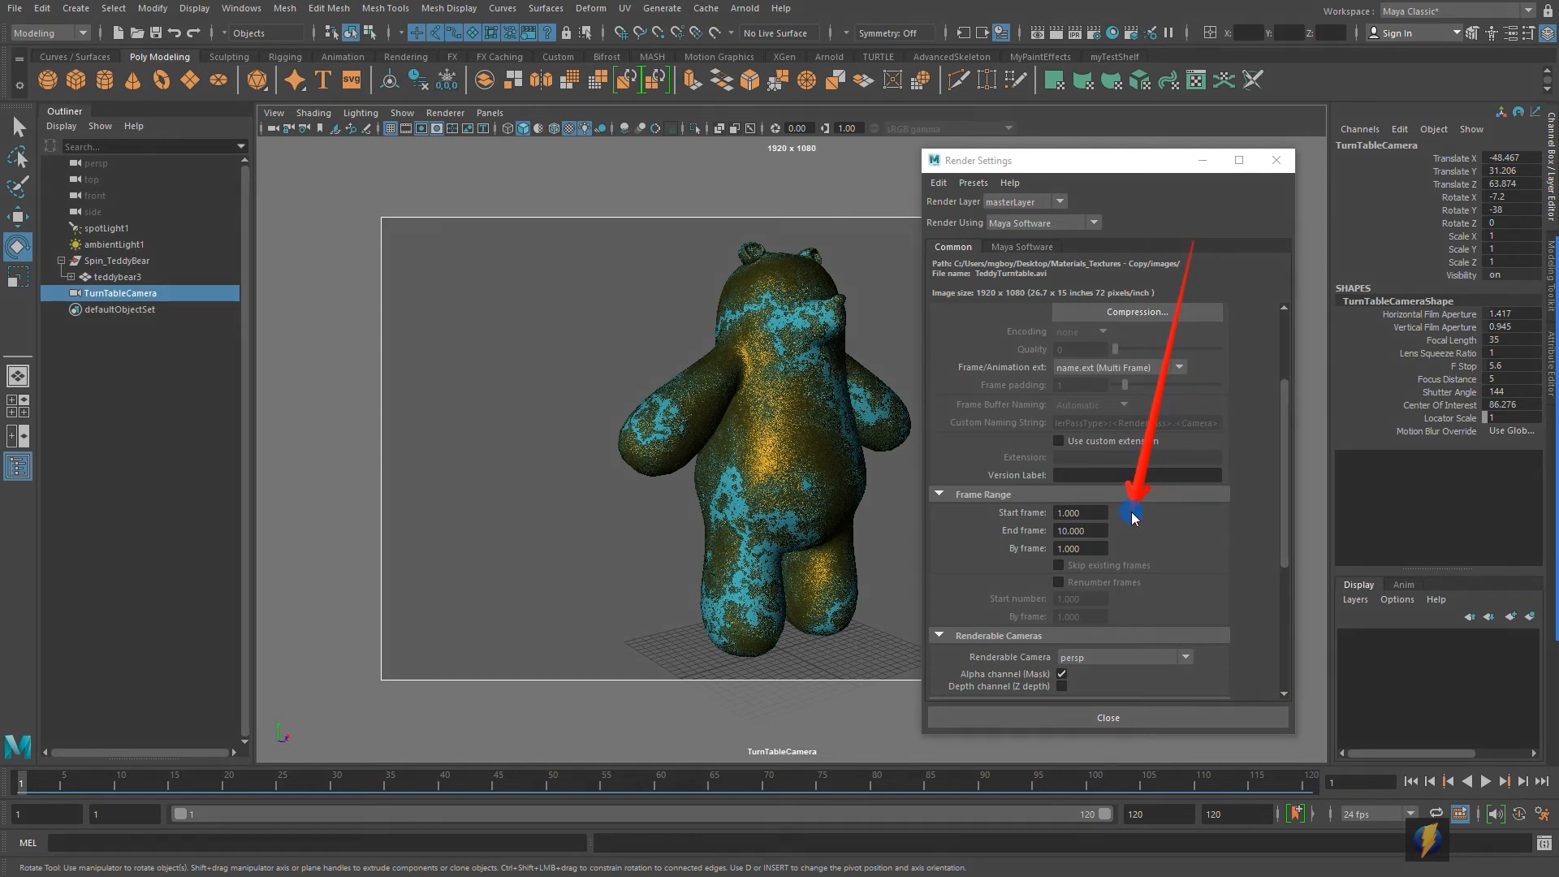
{"action": "left_click", "coordinate": [1096, 531]}
{"action": "type", "text": "119"}
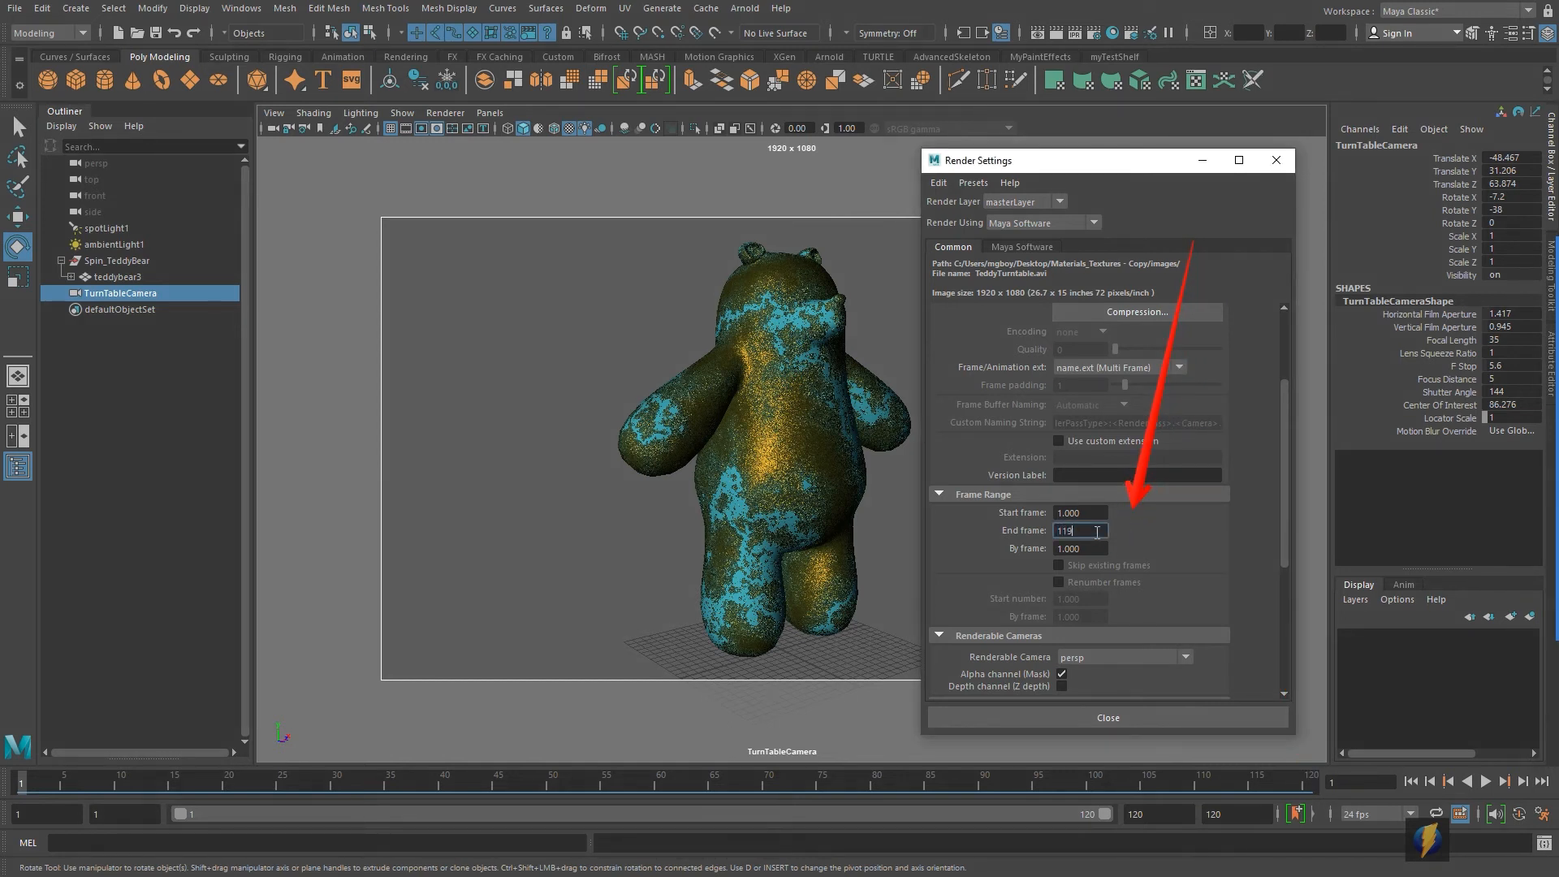
{"action": "key", "text": "Tab"}
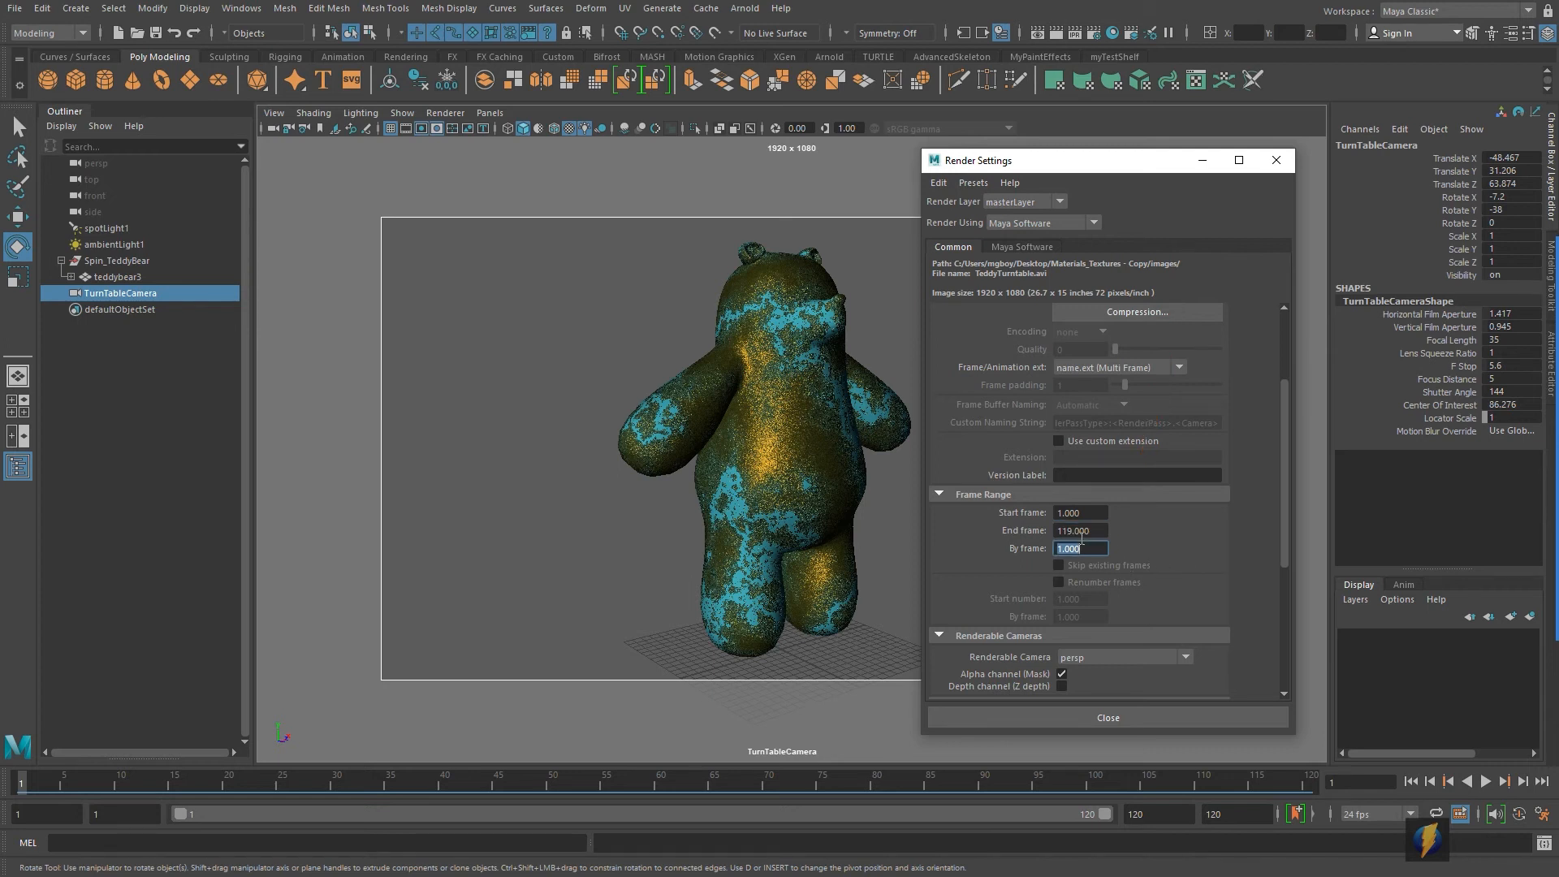
{"action": "left_click", "coordinate": [1137, 718]}
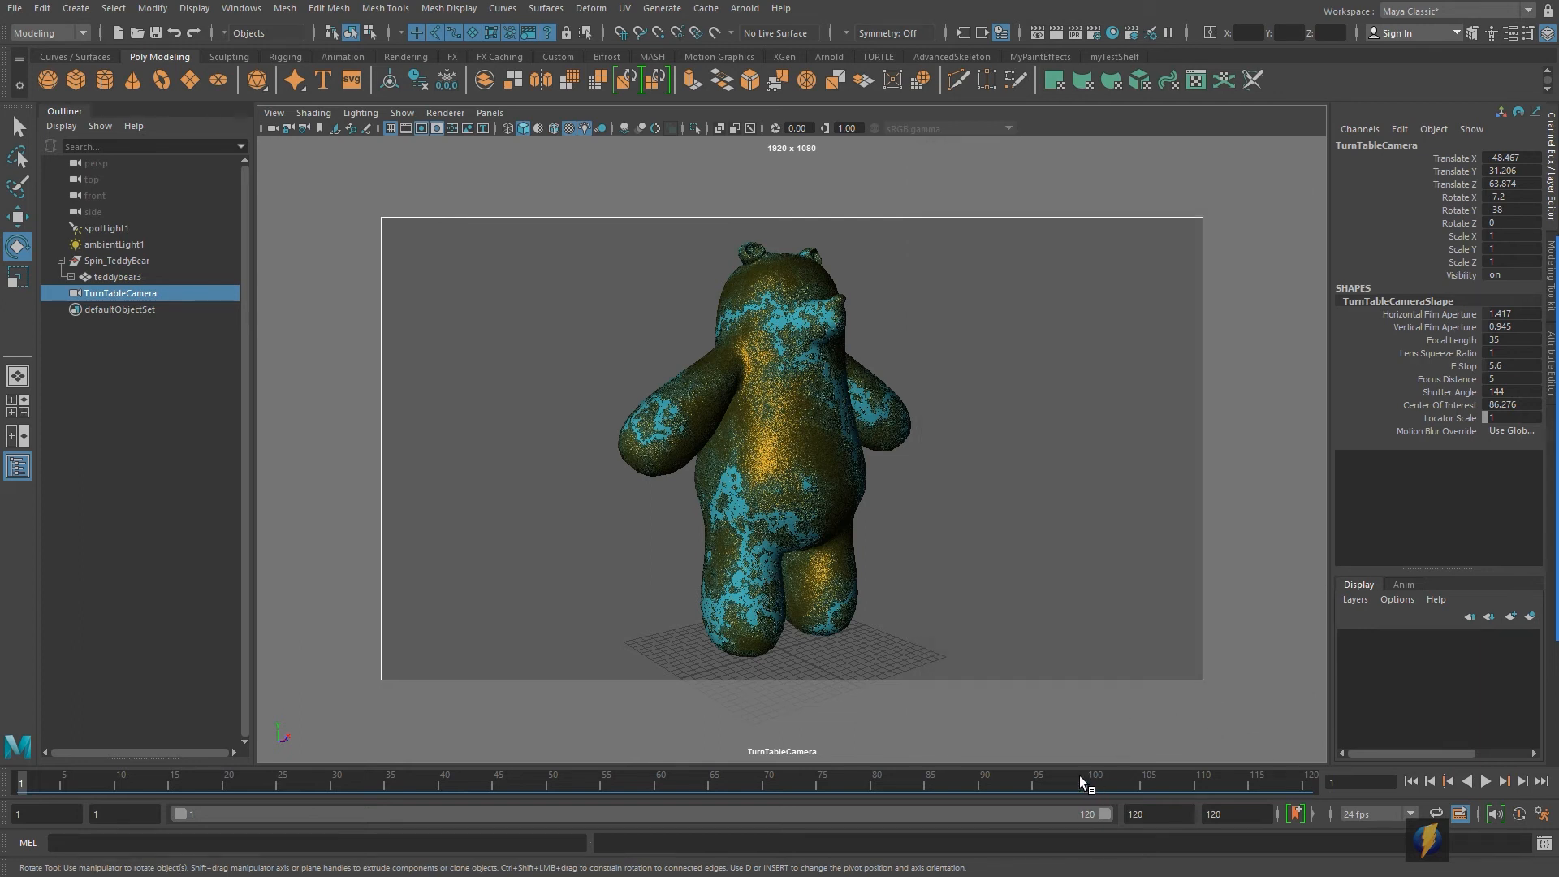
Scrub the timeline from frame 1 to frames 119 and 120 to compare the bear's rotation at the loop's end
{"action": "left_click_drag", "start_coordinate": [26, 783], "coordinate": [1301, 780]}
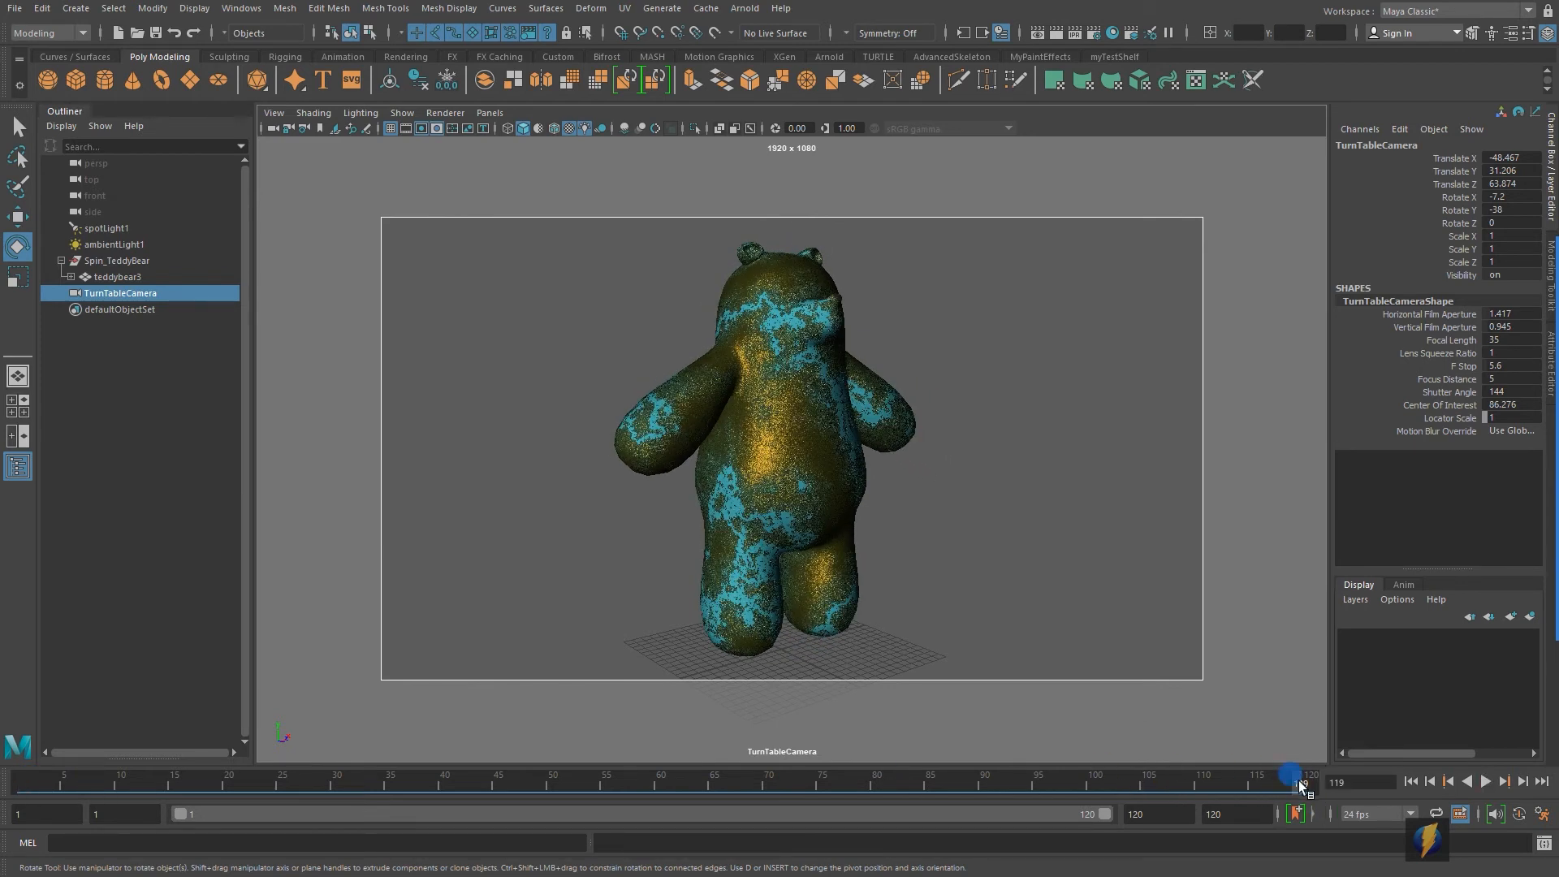
{"action": "left_click_drag", "start_coordinate": [1298, 781], "coordinate": [1372, 772]}
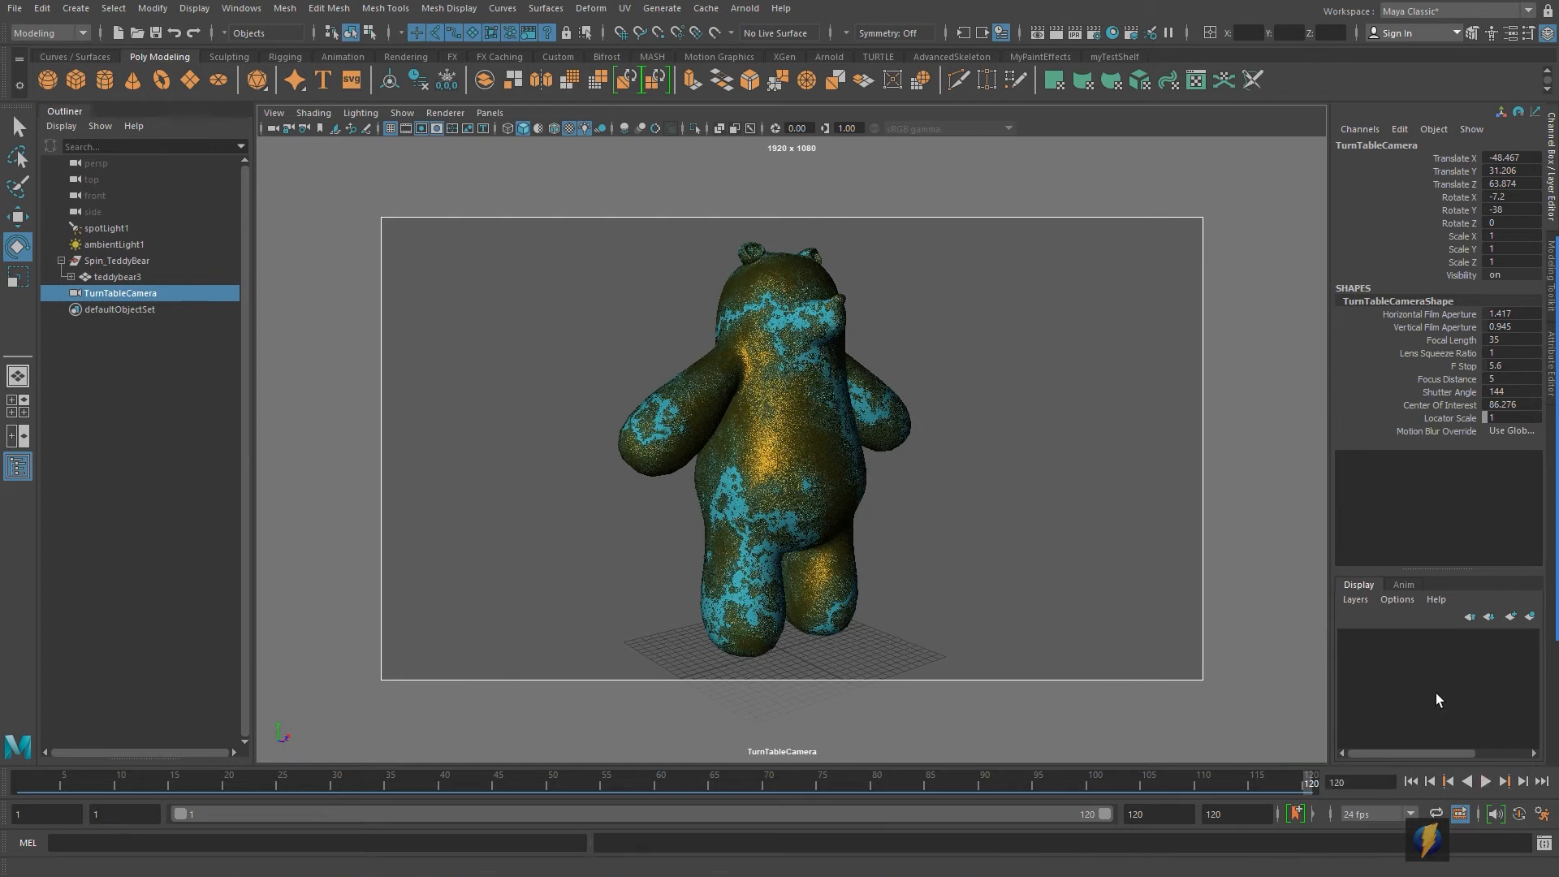
Scrub through the turntable animation from frame 1 to frame 120, and return to frame 1
{"action": "left_click", "coordinate": [1407, 782]}
{"action": "left_click_drag", "start_coordinate": [29, 784], "coordinate": [1331, 845]}
{"action": "left_click", "coordinate": [1408, 780]}
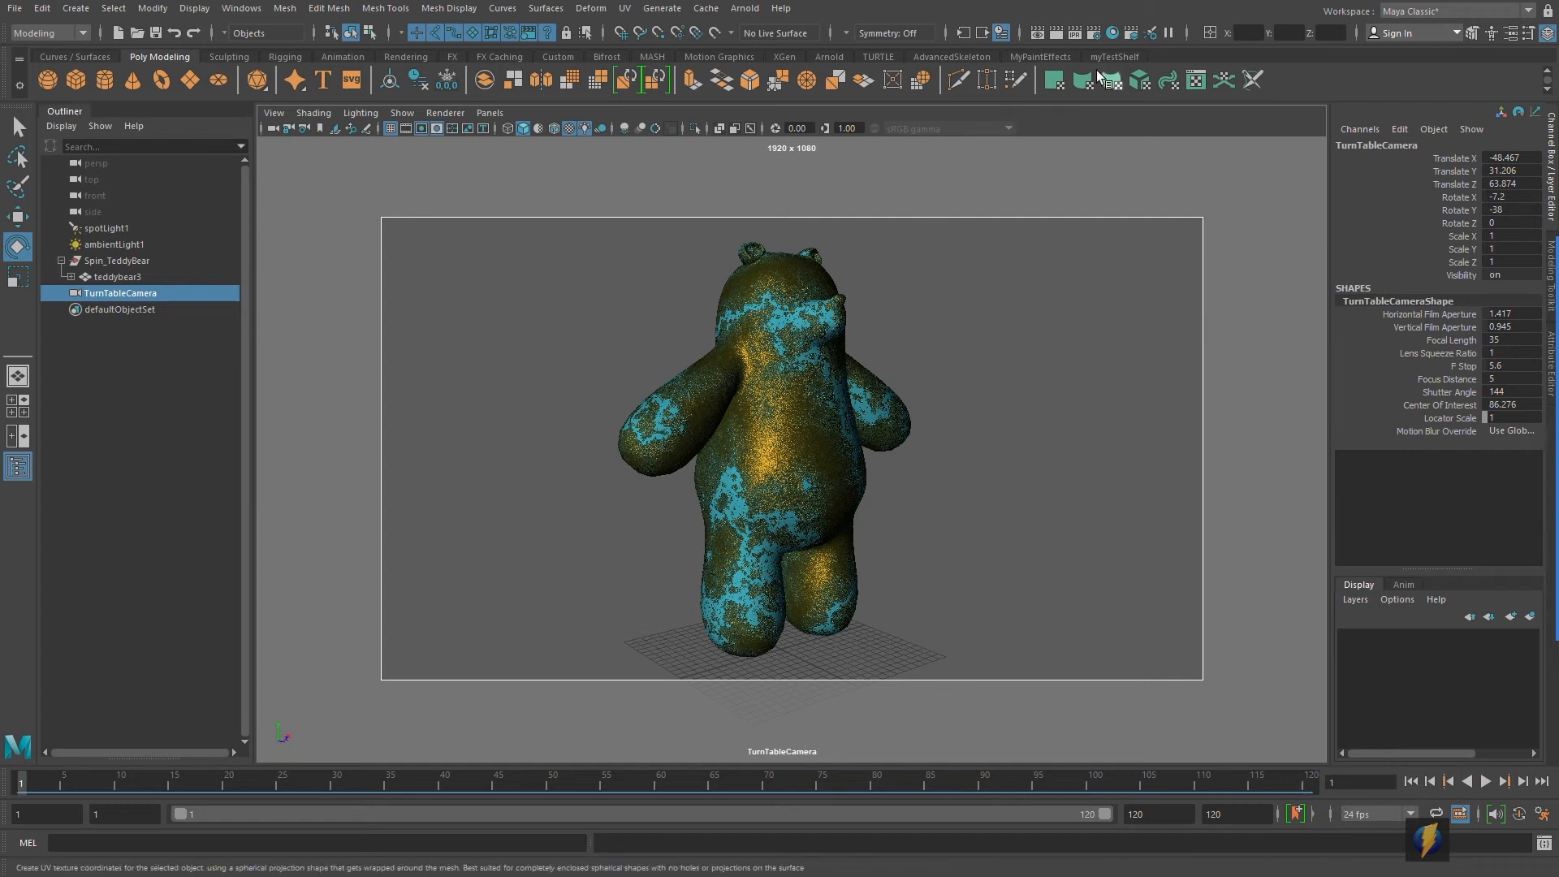
Open the Render Settings and set the renderable camera to TurnTableCamera
{"action": "left_click", "coordinate": [1093, 33]}
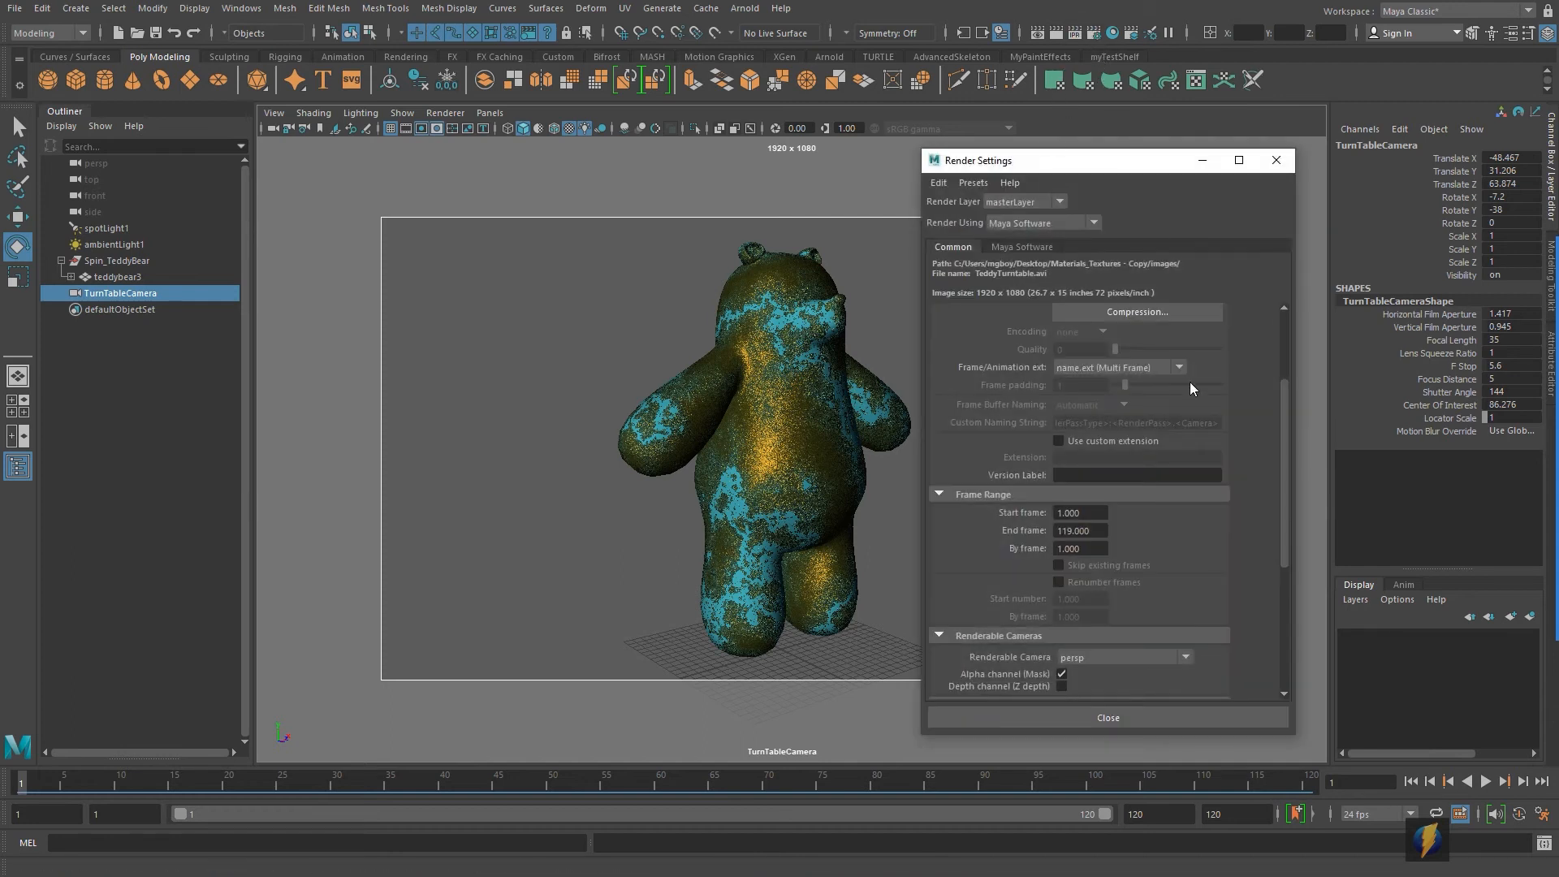
{"action": "scroll", "coordinate": [1192, 408], "scroll_direction": "down", "scroll_amount": 5}
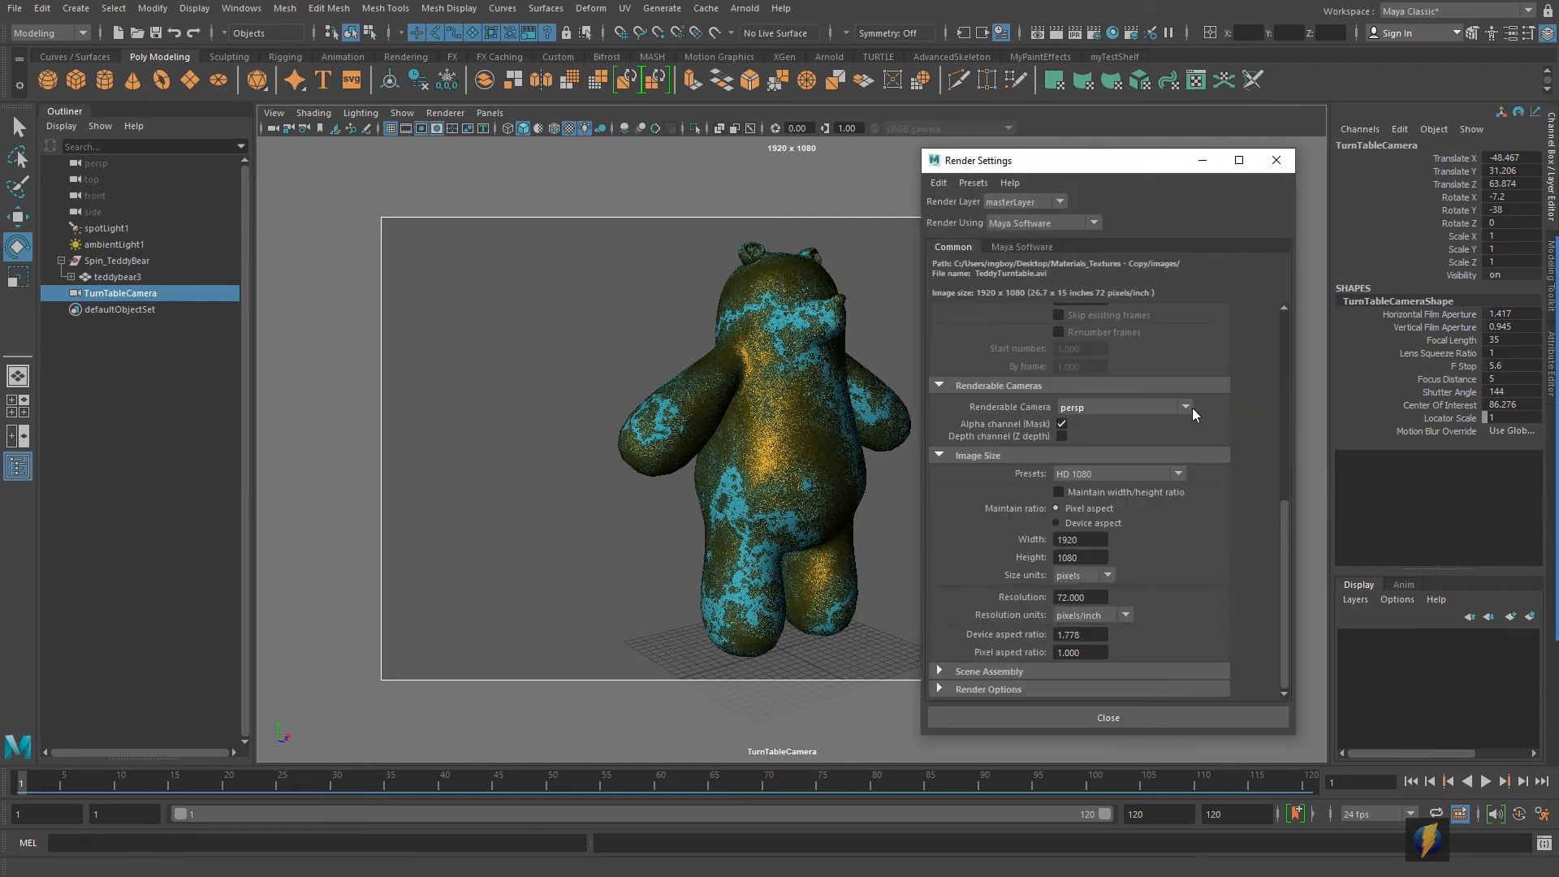
{"action": "left_click", "coordinate": [1523, 485]}
{"action": "mouse_move", "coordinate": [1165, 241]}
{"action": "left_mouse_down"}
{"action": "mouse_move", "coordinate": [1003, 359]}
{"action": "mouse_move", "coordinate": [1048, 380]}
{"action": "mouse_move", "coordinate": [998, 365]}
{"action": "mouse_move", "coordinate": [978, 388]}
{"action": "mouse_move", "coordinate": [974, 166]}
{"action": "mouse_move", "coordinate": [953, 411]}
{"action": "mouse_move", "coordinate": [1068, 412]}
{"action": "mouse_move", "coordinate": [863, 539]}
{"action": "mouse_move", "coordinate": [751, 733]}
{"action": "mouse_move", "coordinate": [816, 740]}
{"action": "mouse_move", "coordinate": [862, 530]}
{"action": "mouse_move", "coordinate": [1087, 268]}
{"action": "mouse_move", "coordinate": [1187, 391]}
{"action": "left_mouse_up"}
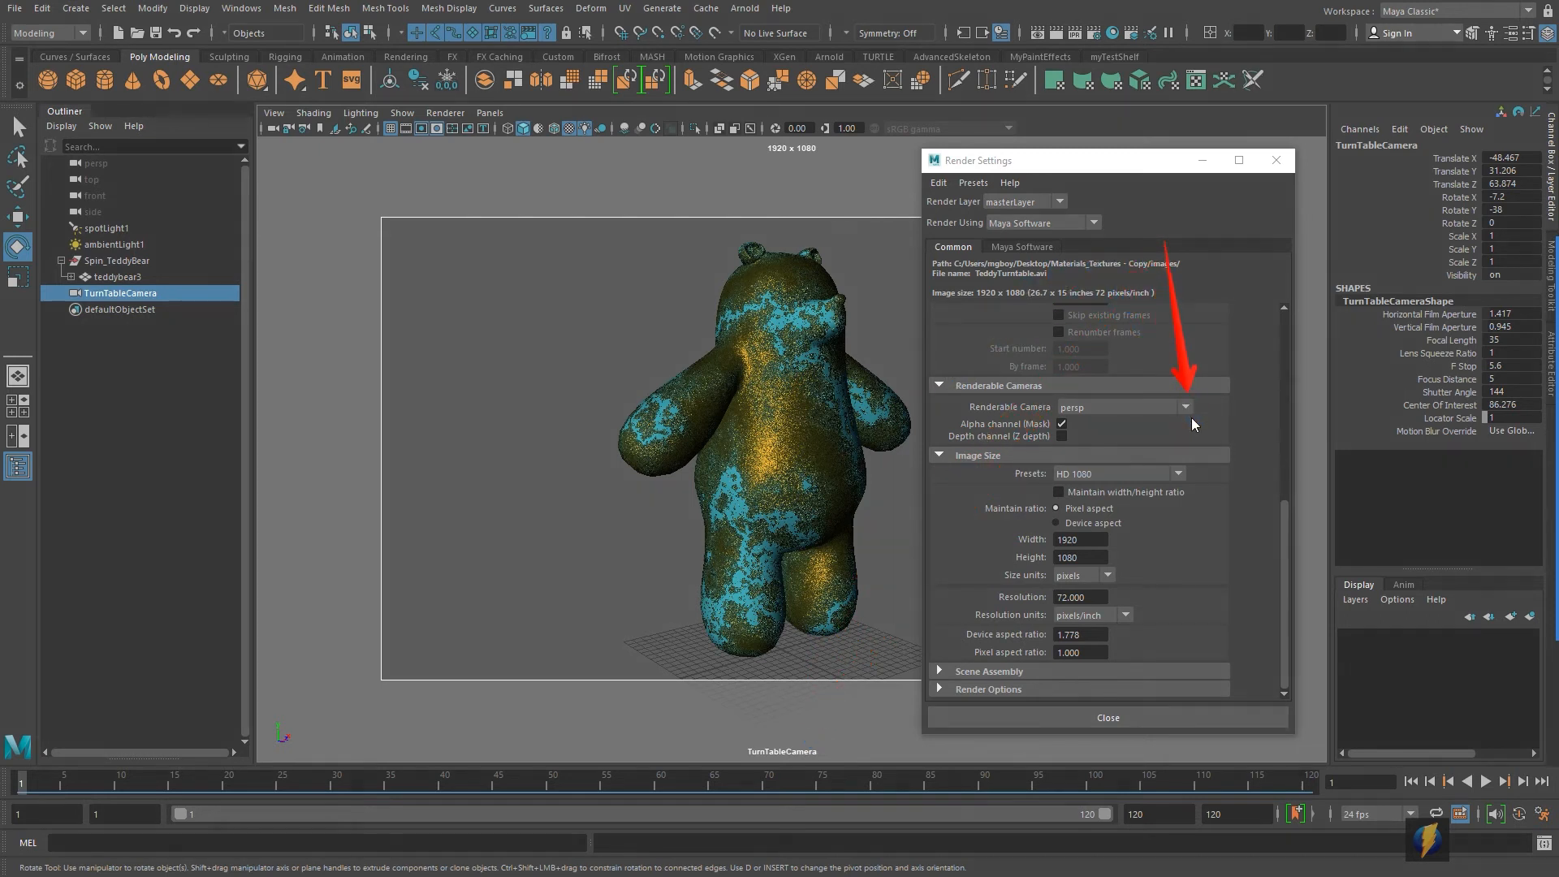
{"action": "left_click", "coordinate": [1186, 408]}
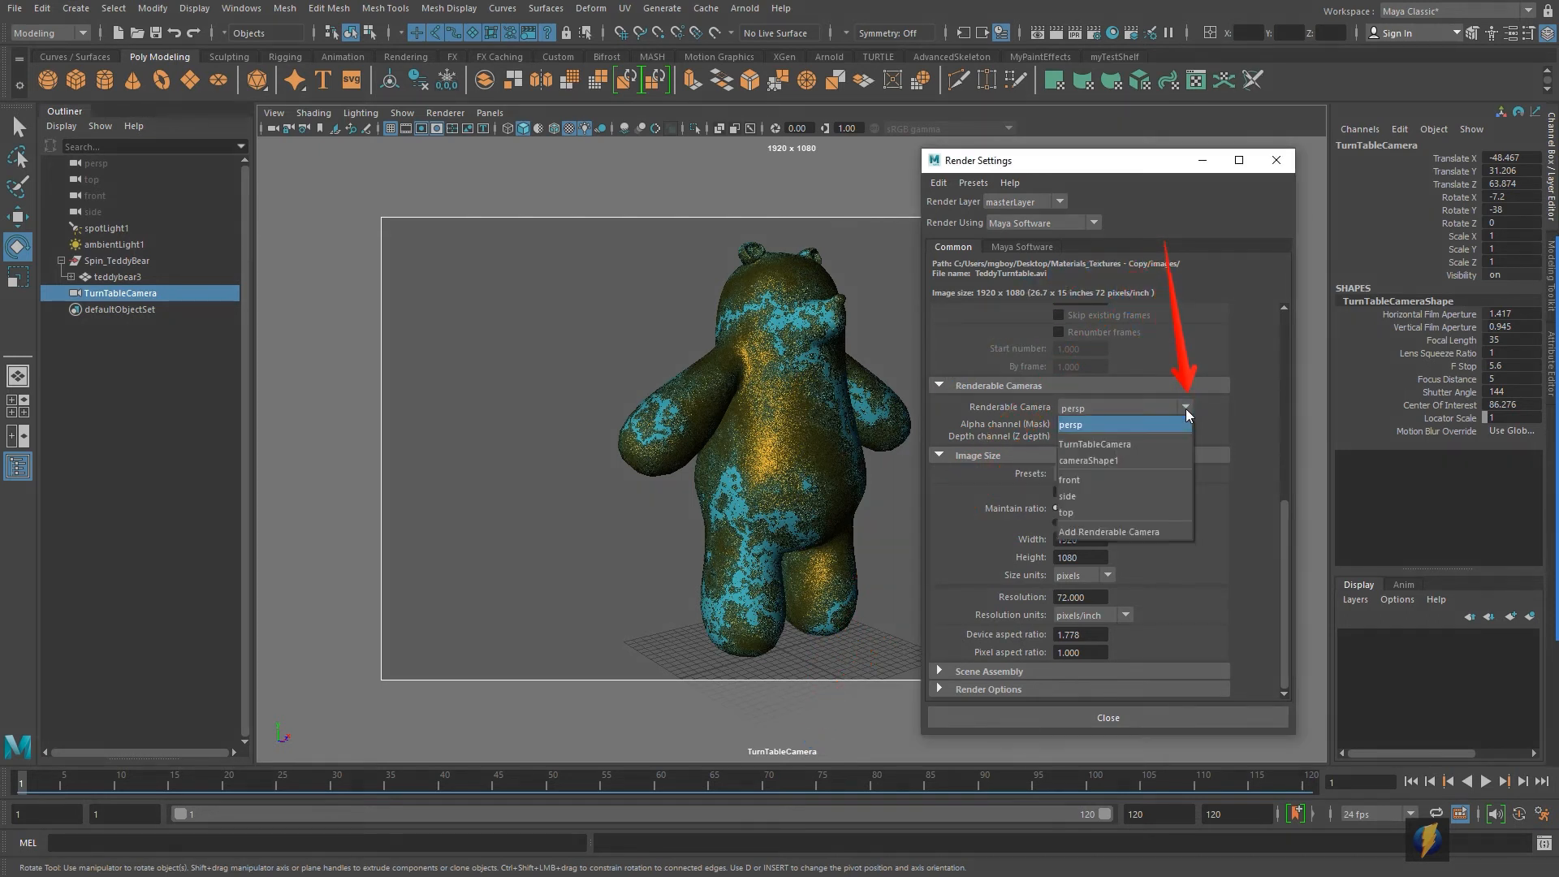
{"action": "left_click", "coordinate": [1107, 443]}
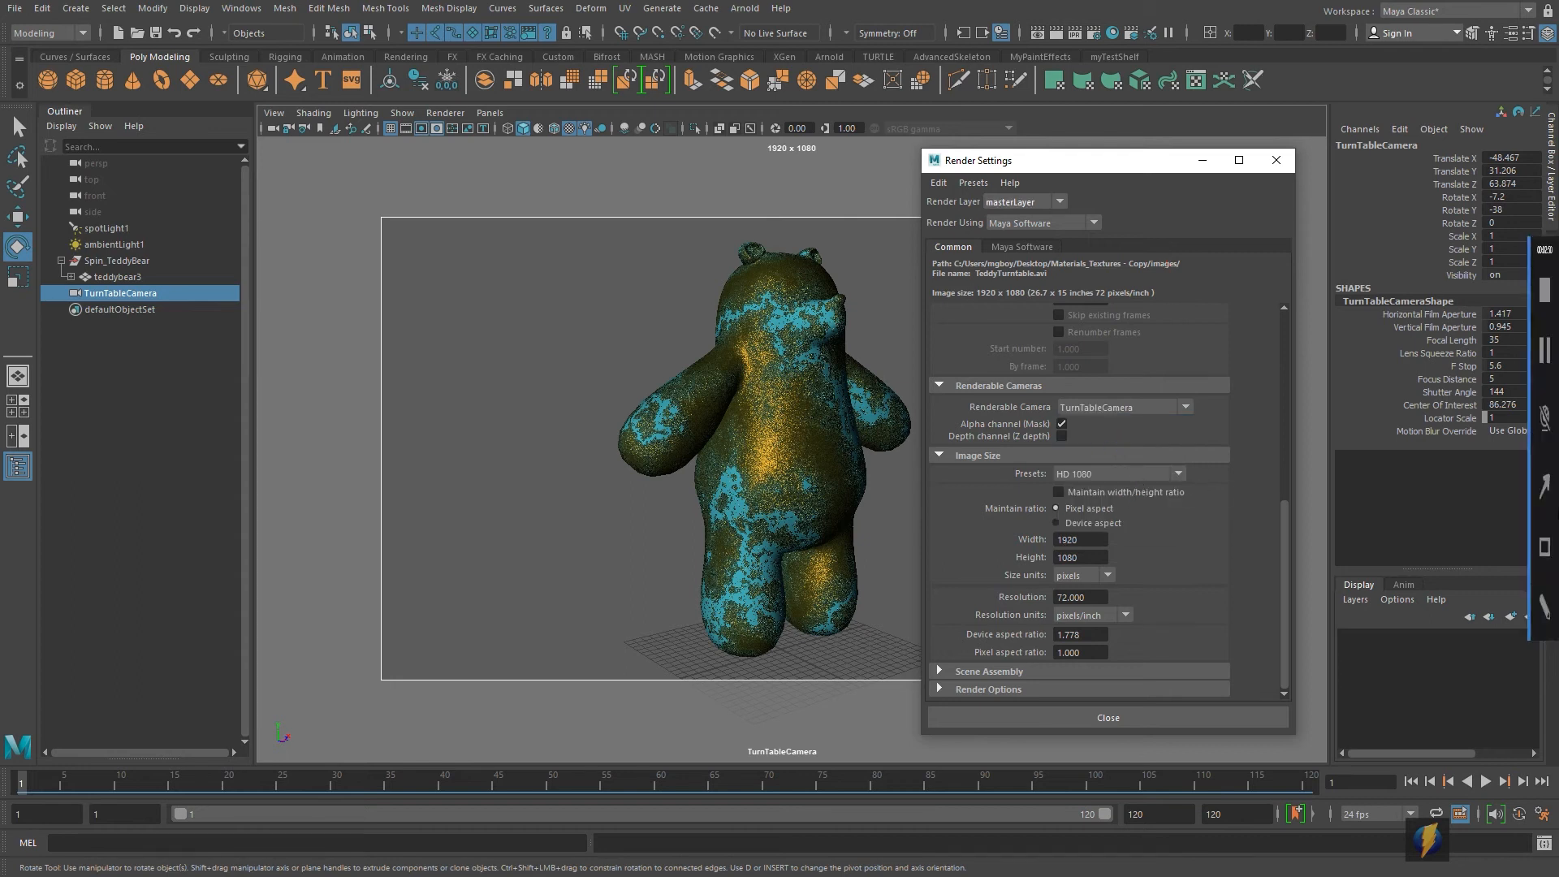
Check the image size preset in the Render Settings and choose Maya Software as the renderer
{"action": "left_click", "coordinate": [1534, 496]}
{"action": "mouse_move", "coordinate": [1221, 291]}
{"action": "left_mouse_down"}
{"action": "mouse_move", "coordinate": [1019, 452]}
{"action": "mouse_move", "coordinate": [1132, 477]}
{"action": "left_mouse_up"}
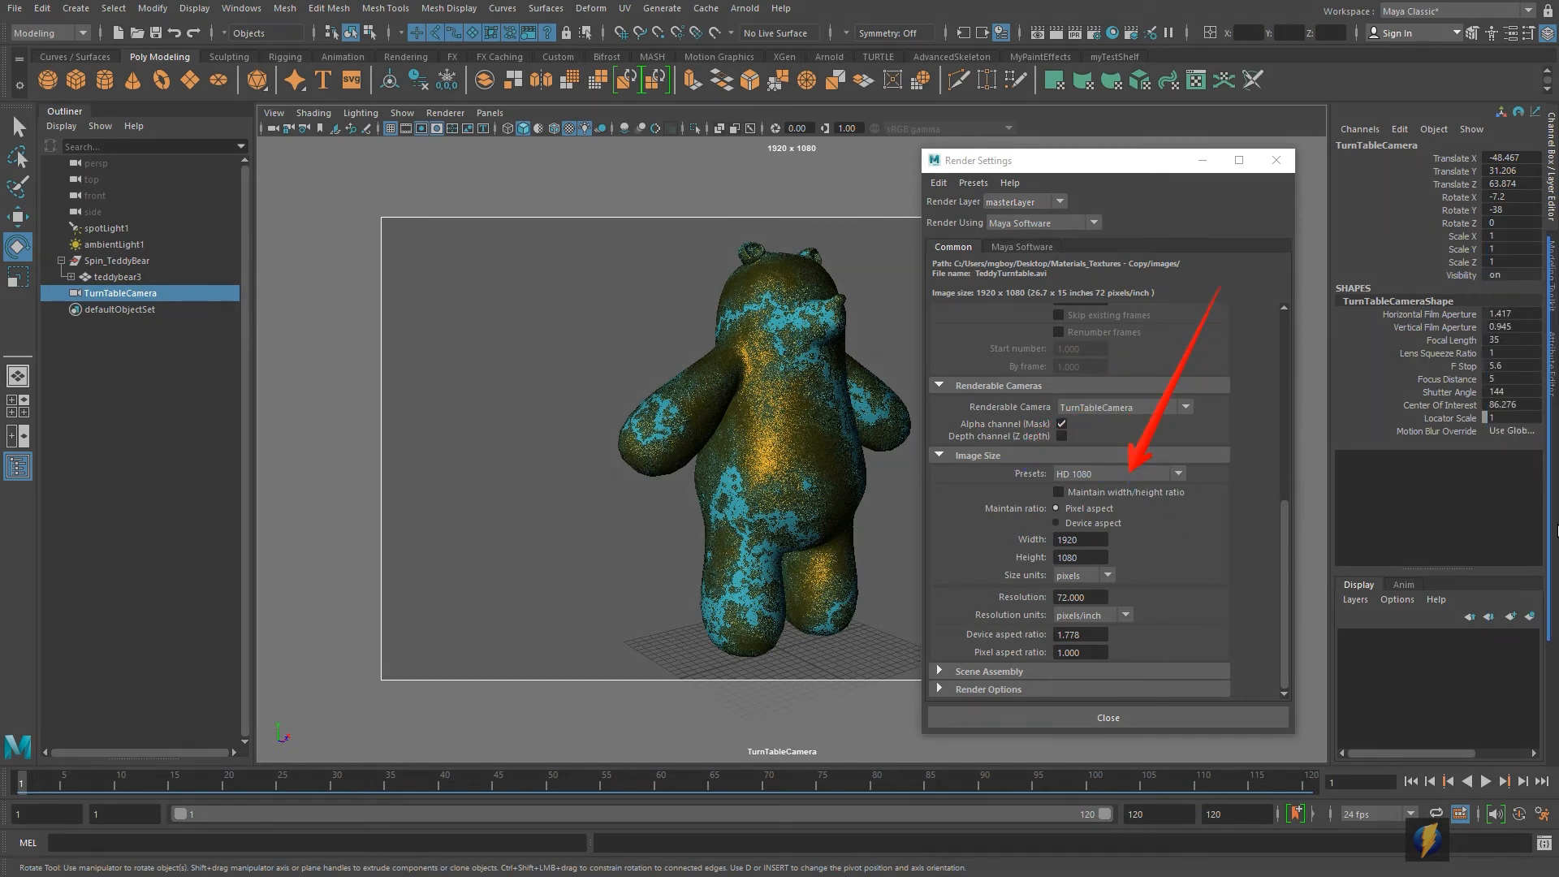
{"action": "mouse_move", "coordinate": [1047, 566]}
{"action": "left_mouse_down"}
{"action": "mouse_move", "coordinate": [1024, 438]}
{"action": "mouse_move", "coordinate": [1033, 255]}
{"action": "left_mouse_up"}
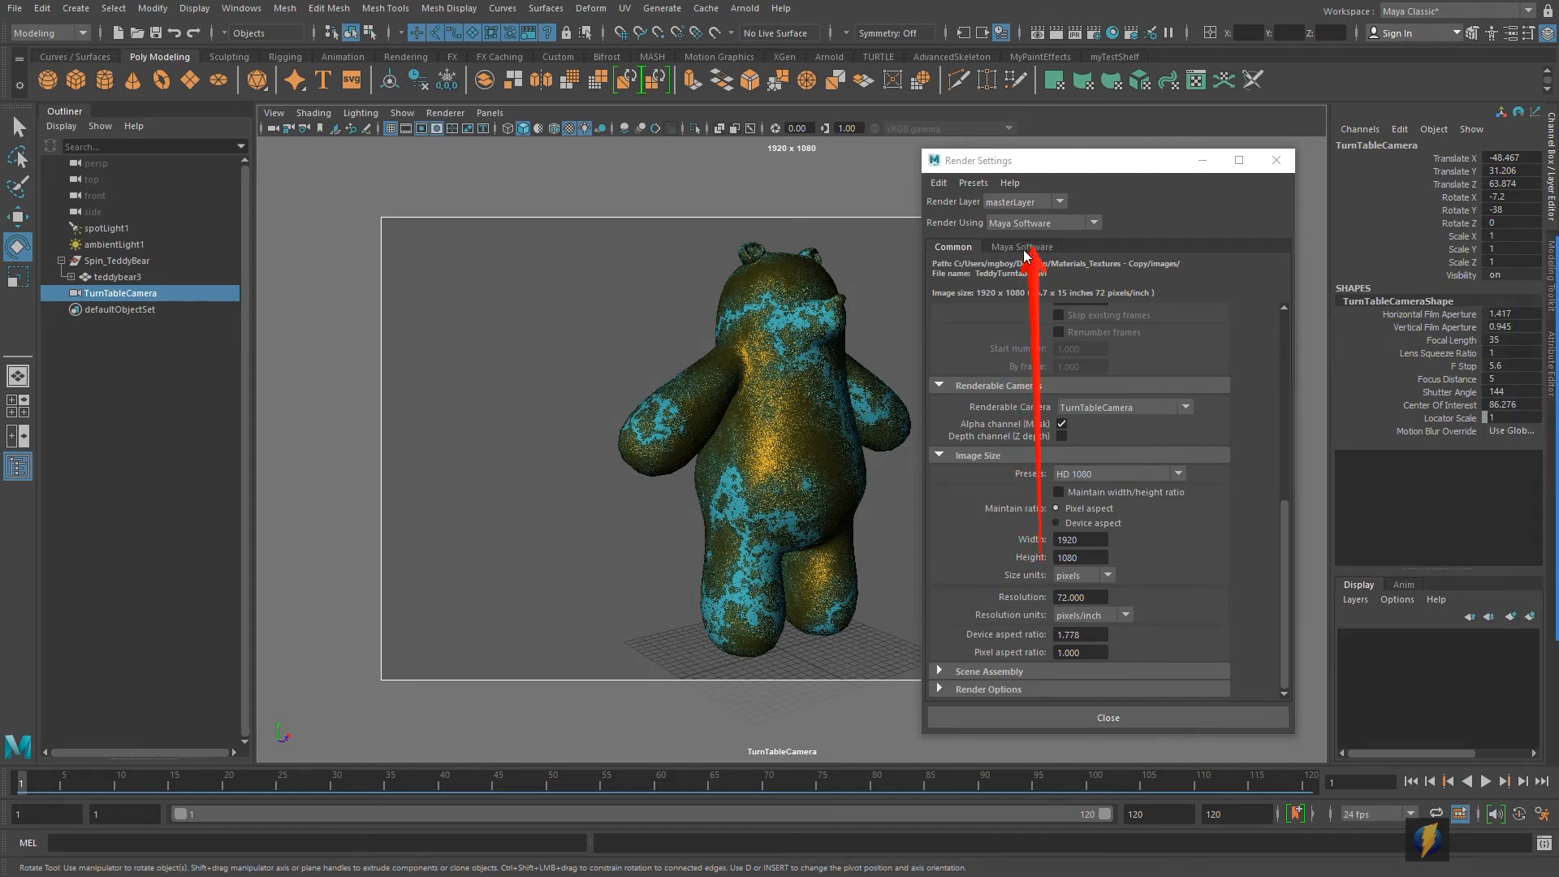
{"action": "left_click", "coordinate": [1093, 223]}
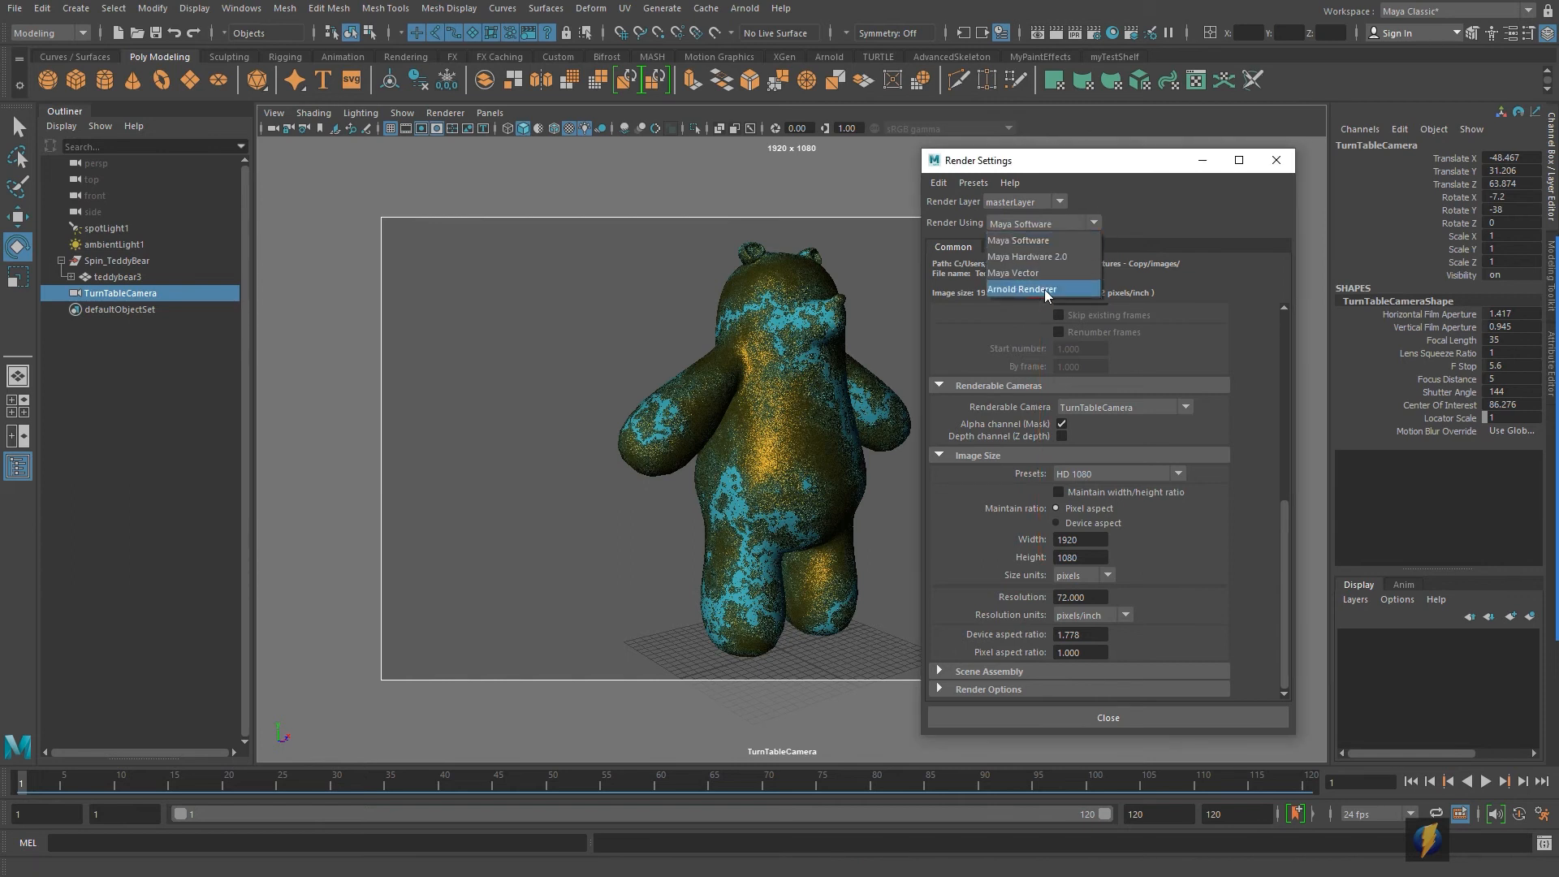
{"action": "left_click", "coordinate": [1007, 242]}
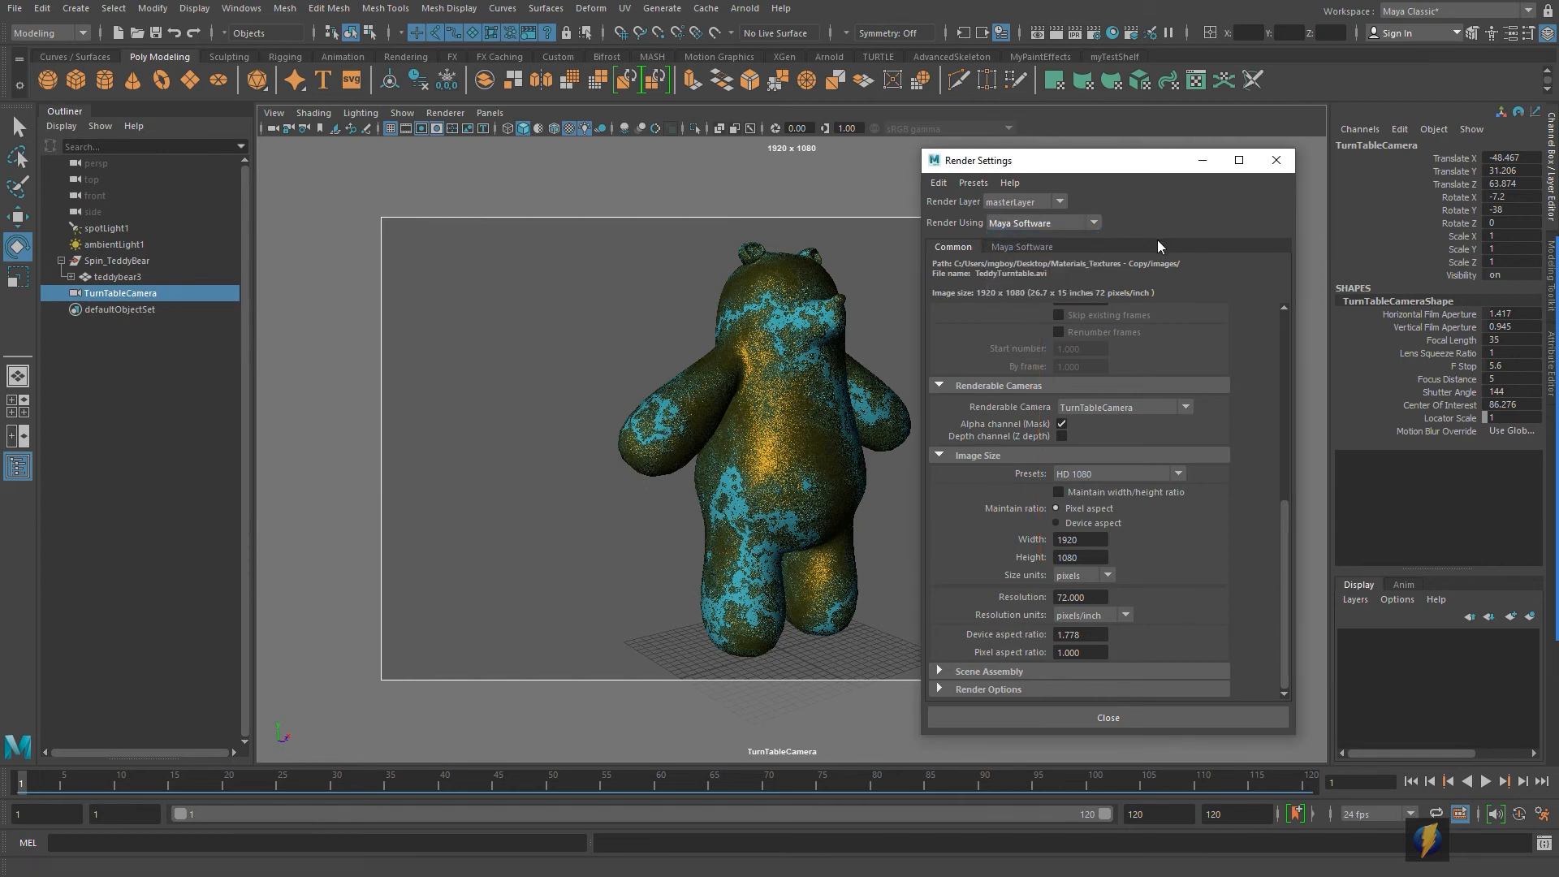
Show the Maya Software render settings and examine the available anti-aliasing quality presets
{"action": "left_click", "coordinate": [1024, 247]}
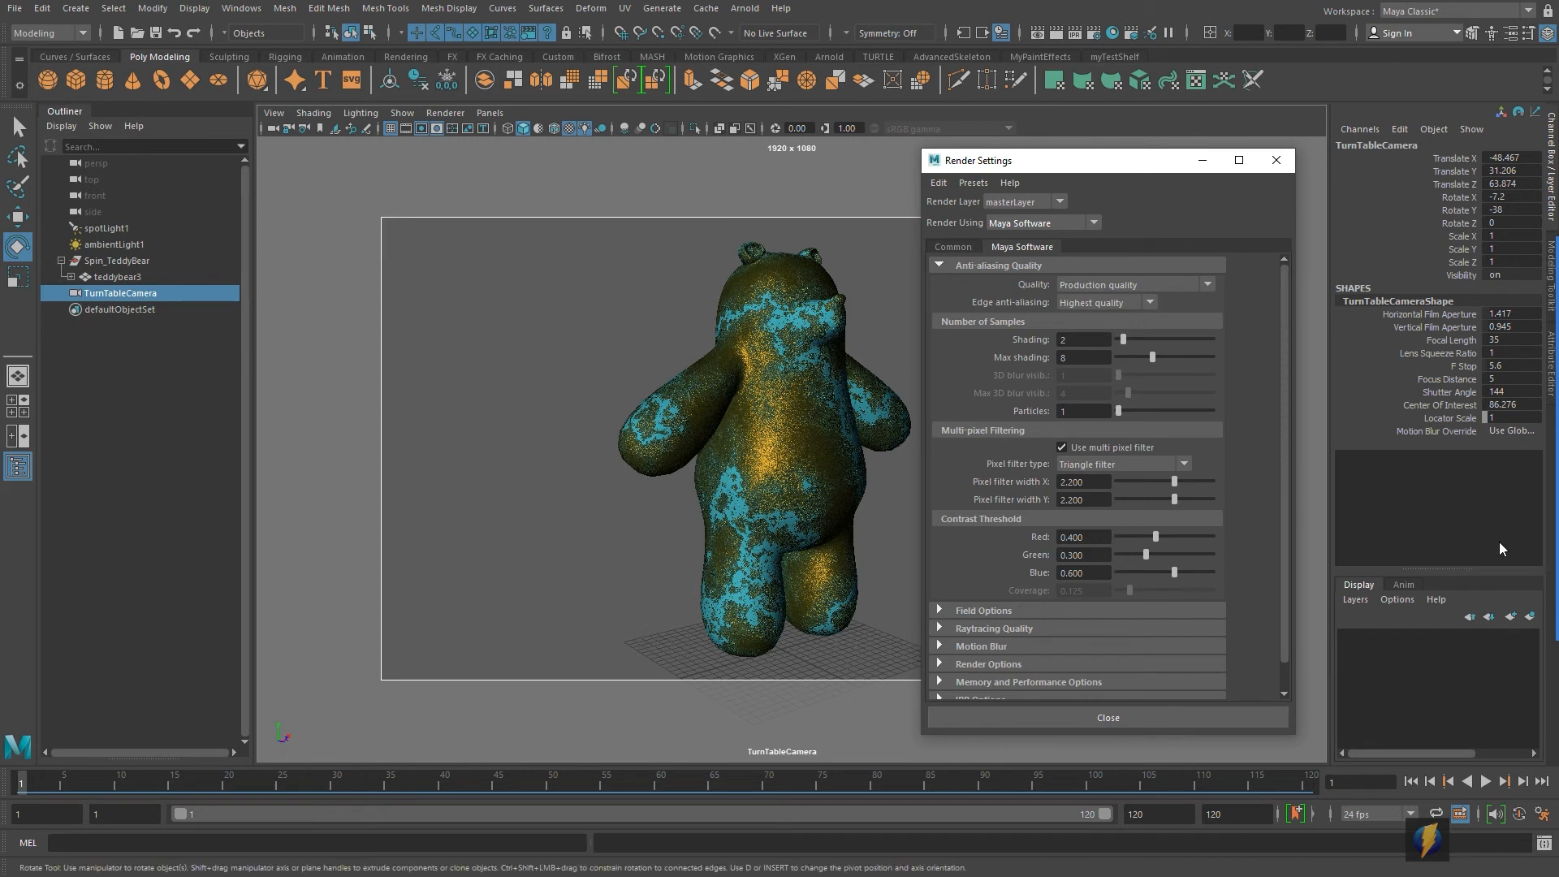
{"action": "mouse_move", "coordinate": [1550, 532]}
{"action": "left_click", "coordinate": [1524, 500]}
{"action": "mouse_move", "coordinate": [1037, 518]}
{"action": "left_mouse_down"}
{"action": "mouse_move", "coordinate": [1036, 291]}
{"action": "mouse_move", "coordinate": [1143, 287]}
{"action": "mouse_move", "coordinate": [985, 314]}
{"action": "left_mouse_up"}
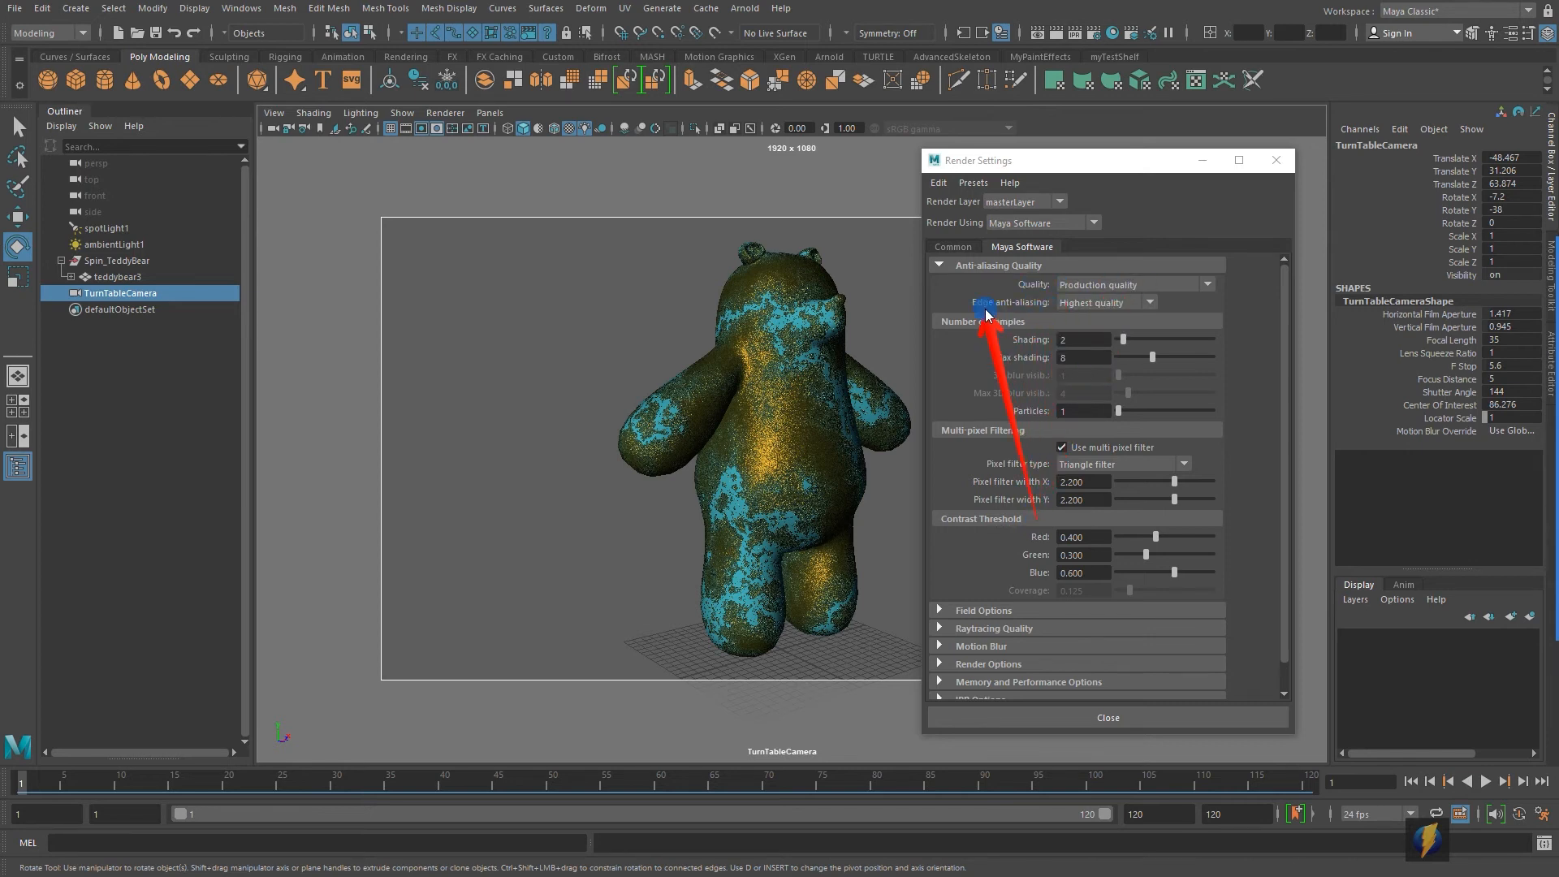
{"action": "left_click", "coordinate": [1207, 284]}
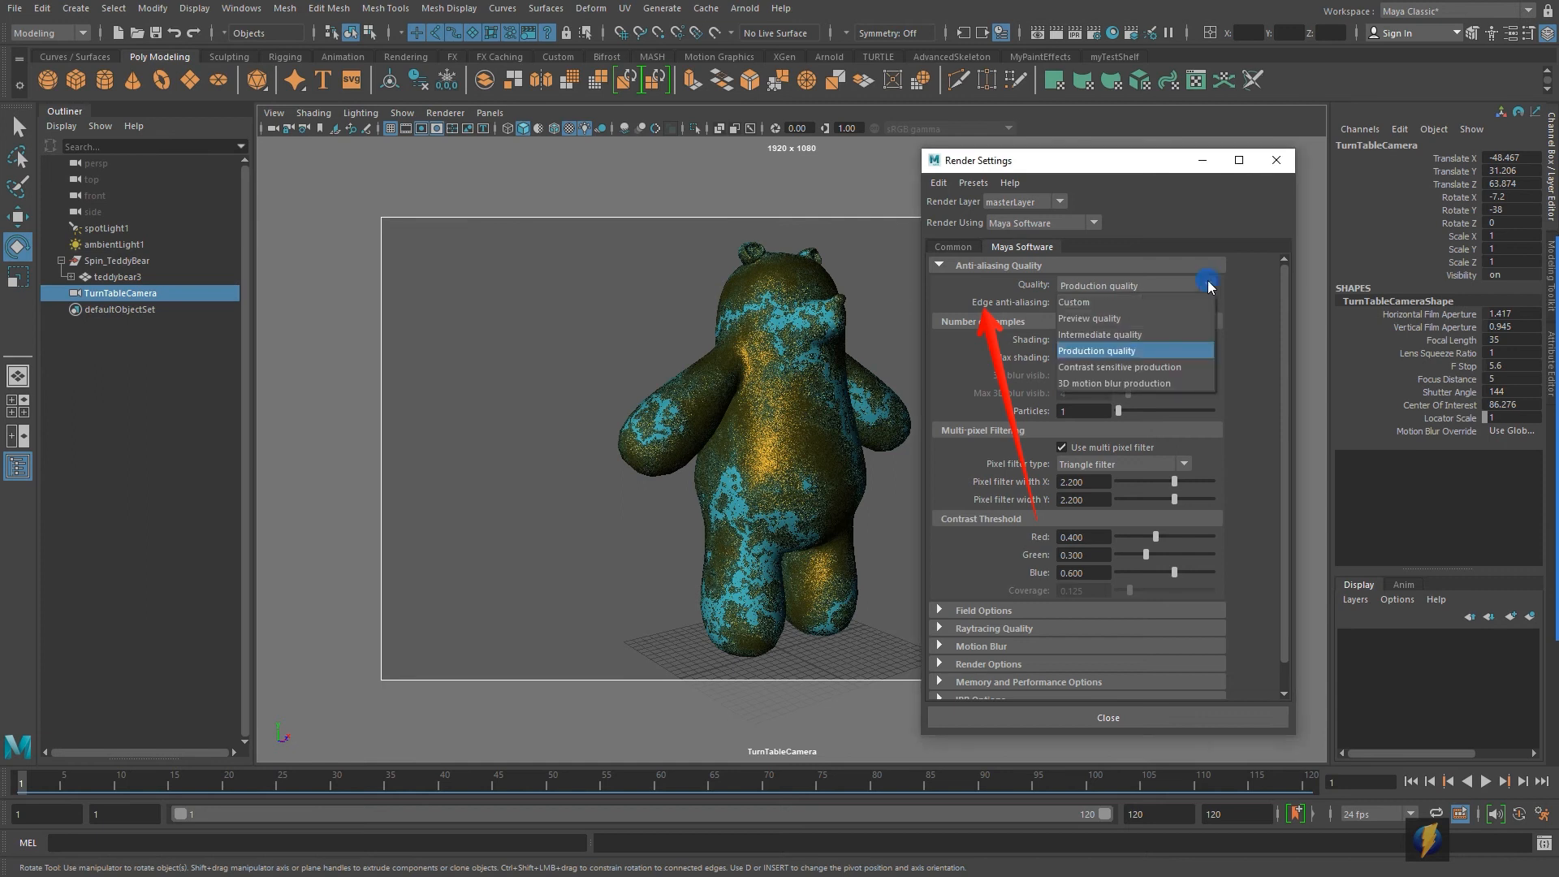
{"action": "left_click", "coordinate": [1237, 324]}
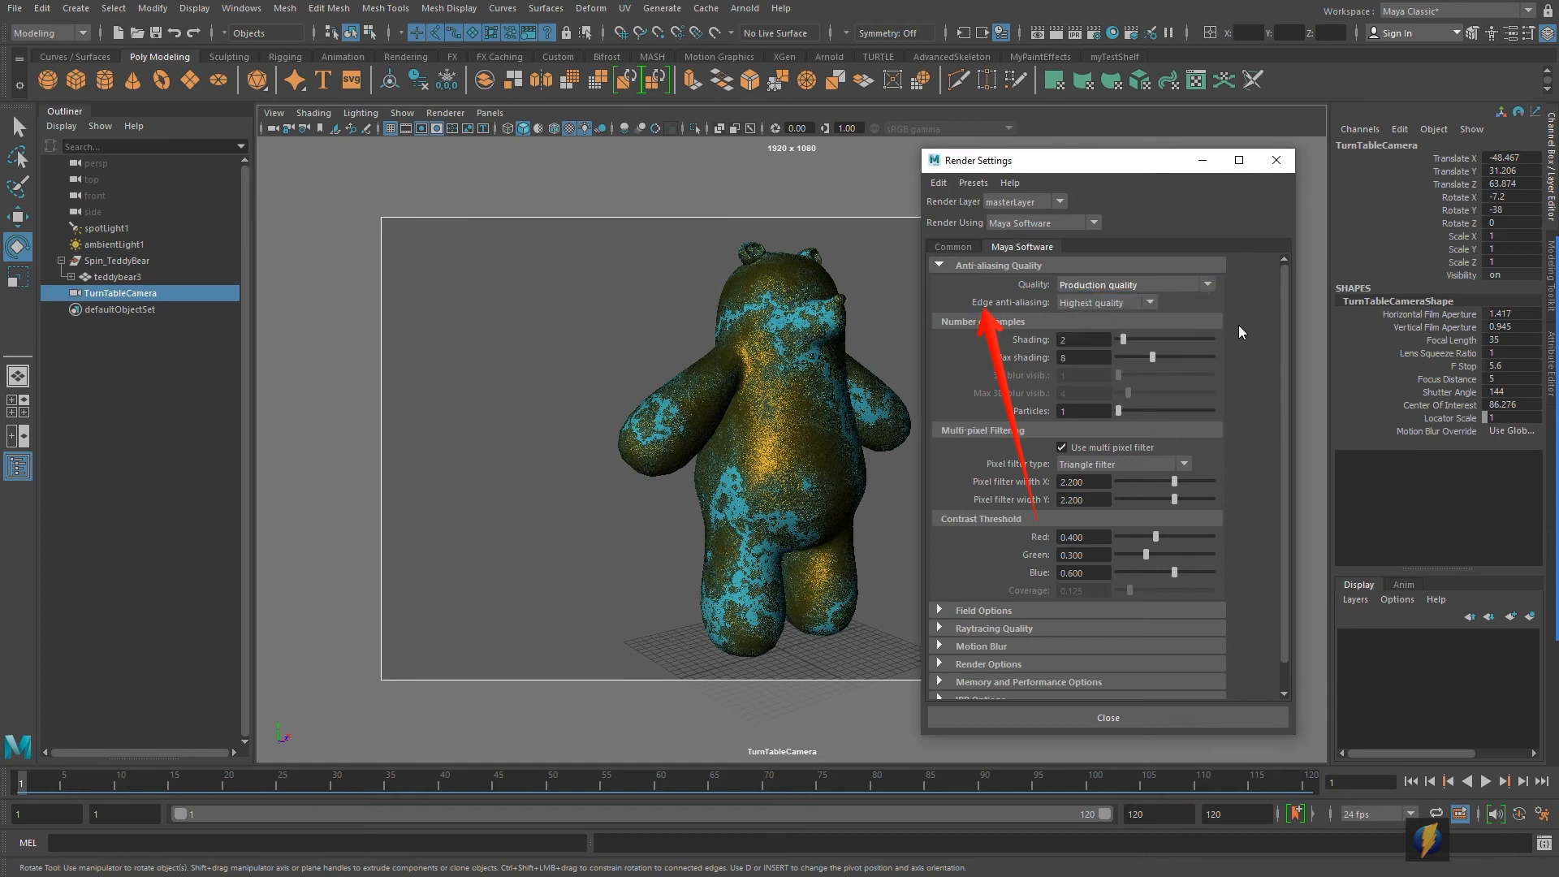
Try the Intermediate quality preset for anti-aliasing, and set the quality back to Production quality
{"action": "left_click", "coordinate": [1208, 284]}
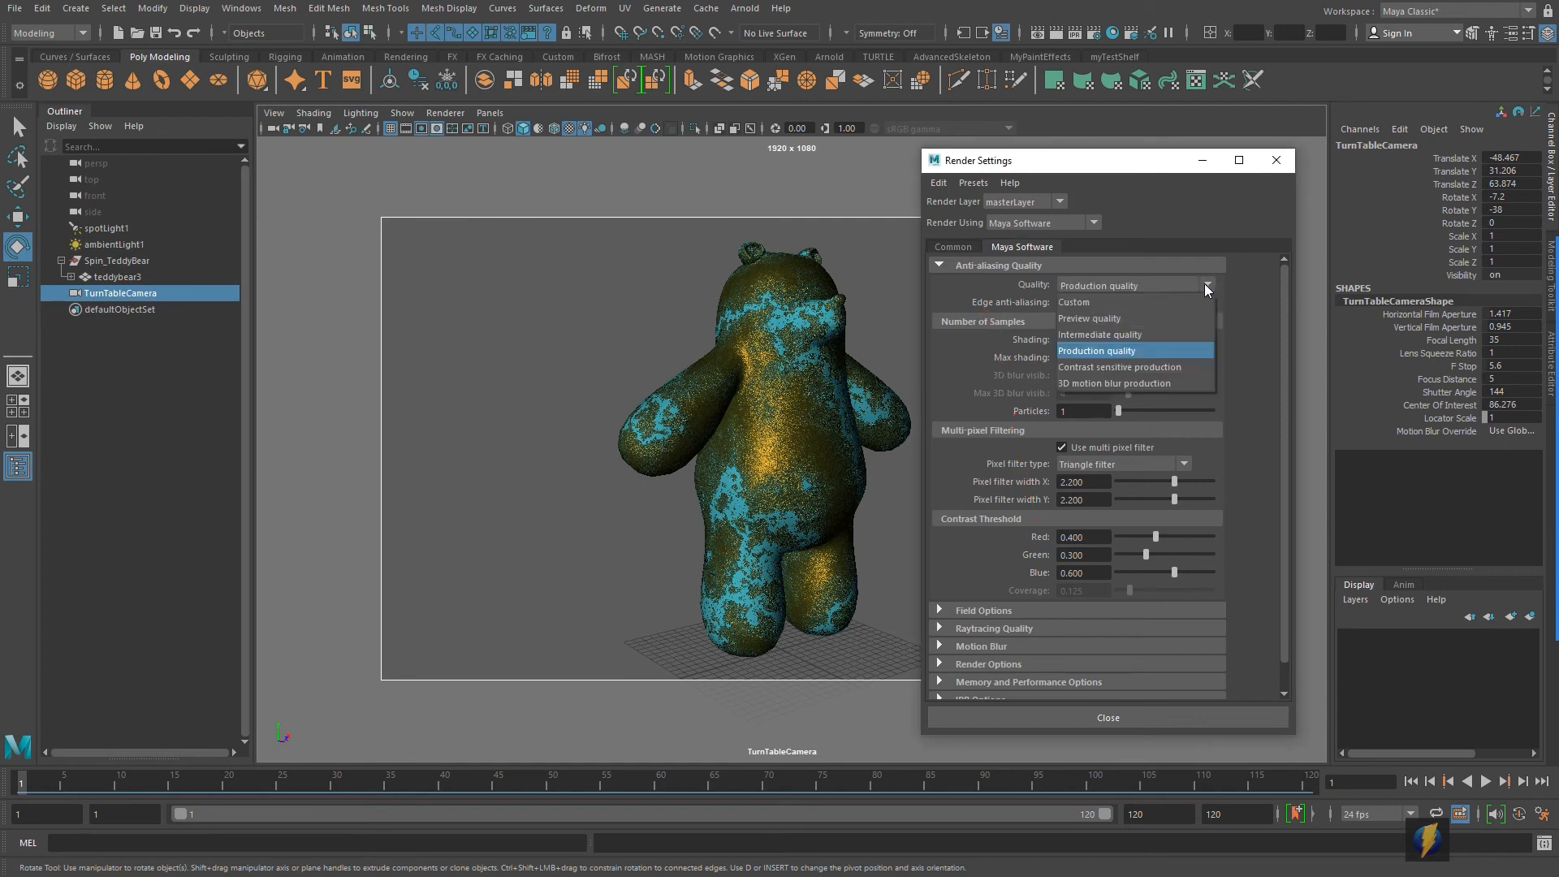
{"action": "left_click", "coordinate": [1092, 336]}
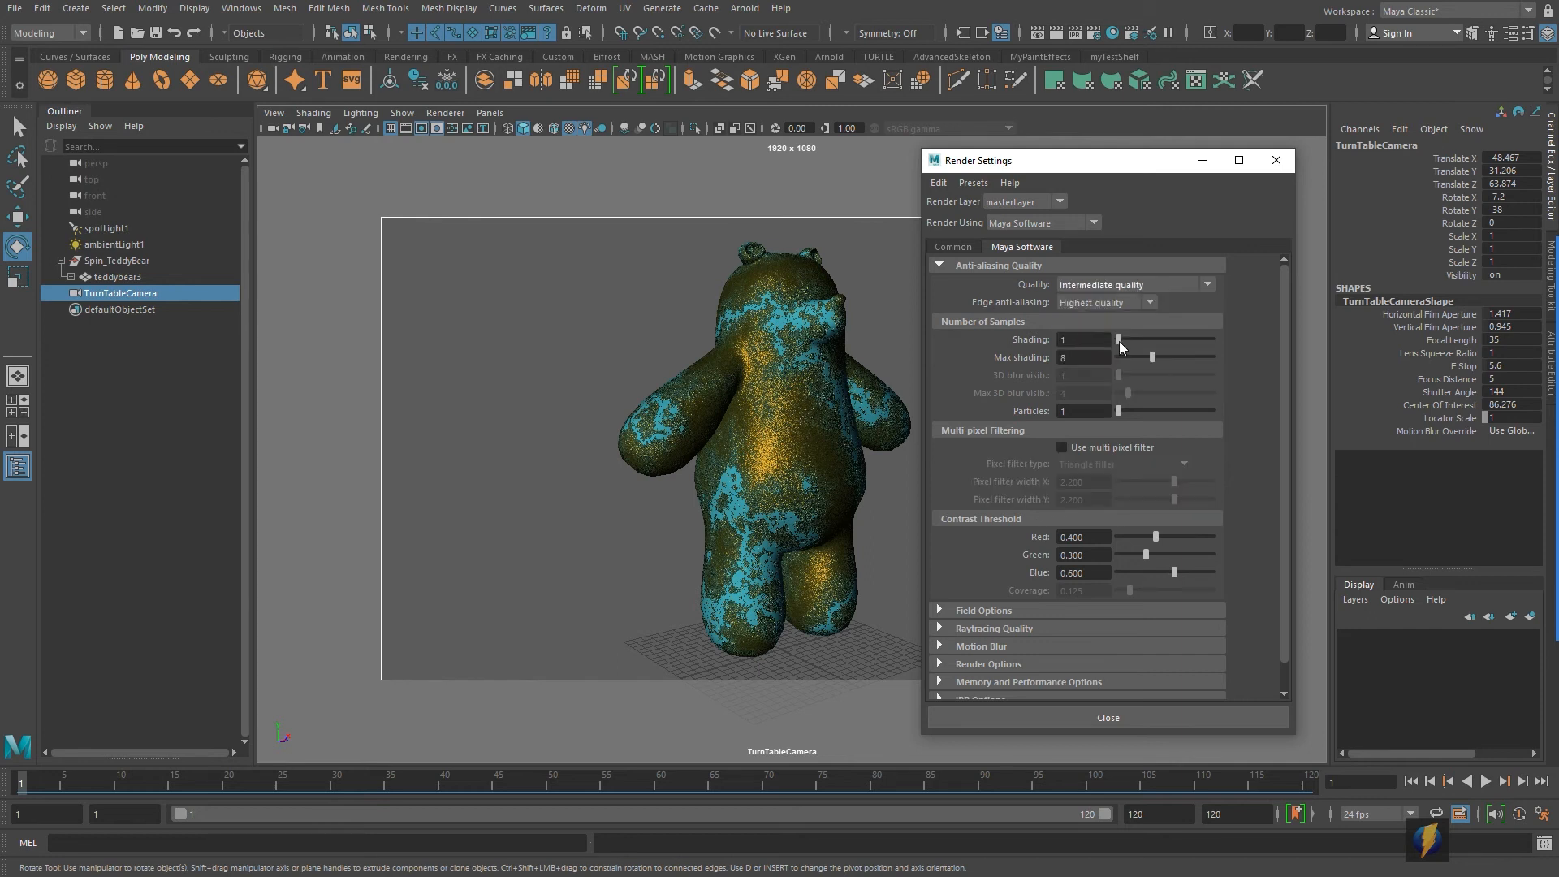
{"action": "left_click", "coordinate": [1207, 285]}
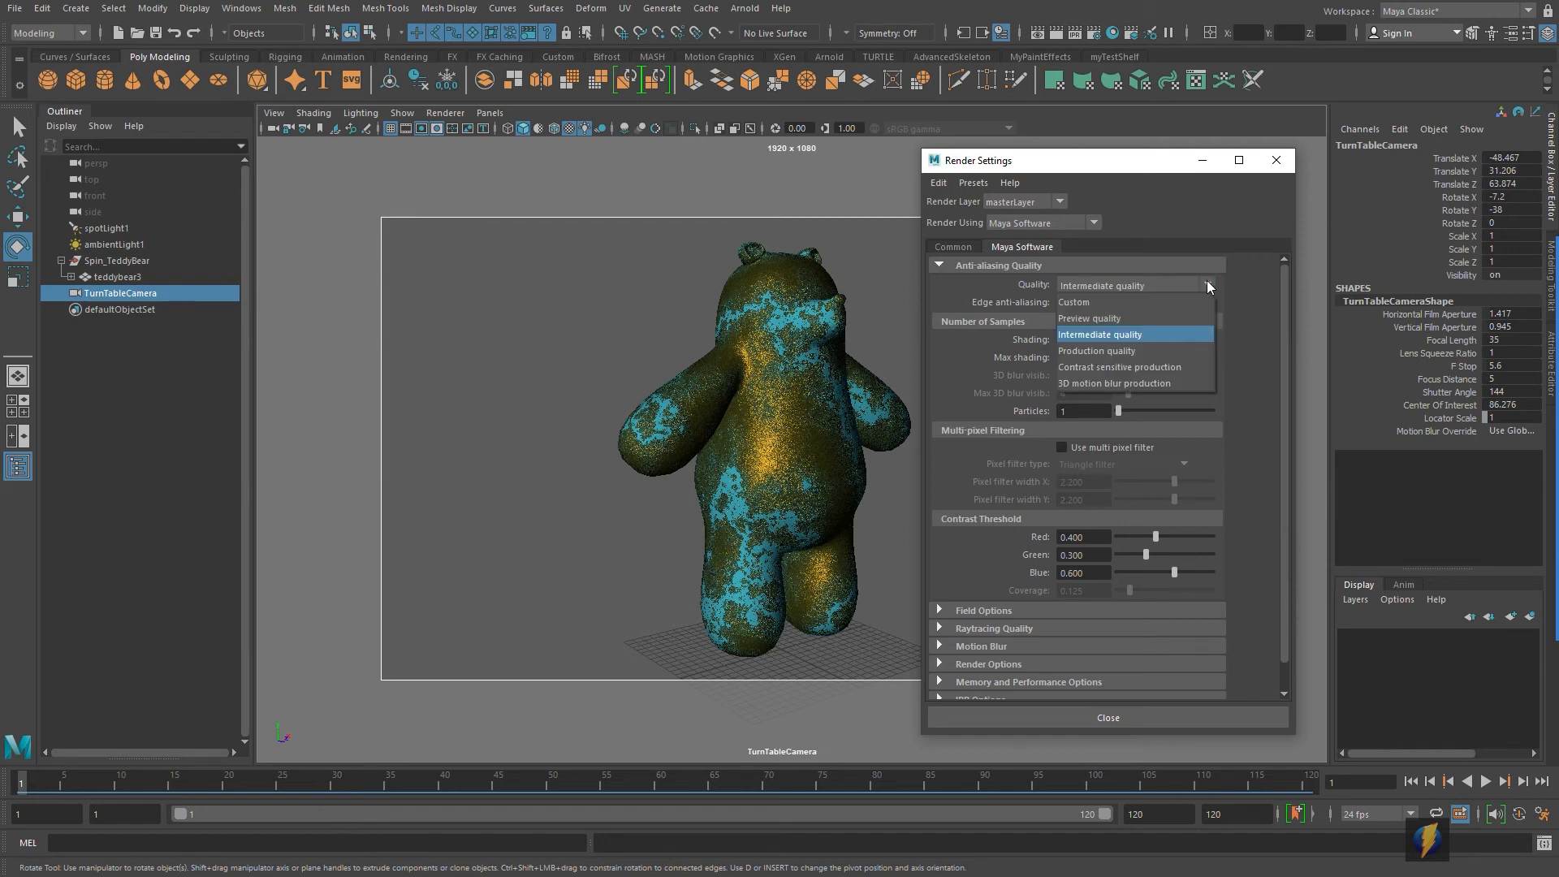
{"action": "left_click", "coordinate": [1115, 352]}
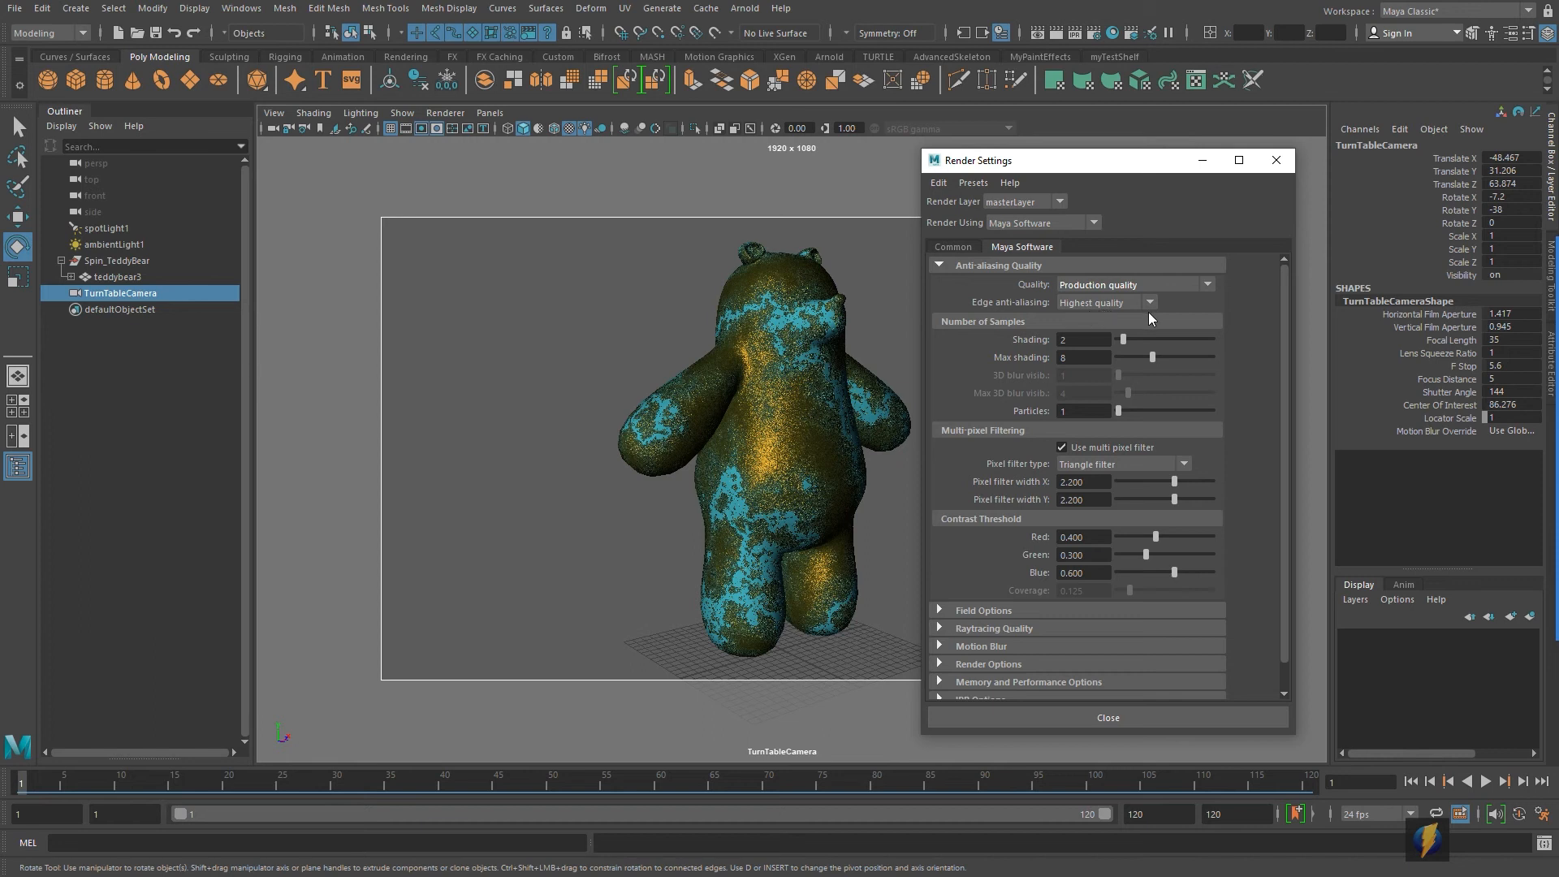
{"action": "mouse_move", "coordinate": [1284, 328]}
{"action": "left_mouse_down"}
{"action": "mouse_move", "coordinate": [1292, 397]}
{"action": "mouse_move", "coordinate": [1277, 329]}
{"action": "left_mouse_up"}
Check the output path and file name in the common render settings, and close the Render Settings
{"action": "left_click", "coordinate": [953, 247]}
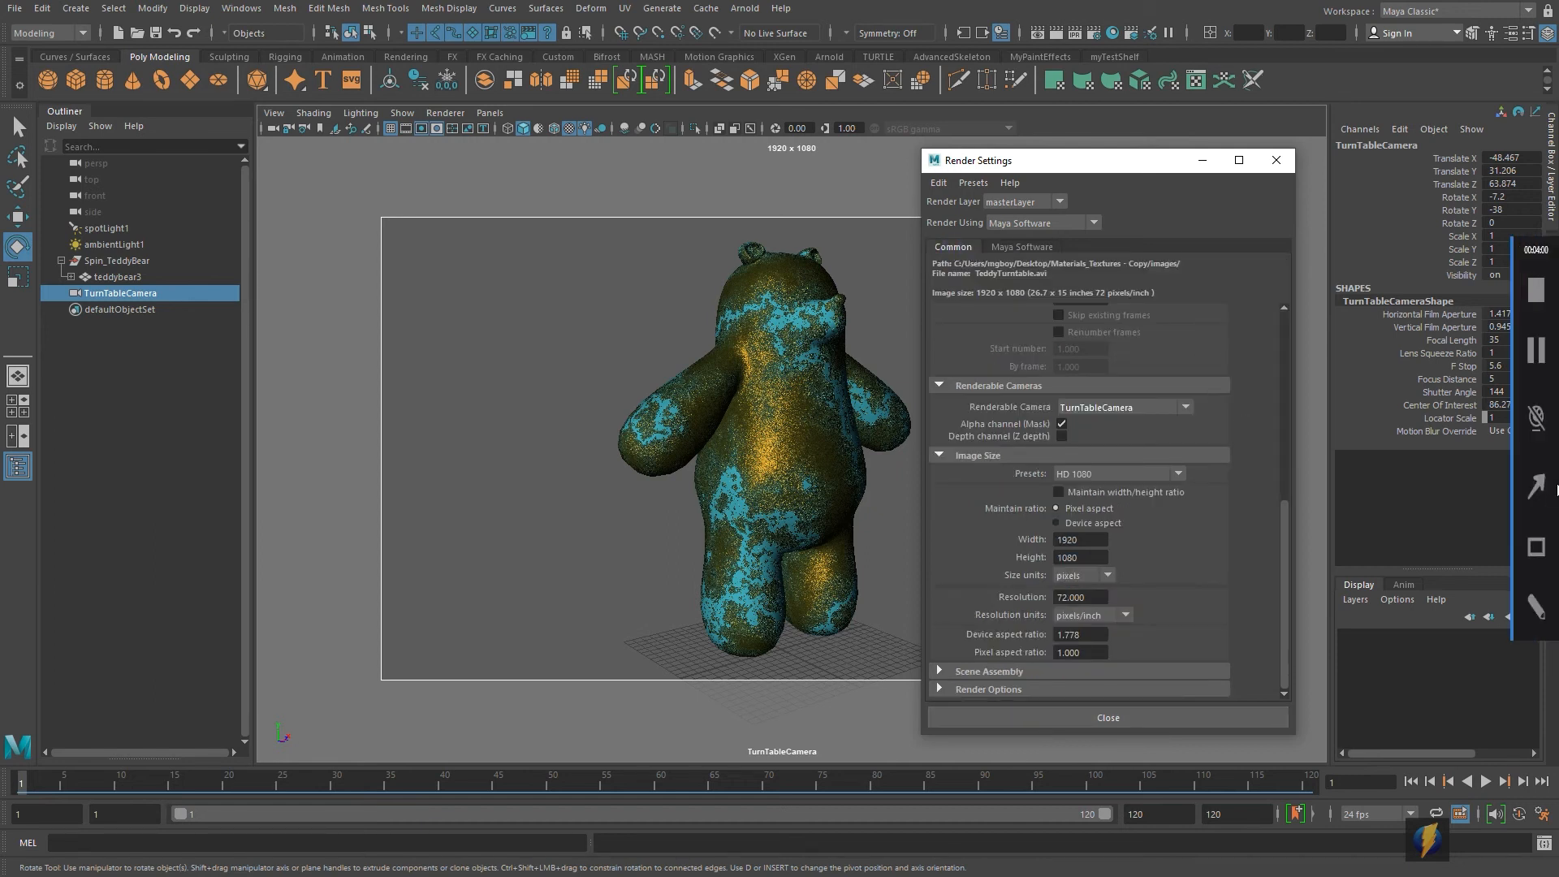
{"action": "left_click", "coordinate": [1523, 485]}
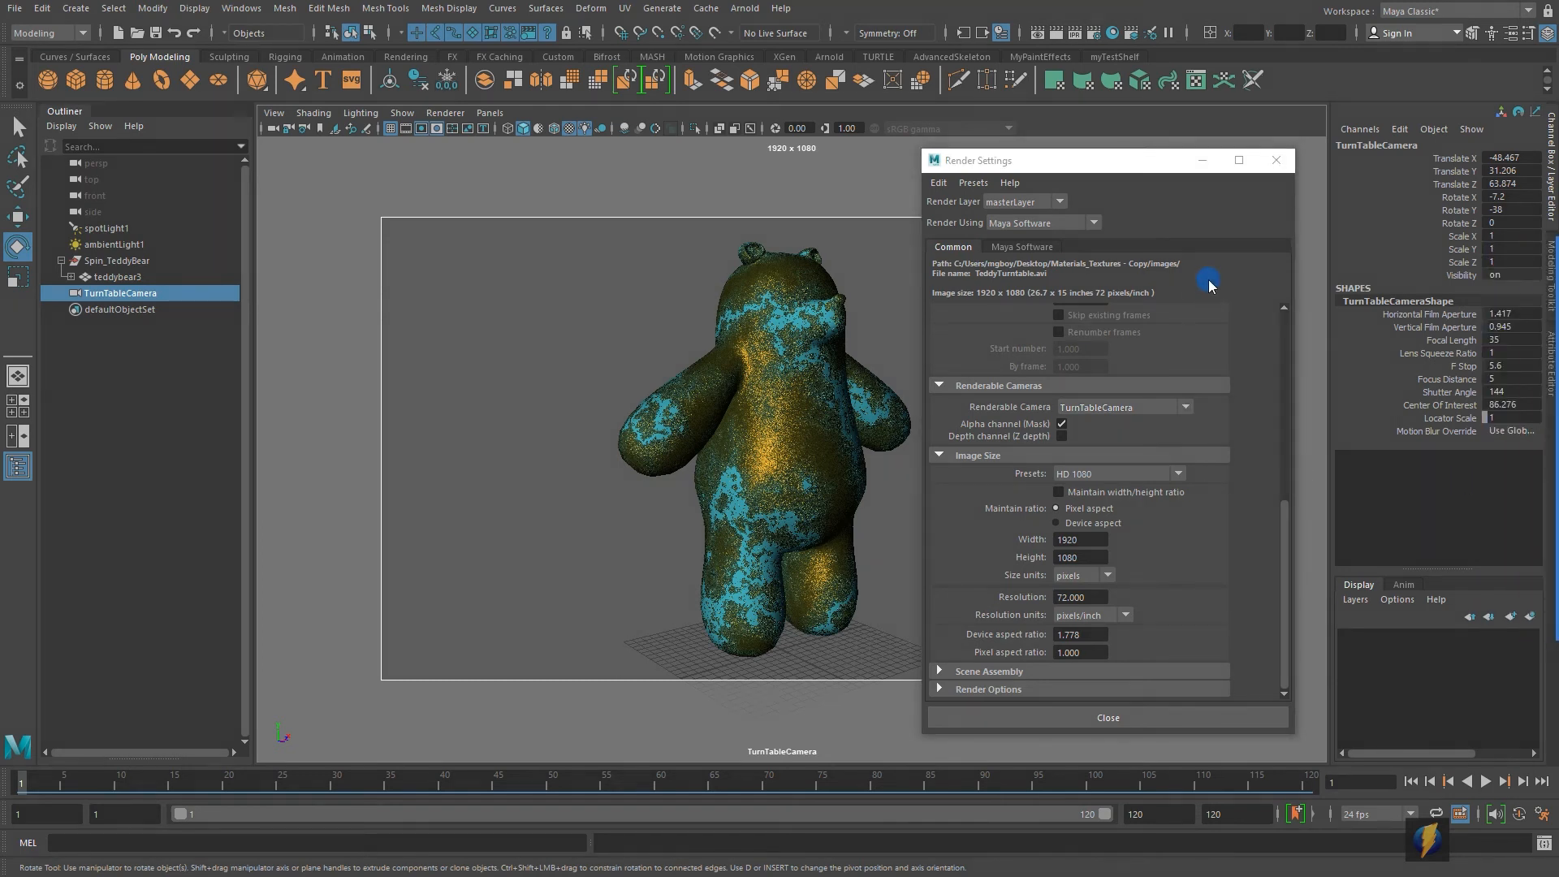
{"action": "mouse_move", "coordinate": [1208, 279]}
{"action": "left_mouse_down"}
{"action": "mouse_move", "coordinate": [1052, 404]}
{"action": "mouse_move", "coordinate": [945, 260]}
{"action": "mouse_move", "coordinate": [1181, 268]}
{"action": "left_mouse_up"}
{"action": "left_click", "coordinate": [1118, 715]}
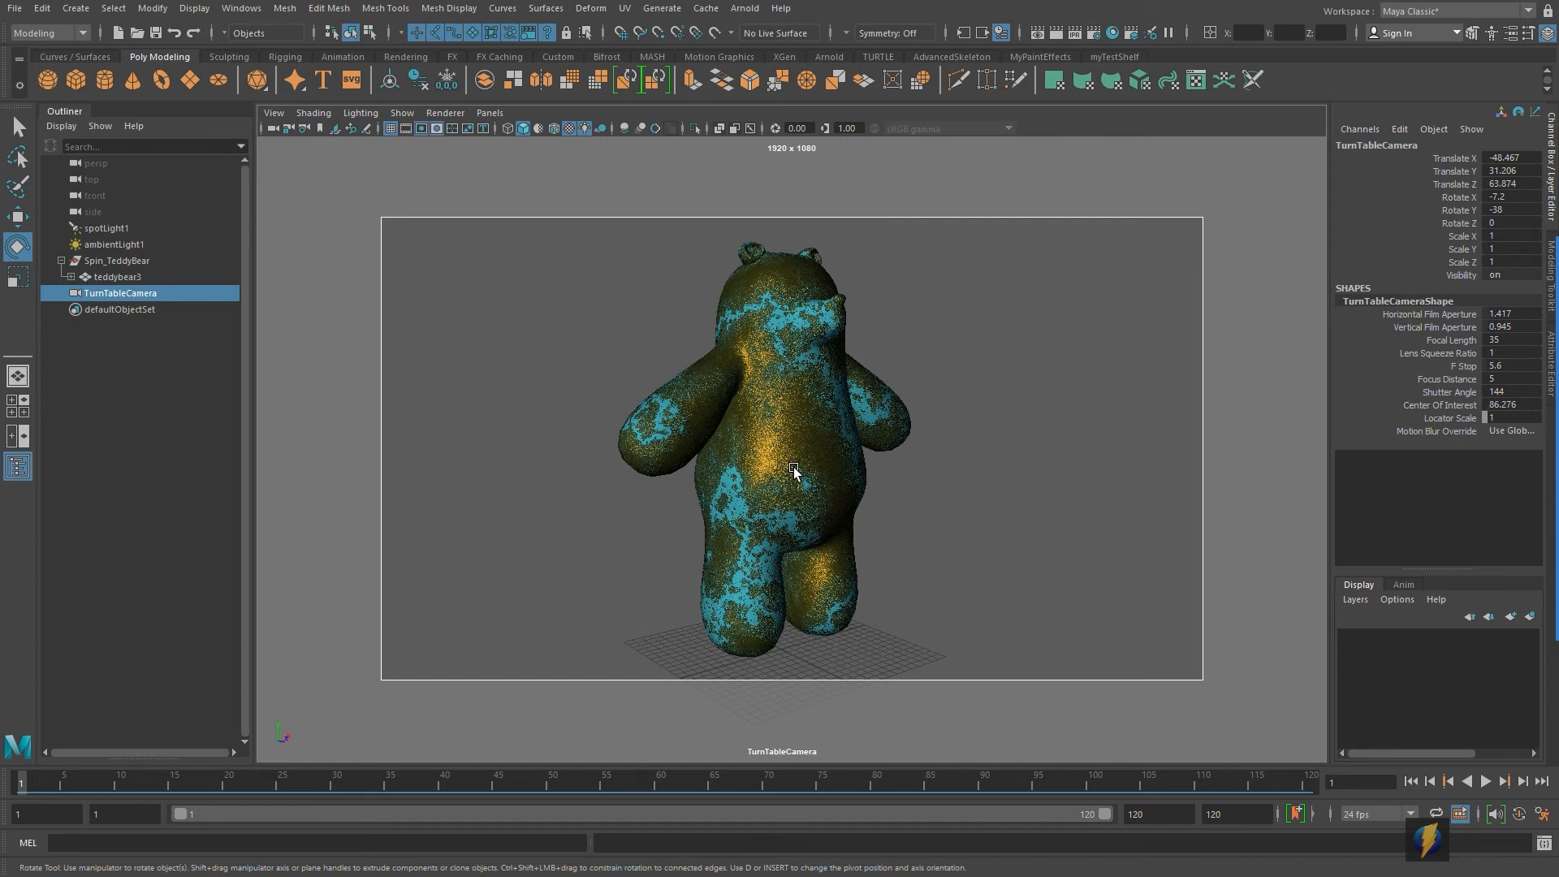
Switch the menu set to Rendering
{"action": "mouse_move", "coordinate": [1556, 489]}
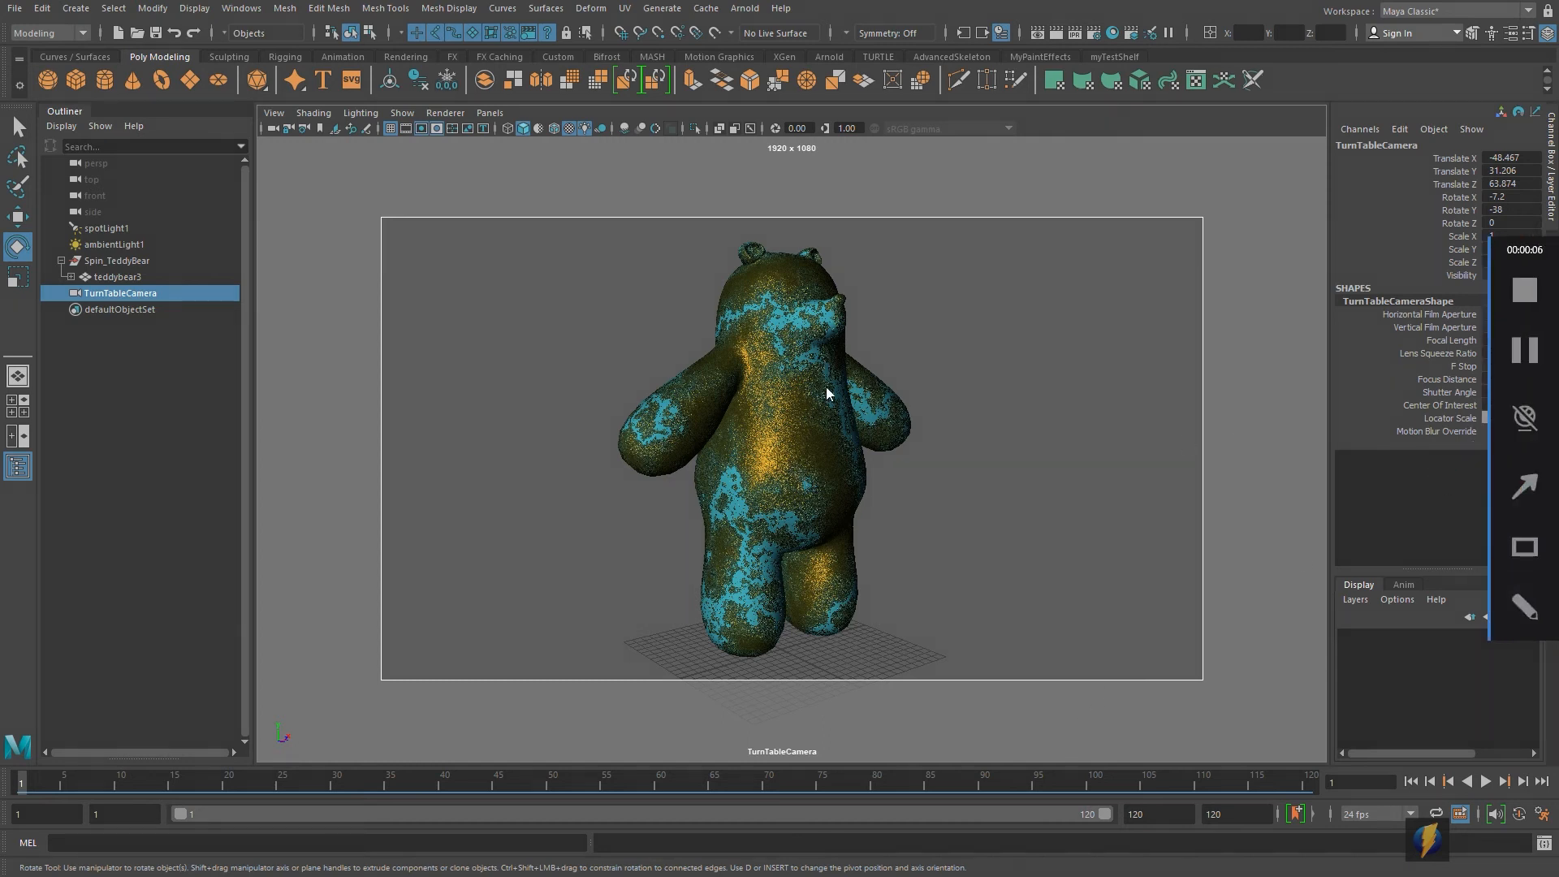
{"action": "mouse_move", "coordinate": [806, 539]}
{"action": "left_mouse_down"}
{"action": "mouse_move", "coordinate": [217, 268]}
{"action": "mouse_move", "coordinate": [105, 41]}
{"action": "mouse_move", "coordinate": [85, 37]}
{"action": "left_mouse_up"}
{"action": "left_click", "coordinate": [84, 36]}
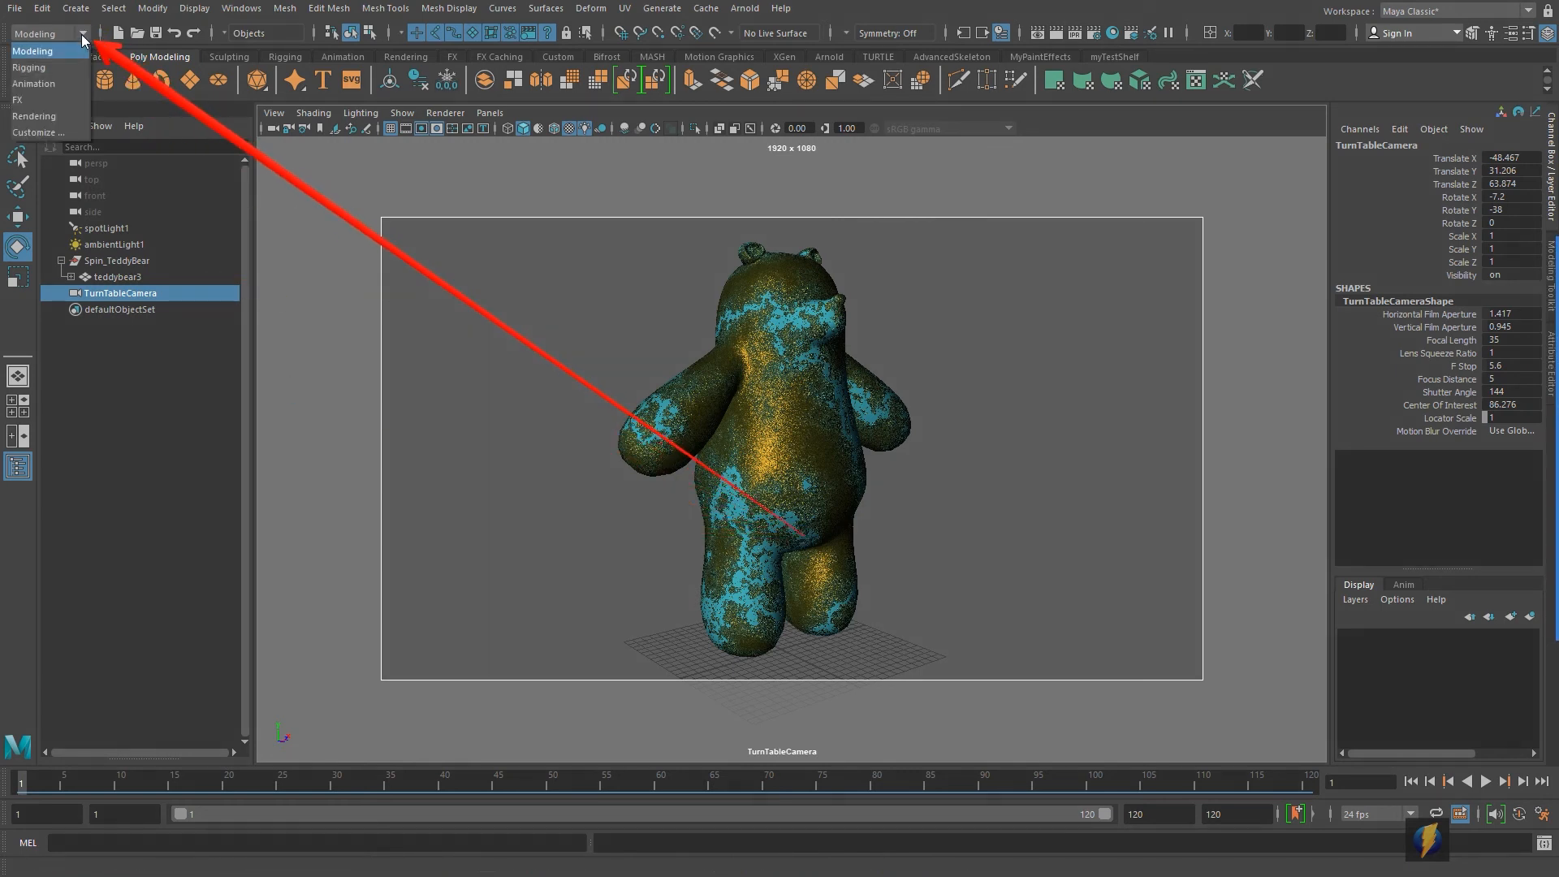
{"action": "left_click", "coordinate": [46, 114]}
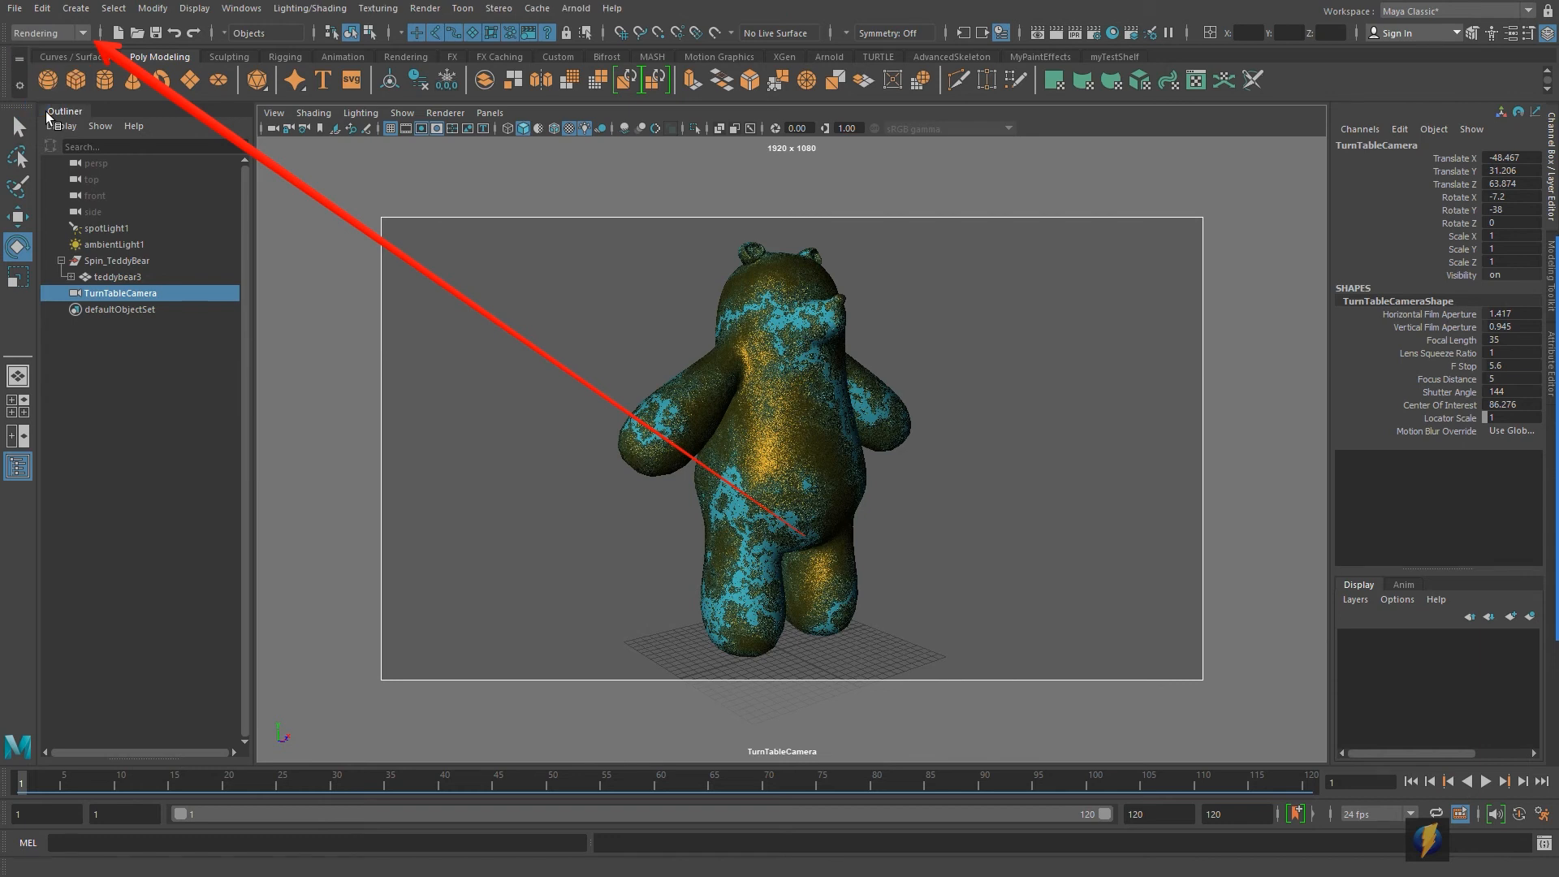
Start a batch render of the animation with all available processors, continuing past the student version notice, and close the Batch Render options
{"action": "mouse_move", "coordinate": [1553, 519]}
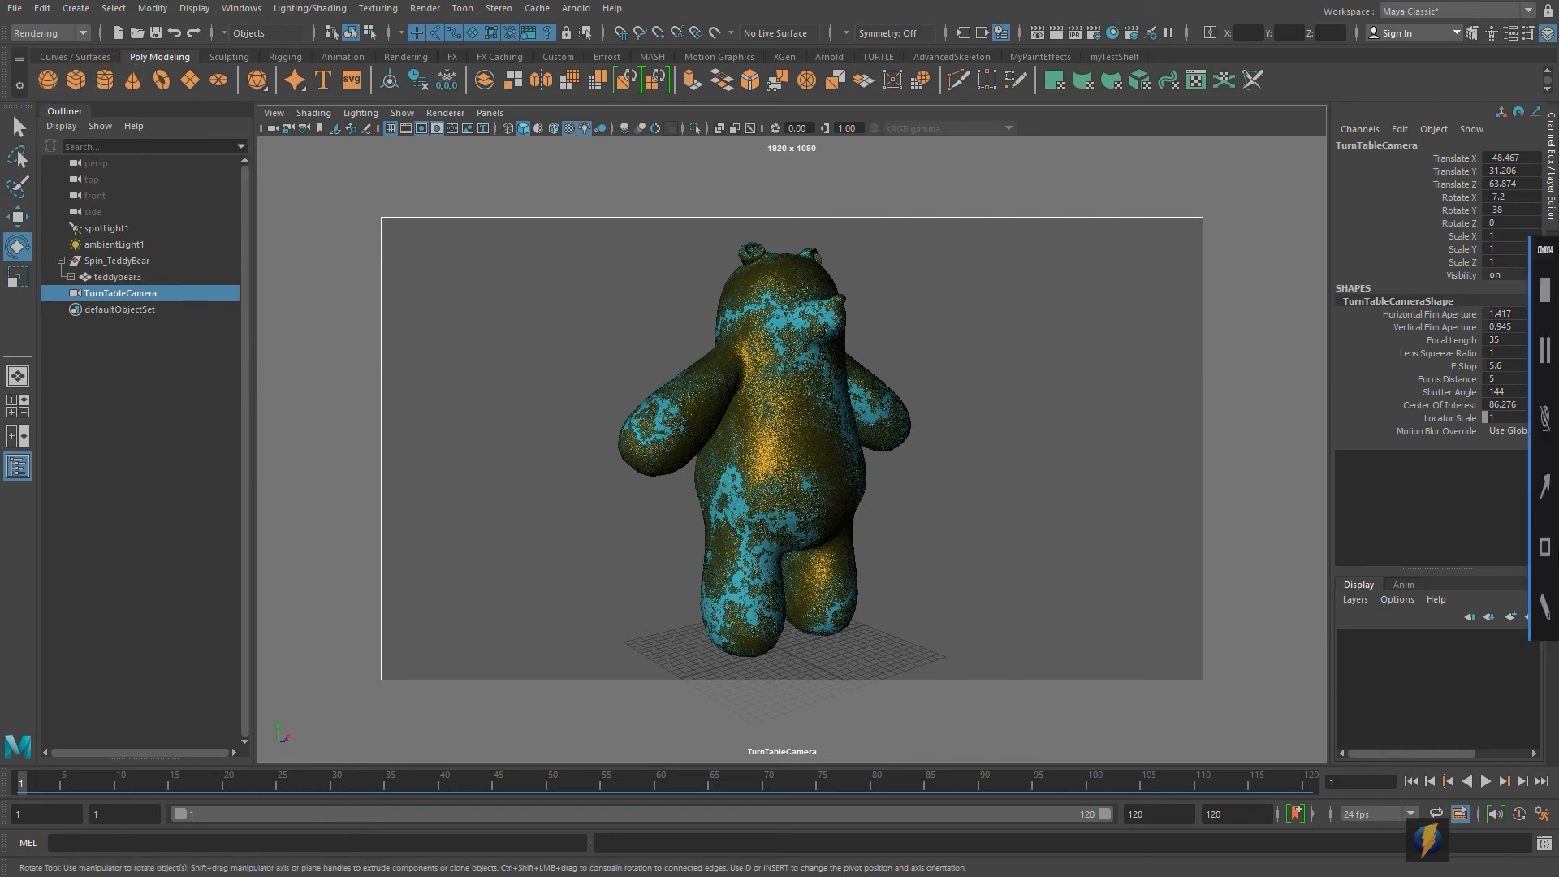
{"action": "left_click", "coordinate": [1523, 487]}
{"action": "left_click_drag", "start_coordinate": [396, 471], "coordinate": [424, 18]}
{"action": "left_click", "coordinate": [423, 10]}
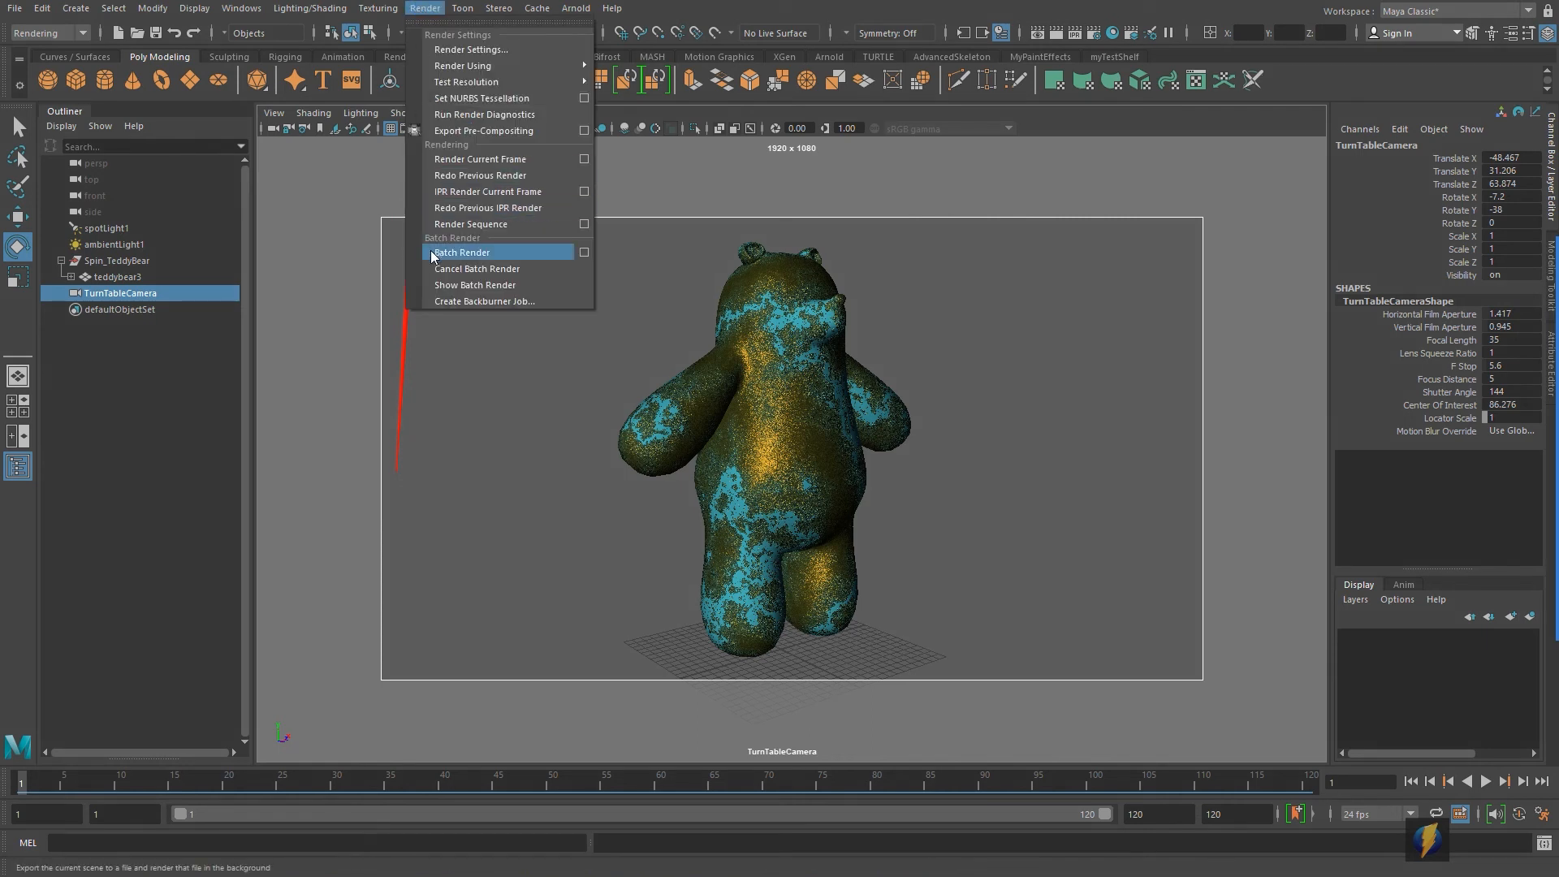
{"action": "left_click", "coordinate": [586, 253]}
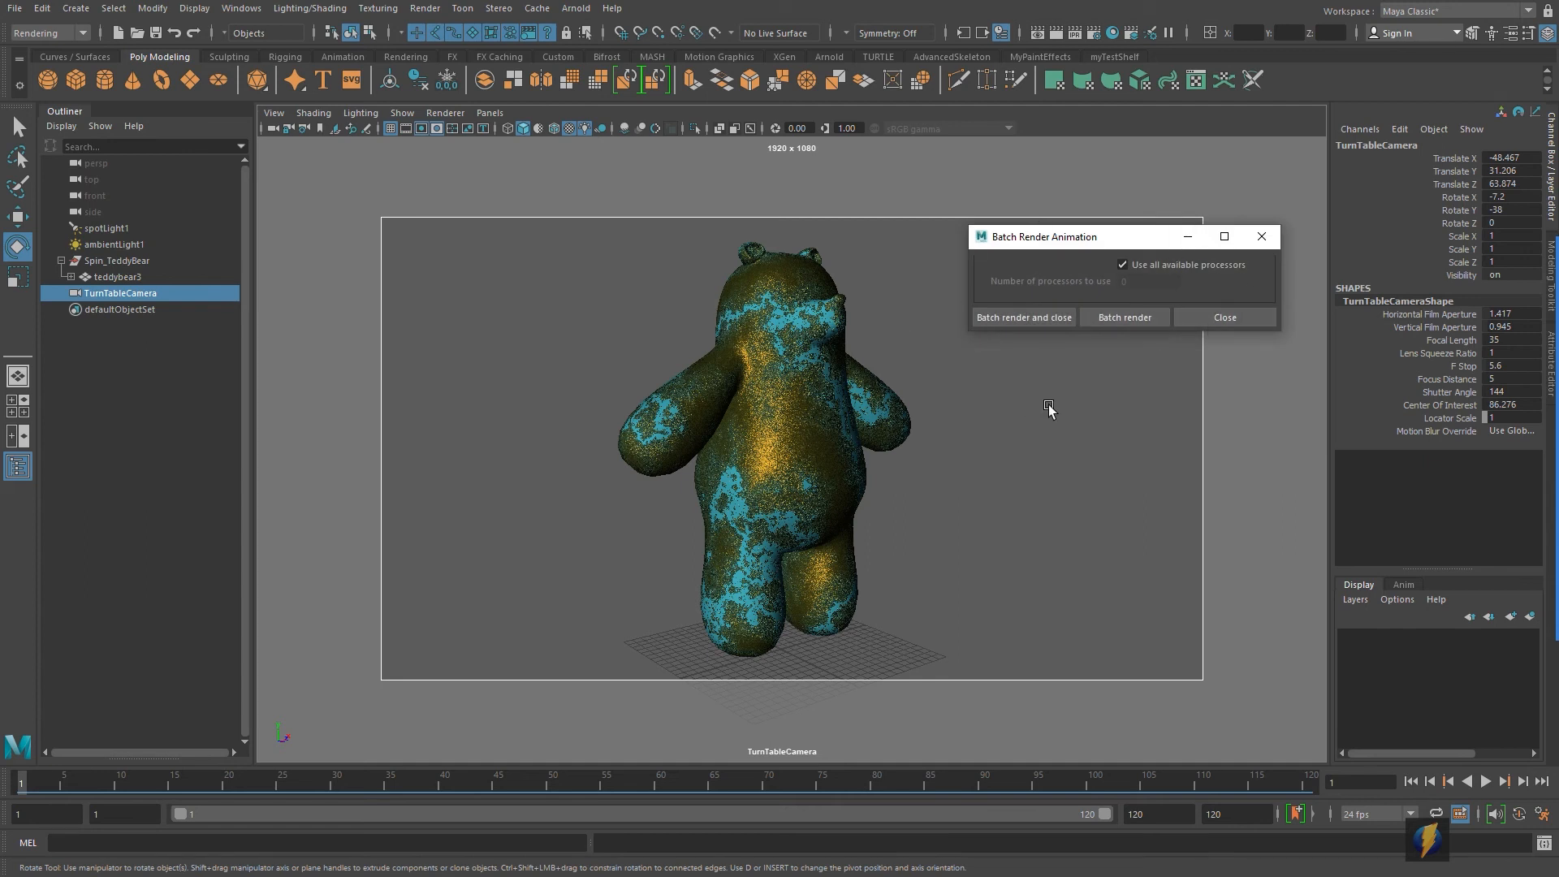
{"action": "left_click", "coordinate": [1094, 318]}
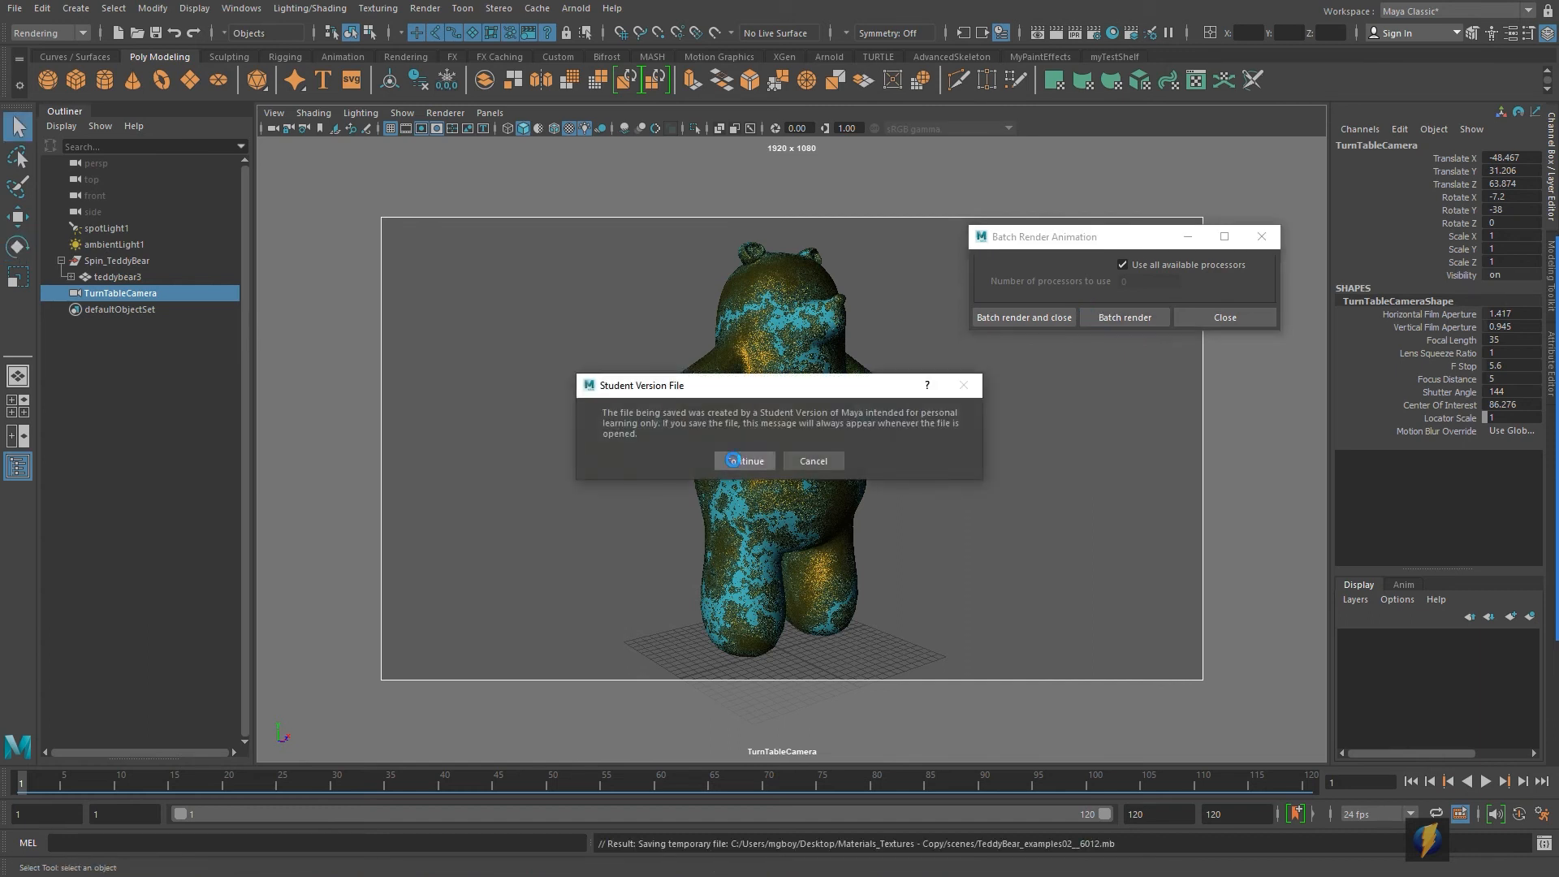
{"action": "left_click", "coordinate": [740, 461]}
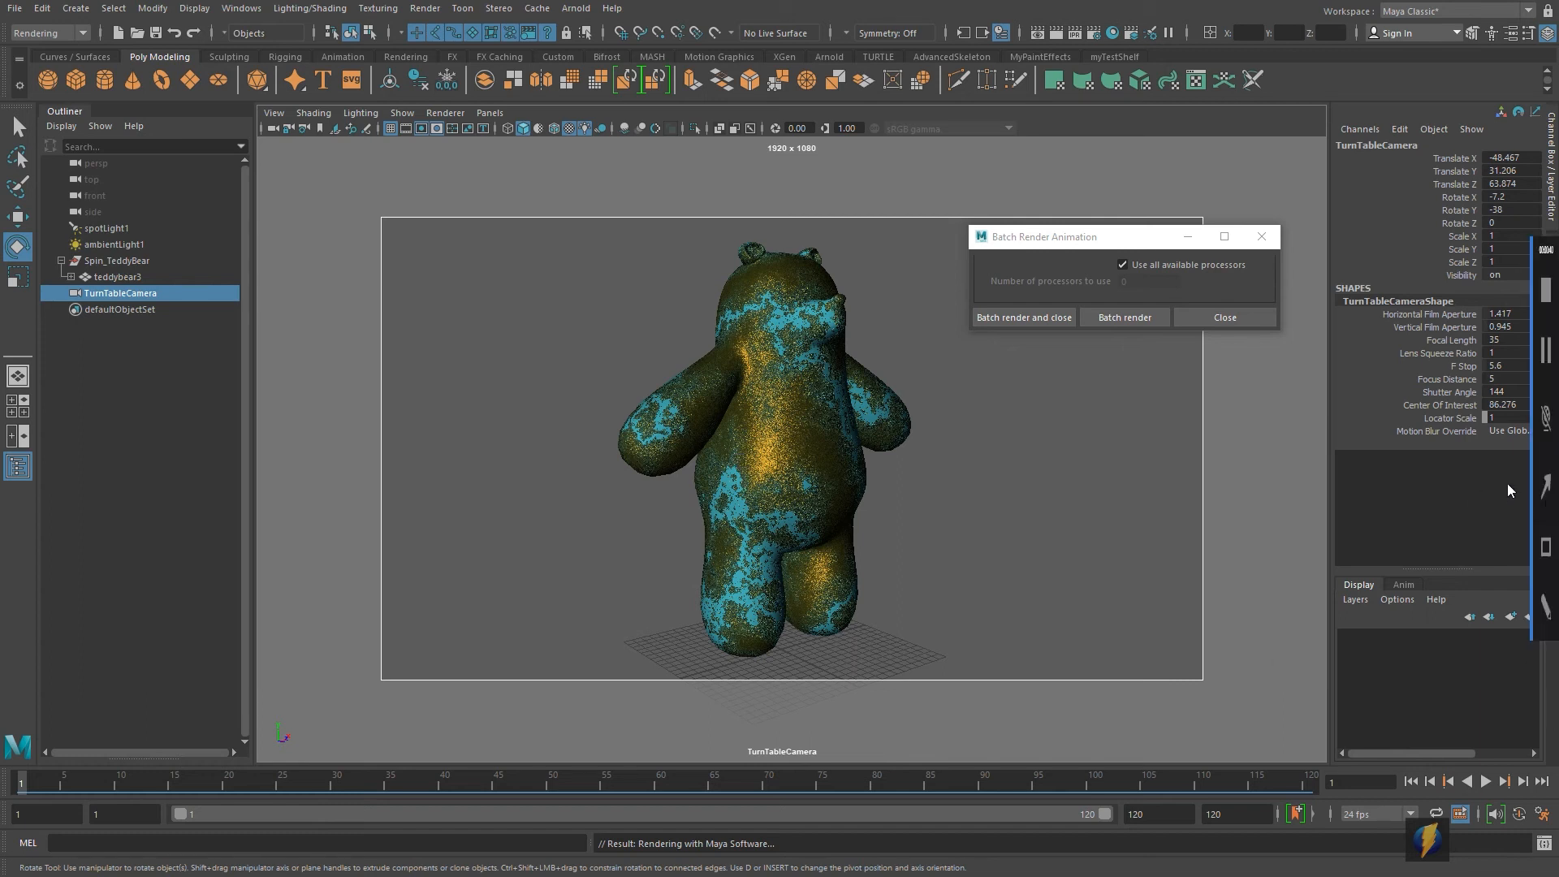
{"action": "mouse_move", "coordinate": [870, 345]}
{"action": "left_mouse_down"}
{"action": "mouse_move", "coordinate": [793, 626]}
{"action": "mouse_move", "coordinate": [650, 810]}
{"action": "mouse_move", "coordinate": [737, 830]}
{"action": "mouse_move", "coordinate": [653, 836]}
{"action": "mouse_move", "coordinate": [716, 840]}
{"action": "left_mouse_up"}
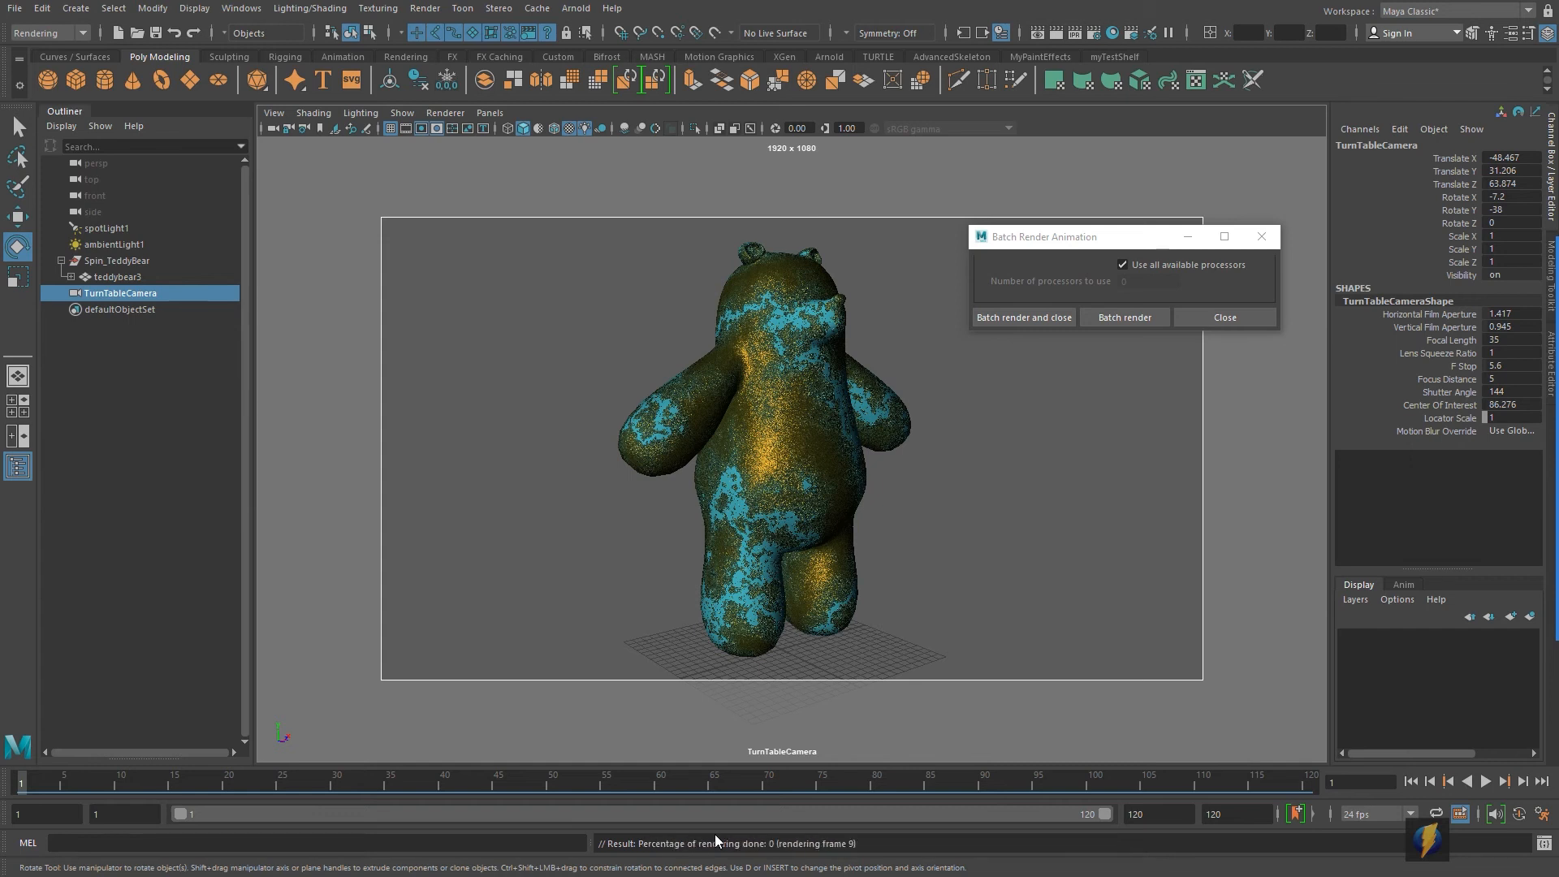
{"action": "left_click", "coordinate": [1258, 237]}
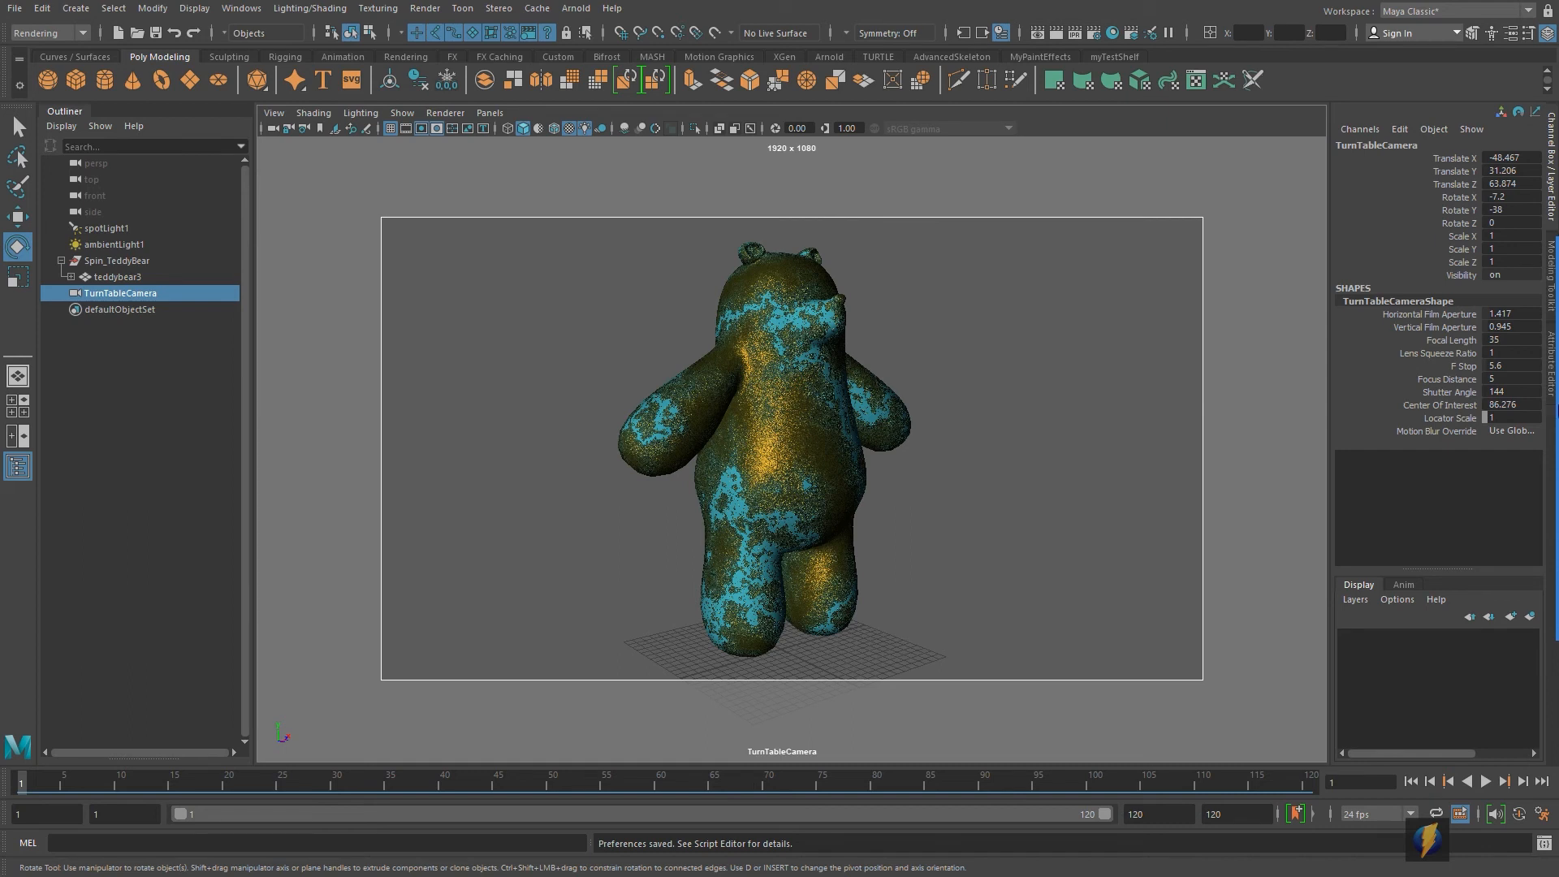
{"action": "mouse_move", "coordinate": [1554, 439]}
{"action": "left_click", "coordinate": [1524, 486]}
{"action": "mouse_move", "coordinate": [1122, 342]}
{"action": "left_mouse_down"}
{"action": "mouse_move", "coordinate": [868, 643]}
{"action": "mouse_move", "coordinate": [629, 836]}
{"action": "mouse_move", "coordinate": [998, 828]}
{"action": "mouse_move", "coordinate": [775, 834]}
{"action": "mouse_move", "coordinate": [902, 843]}
{"action": "left_mouse_up"}
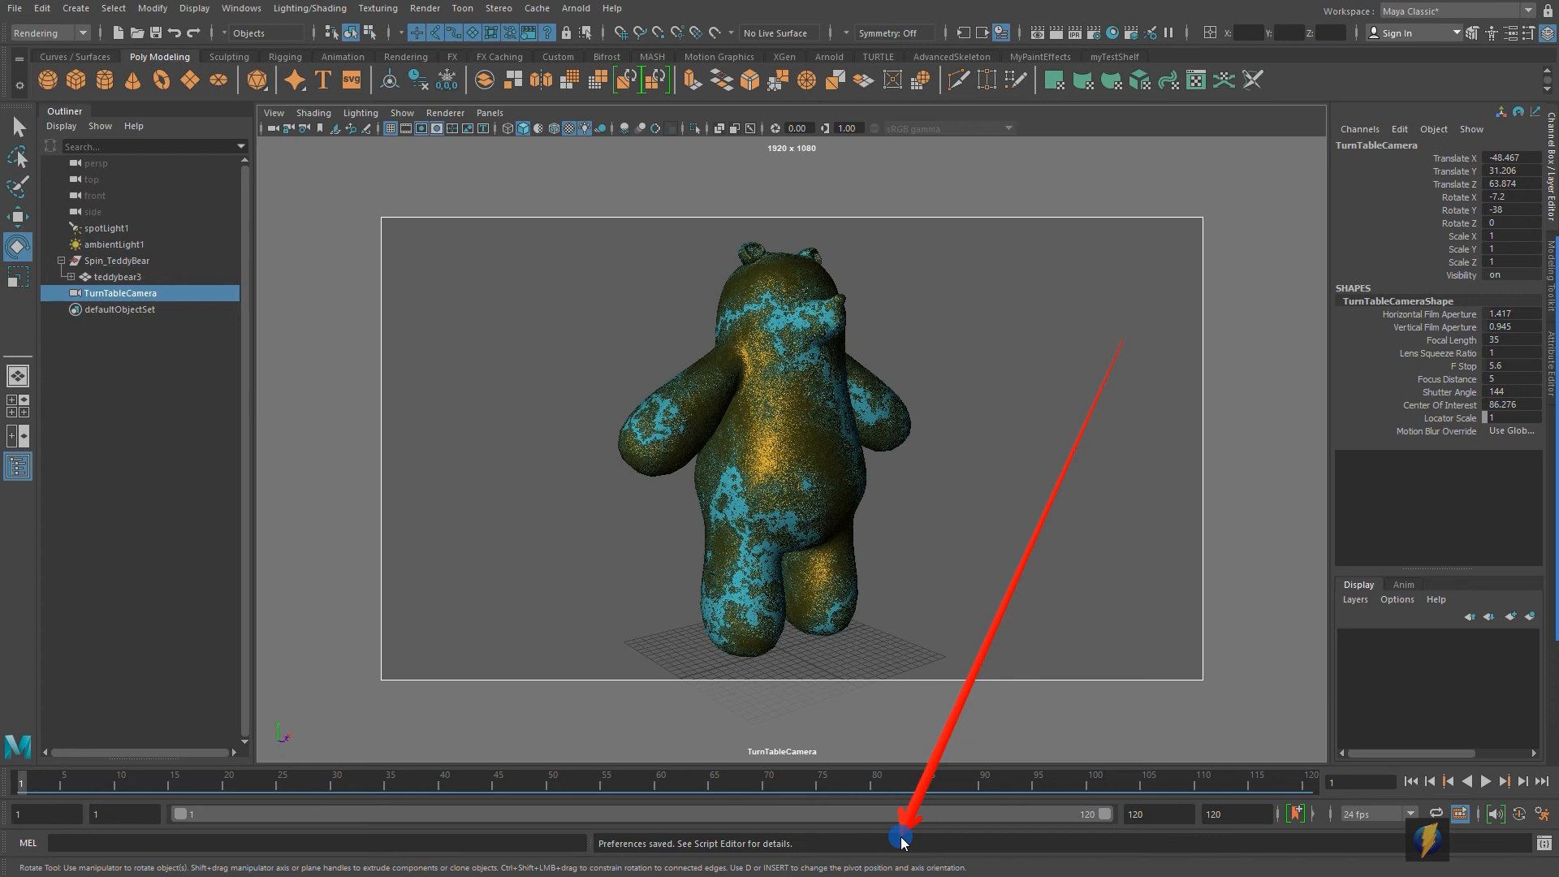
{"action": "left_click_drag", "start_coordinate": [902, 844], "coordinate": [942, 571]}
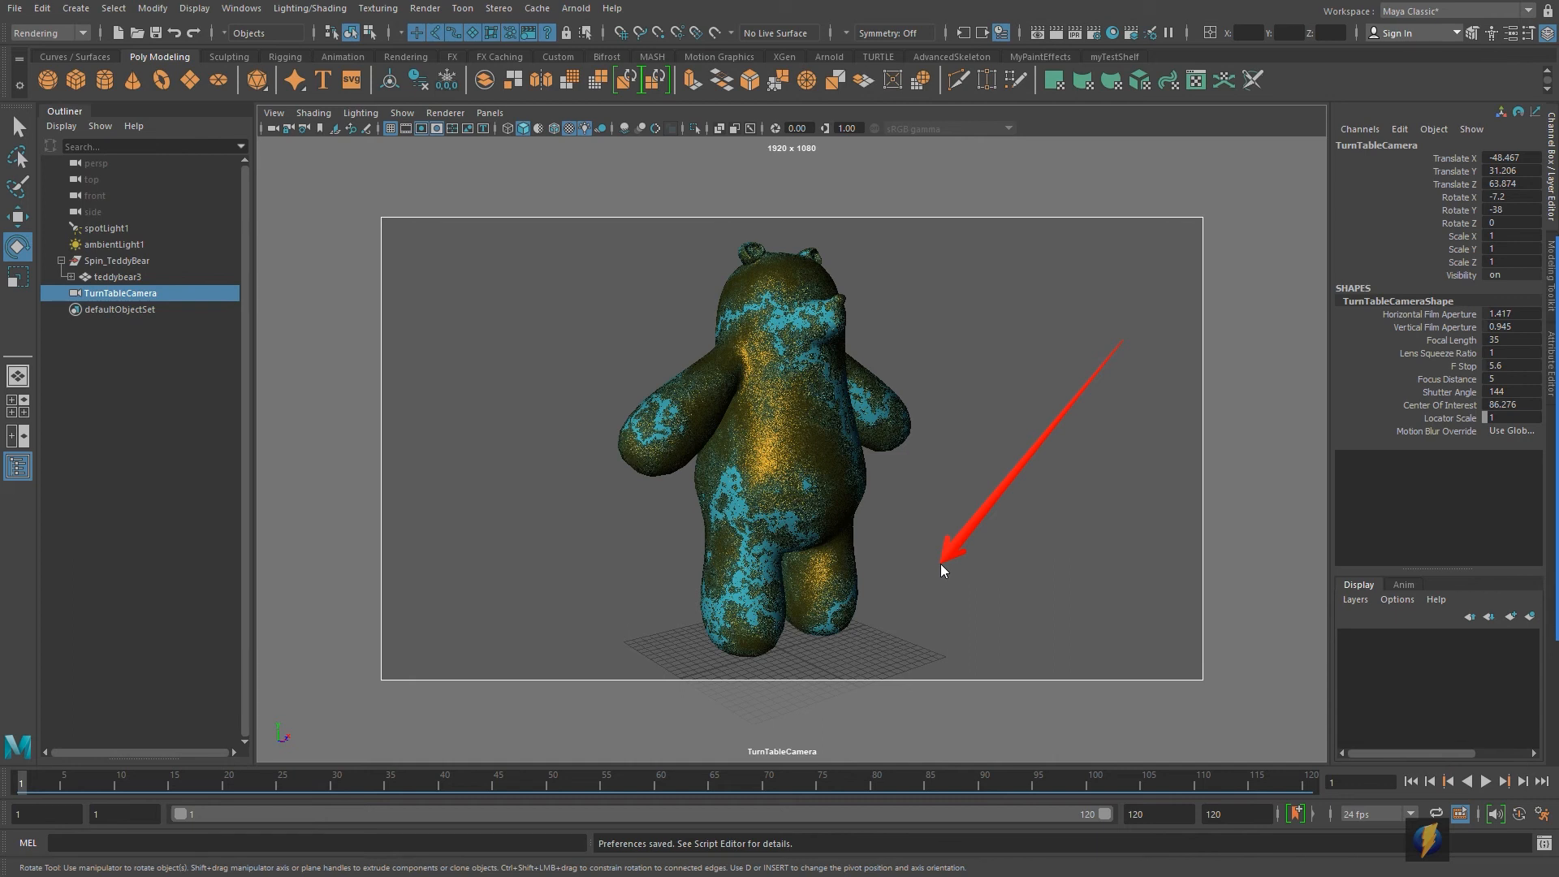
Switch to File Explorer and select the rendered TeddyTurntable video in the project's images folder
{"action": "key", "text": "alt+Tab"}
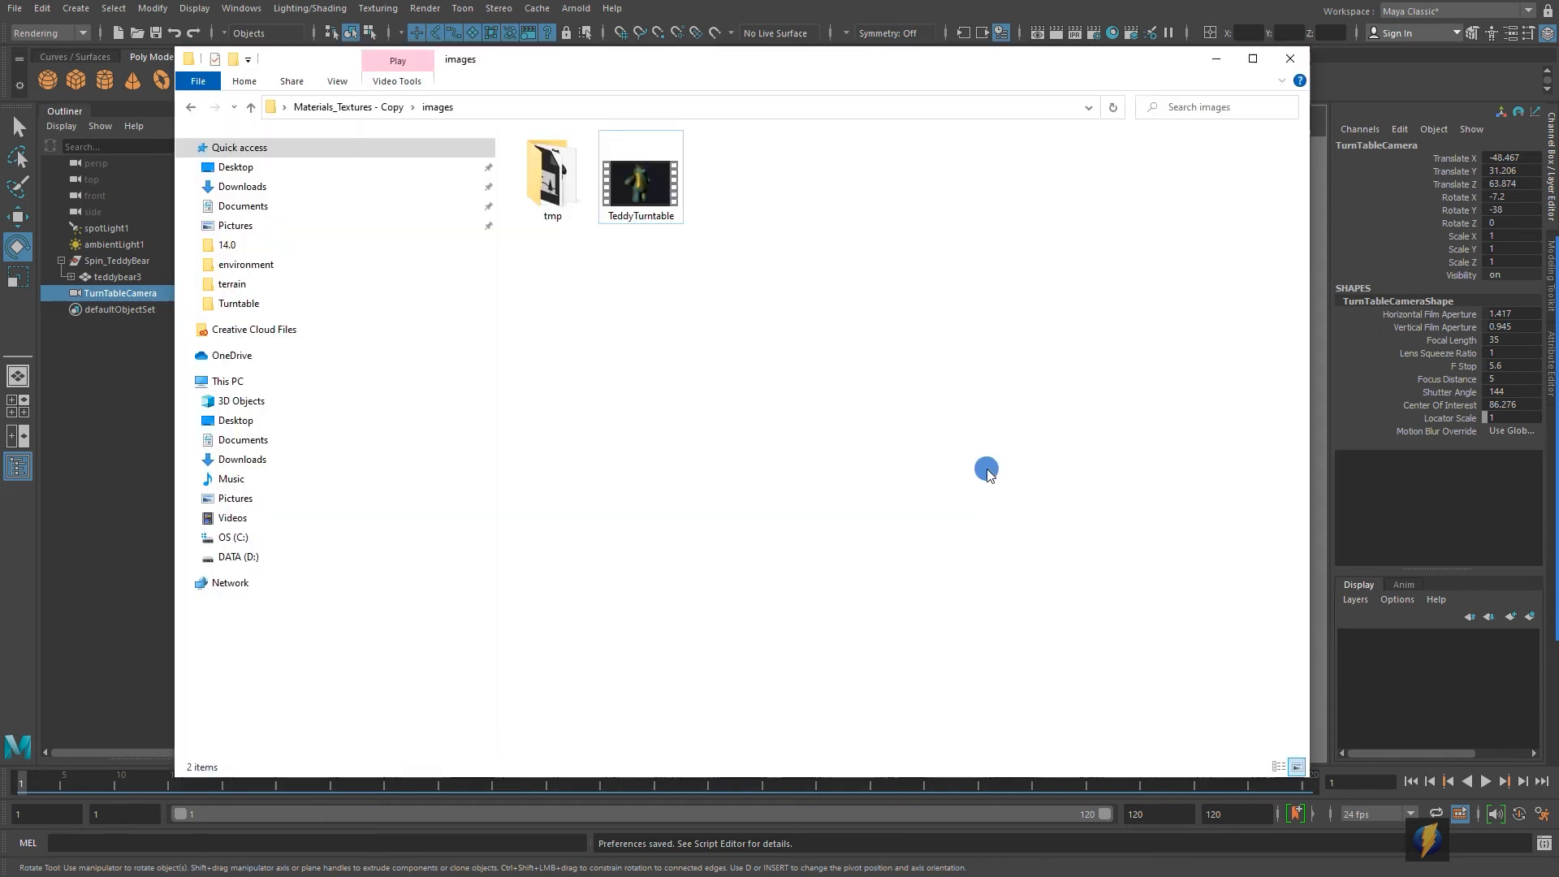
{"action": "left_click", "coordinate": [646, 190]}
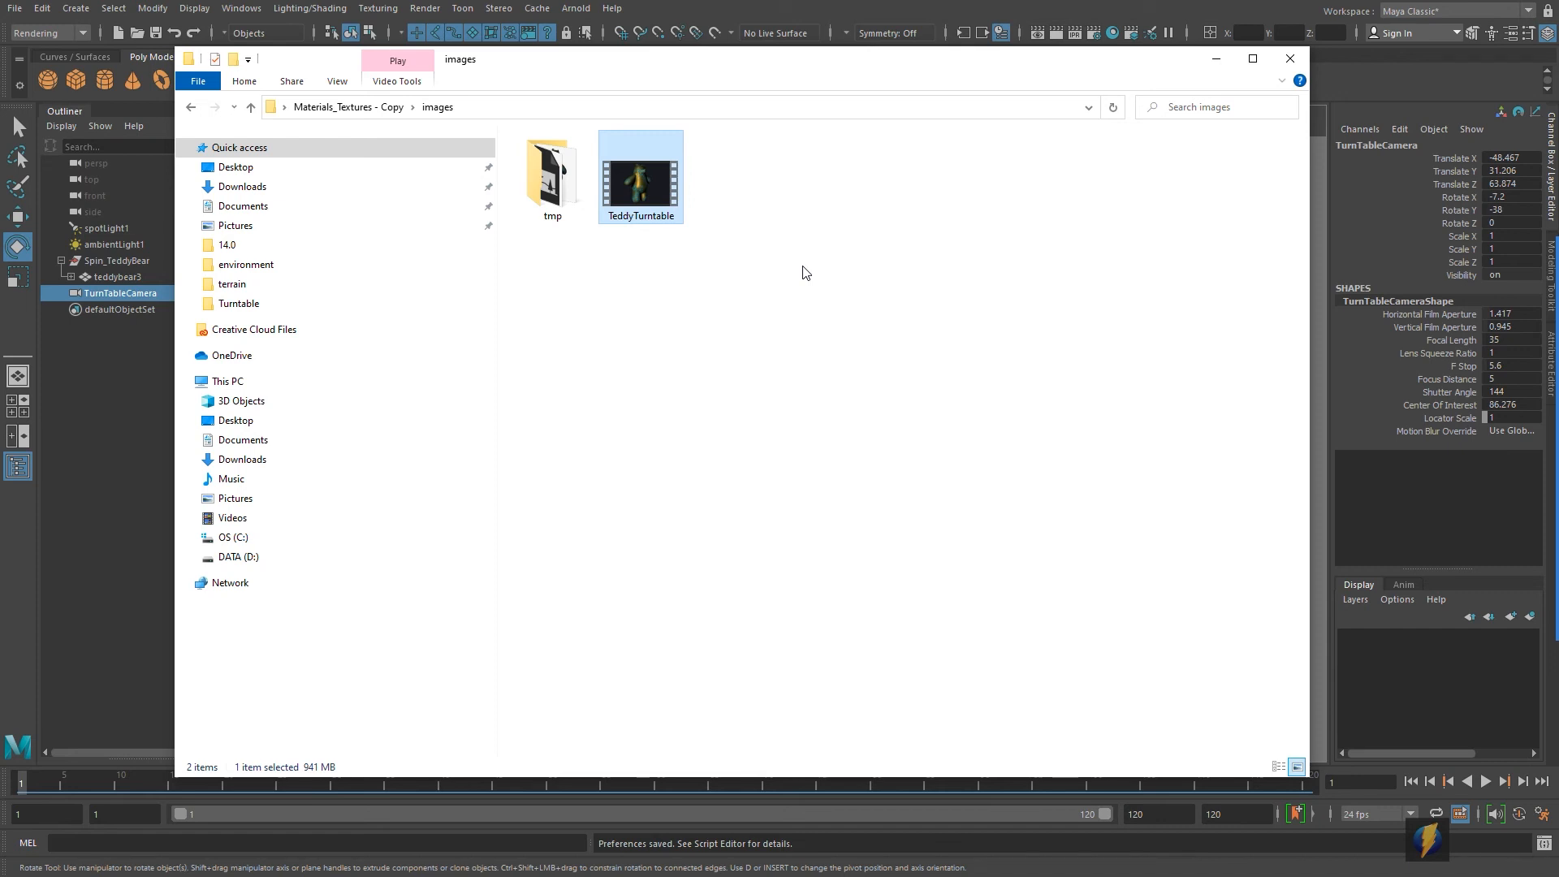
Play the TeddyTurntable video in Windows Media Player to check the rotation, pause it and close the player
{"action": "right_click", "coordinate": [633, 180]}
{"action": "mouse_move", "coordinate": [562, 297]}
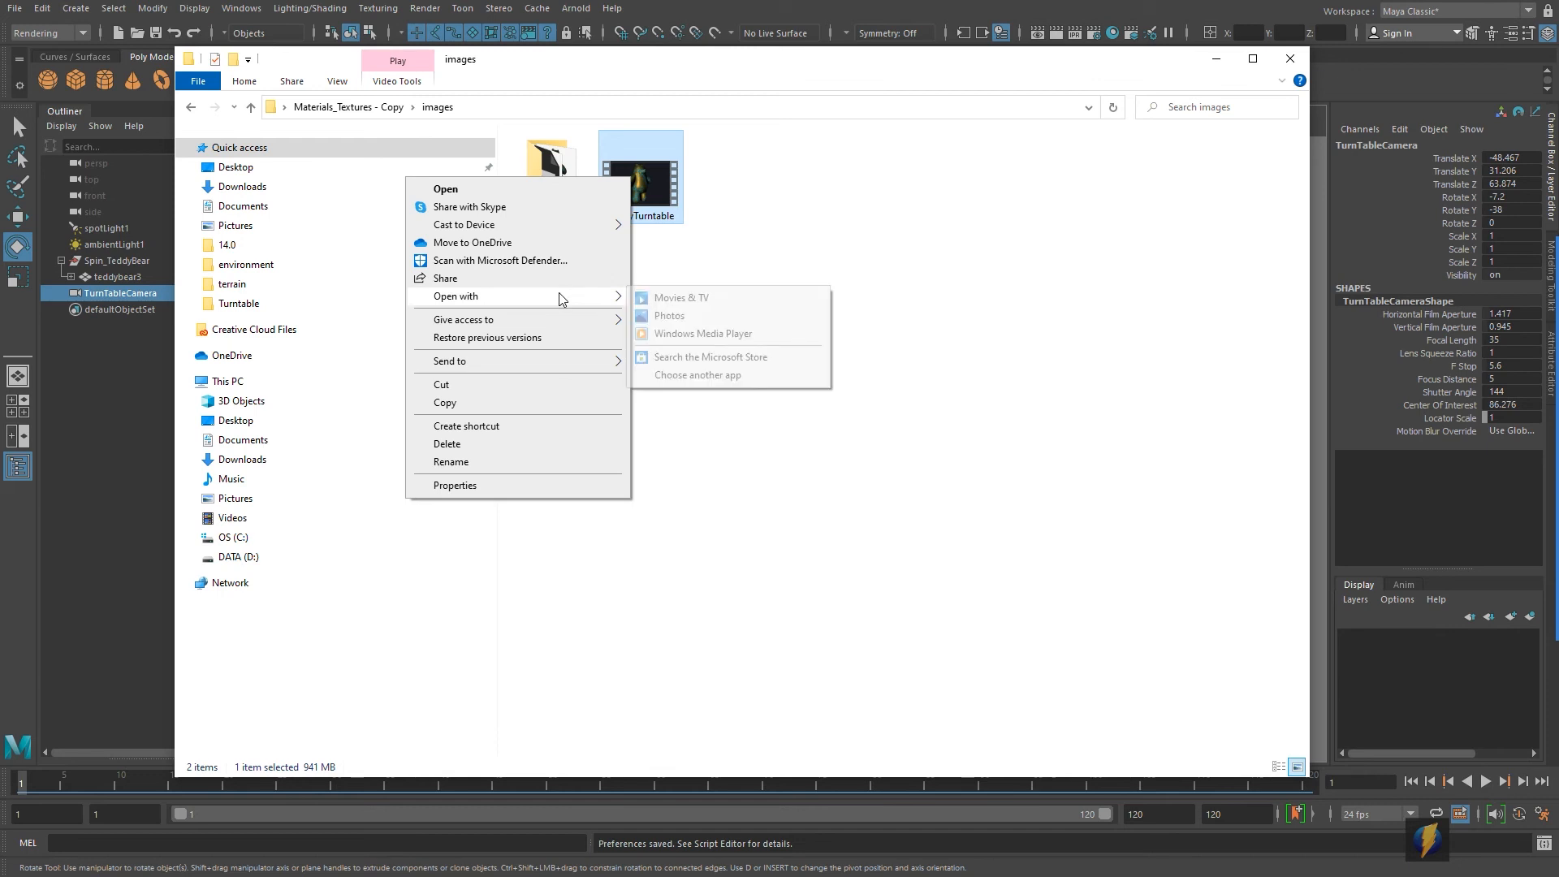
{"action": "left_click", "coordinate": [727, 334]}
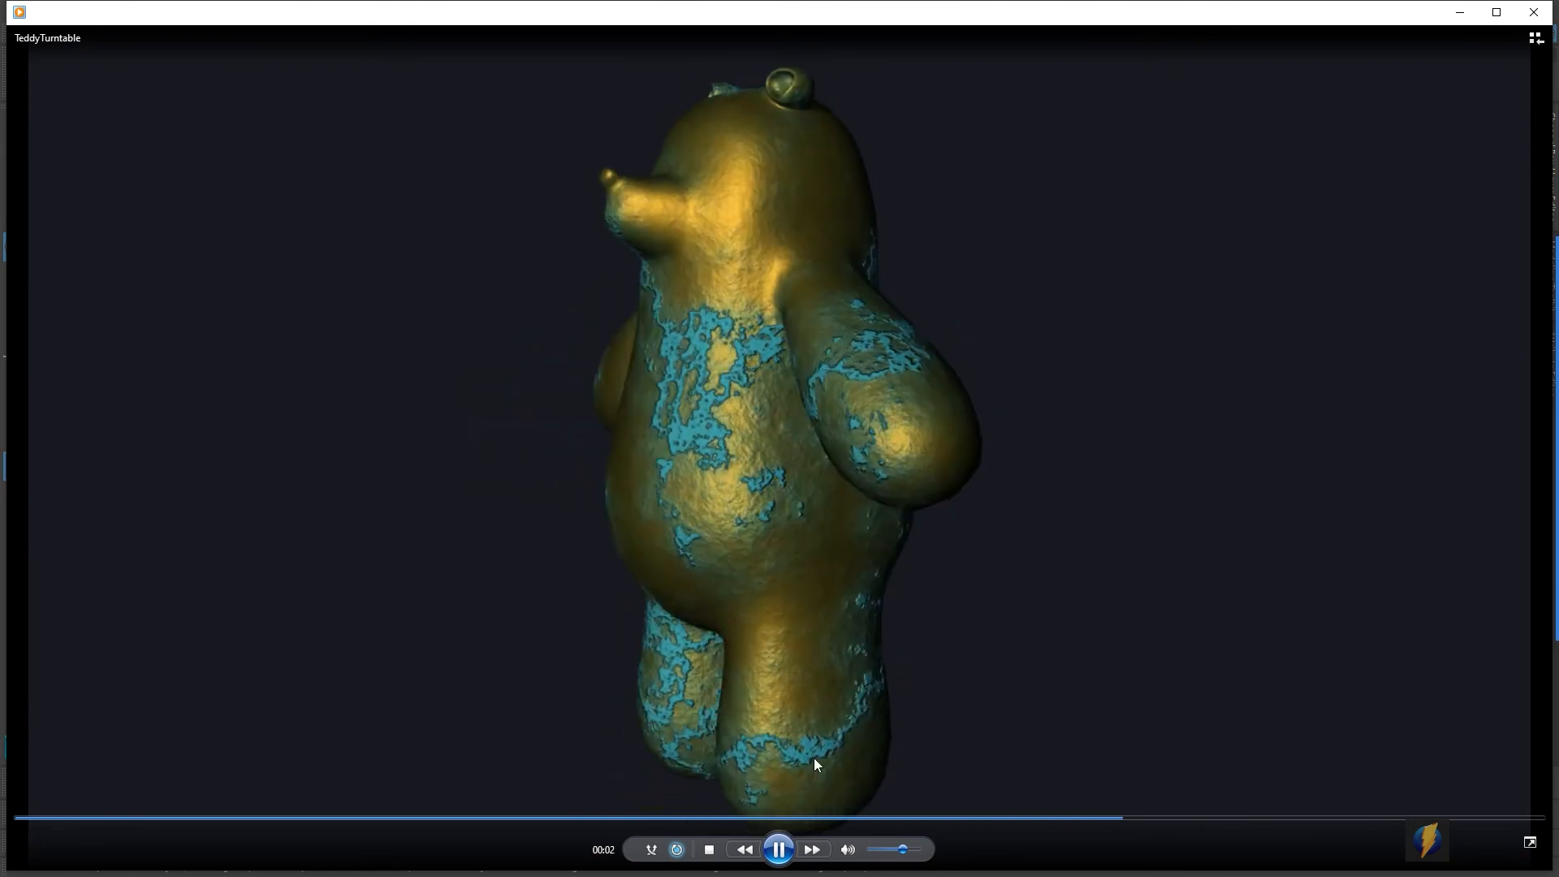
{"action": "left_click", "coordinate": [777, 849]}
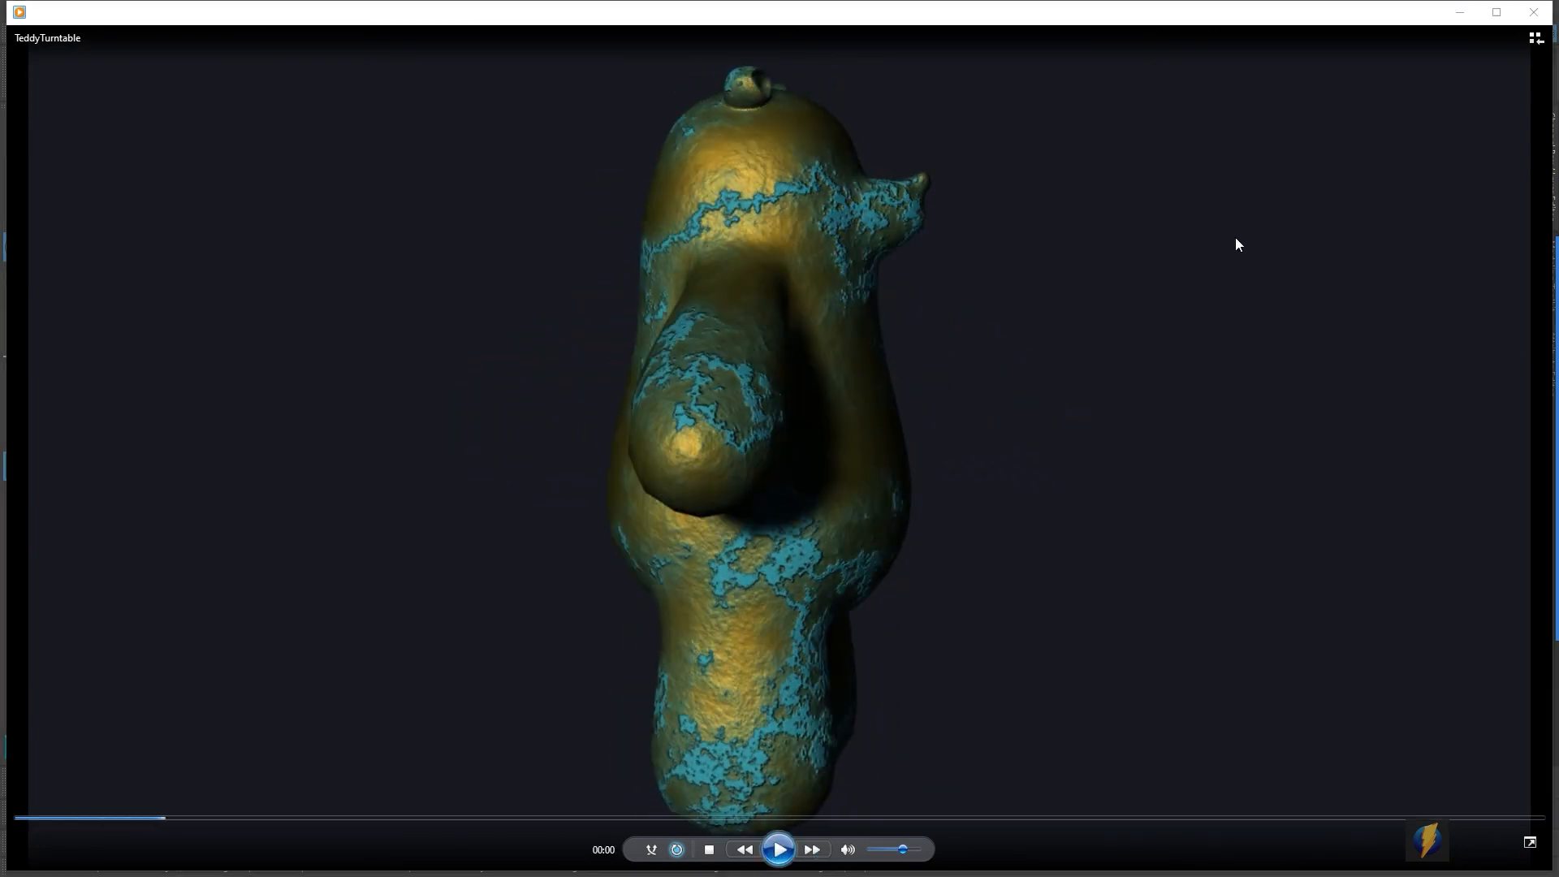
{"action": "left_click", "coordinate": [1530, 13]}
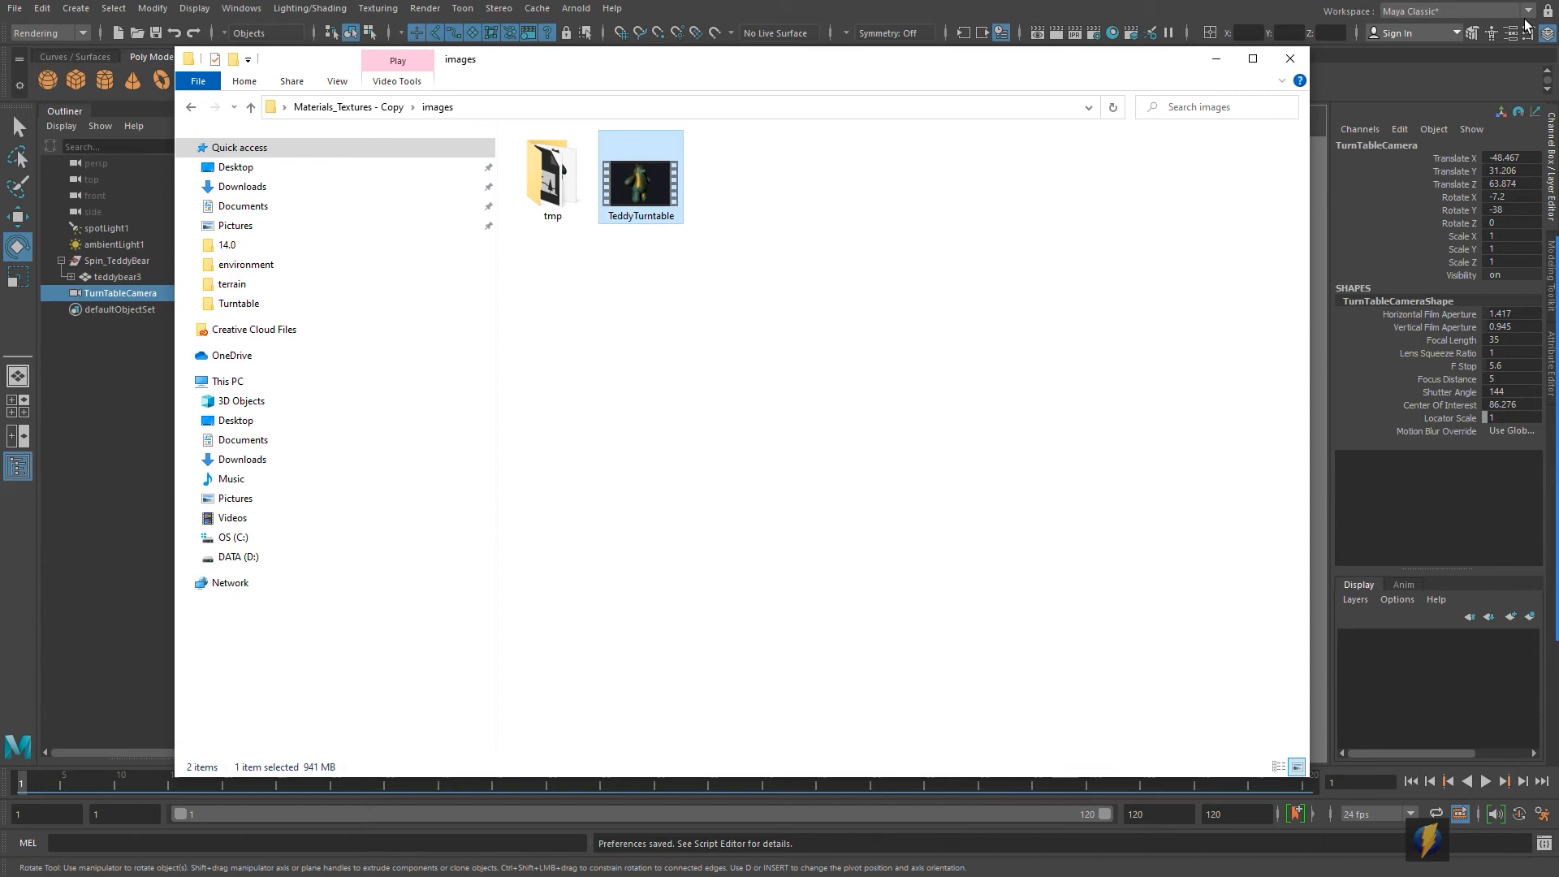
Open the properties of the TeddyTurntable file and check its file type and size
{"action": "right_click", "coordinate": [639, 197]}
{"action": "left_click", "coordinate": [526, 506]}
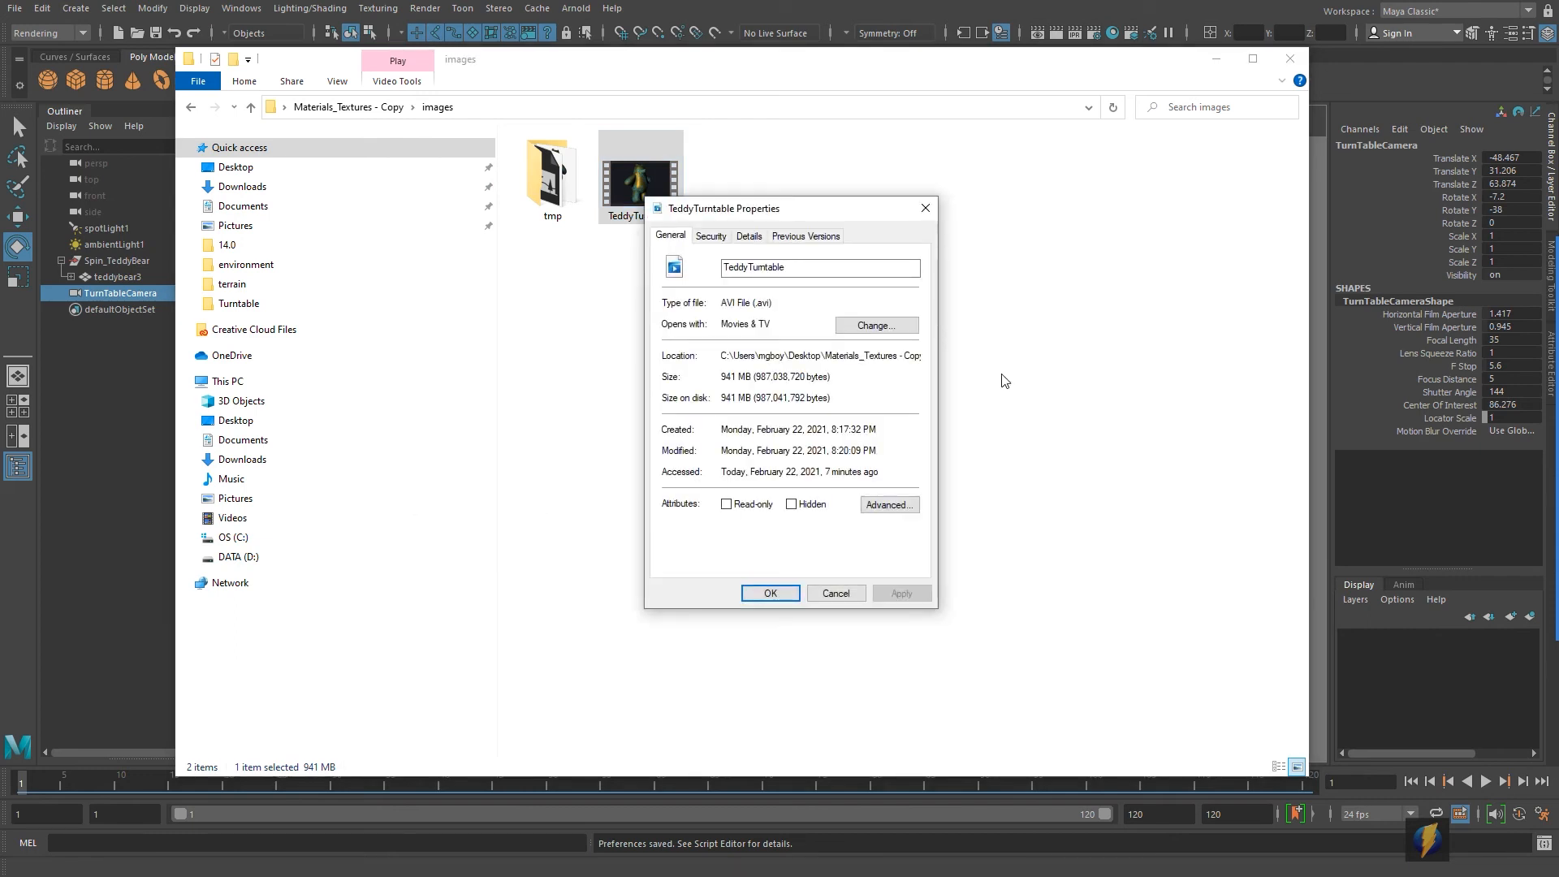
{"action": "left_click_drag", "start_coordinate": [850, 208], "coordinate": [1079, 174]}
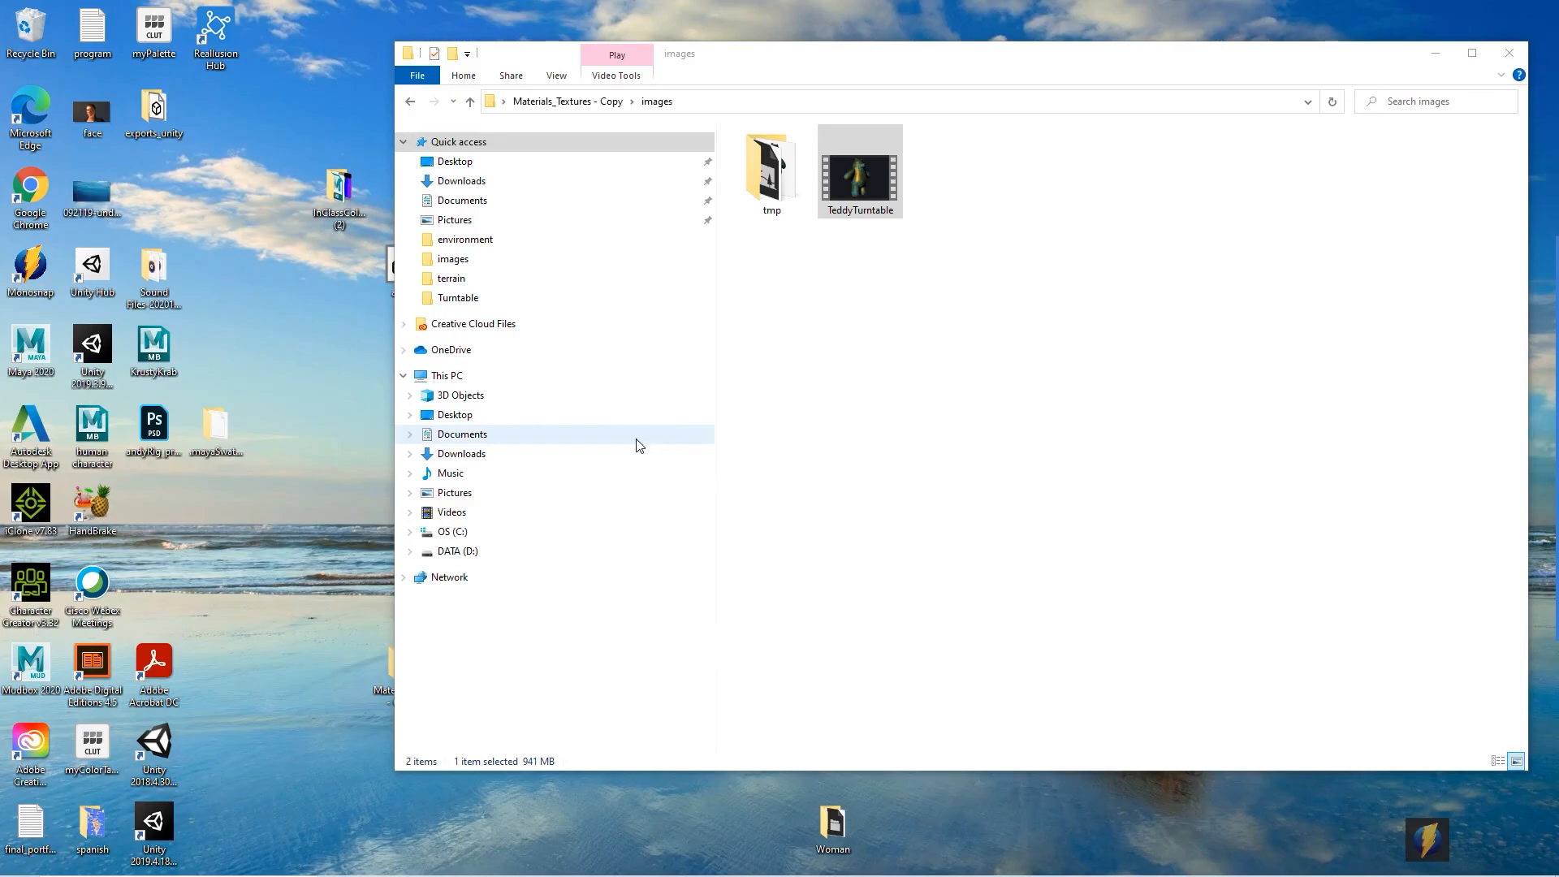
Search Windows for the Video Editor app and open it
{"action": "left_click", "coordinate": [87, 862]}
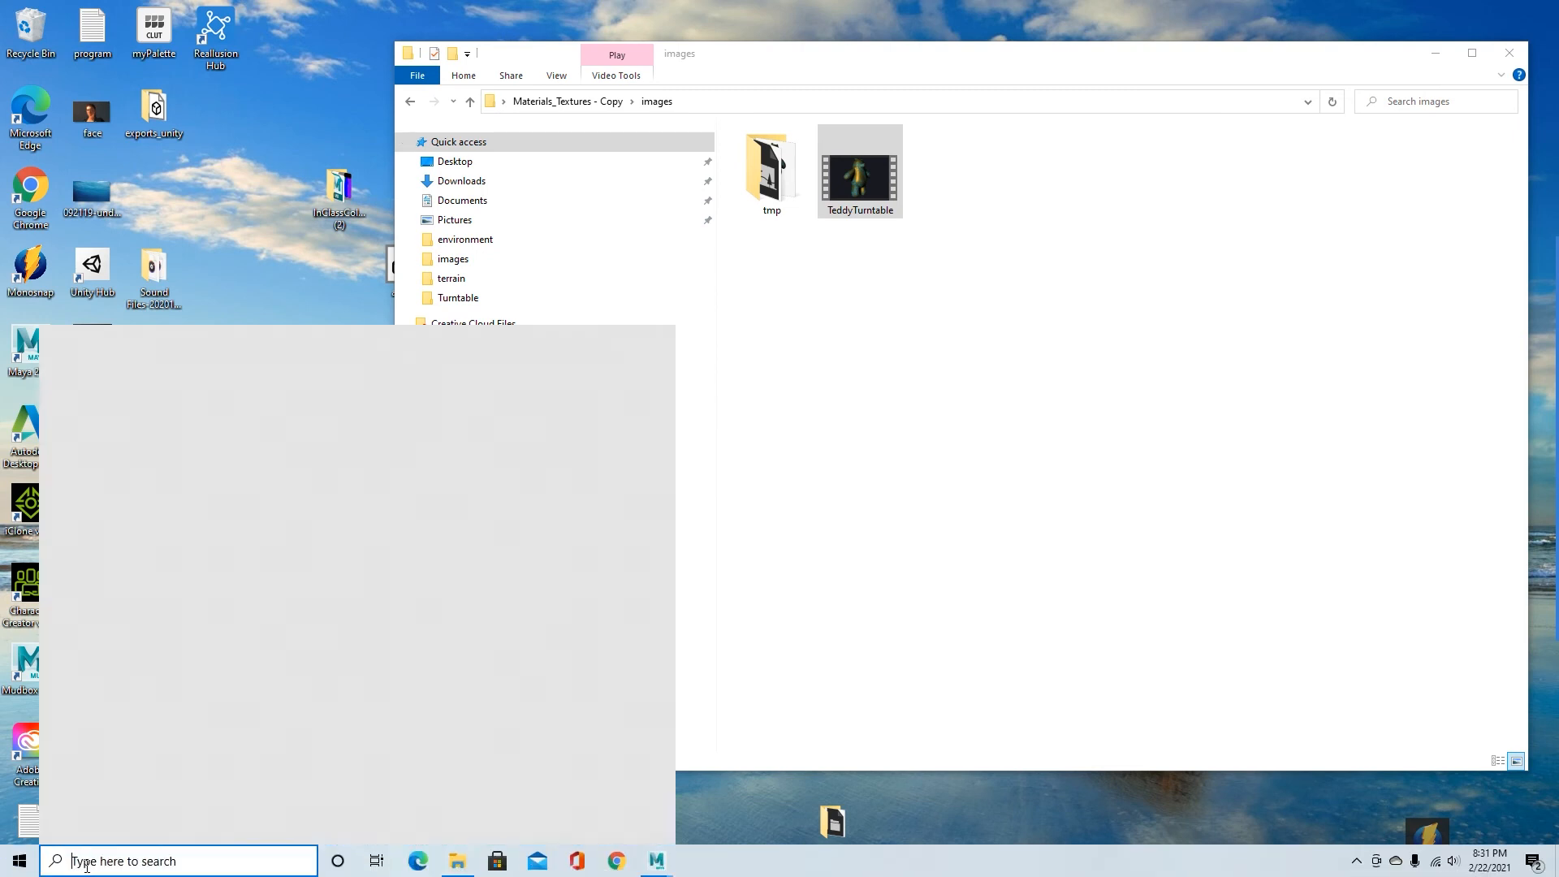
{"action": "type", "text": "vi"}
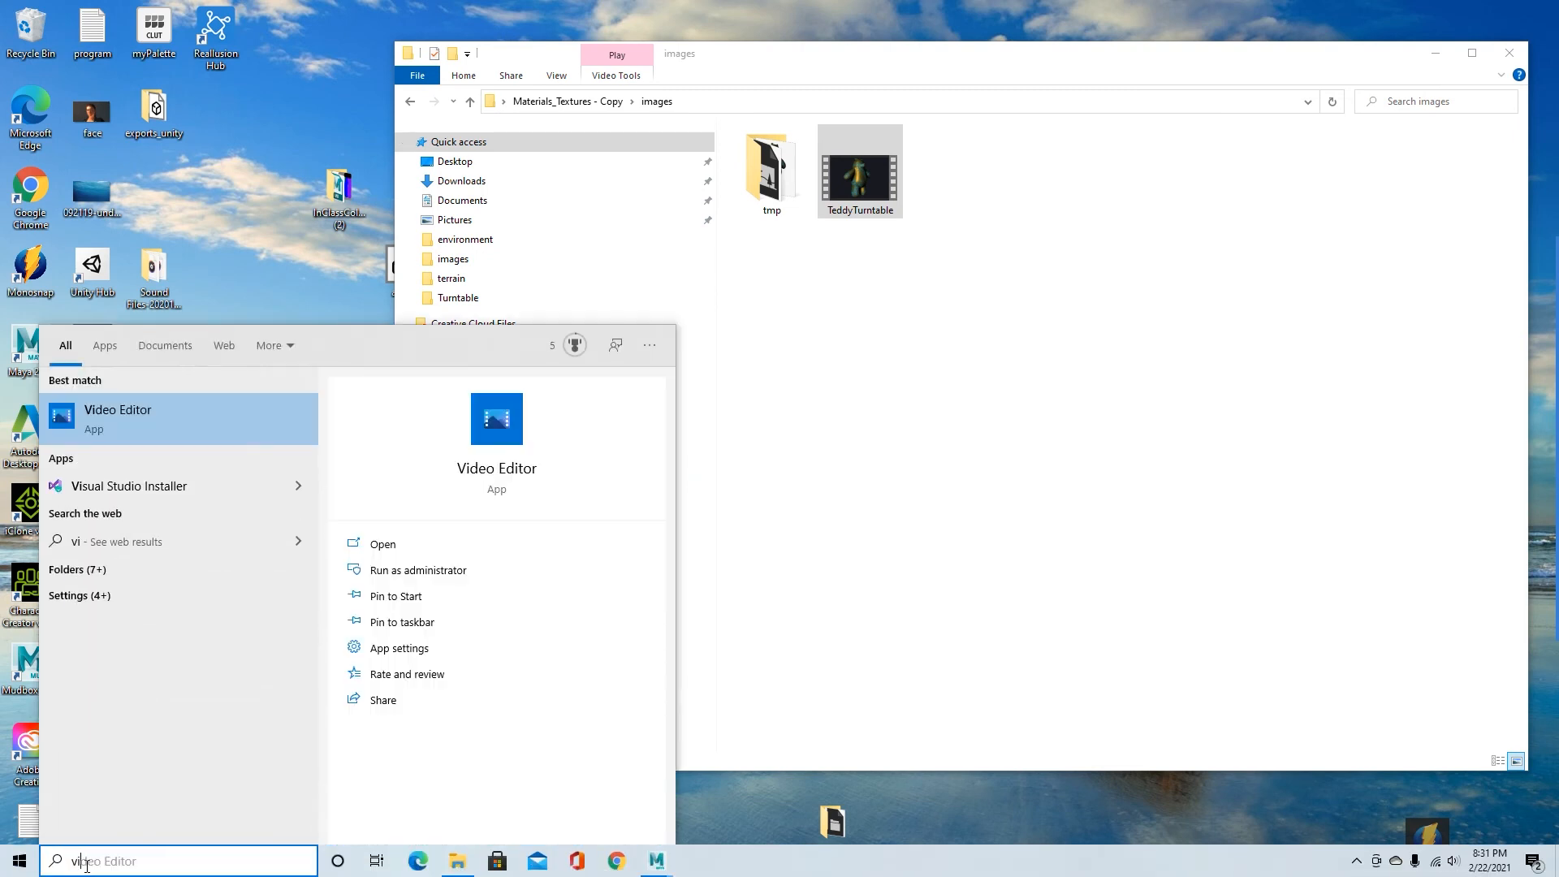
{"action": "type", "text": "d"}
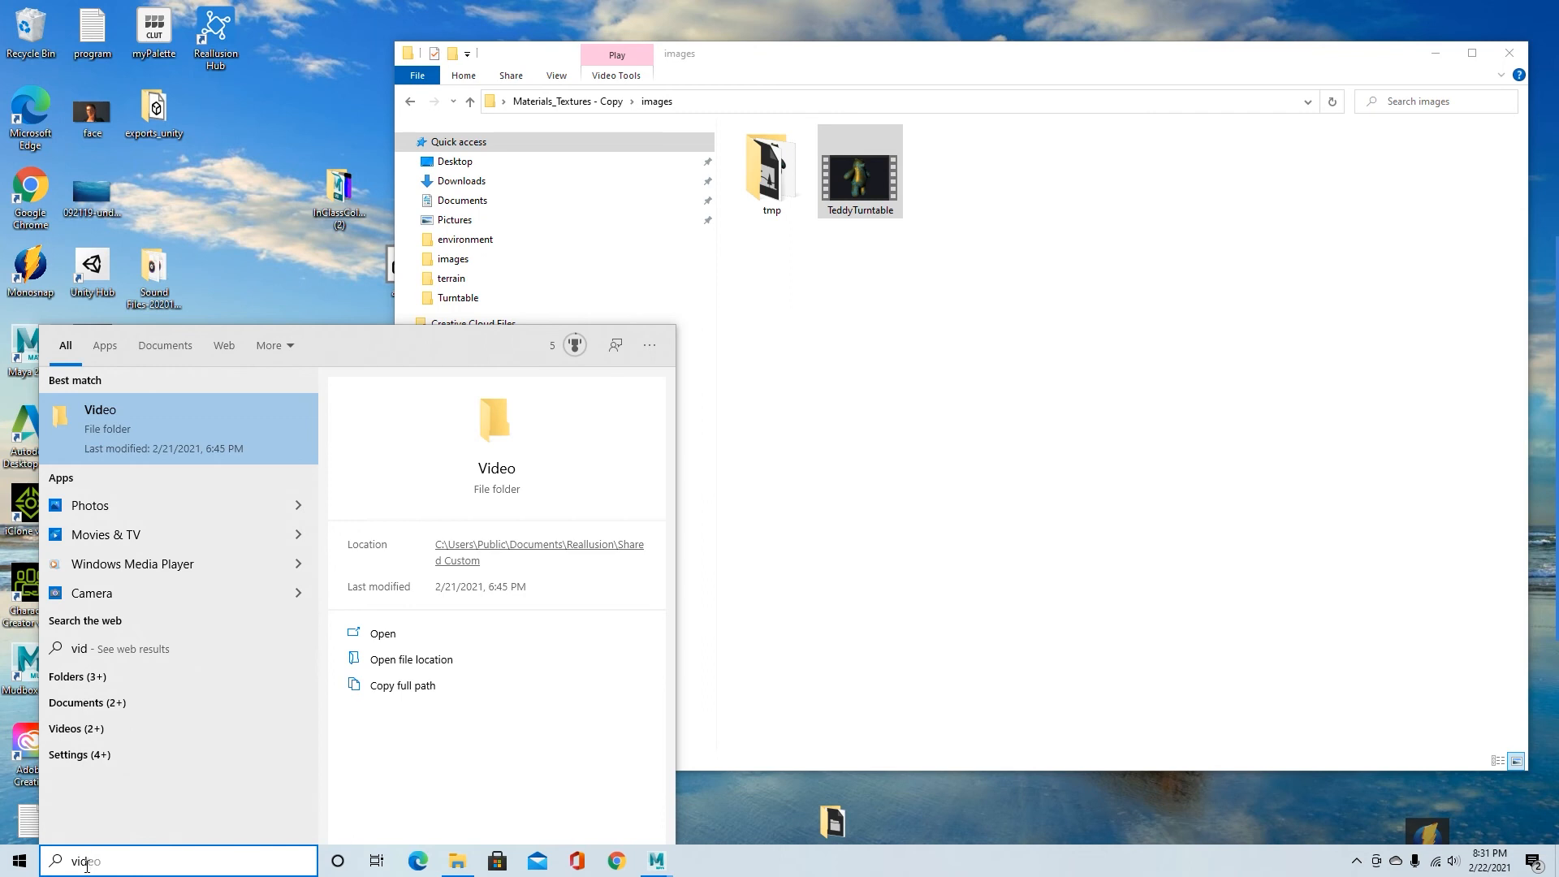
{"action": "type", "text": "e"}
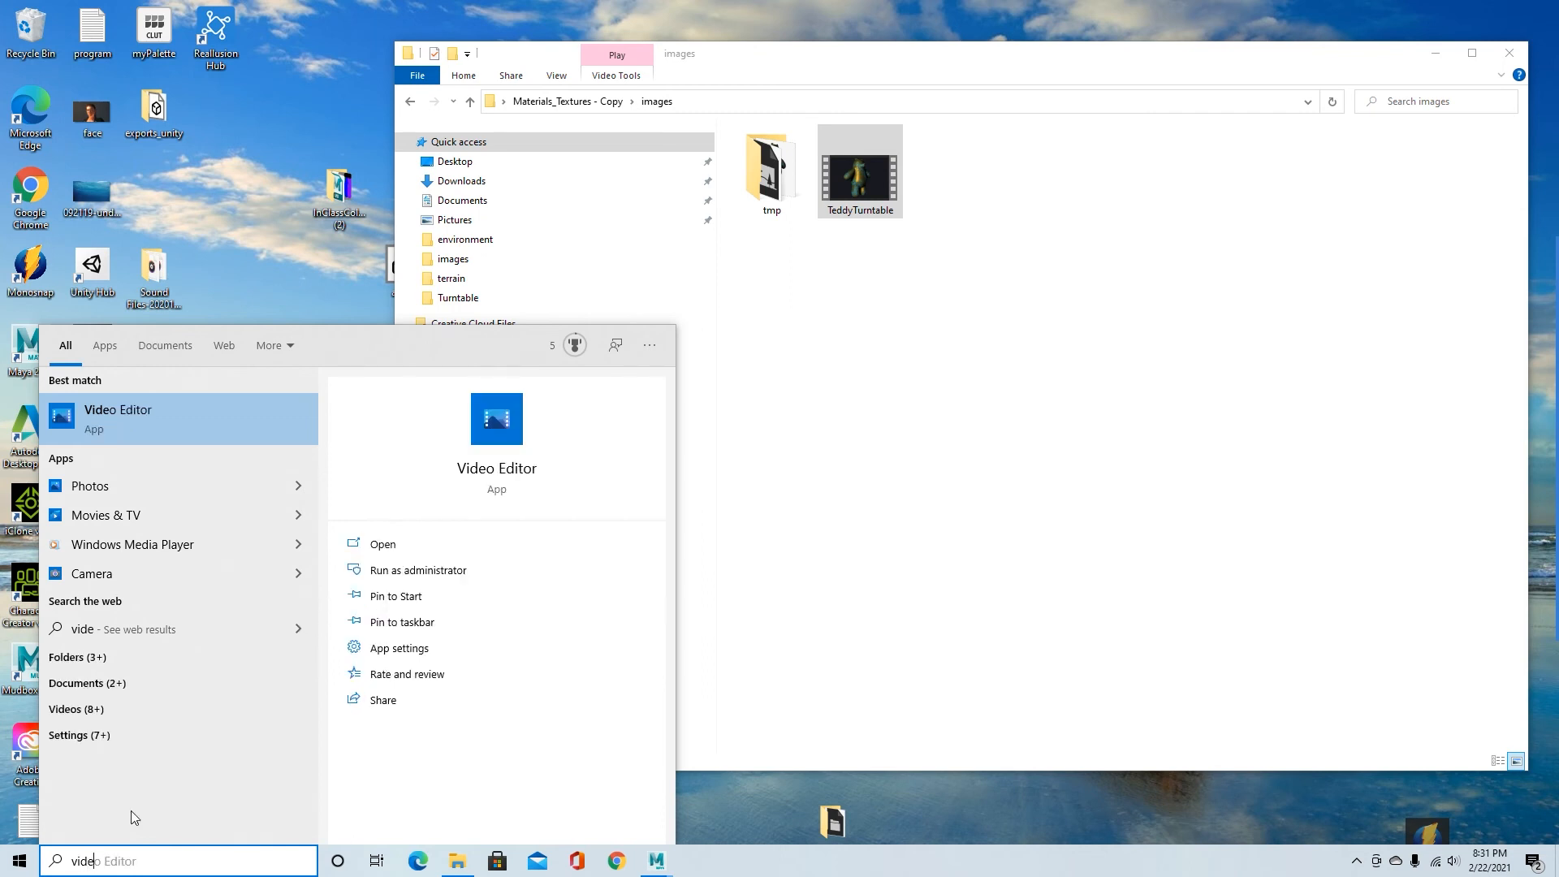
{"action": "left_click", "coordinate": [123, 412]}
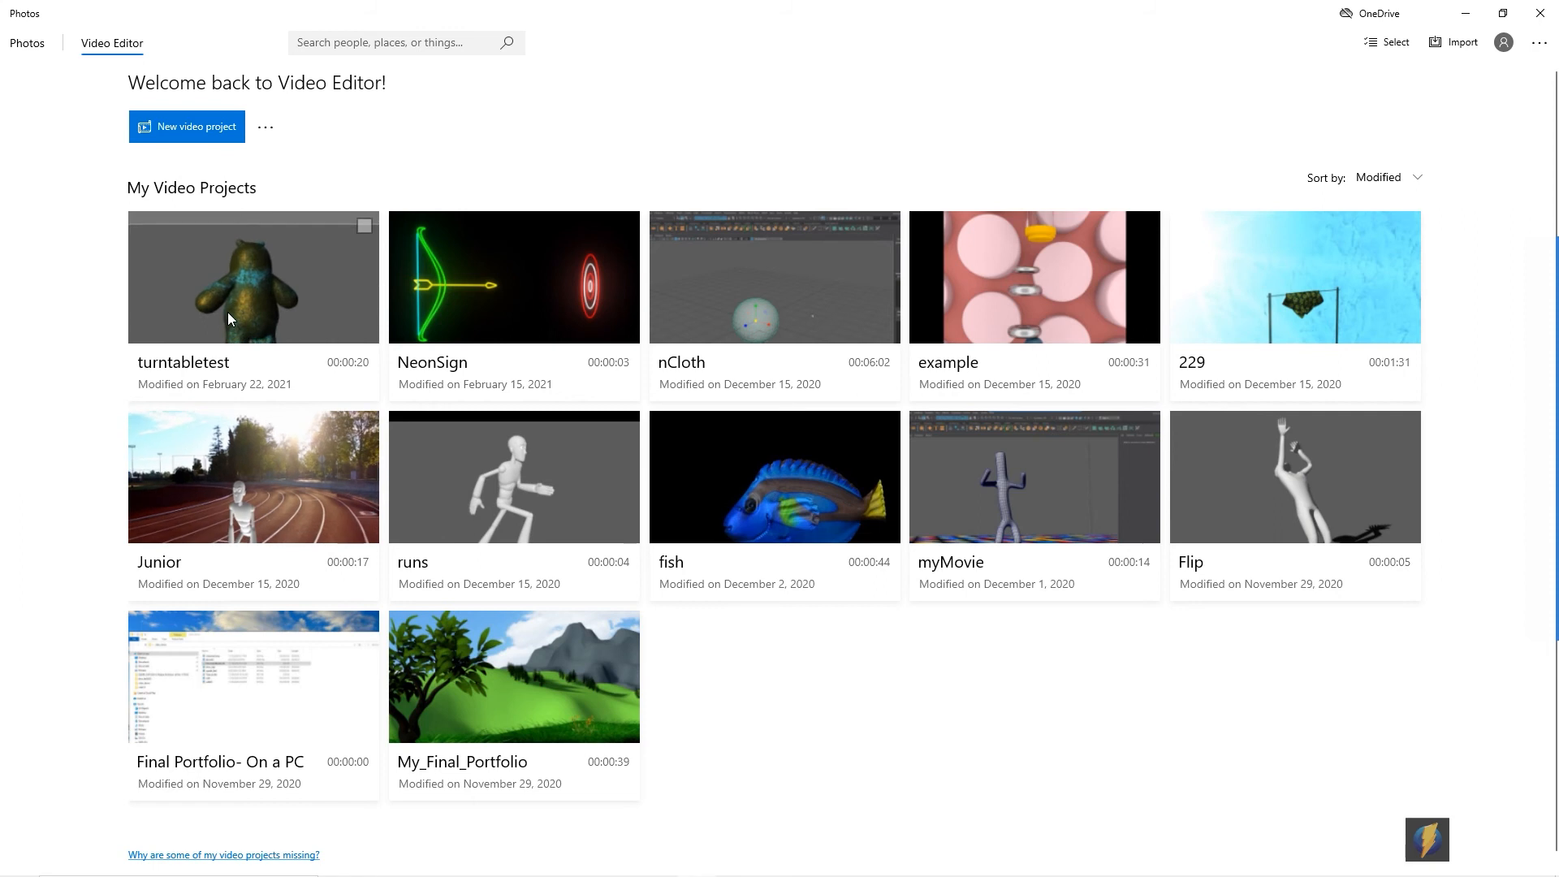
Create a new video project named TurntableExample
{"action": "left_click", "coordinate": [170, 129]}
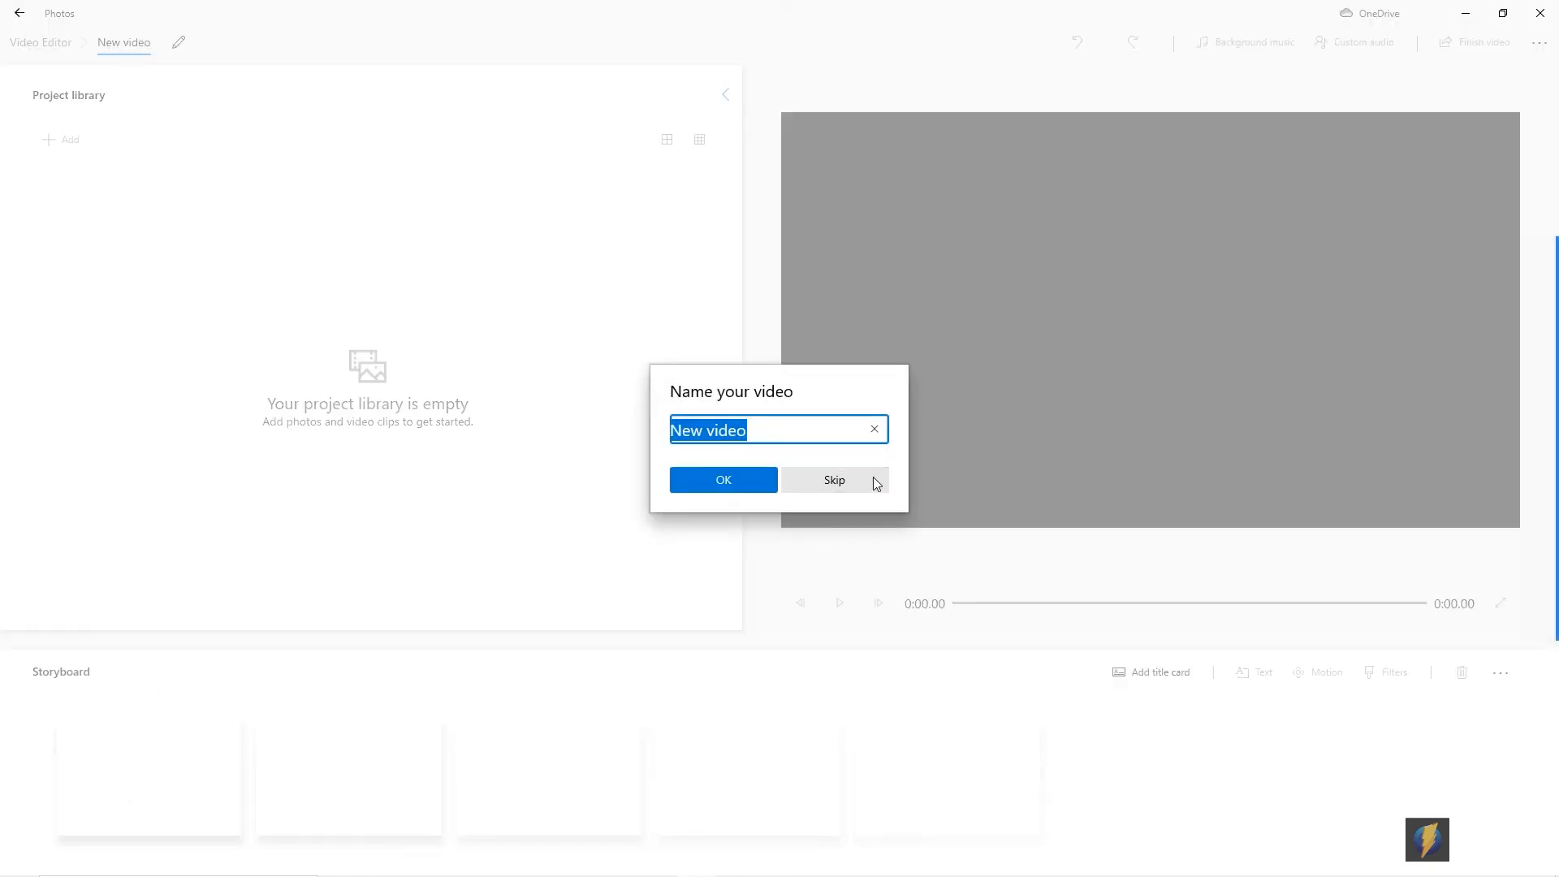
{"action": "type", "text": "Turn"}
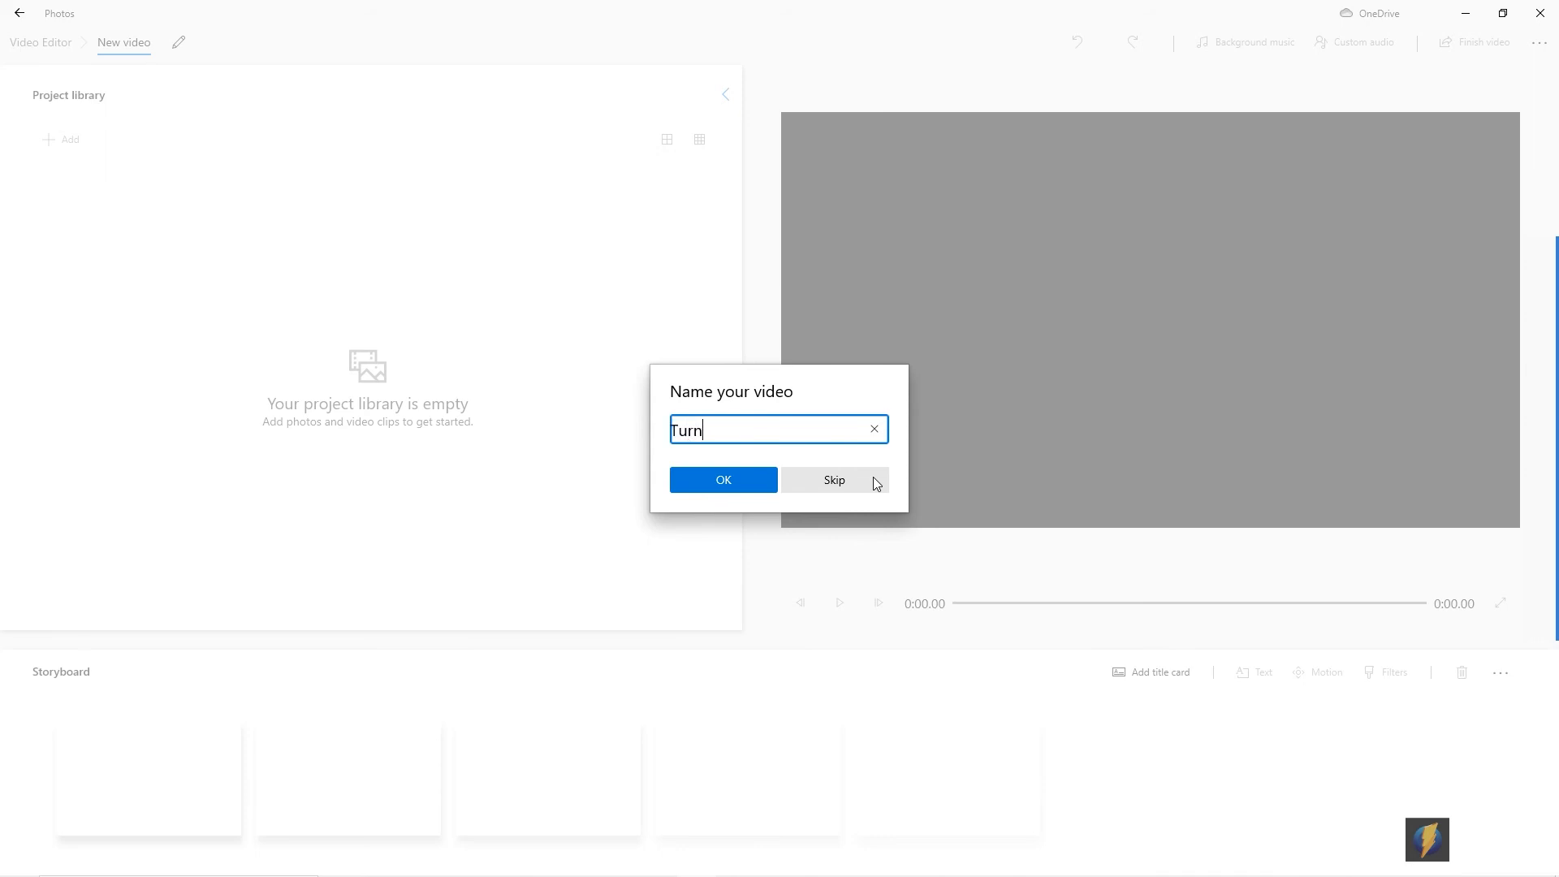
{"action": "type", "text": "tableExample"}
{"action": "left_click", "coordinate": [739, 481]}
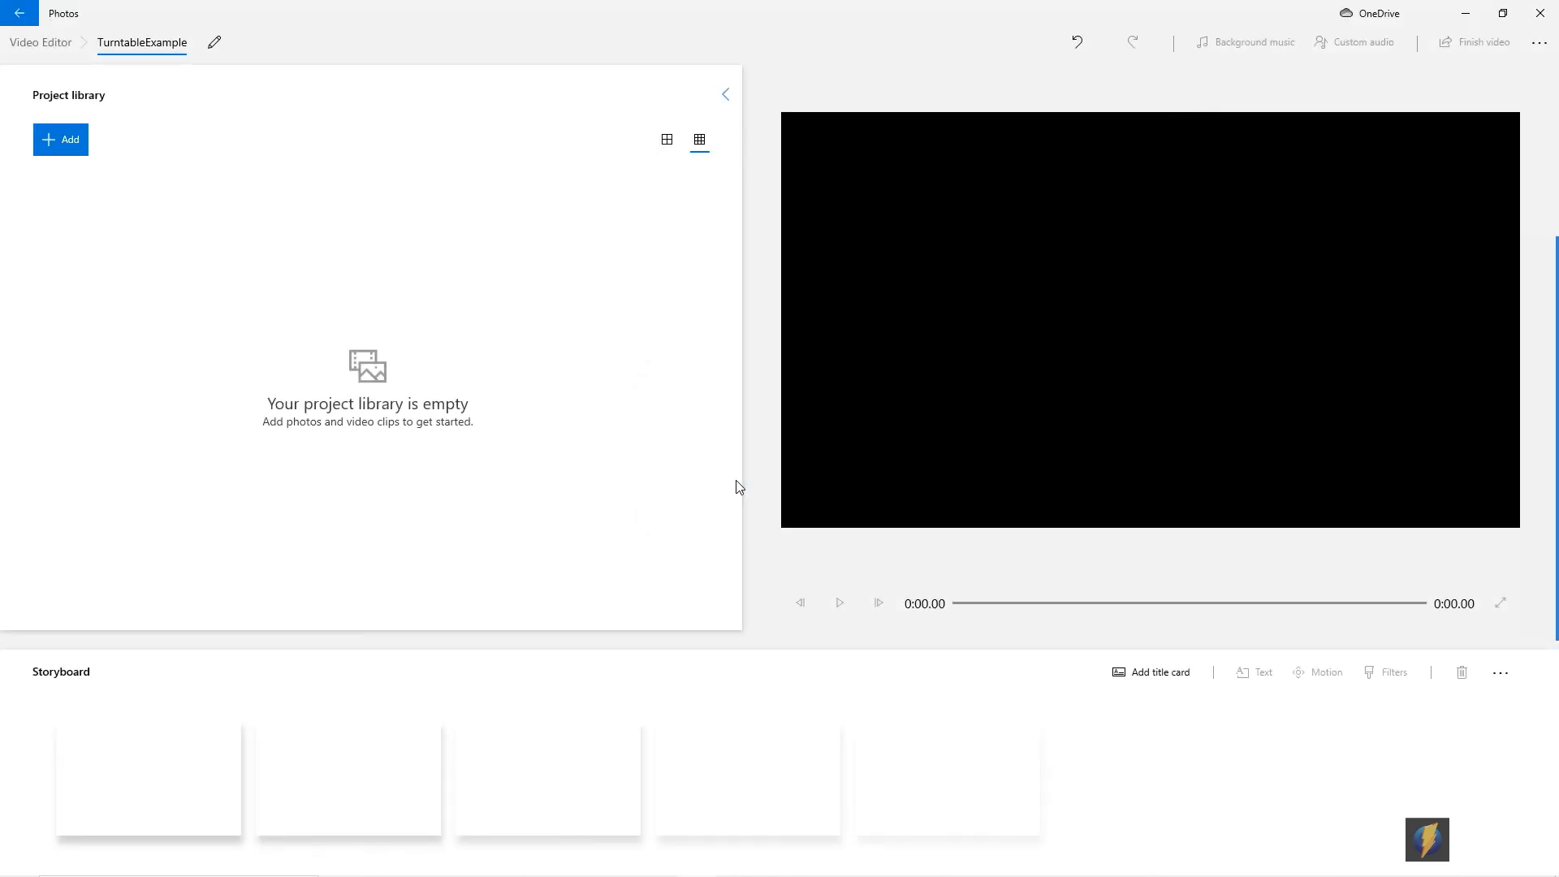
Add the TeddyTurntable video from this PC's Desktop > Materials_Textures - Copy > images folder to the project library
{"action": "left_click", "coordinate": [52, 135]}
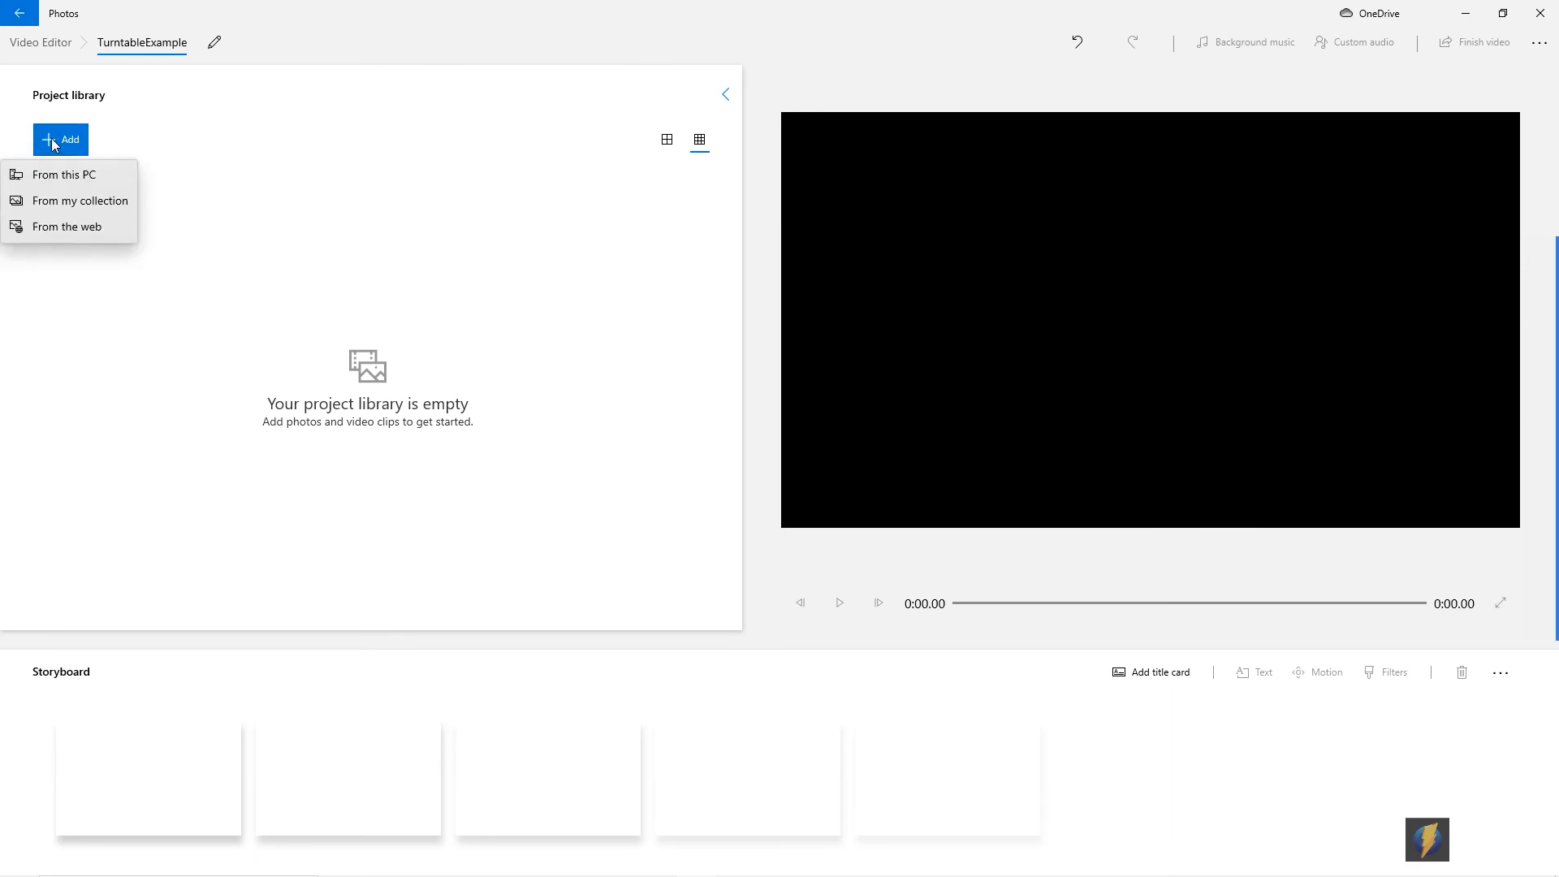
{"action": "left_click", "coordinate": [63, 175]}
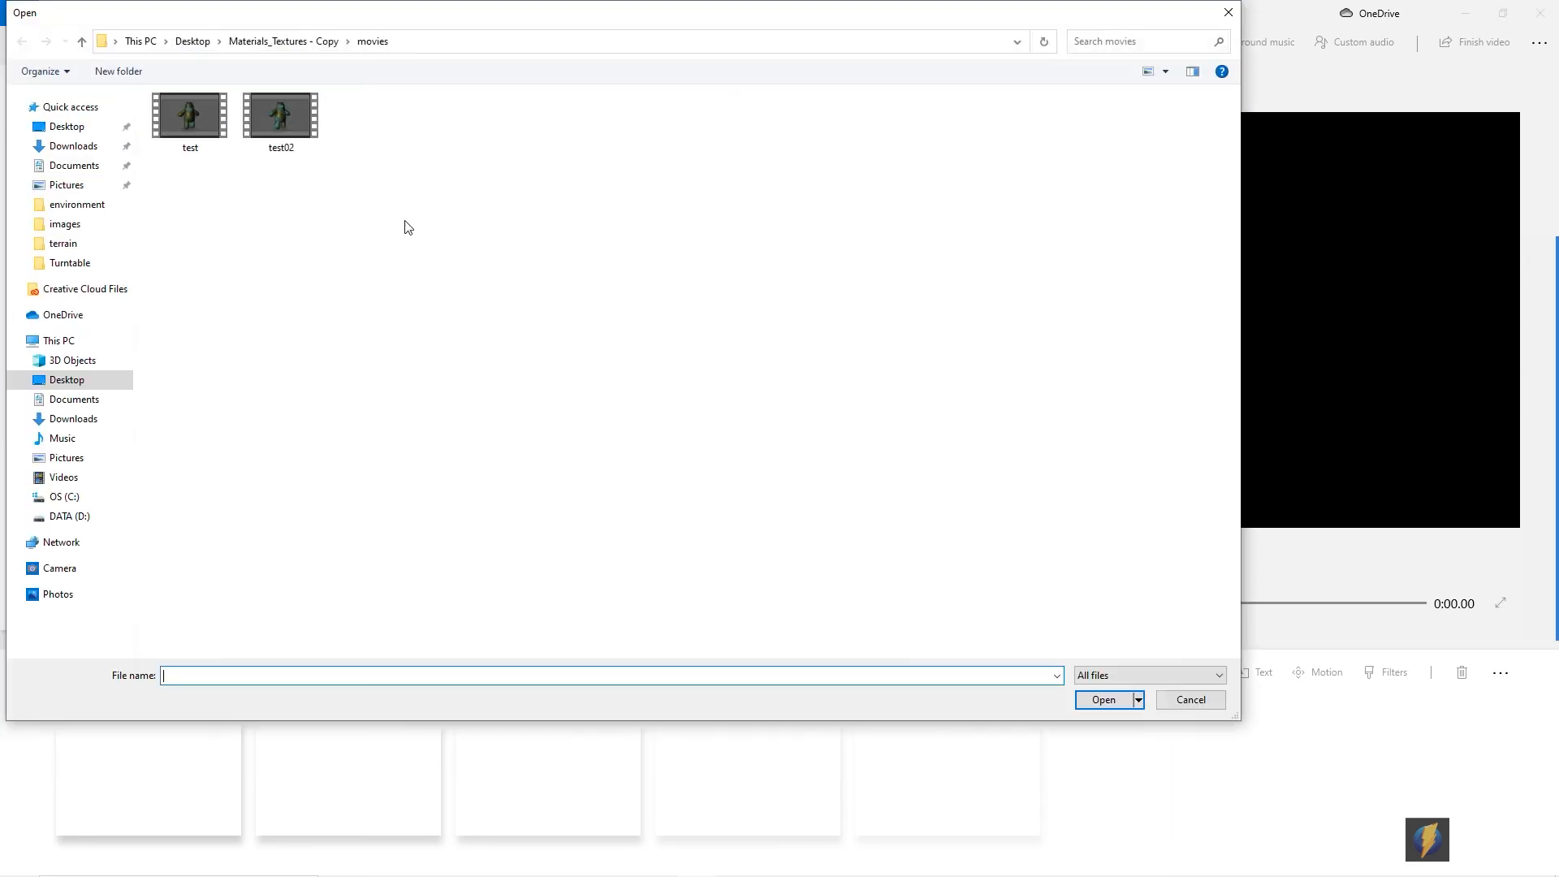
{"action": "left_click", "coordinate": [192, 40]}
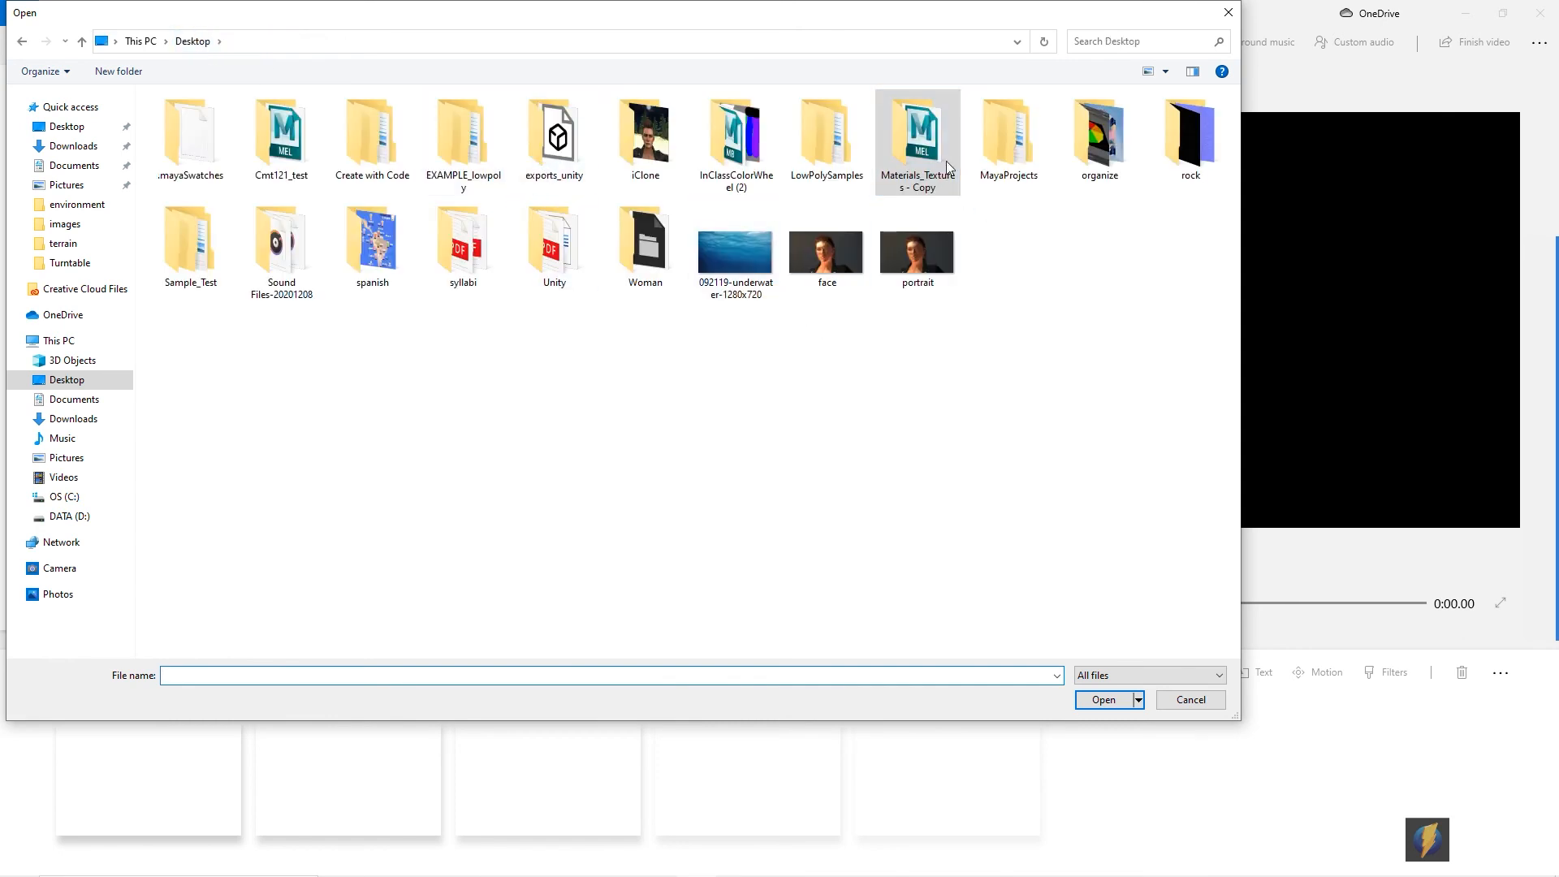
{"action": "double_click", "coordinate": [917, 138]}
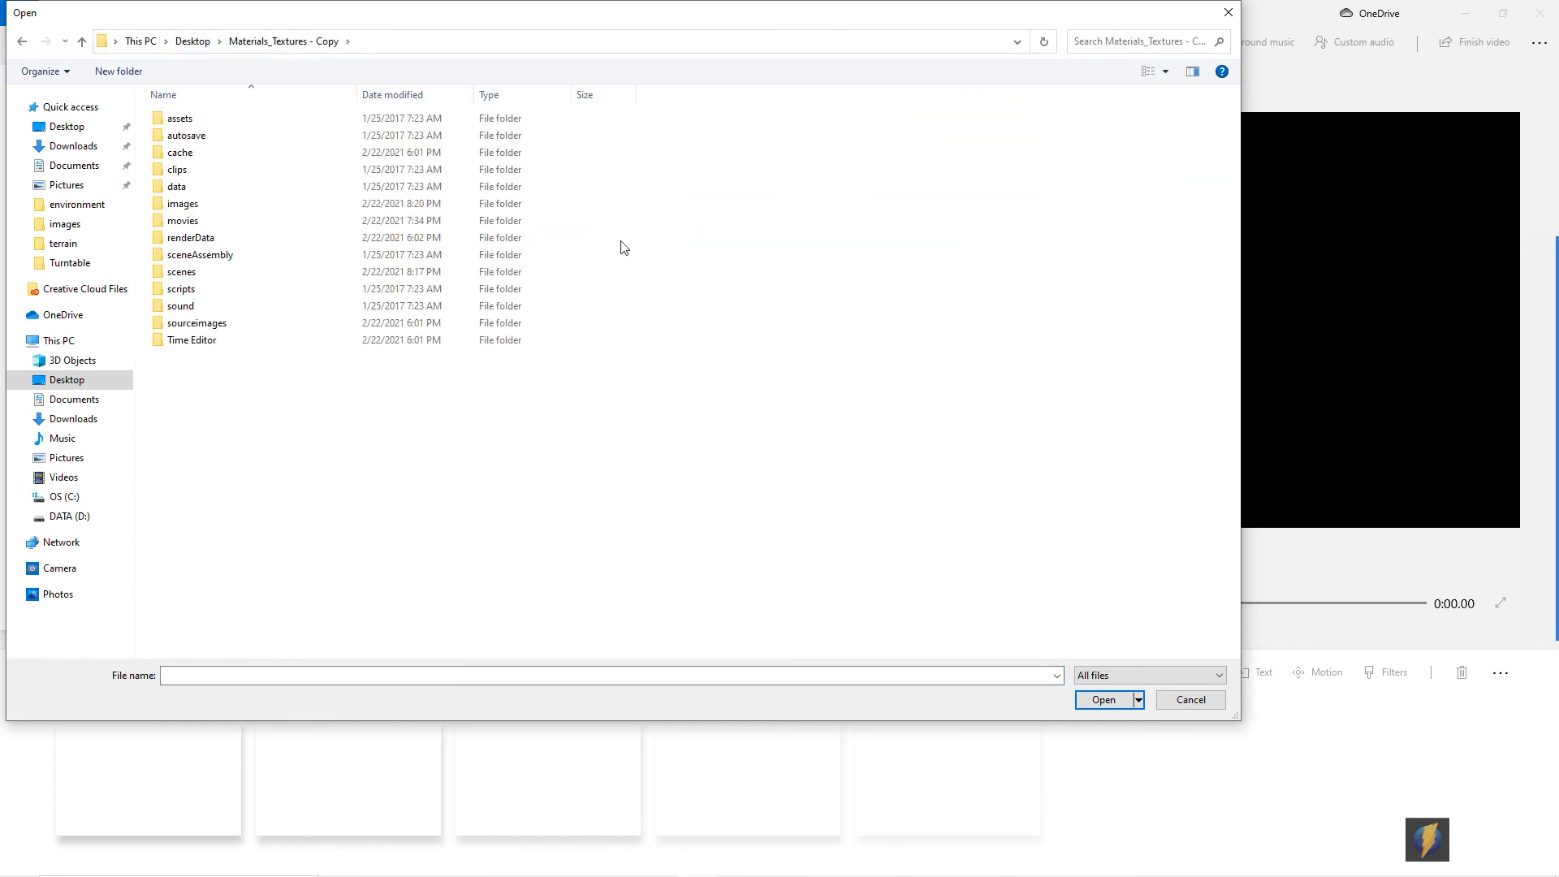
{"action": "double_click", "coordinate": [185, 204]}
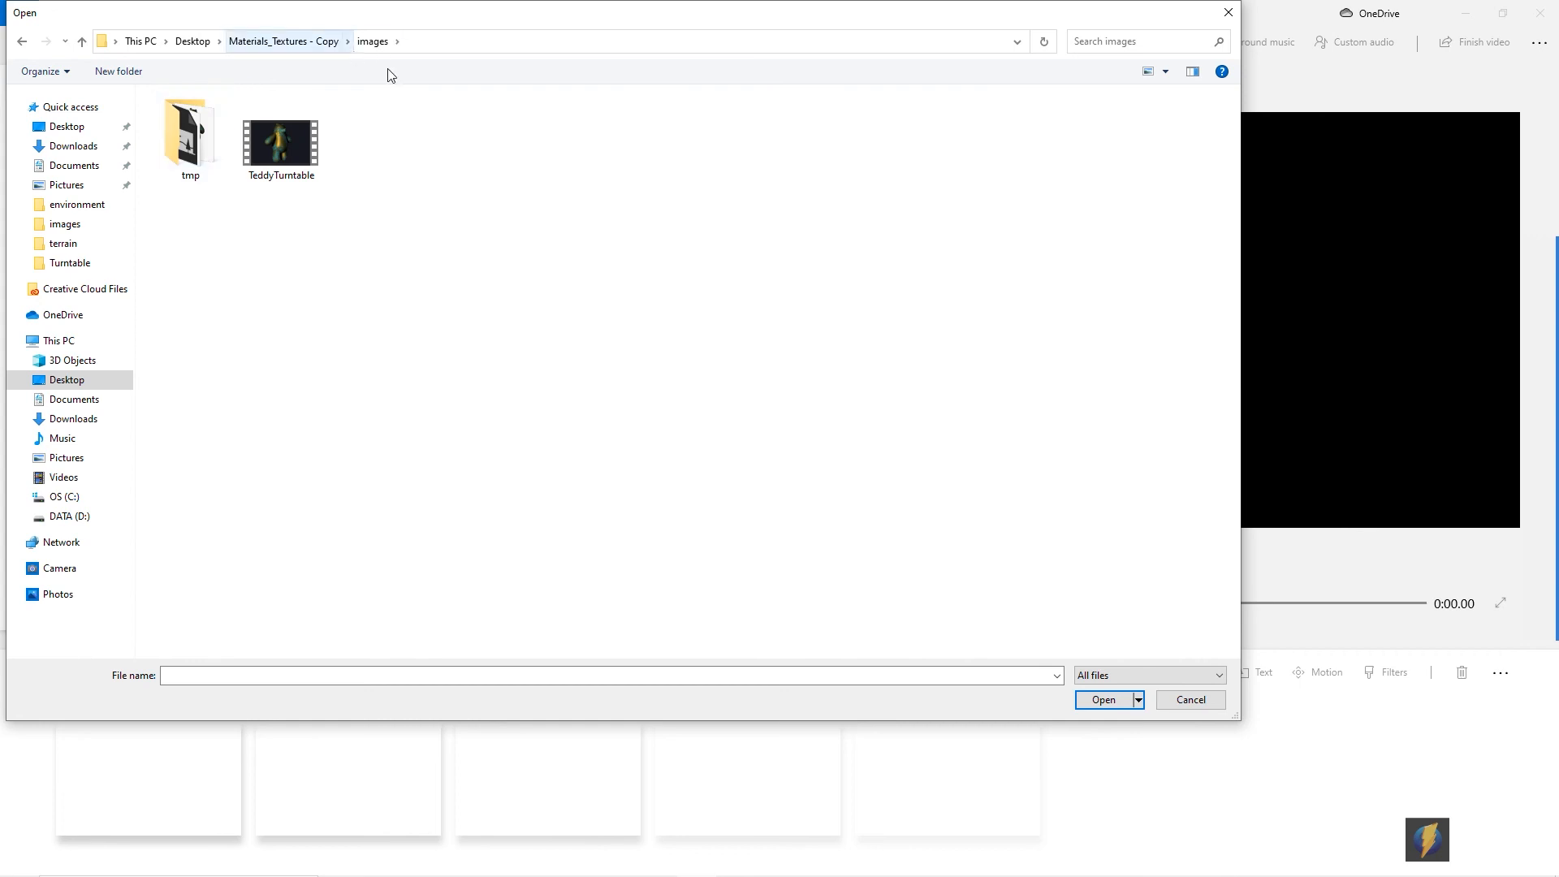
{"action": "left_click", "coordinate": [284, 160]}
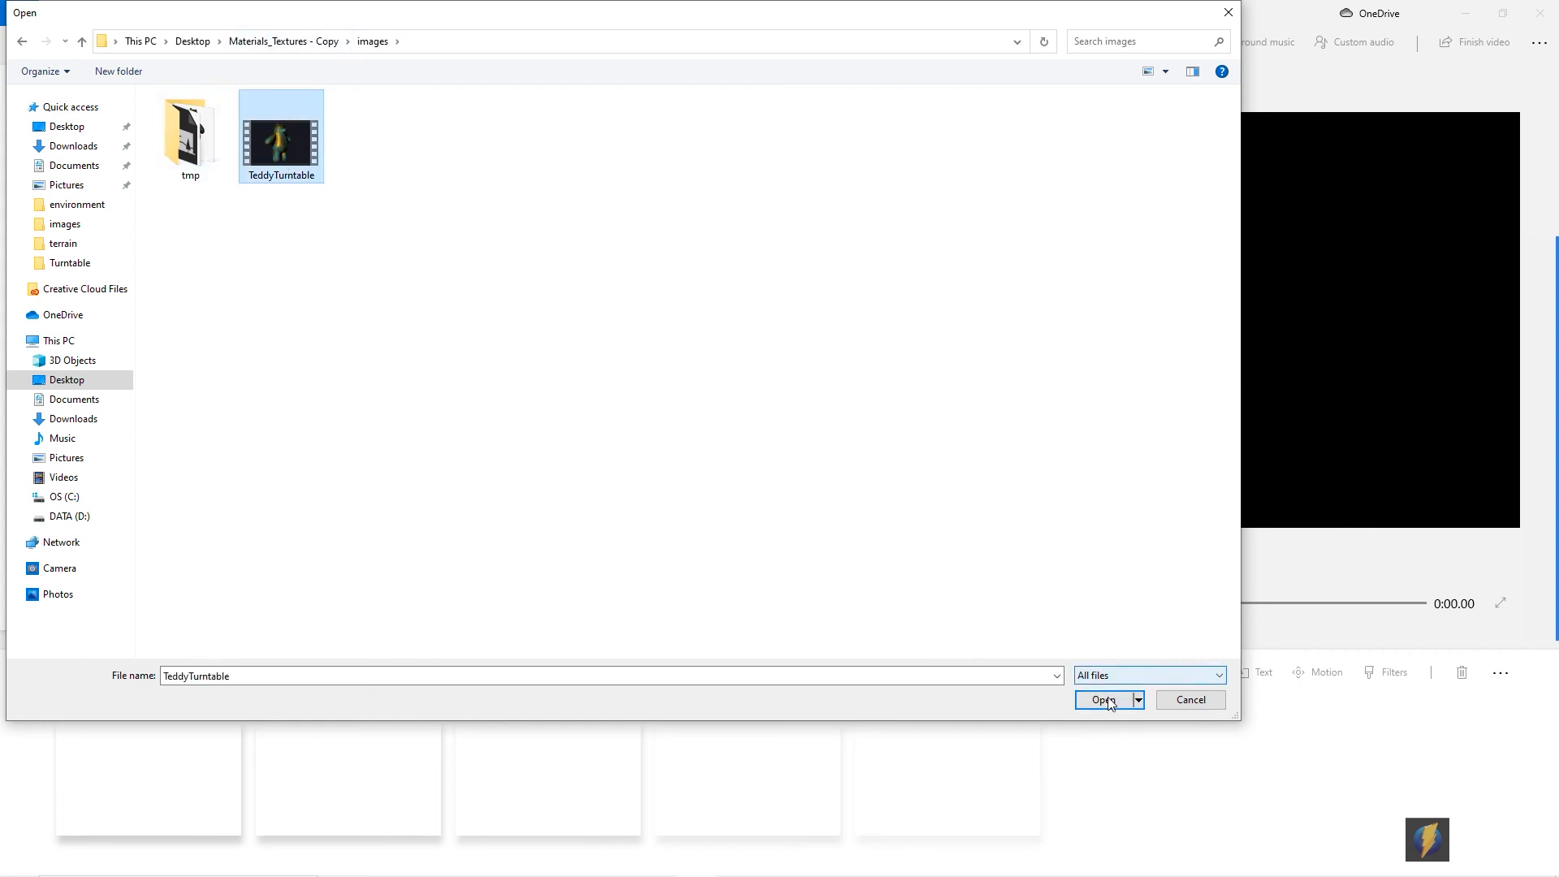
{"action": "left_click", "coordinate": [1106, 700]}
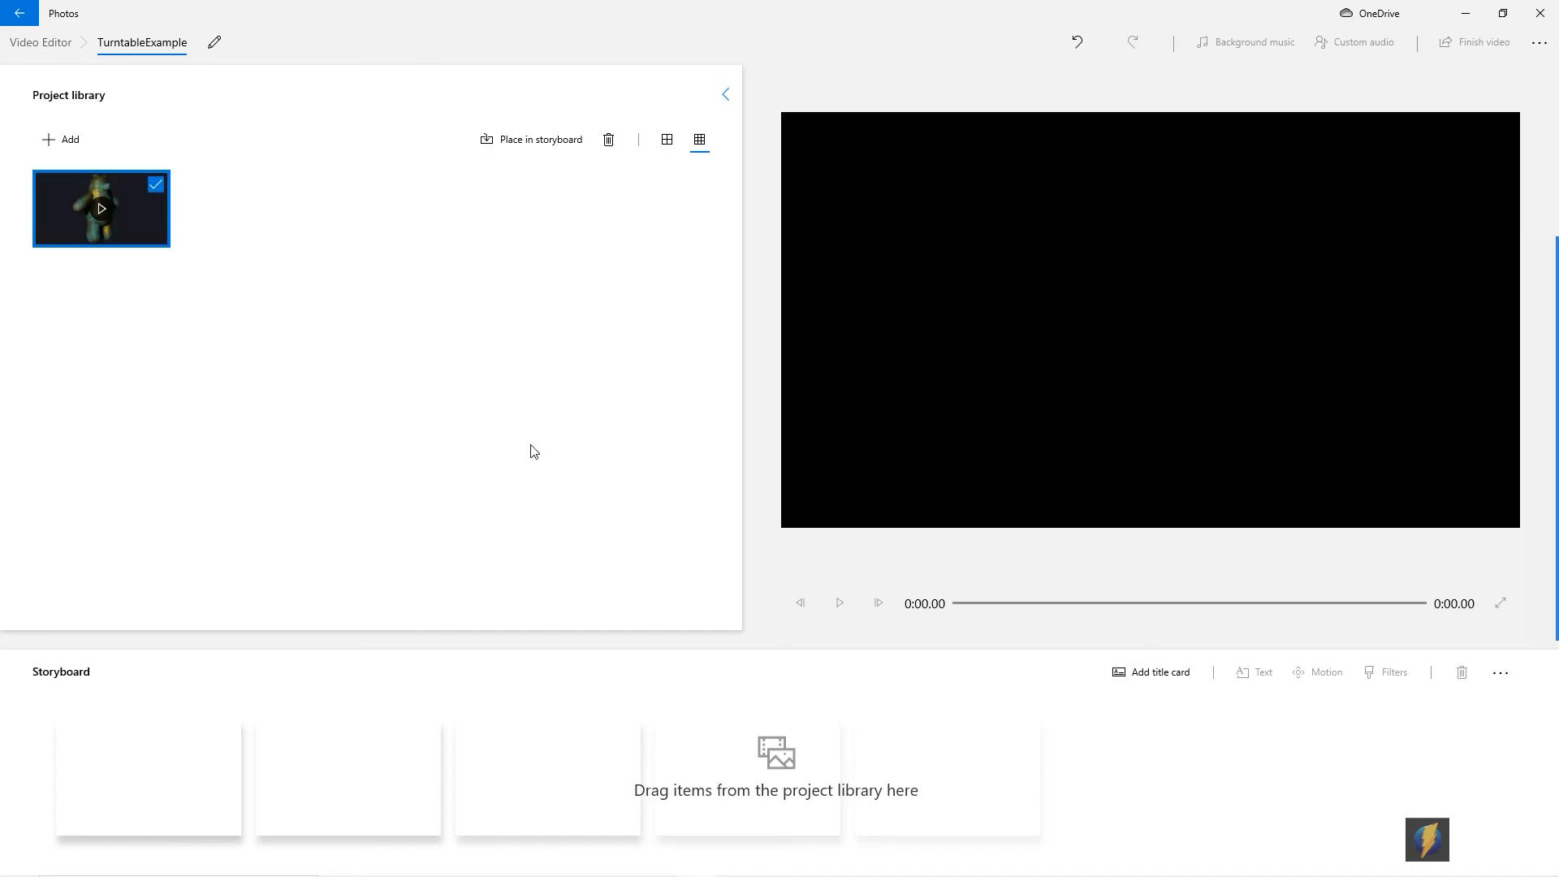
Place the TeddyTurntable clip three times in a row on the storyboard, previewing playback after the first placement
{"action": "left_click_drag", "start_coordinate": [33, 215], "coordinate": [179, 800]}
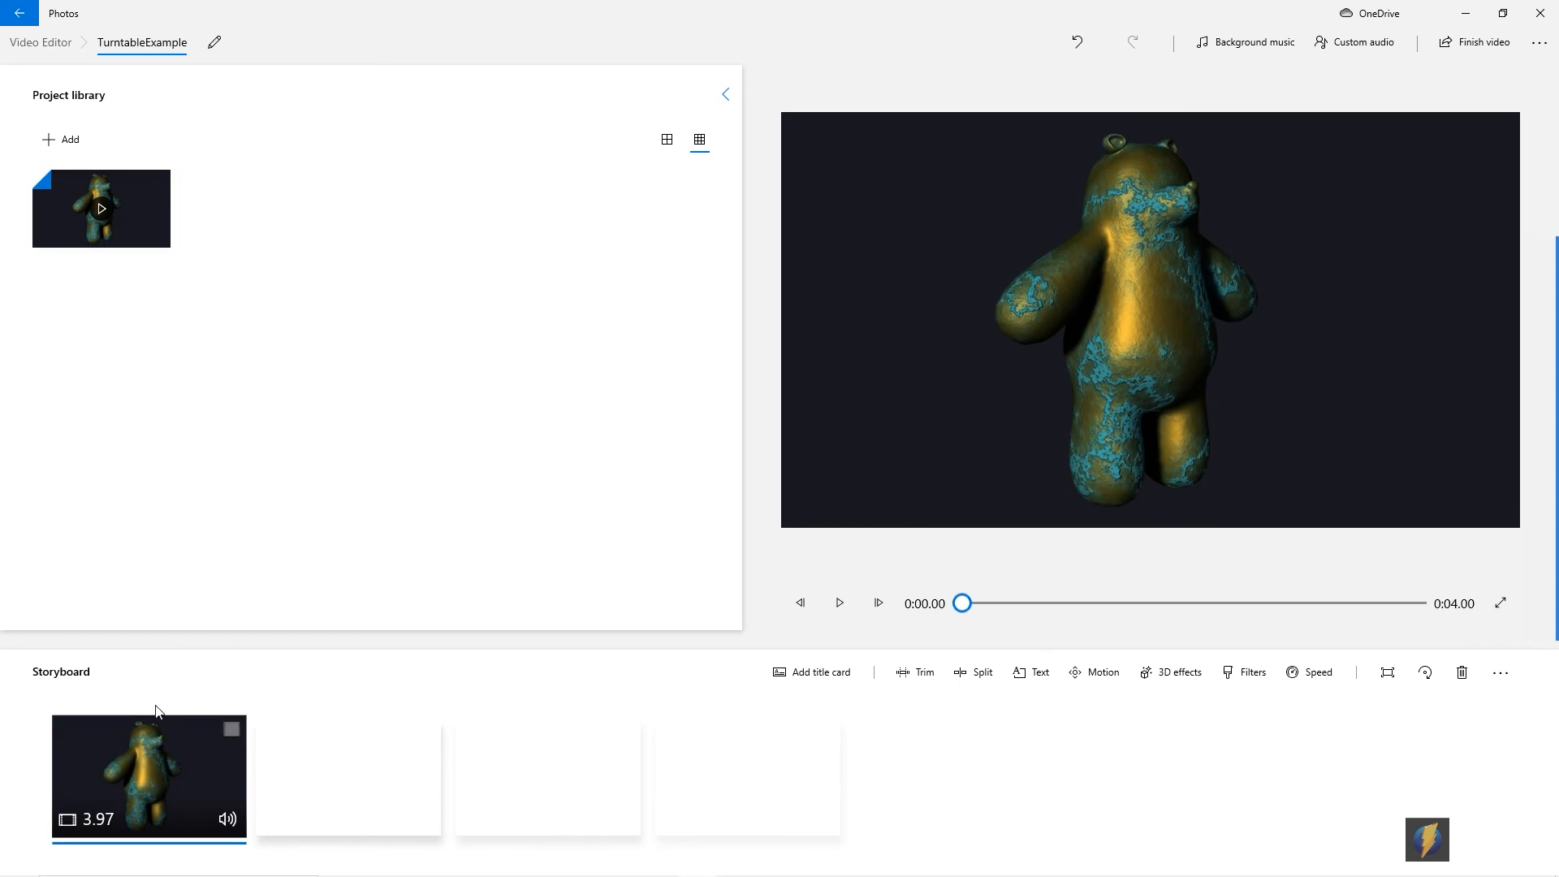
{"action": "left_click", "coordinate": [839, 603]}
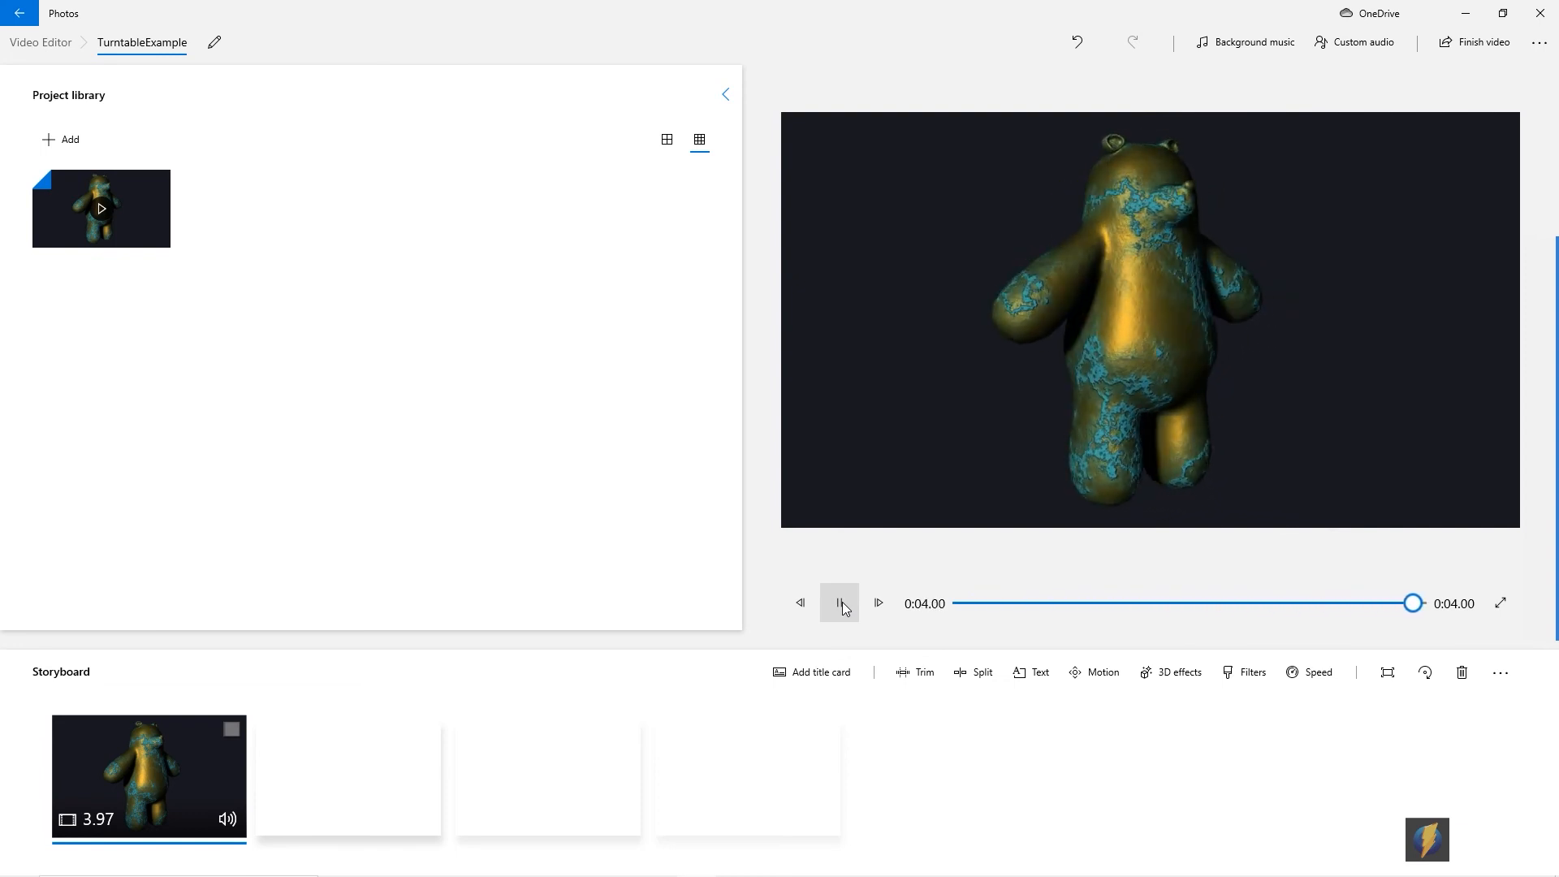
{"action": "left_click_drag", "start_coordinate": [136, 235], "coordinate": [381, 812]}
{"action": "left_click_drag", "start_coordinate": [155, 183], "coordinate": [601, 715]}
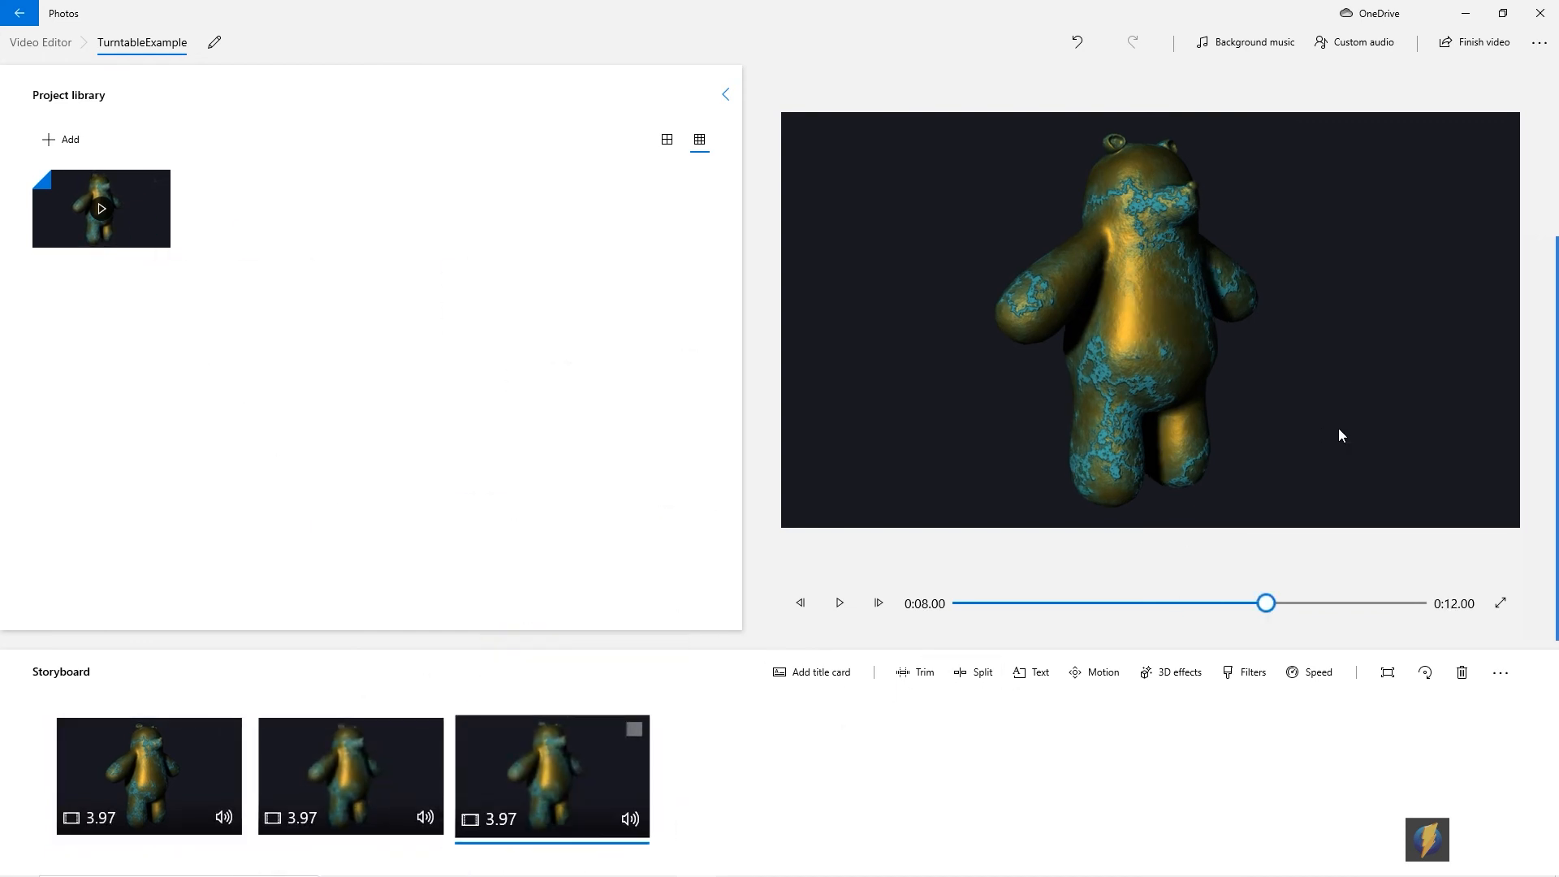
Rewind the three-clip storyboard to the start and play it through twice to check the loop
{"action": "left_click_drag", "start_coordinate": [1266, 603], "coordinate": [920, 603]}
{"action": "left_click", "coordinate": [836, 602]}
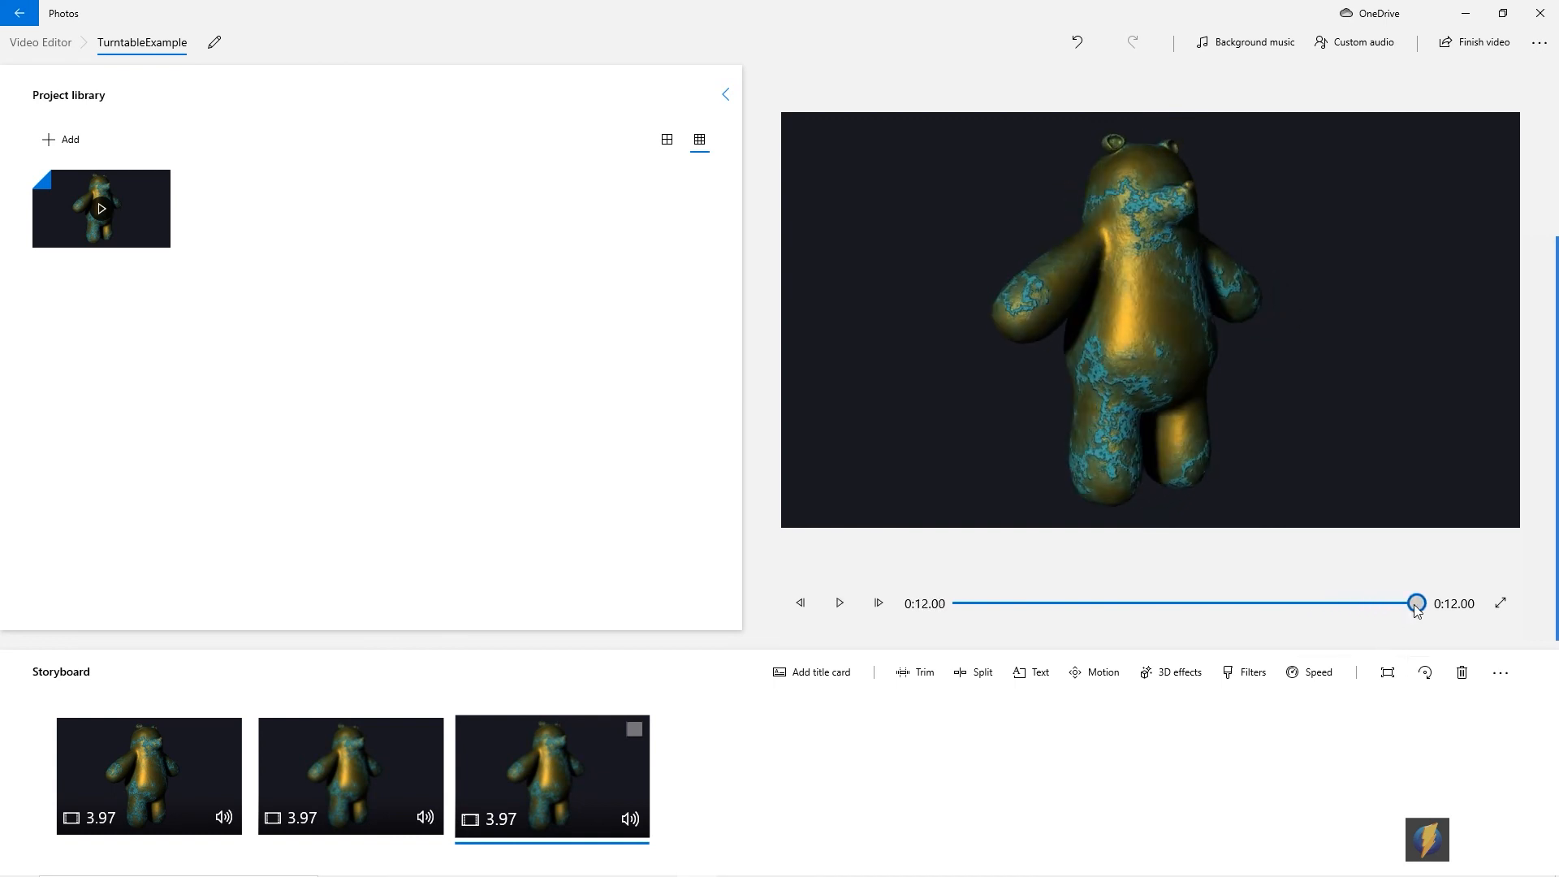
{"action": "left_click_drag", "start_coordinate": [1416, 603], "coordinate": [859, 624]}
{"action": "left_click", "coordinate": [839, 604]}
{"action": "left_click", "coordinate": [1536, 496]}
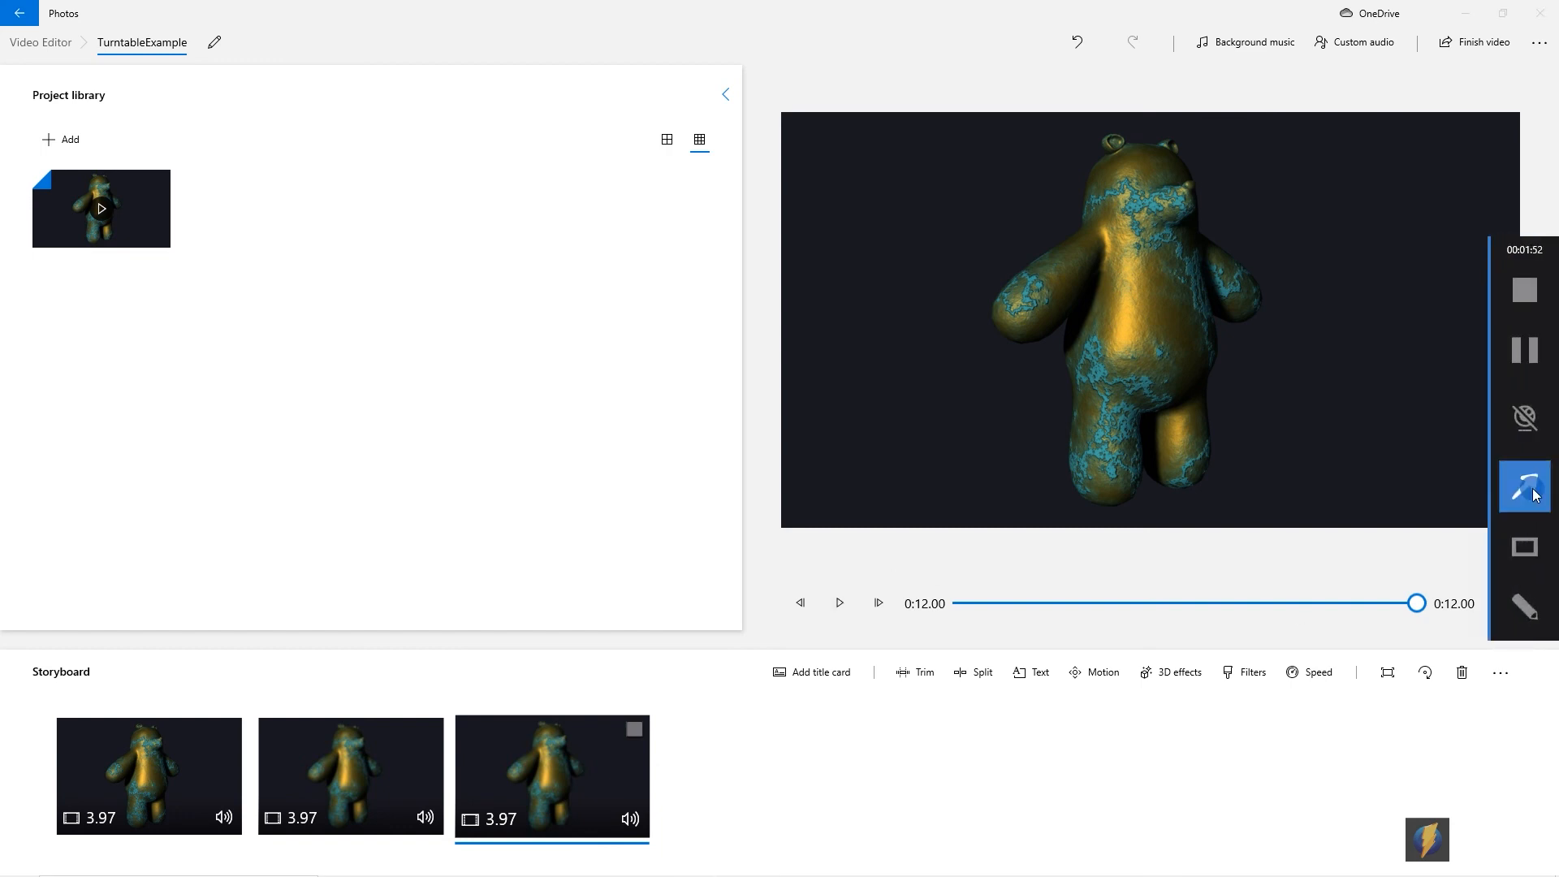
{"action": "left_click_drag", "start_coordinate": [1321, 431], "coordinate": [1450, 60]}
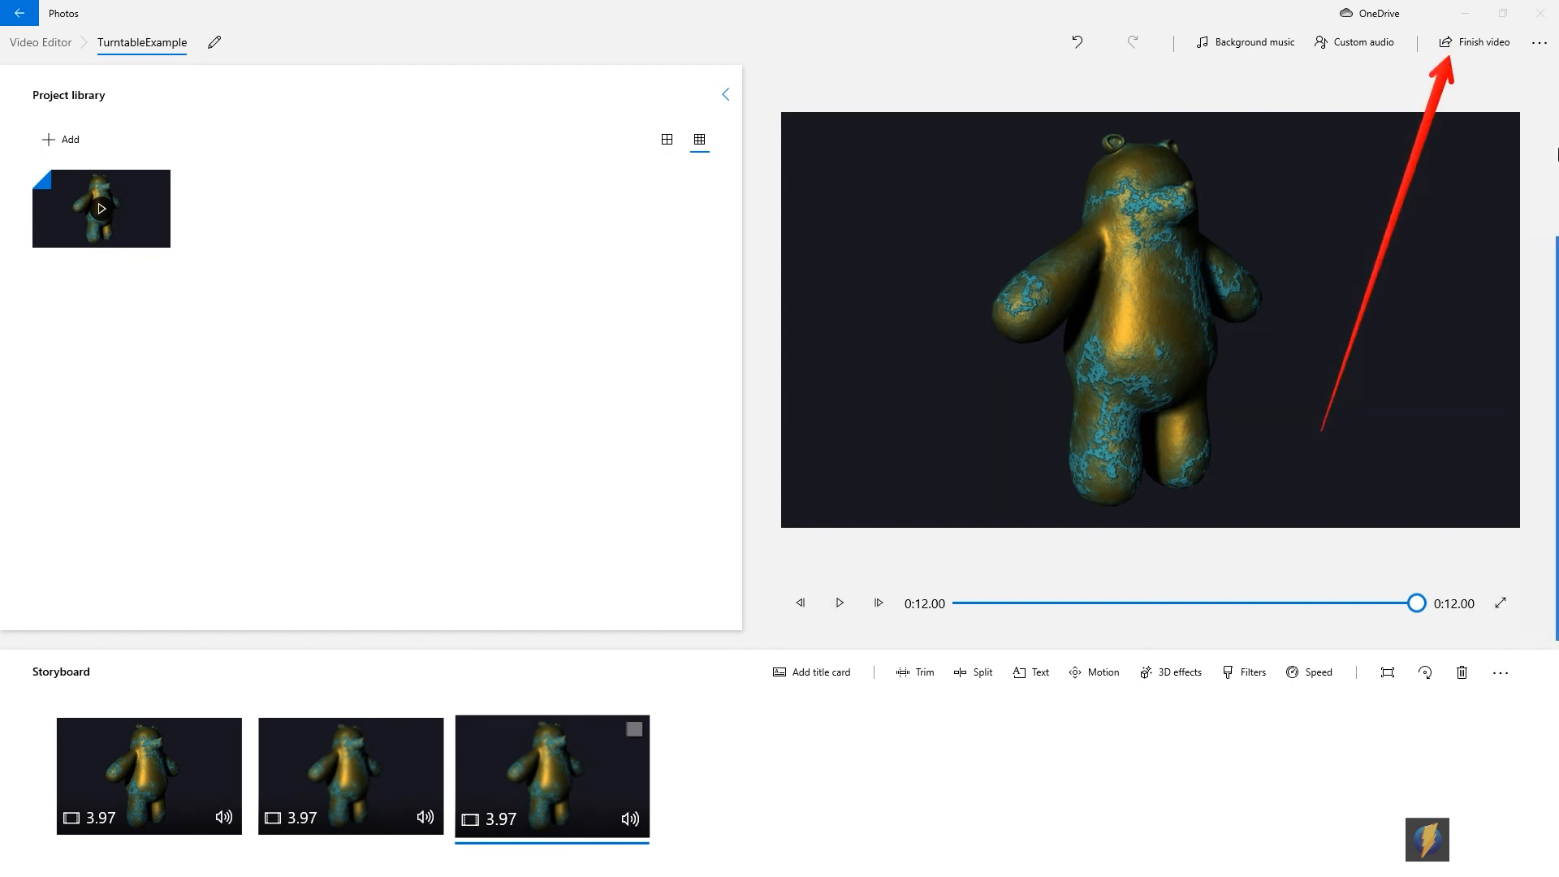
Export the finished video at High 1080p quality as TurntableExample into the Desktop > Materials_Textures - Copy > images folder
{"action": "left_click", "coordinate": [1476, 42]}
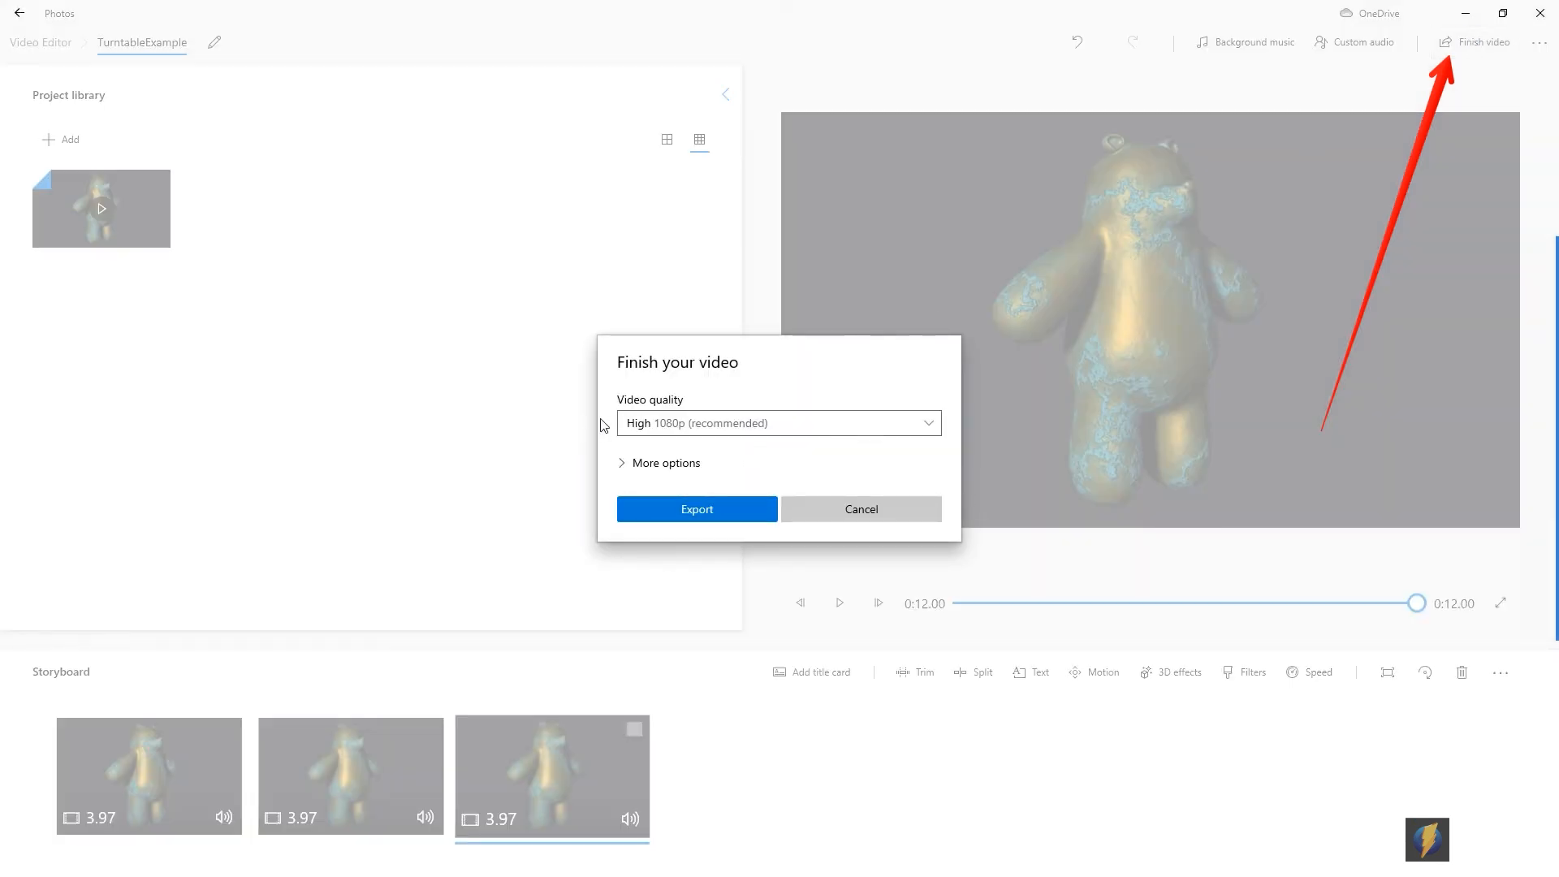
{"action": "left_click", "coordinate": [737, 511]}
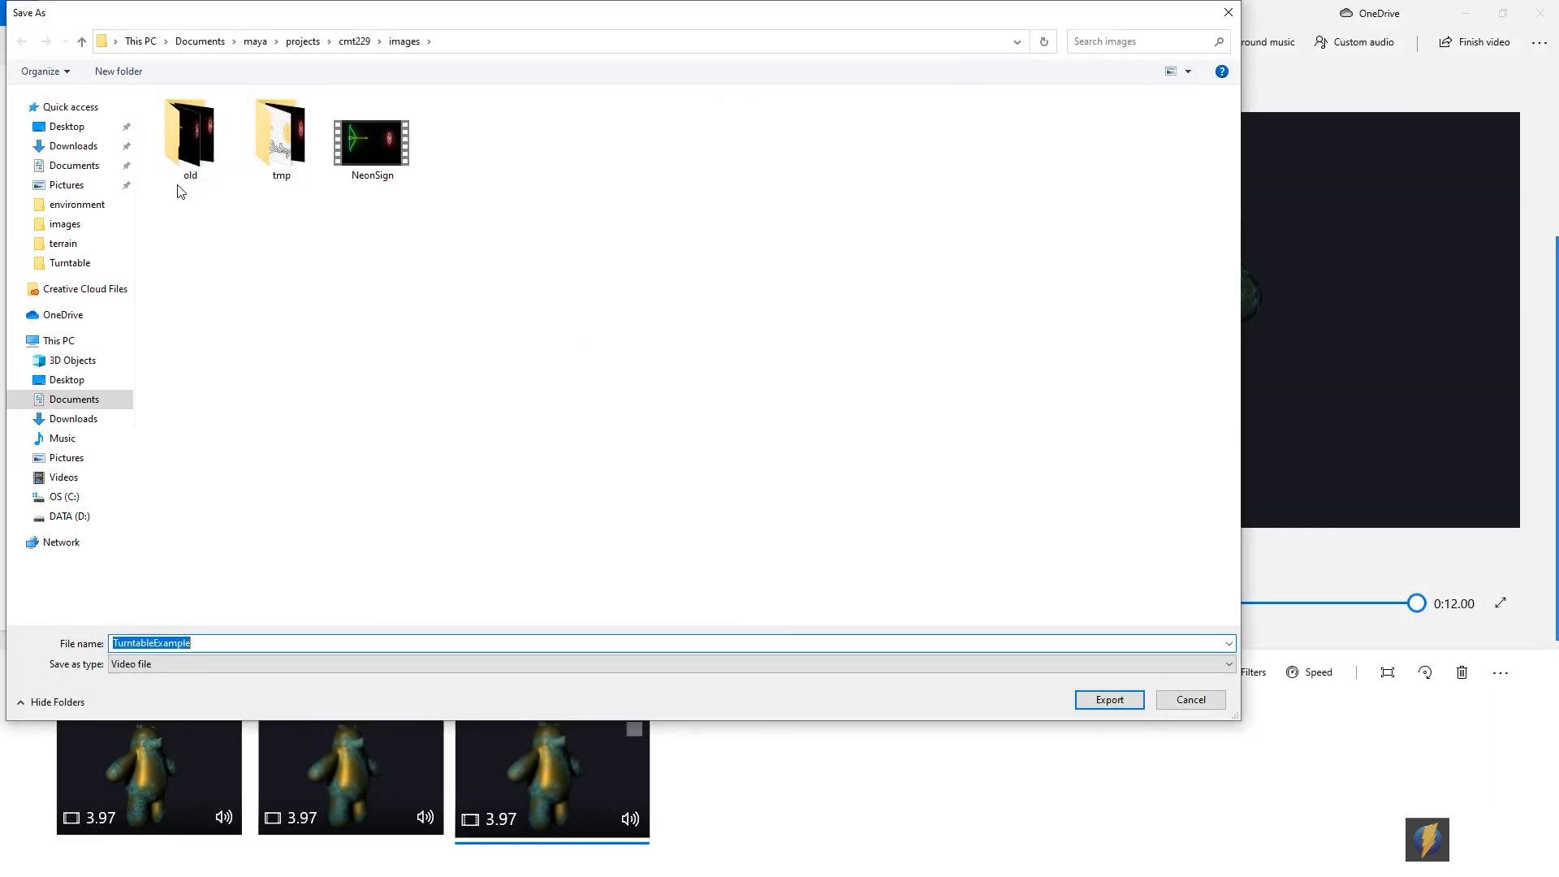
{"action": "left_click", "coordinate": [69, 126]}
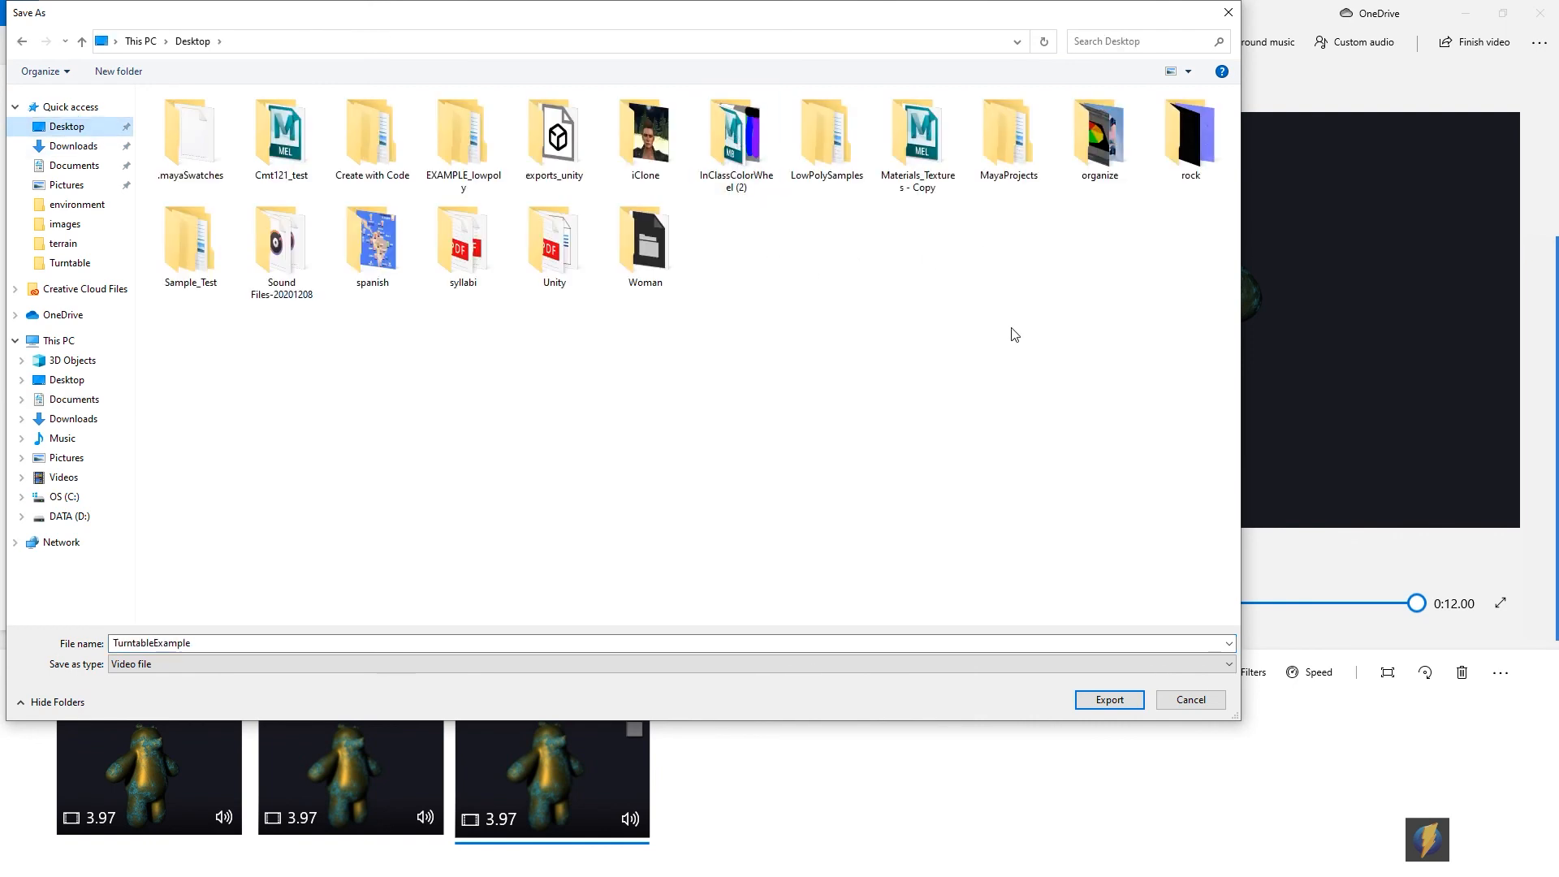
{"action": "double_click", "coordinate": [913, 128]}
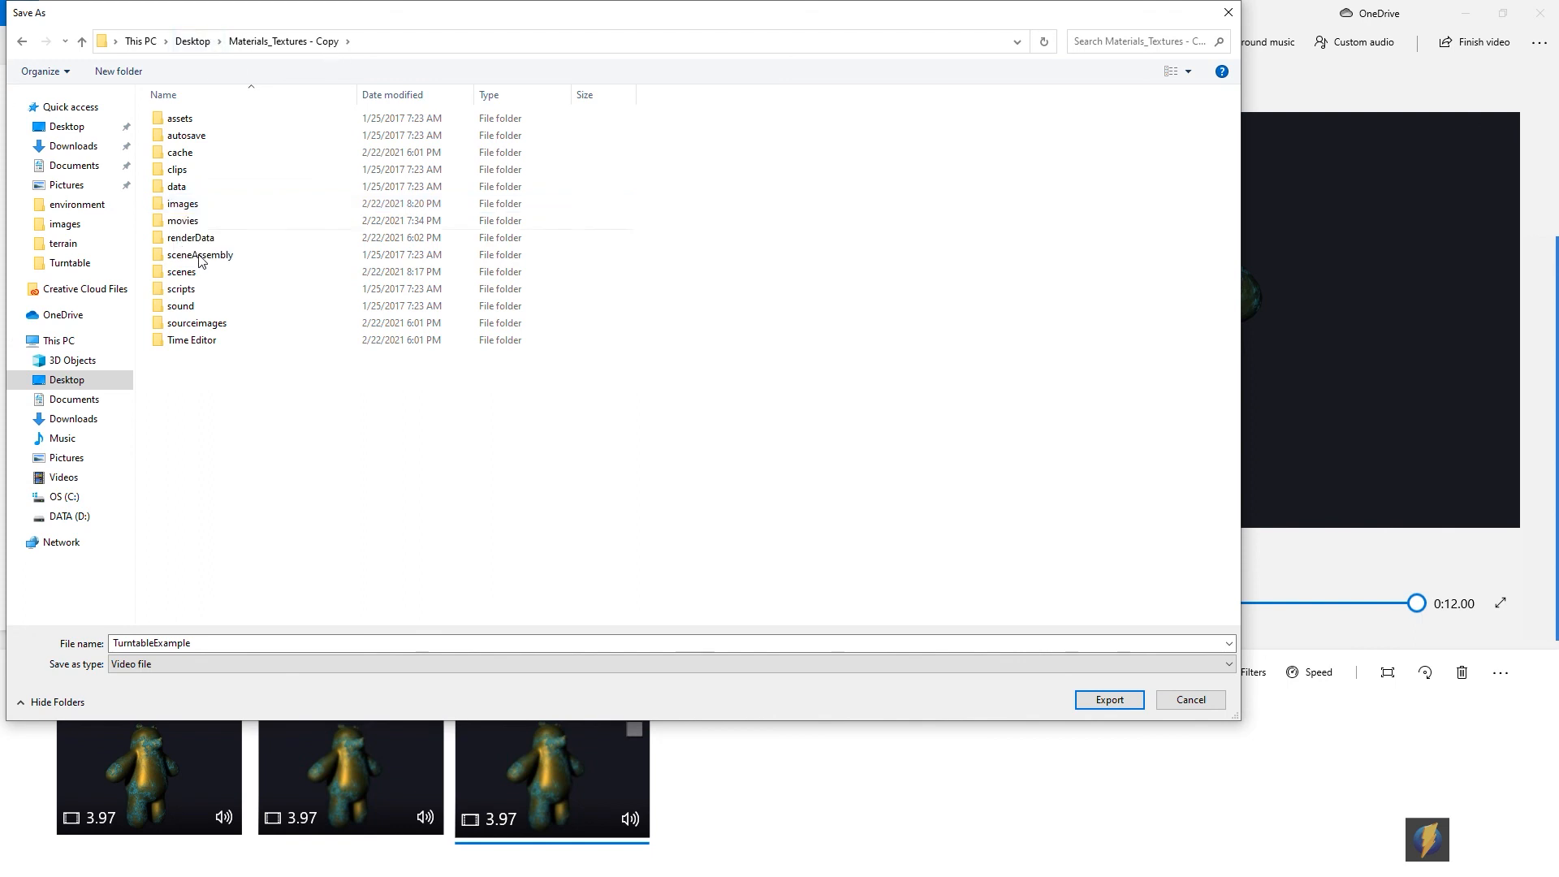
{"action": "double_click", "coordinate": [183, 205]}
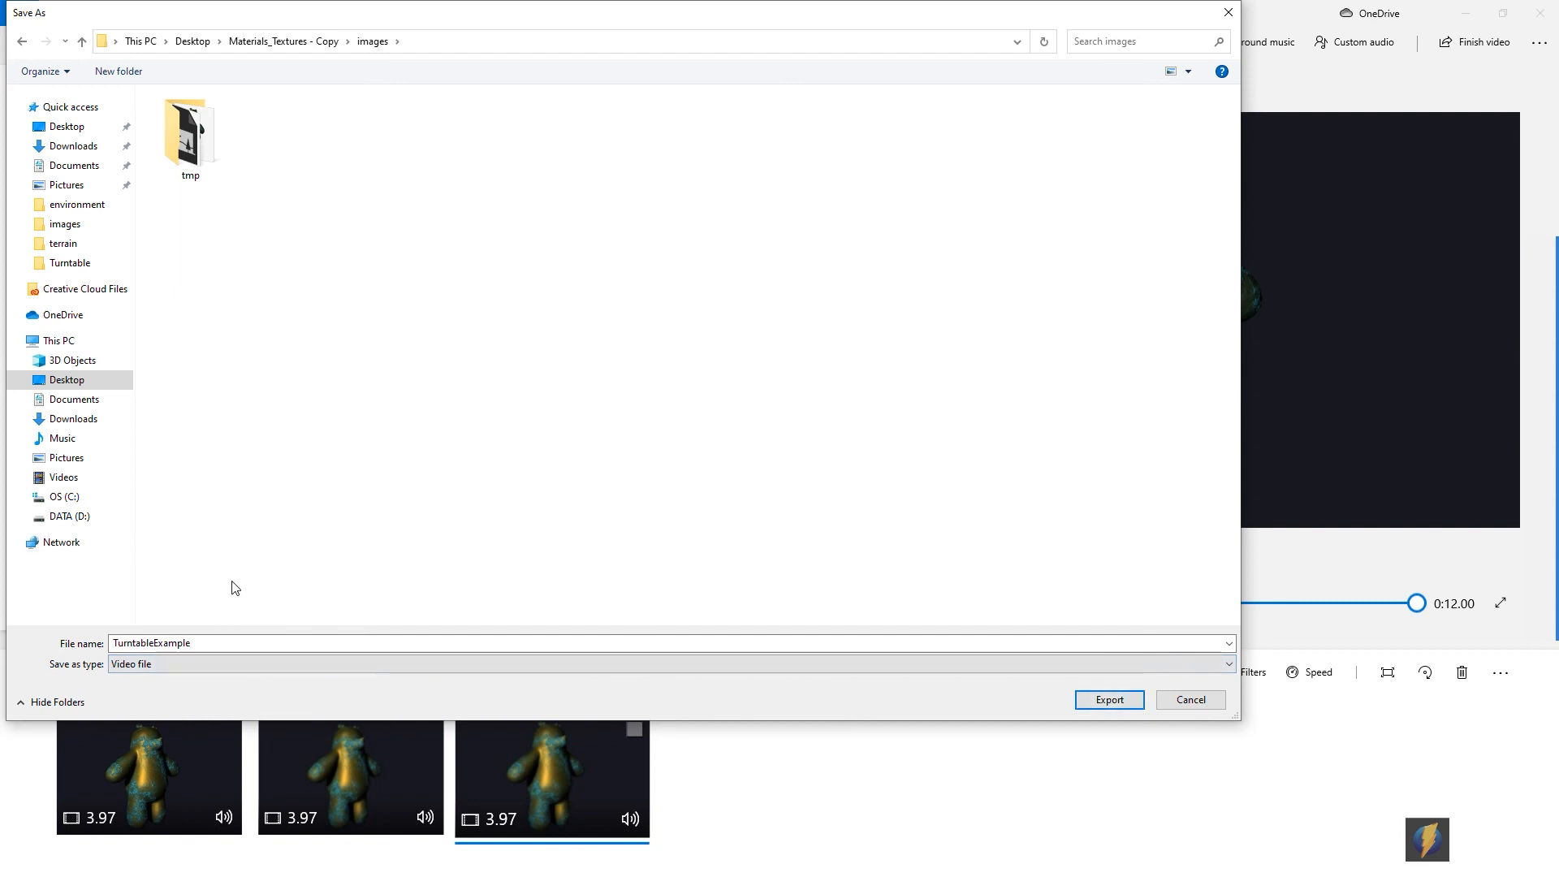
{"action": "left_click", "coordinate": [1110, 700]}
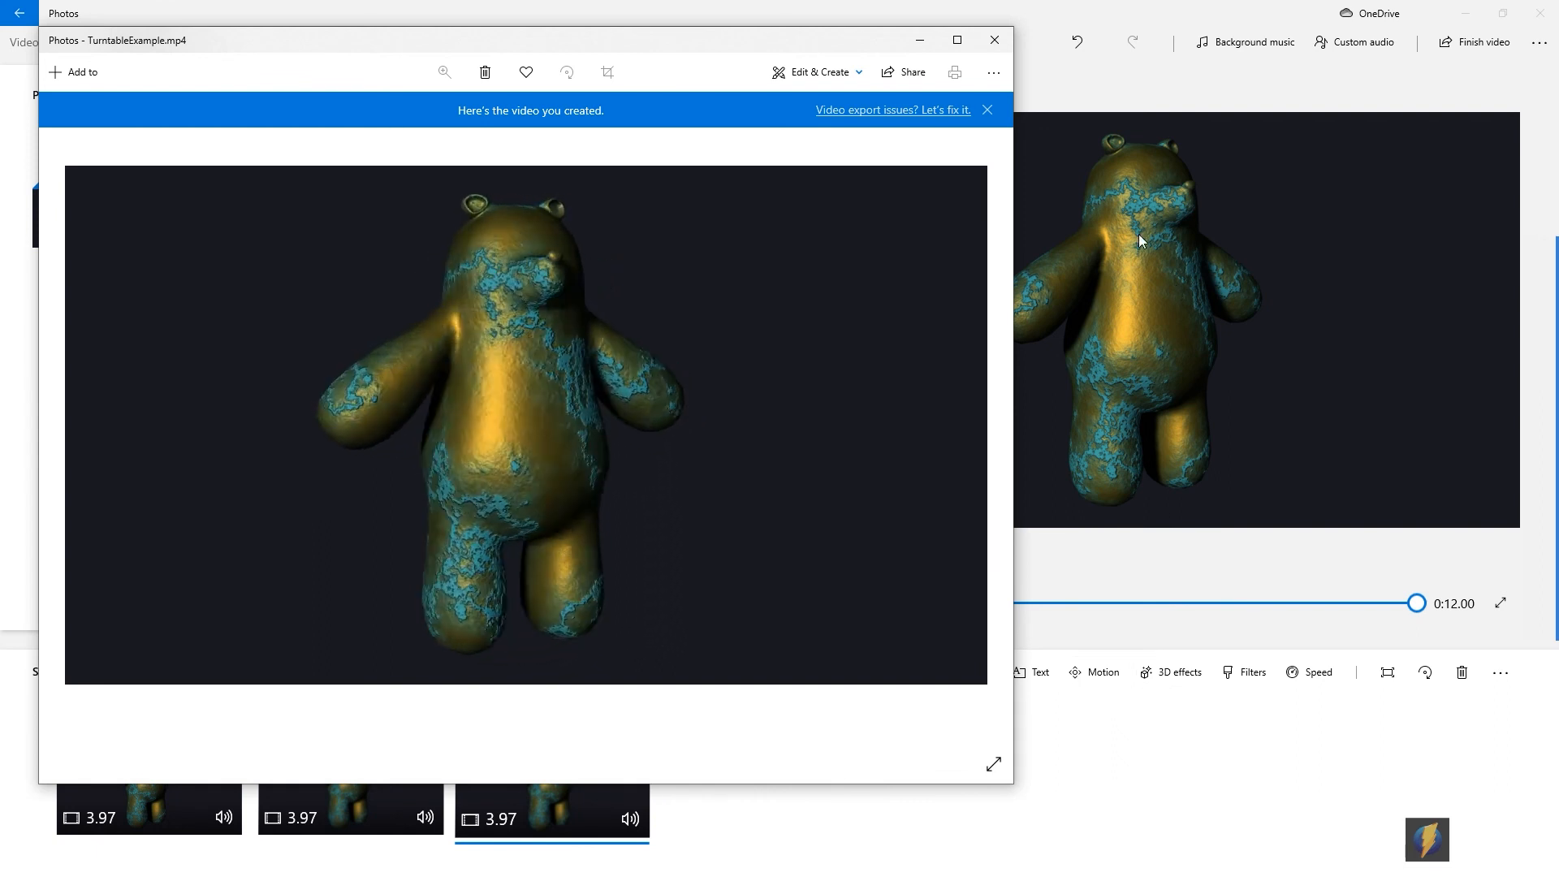
Close the exported video's preview, minimize the video editor and check the images folder in File Explorer for the new file
{"action": "left_click", "coordinate": [993, 39]}
{"action": "left_click", "coordinate": [1465, 13]}
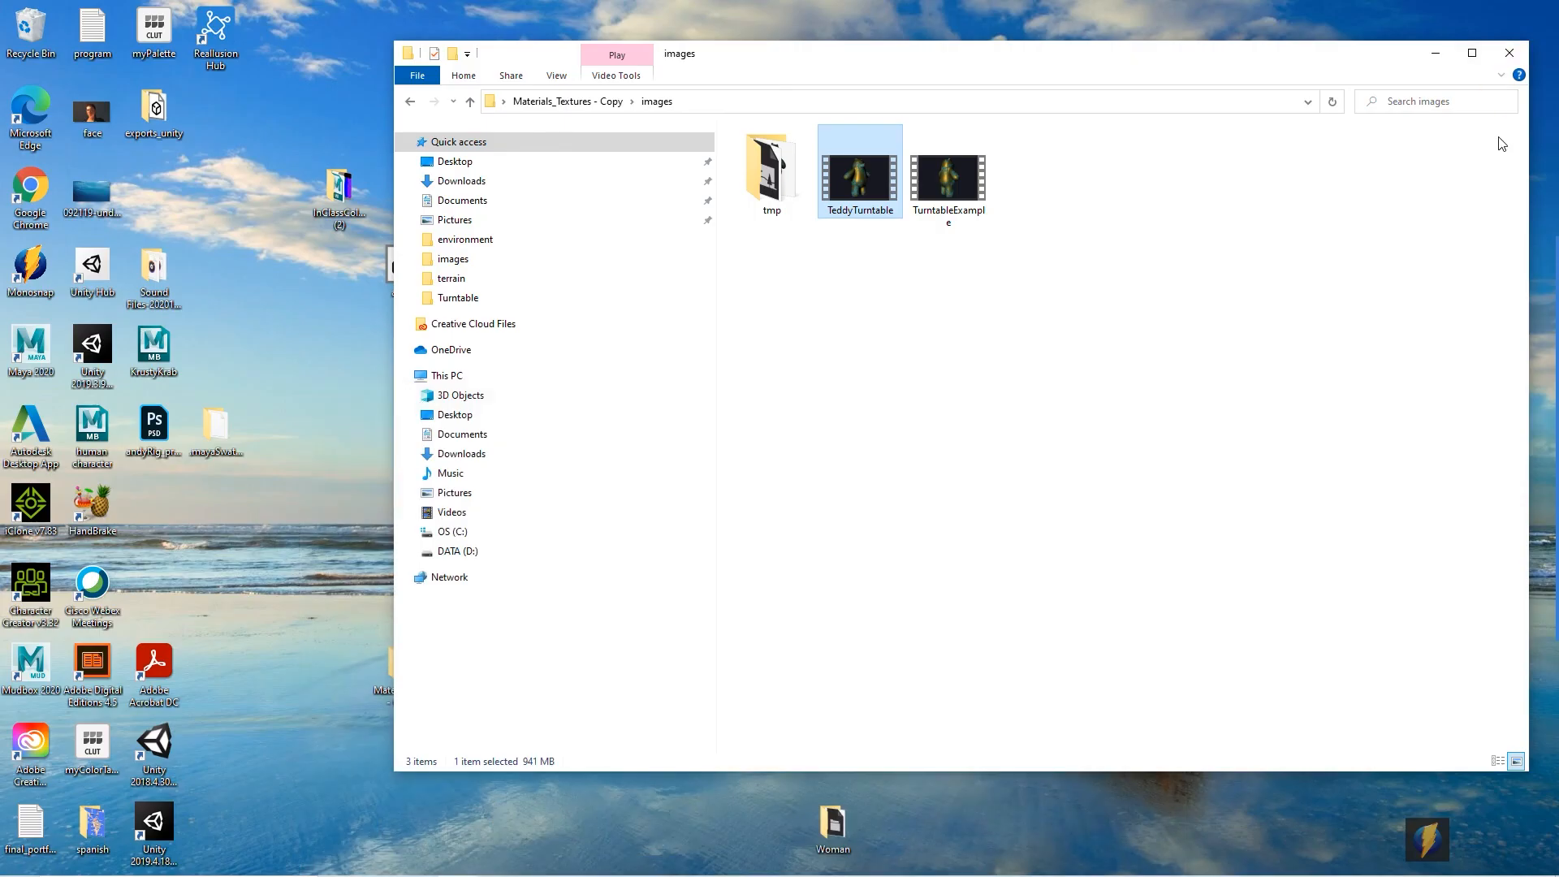
{"action": "left_click", "coordinate": [1127, 341]}
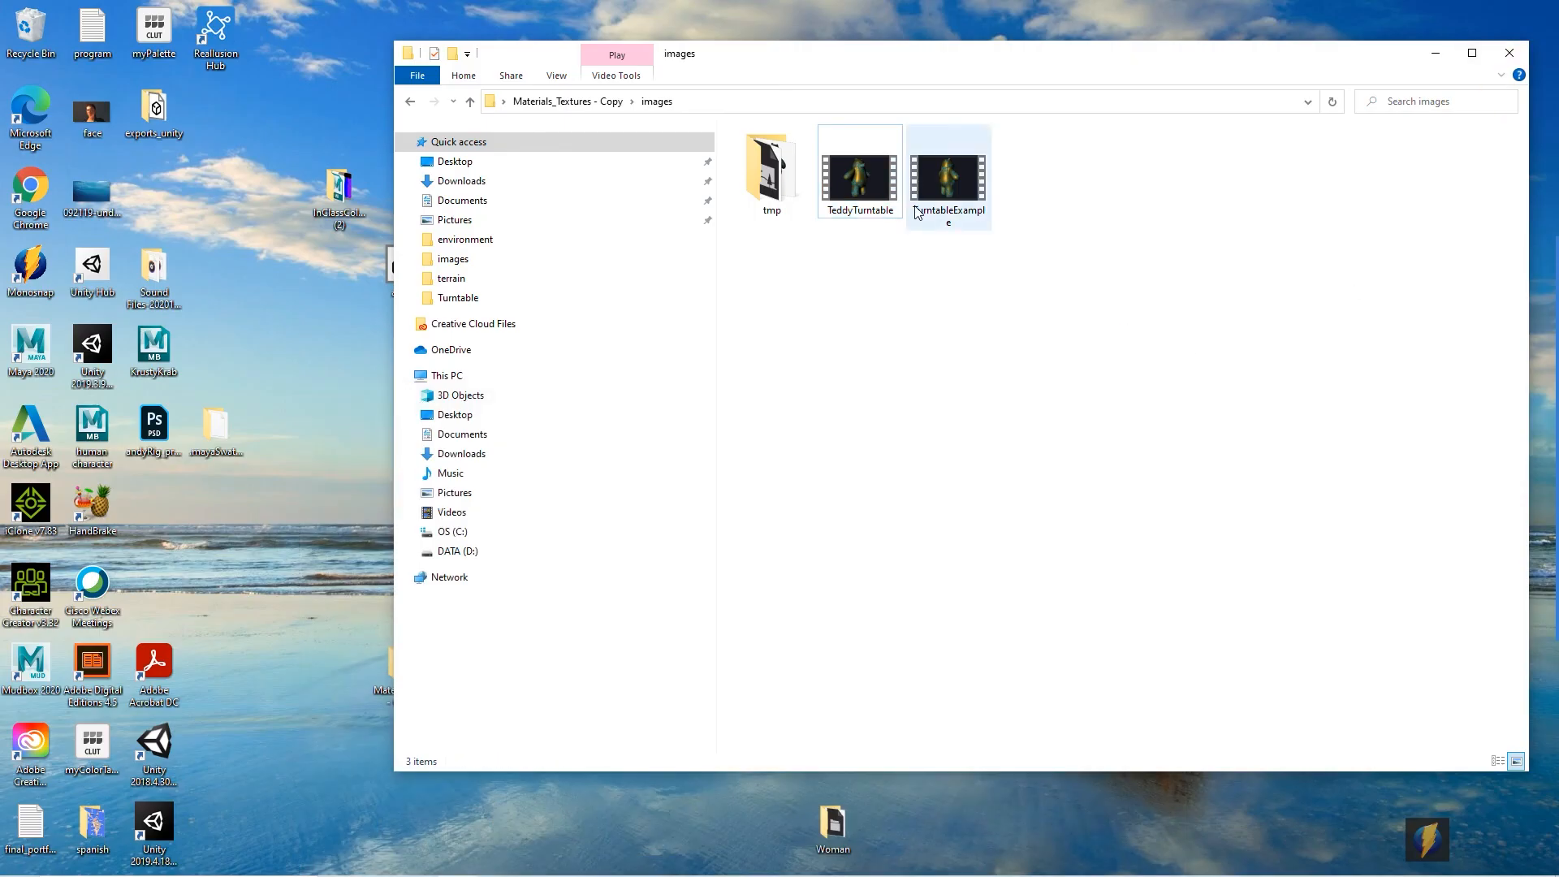
Check the file type and size of the TeddyTurntable video in its properties
{"action": "left_click_drag", "start_coordinate": [1011, 478], "coordinate": [887, 245]}
{"action": "mouse_move", "coordinate": [854, 195]}
{"action": "left_mouse_down"}
{"action": "mouse_move", "coordinate": [938, 191]}
{"action": "mouse_move", "coordinate": [947, 268]}
{"action": "left_mouse_up"}
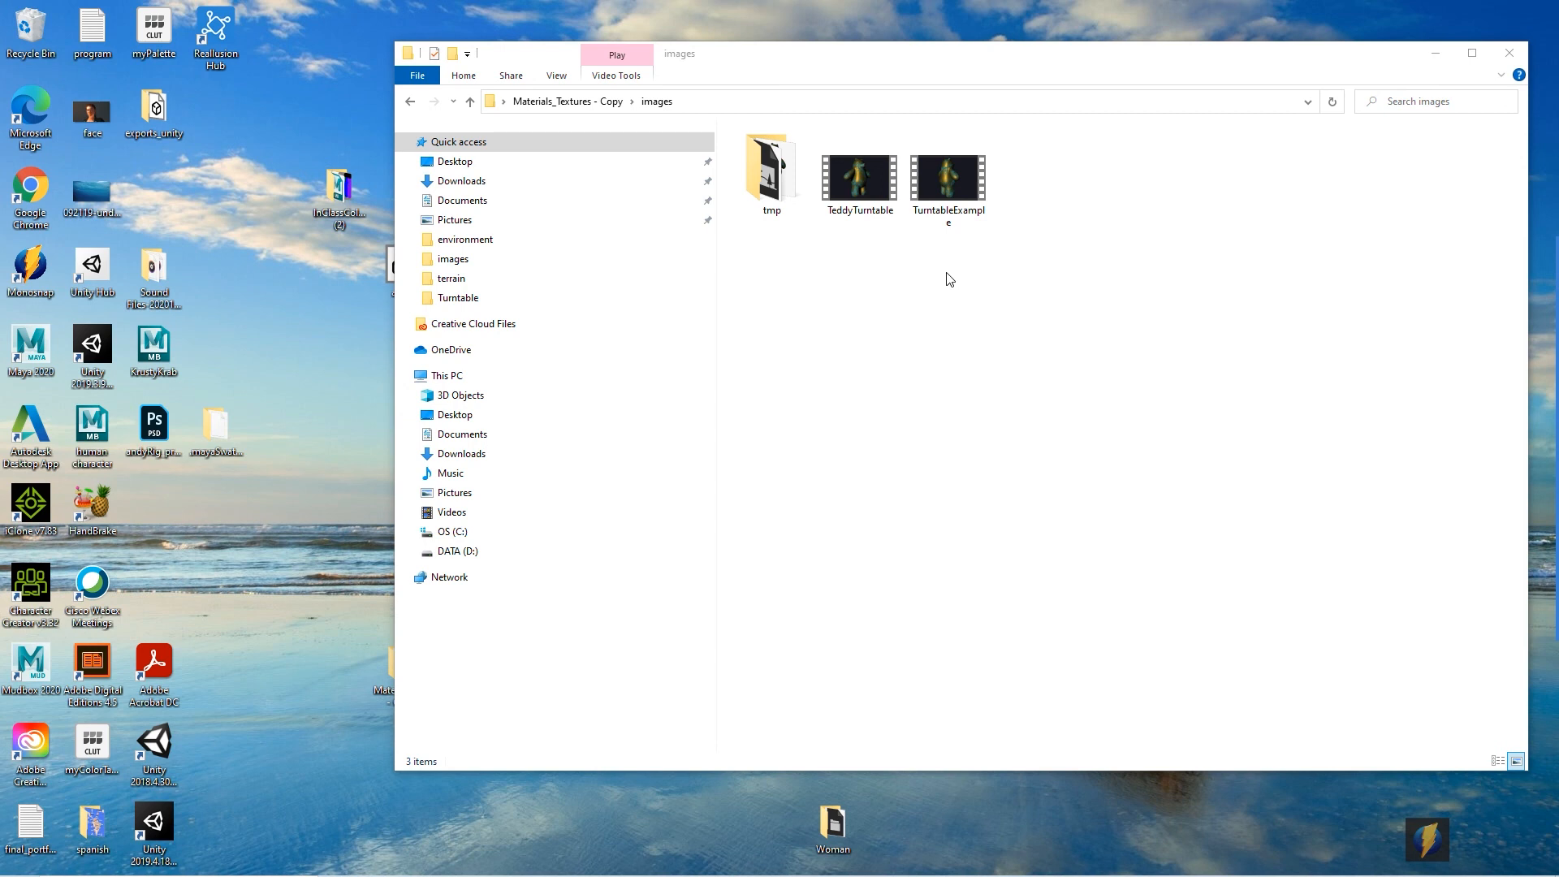
{"action": "right_click", "coordinate": [862, 190]}
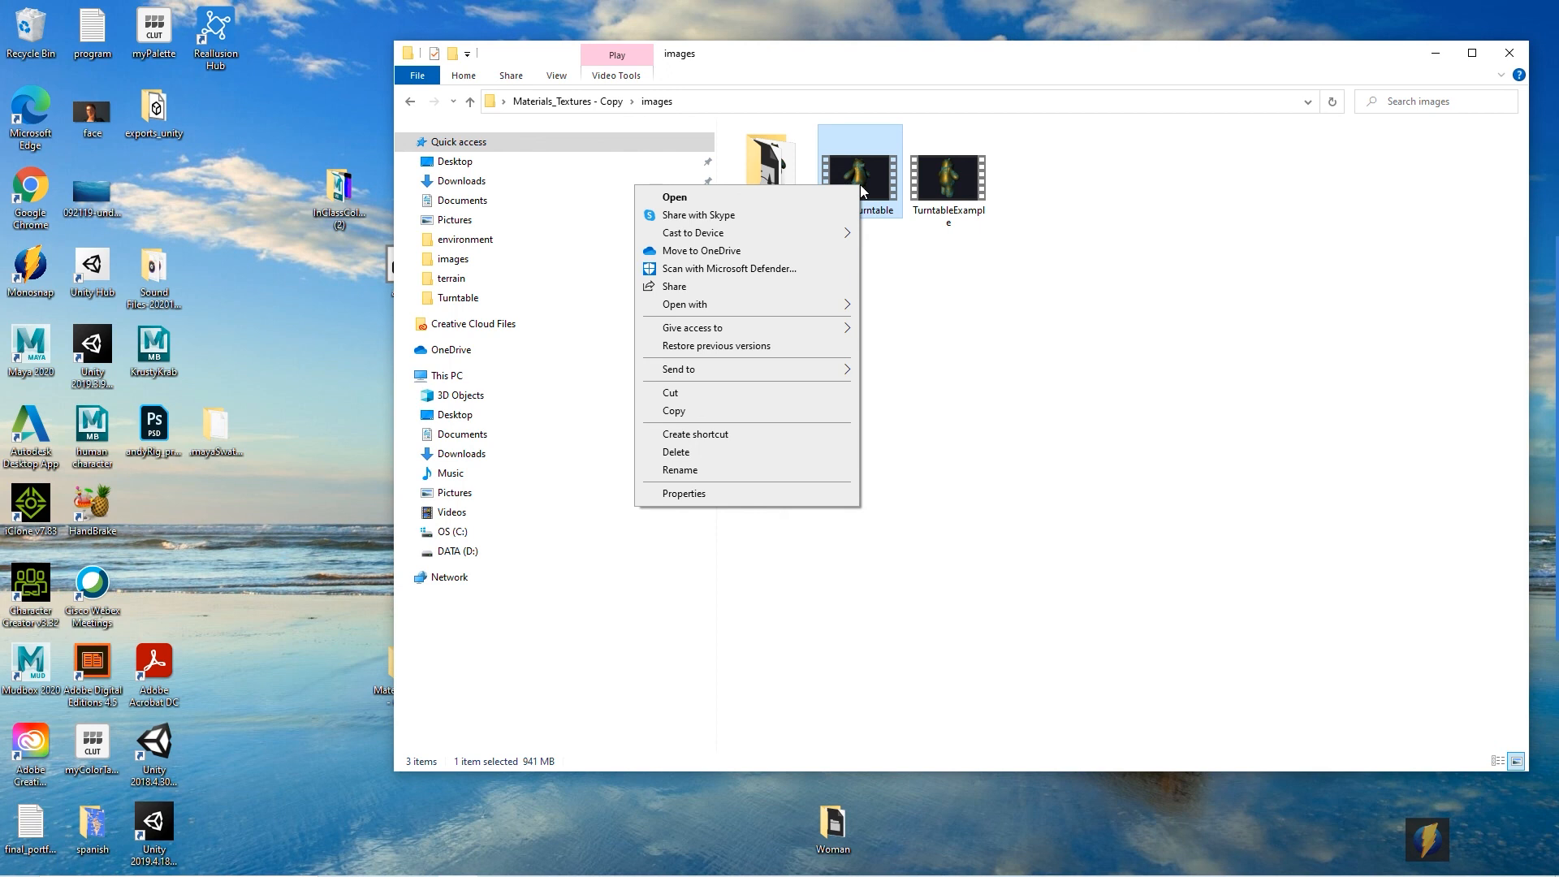
{"action": "left_click", "coordinate": [764, 494]}
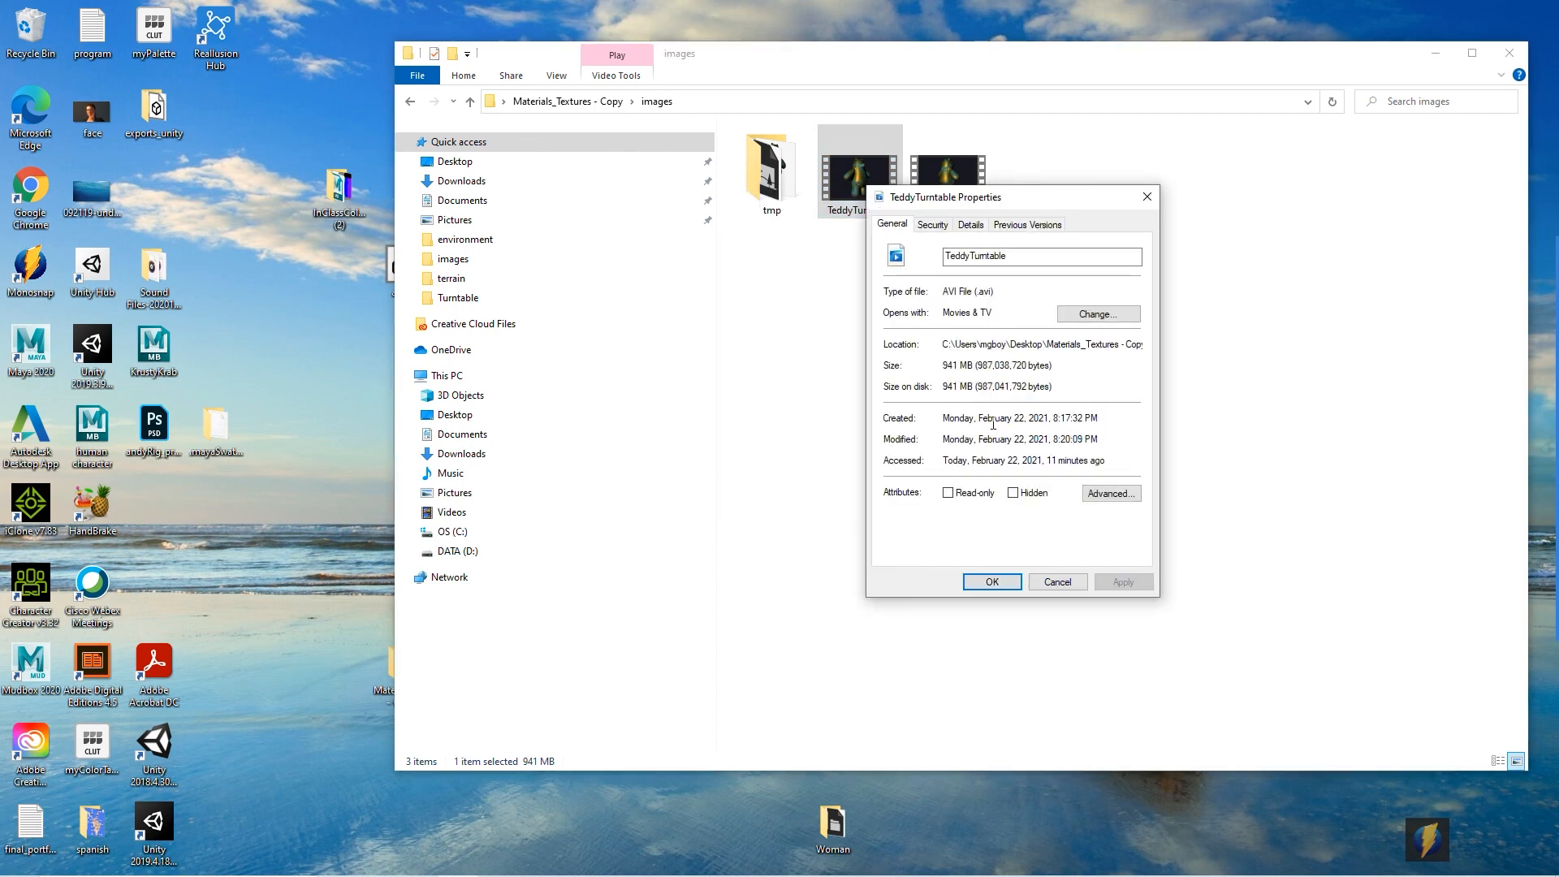
{"action": "left_click_drag", "start_coordinate": [1007, 205], "coordinate": [721, 252]}
Check the file type and size of the exported TurntableExample video in its properties and close them
{"action": "left_click", "coordinate": [948, 187]}
{"action": "right_click", "coordinate": [948, 186]}
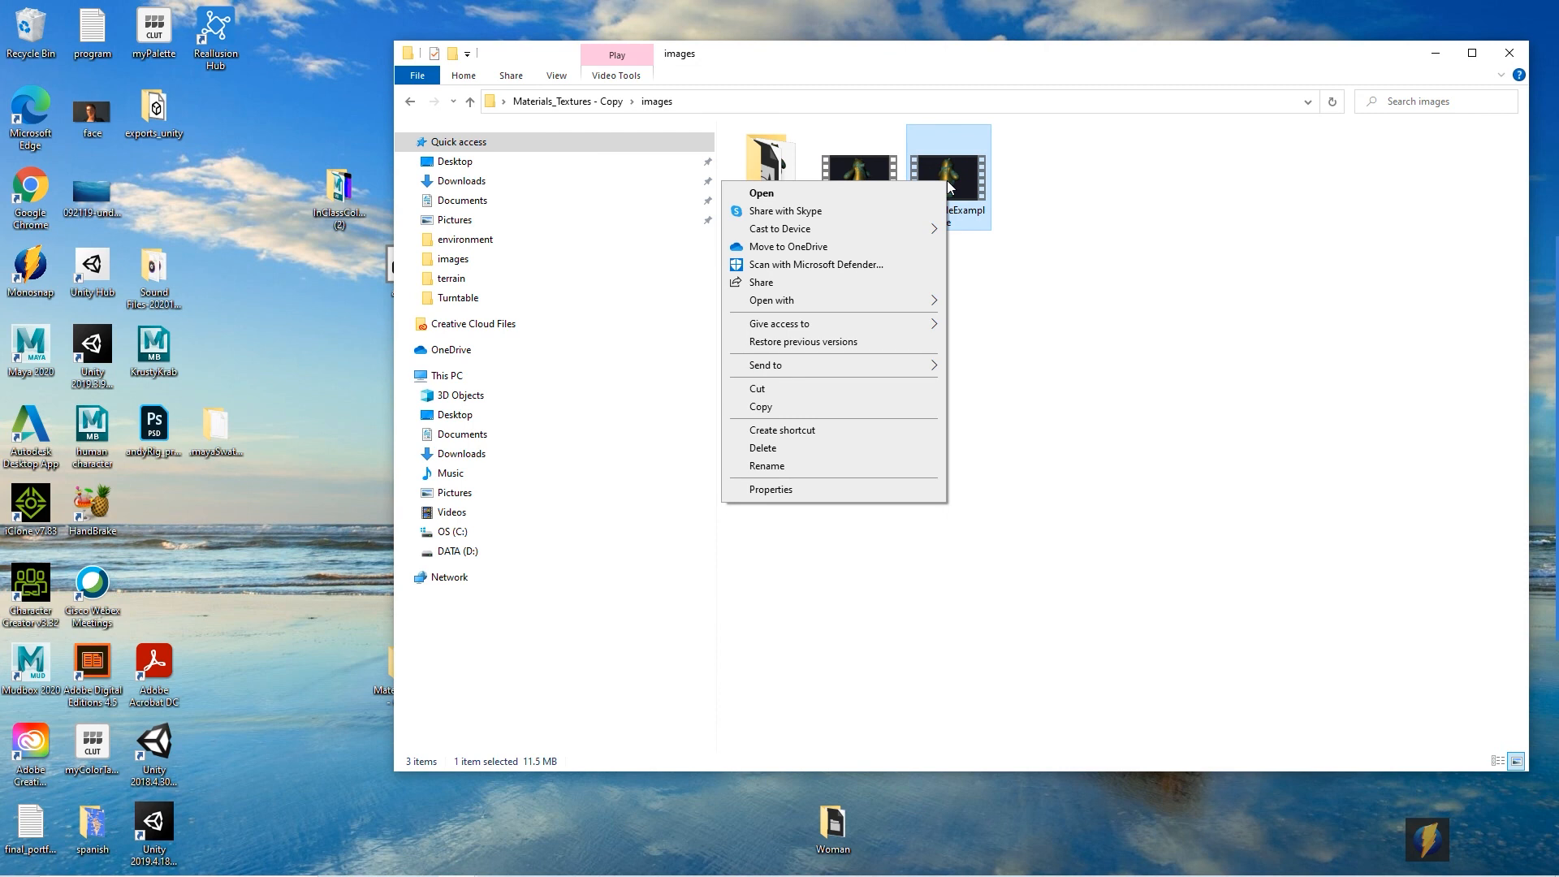
{"action": "left_click", "coordinate": [856, 489]}
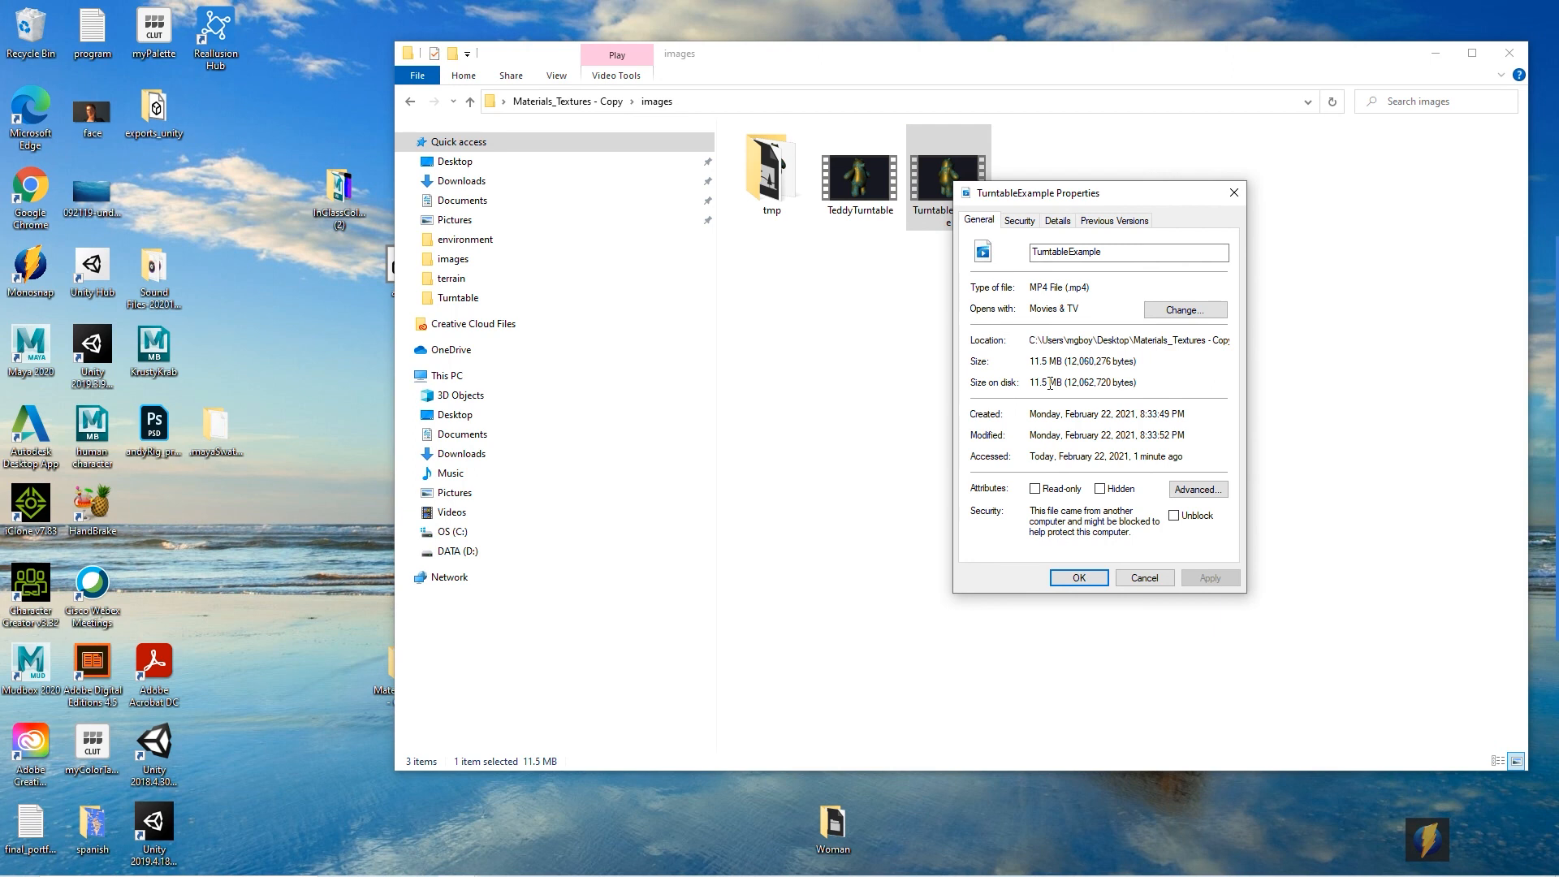
{"action": "left_click", "coordinate": [1484, 470]}
{"action": "left_click", "coordinate": [851, 435]}
{"action": "left_click_drag", "start_coordinate": [852, 435], "coordinate": [1048, 289]}
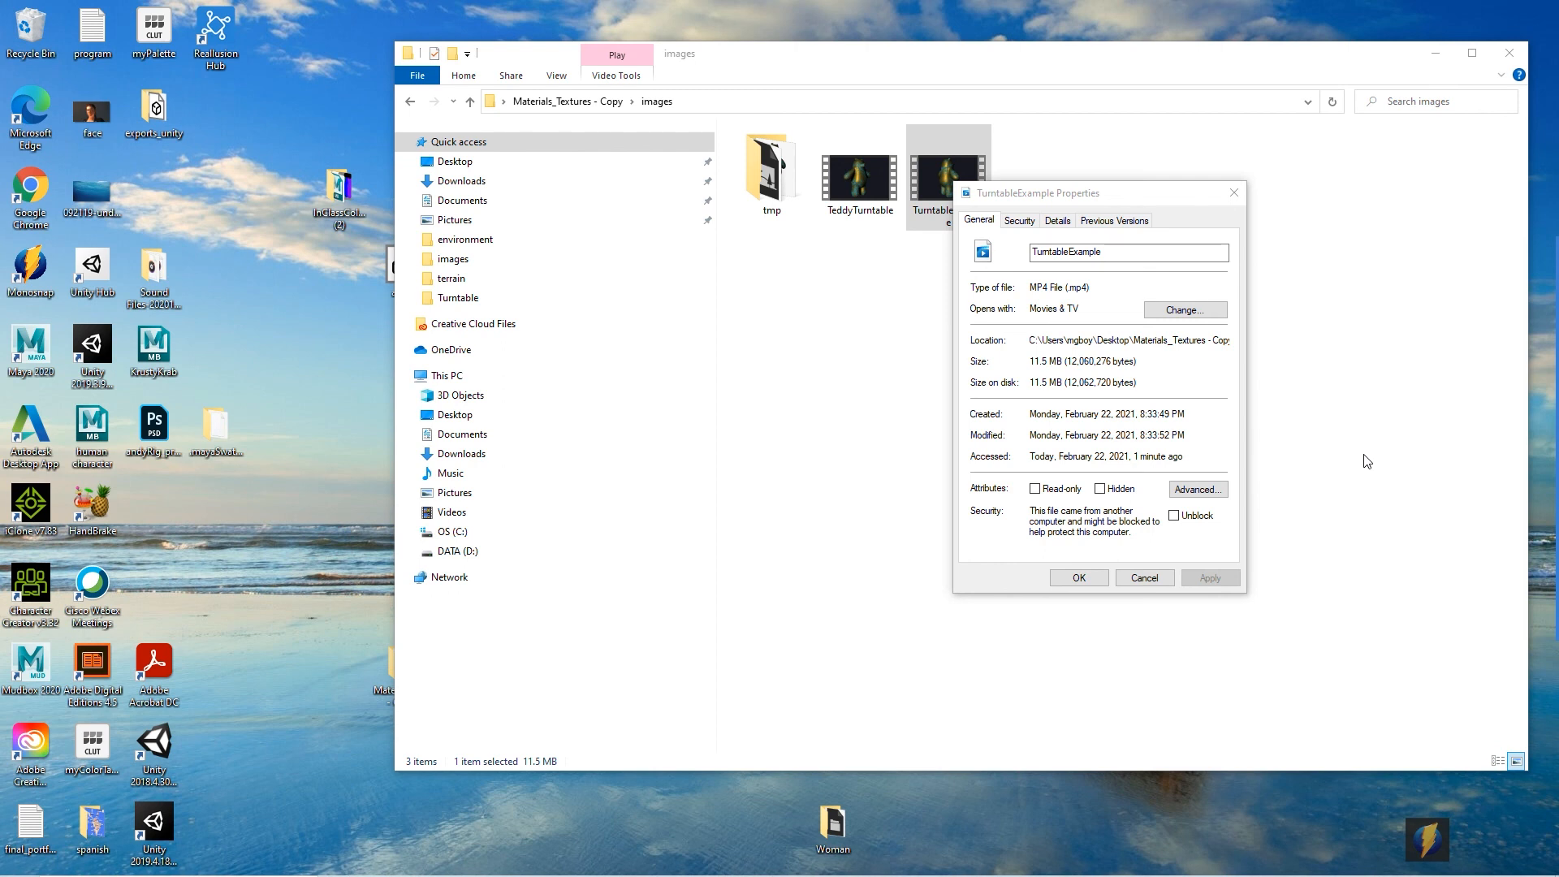
{"action": "left_click", "coordinate": [1252, 447]}
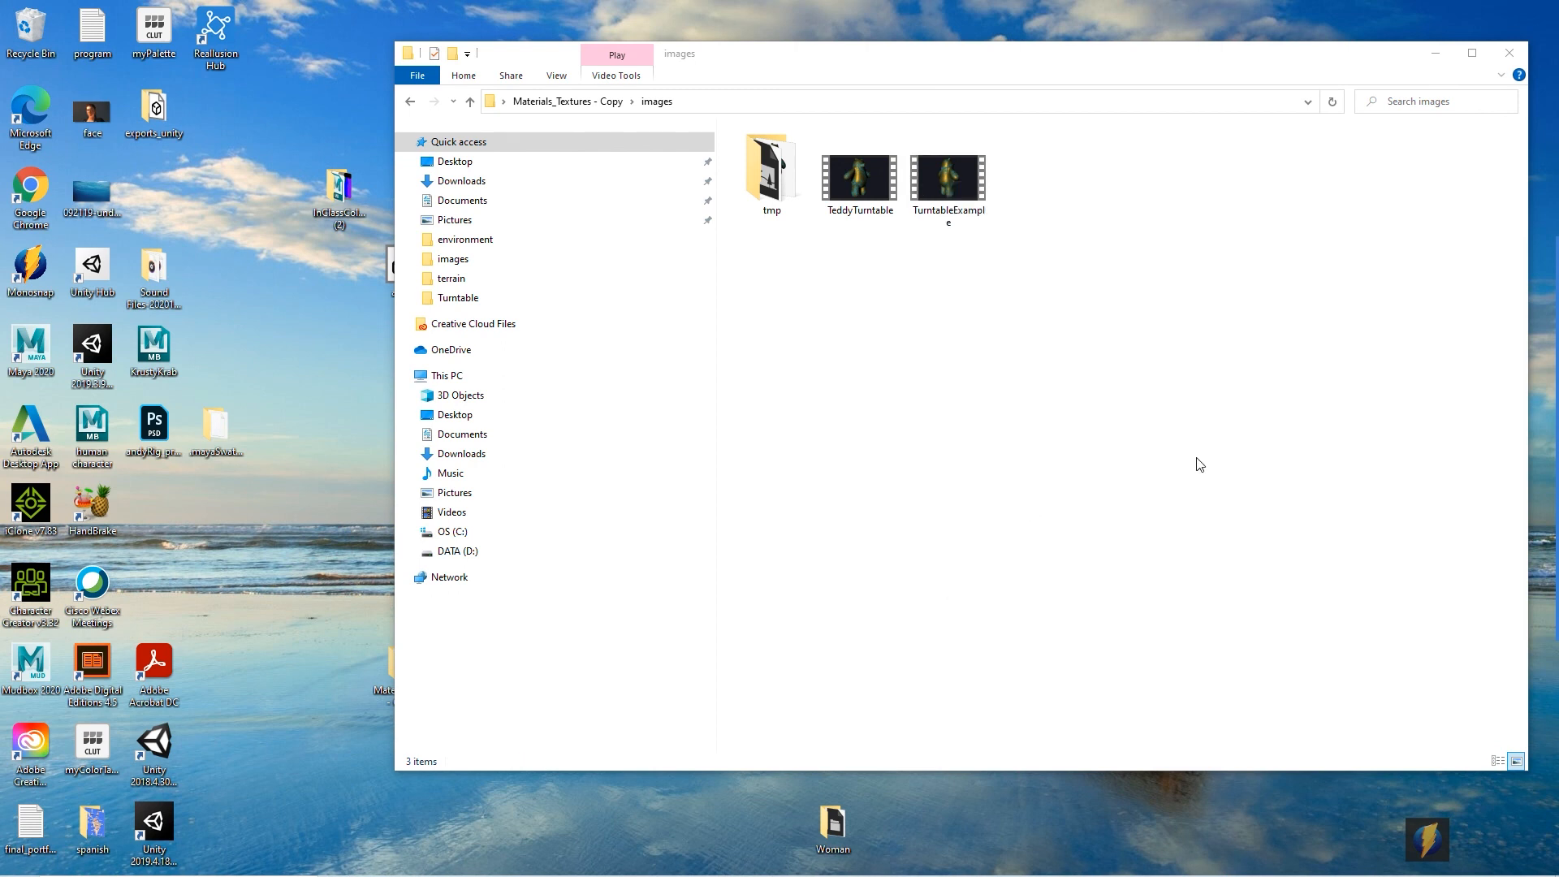
Switch the images folder to the Details layout and compare the type and size of the two turntable videos
{"action": "left_click", "coordinate": [561, 79]}
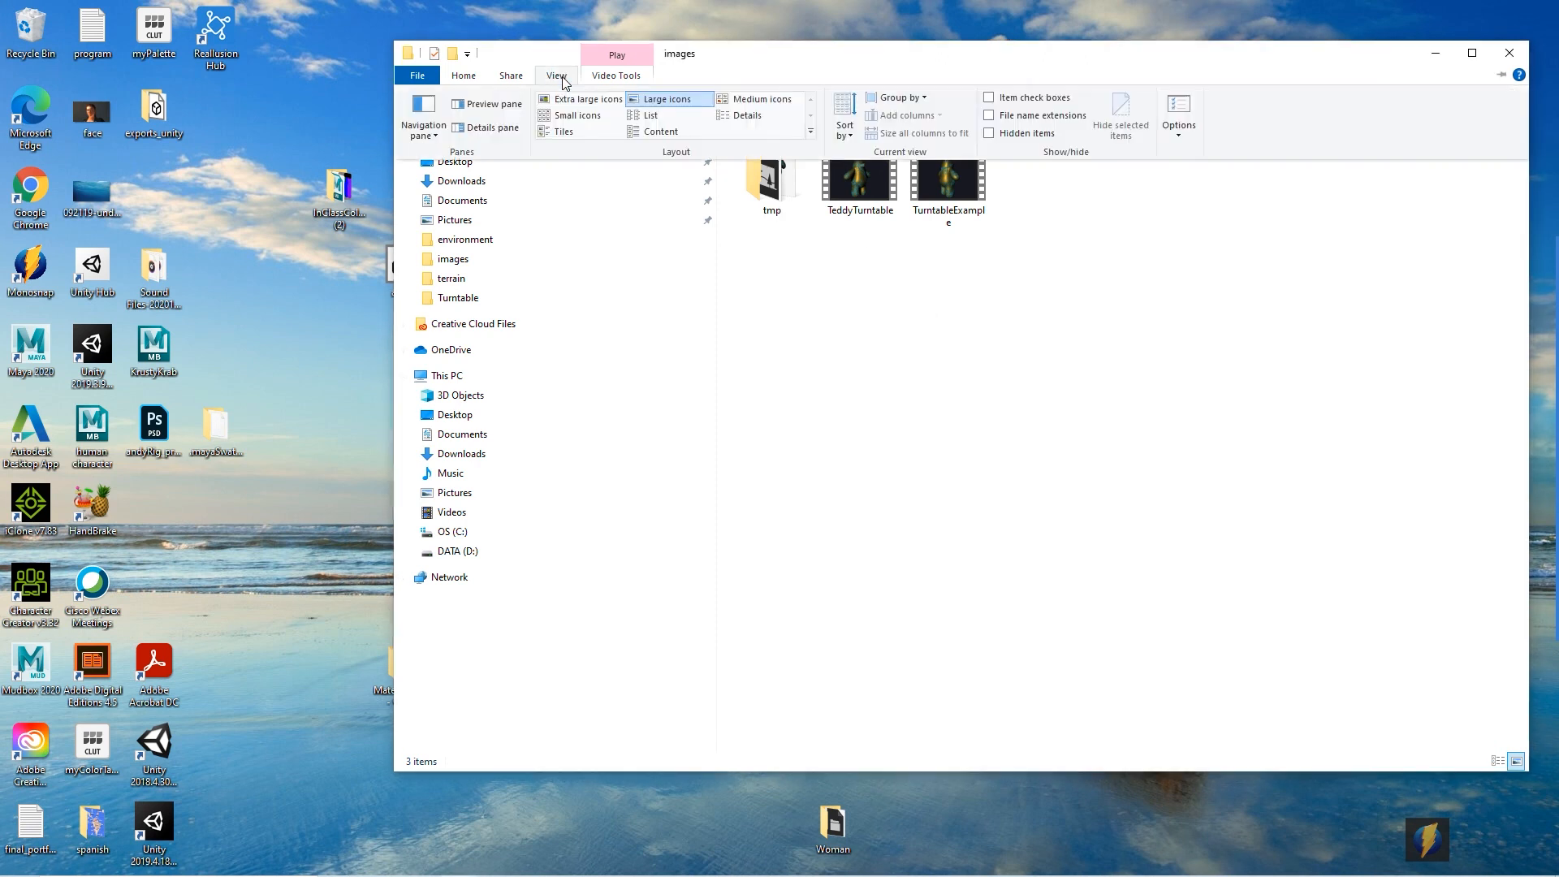
{"action": "left_click", "coordinate": [740, 115]}
{"action": "left_click", "coordinate": [1527, 492]}
{"action": "mouse_move", "coordinate": [960, 539]}
{"action": "left_mouse_down"}
{"action": "mouse_move", "coordinate": [755, 192]}
{"action": "mouse_move", "coordinate": [820, 209]}
{"action": "mouse_move", "coordinate": [979, 196]}
{"action": "mouse_move", "coordinate": [751, 198]}
{"action": "mouse_move", "coordinate": [927, 215]}
{"action": "mouse_move", "coordinate": [892, 214]}
{"action": "left_mouse_up"}
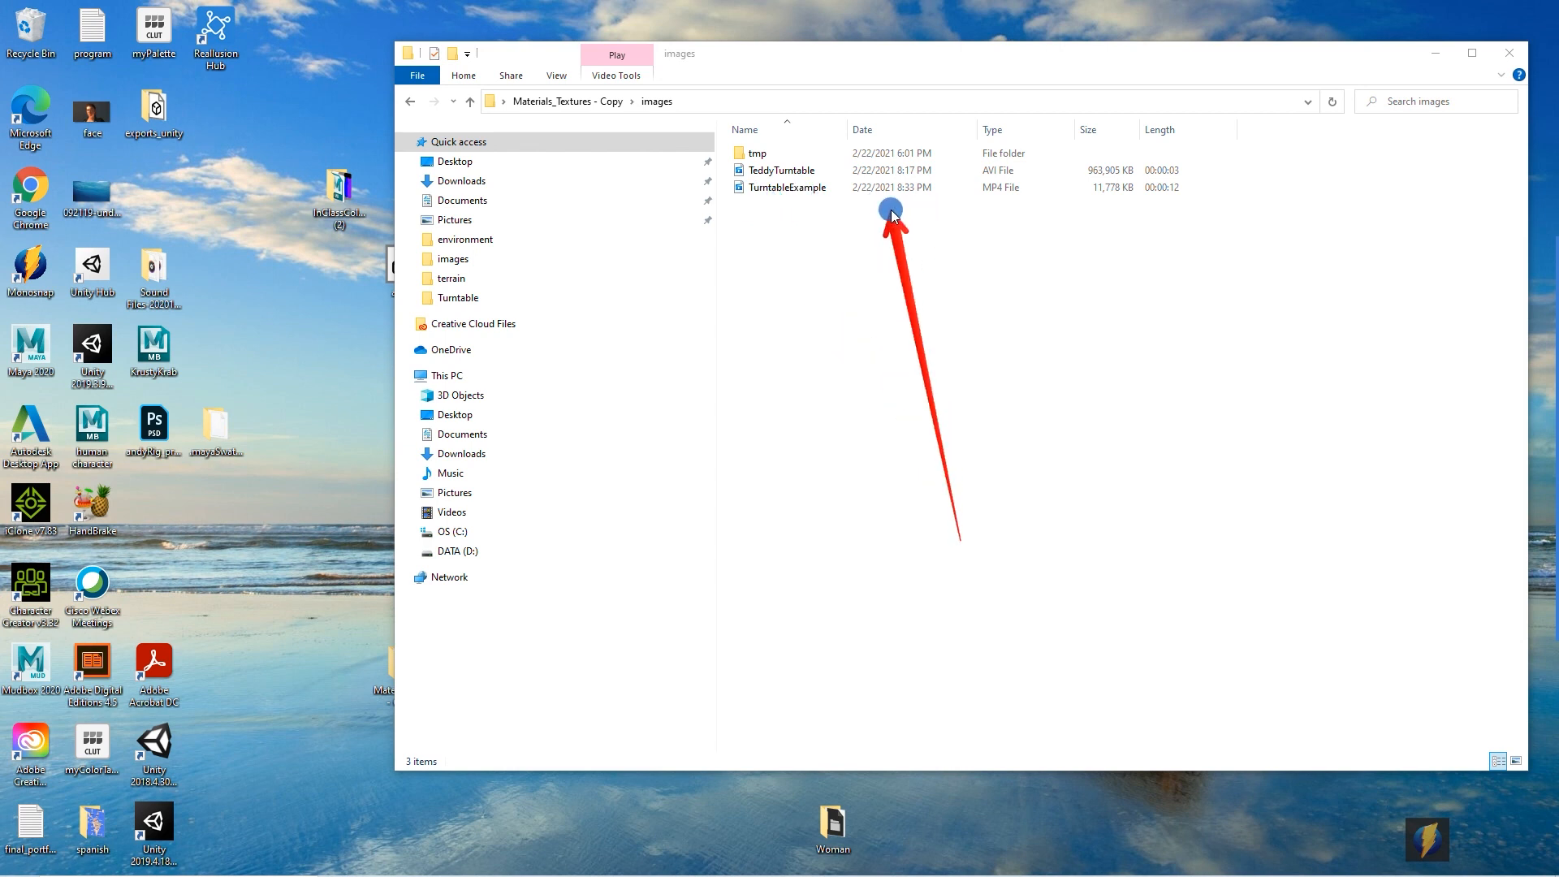
{"action": "mouse_move", "coordinate": [890, 212]}
{"action": "left_mouse_down"}
{"action": "mouse_move", "coordinate": [965, 235]}
{"action": "mouse_move", "coordinate": [755, 182]}
{"action": "mouse_move", "coordinate": [1070, 213]}
{"action": "mouse_move", "coordinate": [1089, 190]}
{"action": "mouse_move", "coordinate": [1112, 202]}
{"action": "mouse_move", "coordinate": [992, 236]}
{"action": "mouse_move", "coordinate": [748, 199]}
{"action": "mouse_move", "coordinate": [974, 198]}
{"action": "mouse_move", "coordinate": [752, 193]}
{"action": "mouse_move", "coordinate": [762, 164]}
{"action": "mouse_move", "coordinate": [1103, 173]}
{"action": "mouse_move", "coordinate": [897, 158]}
{"action": "mouse_move", "coordinate": [921, 168]}
{"action": "left_mouse_up"}
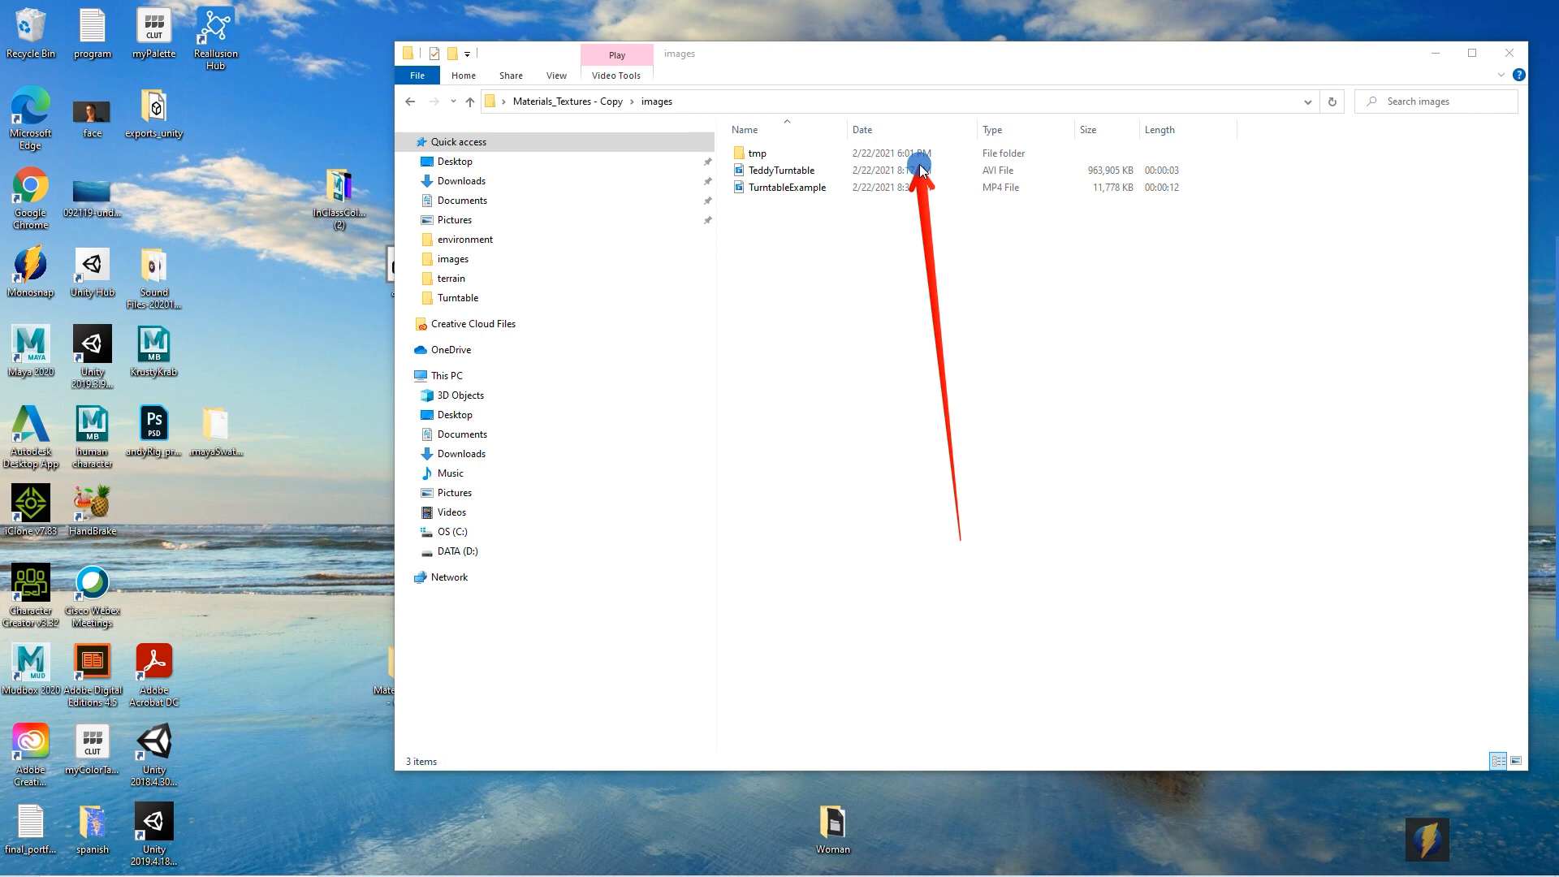
{"action": "mouse_move", "coordinate": [921, 169]}
{"action": "left_mouse_down"}
{"action": "mouse_move", "coordinate": [894, 220]}
{"action": "mouse_move", "coordinate": [825, 235]}
{"action": "mouse_move", "coordinate": [748, 199]}
{"action": "mouse_move", "coordinate": [1068, 201]}
{"action": "left_mouse_up"}
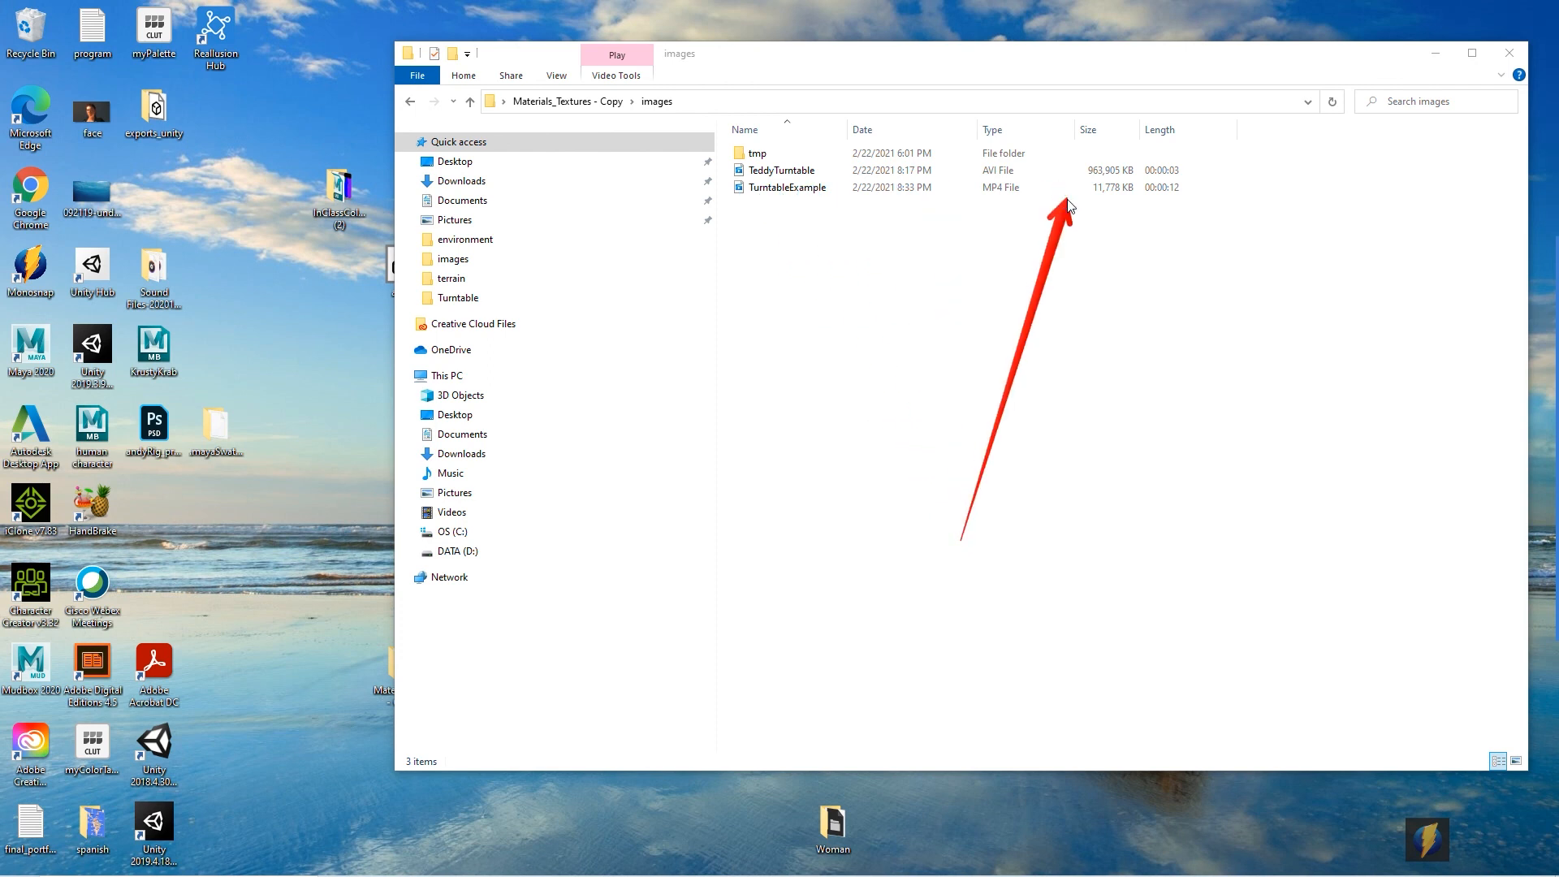